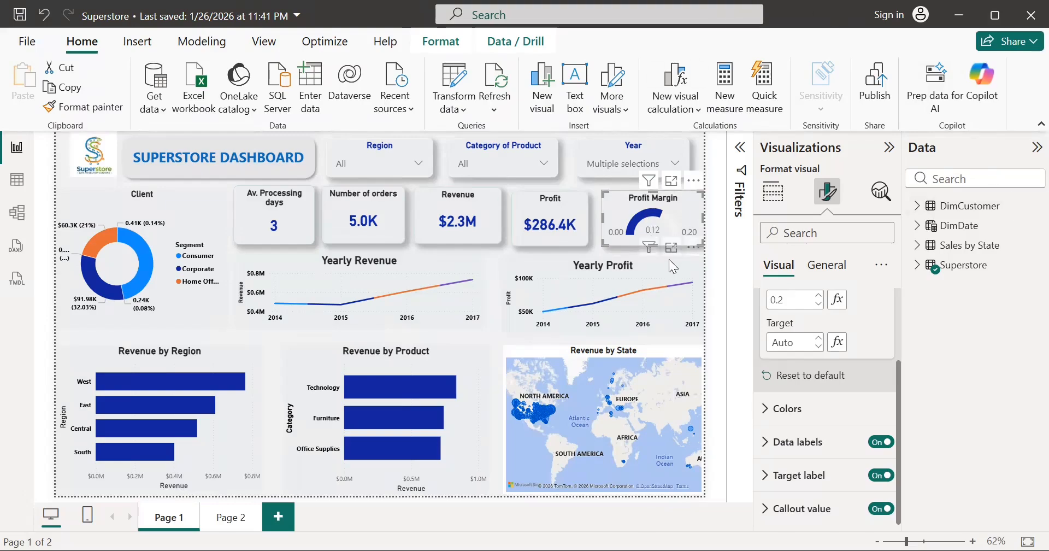
# Examine the Yearly Profit chart, the Profit Margin gauge and the Superstore table's fields in the finished dashboard.
pyautogui.click(668, 259)
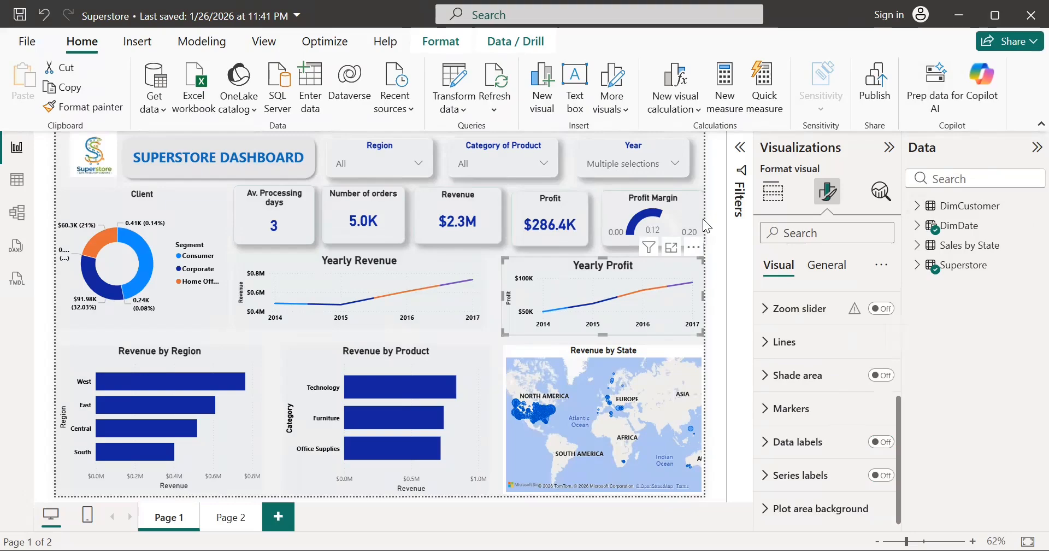
pyautogui.click(702, 224)
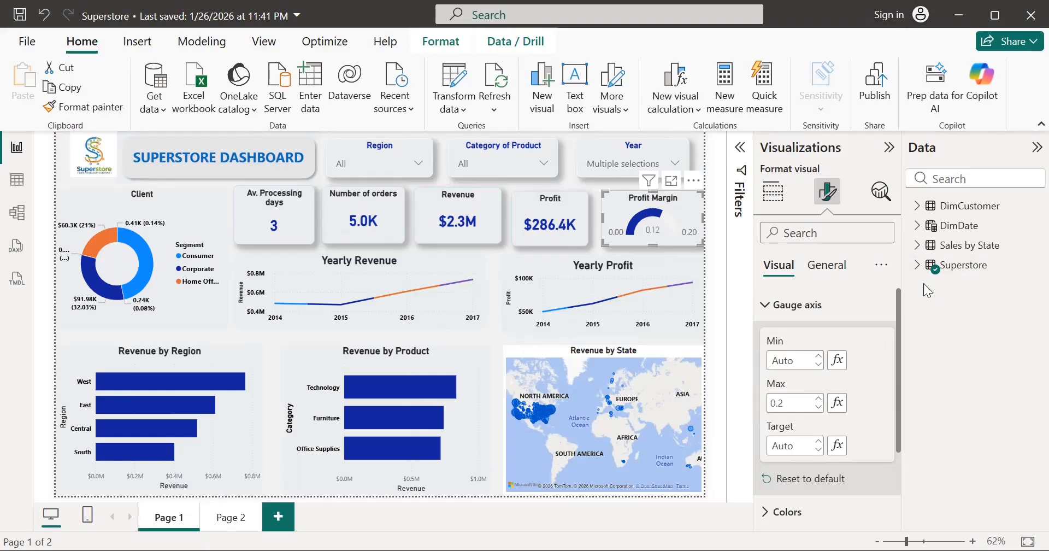
pyautogui.click(918, 267)
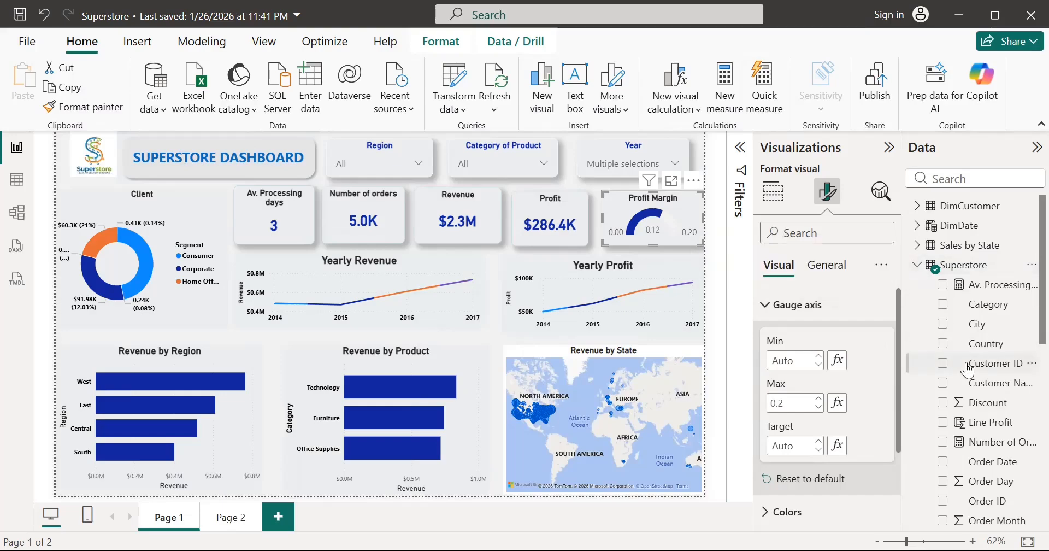
pyautogui.scroll(-1, 967, 368)
pyautogui.scroll(-5, 967, 369)
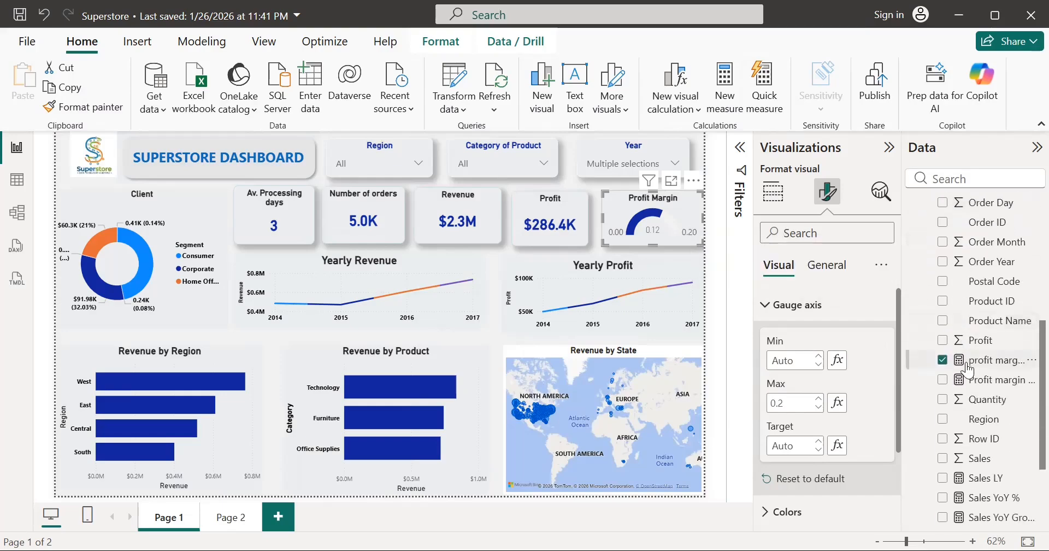
pyautogui.scroll(-2, 968, 368)
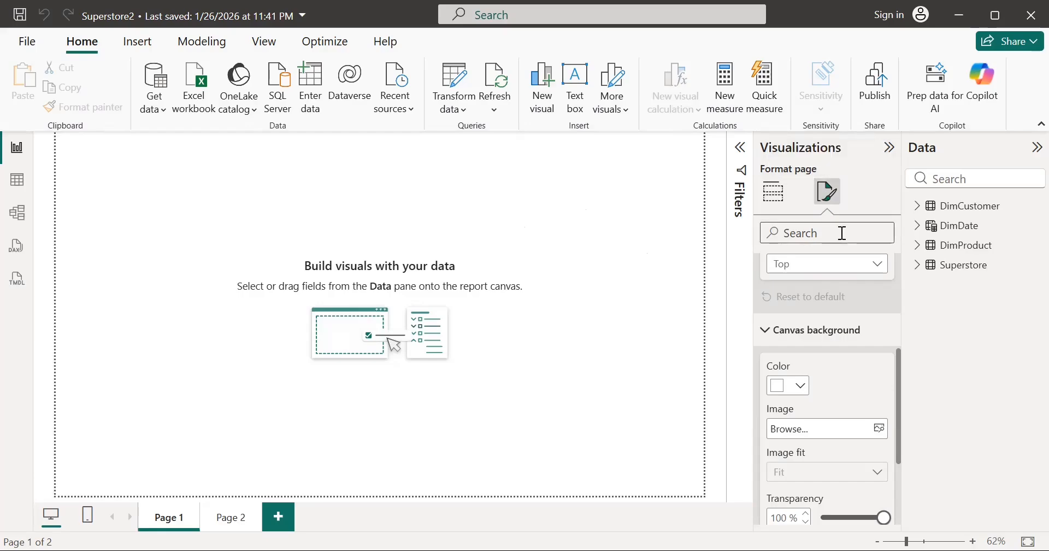
# Set the canvas background colour of Page 1 to hex #E6E6E6.
pyautogui.click(789, 196)
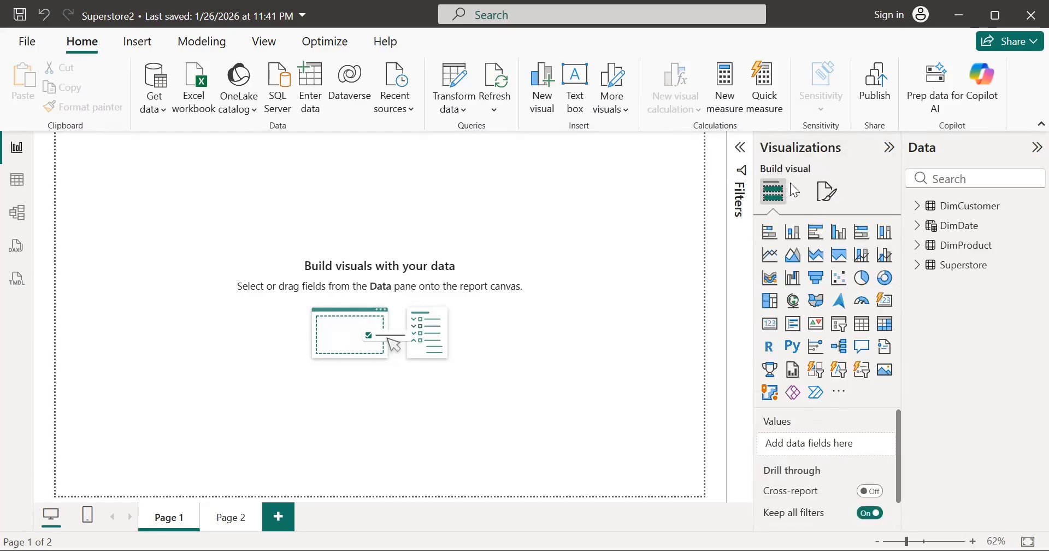
pyautogui.click(826, 201)
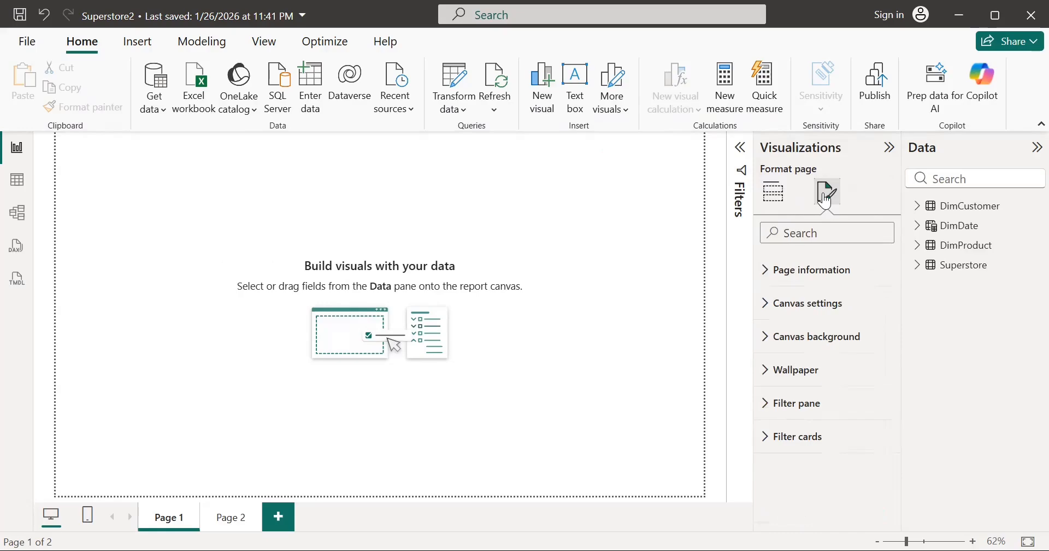
pyautogui.click(771, 347)
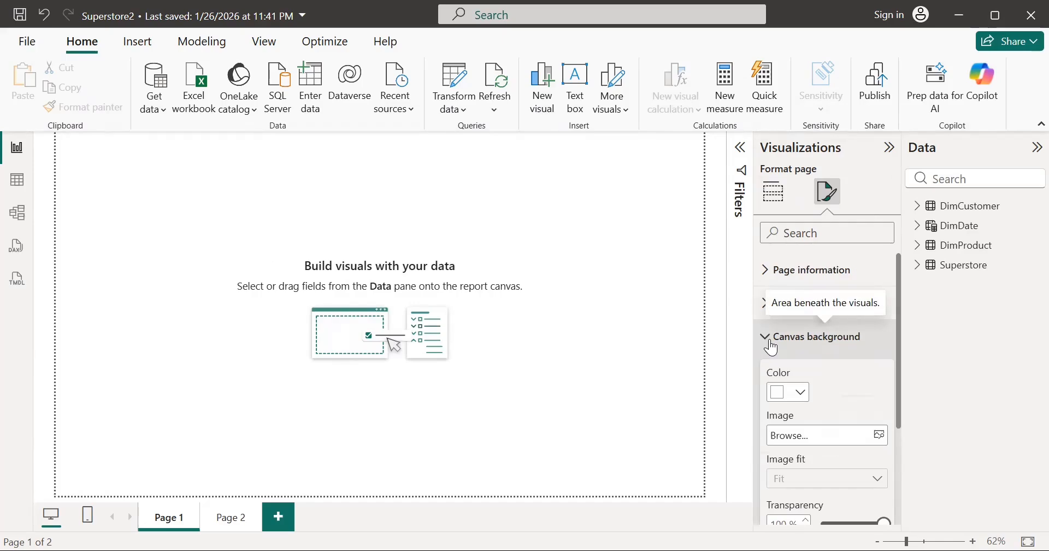
pyautogui.click(801, 397)
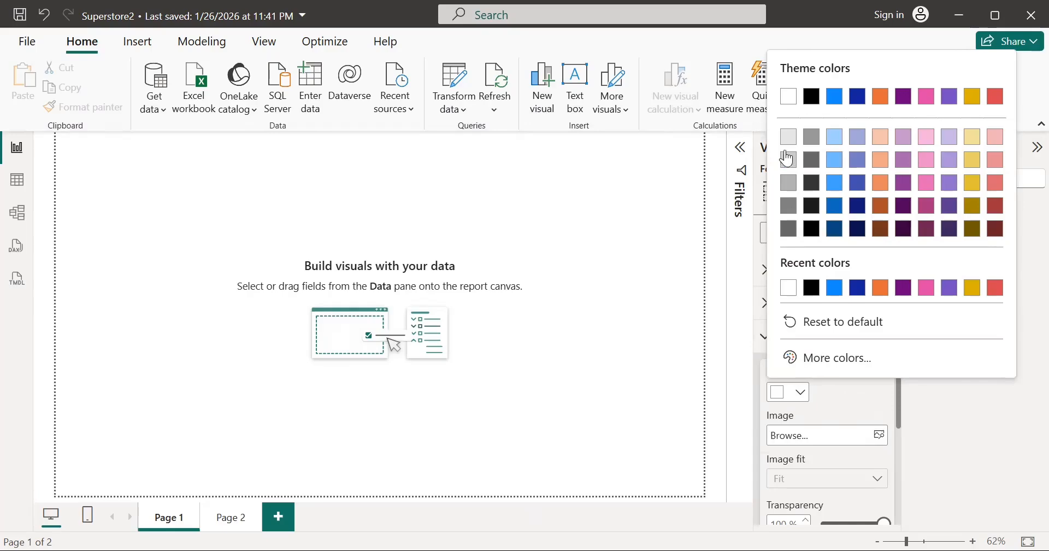
pyautogui.click(830, 361)
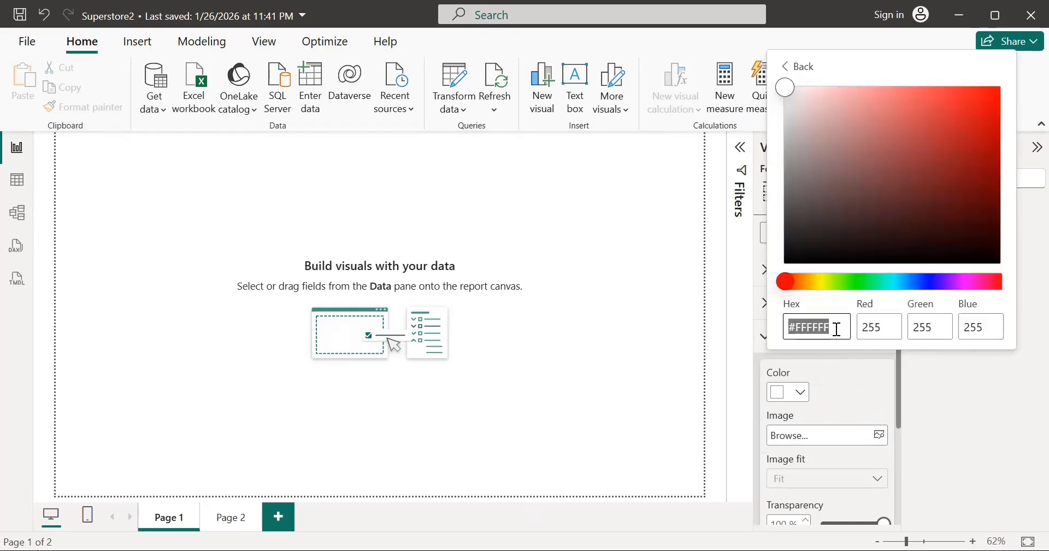
pyautogui.click(836, 327)
pyautogui.press('BackSpace')
pyautogui.press('BackSpace')
pyautogui.press('BackSpace')
pyautogui.press('BackSpace')
pyautogui.press('BackSpace')
pyautogui.press('BackSpace')
pyautogui.write('E6E6E6')
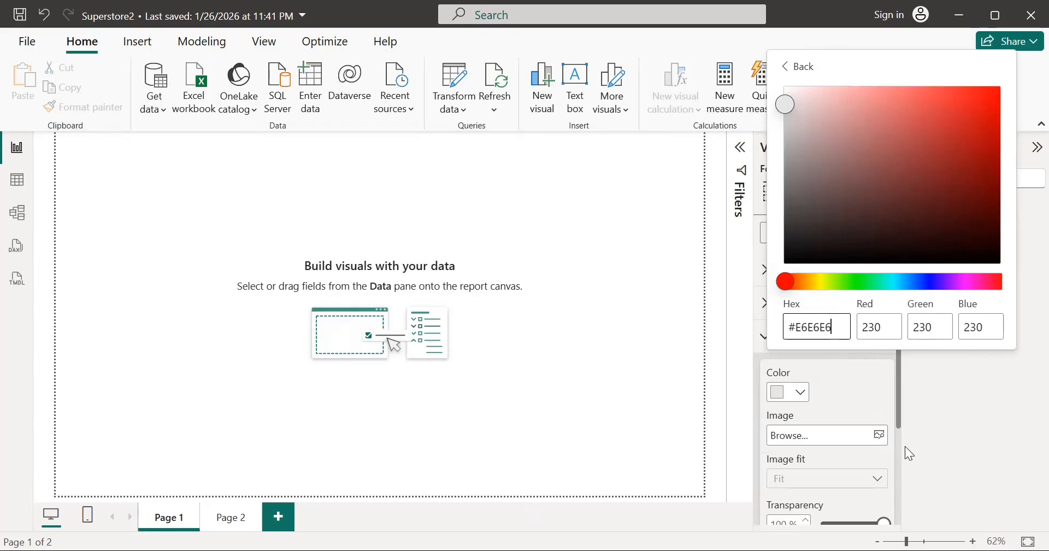
pyautogui.click(737, 399)
pyautogui.click(737, 399)
pyautogui.click(552, 370)
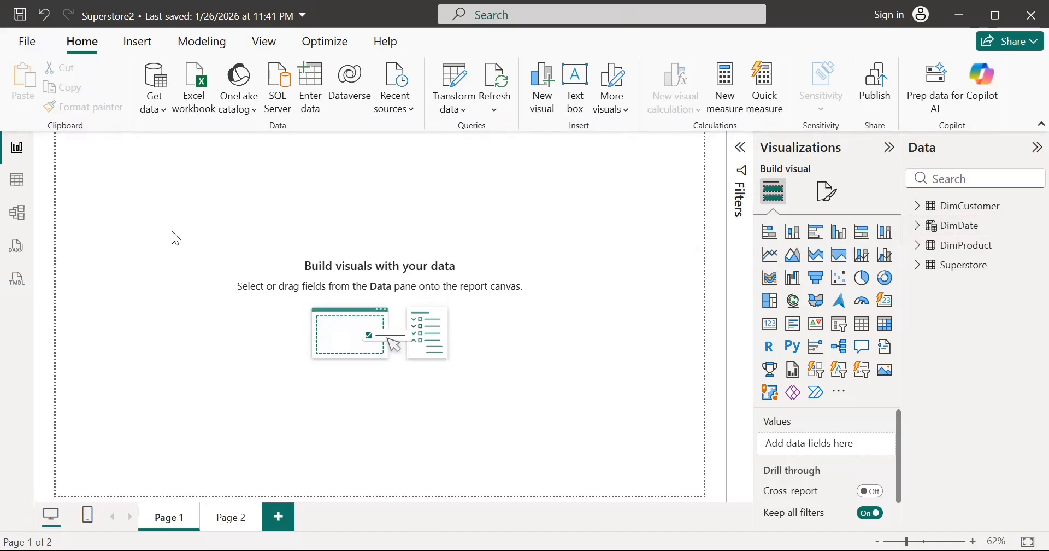
# Insert an image placeholder on Page 1 and dismiss the sign-in prompts.
pyautogui.click(136, 43)
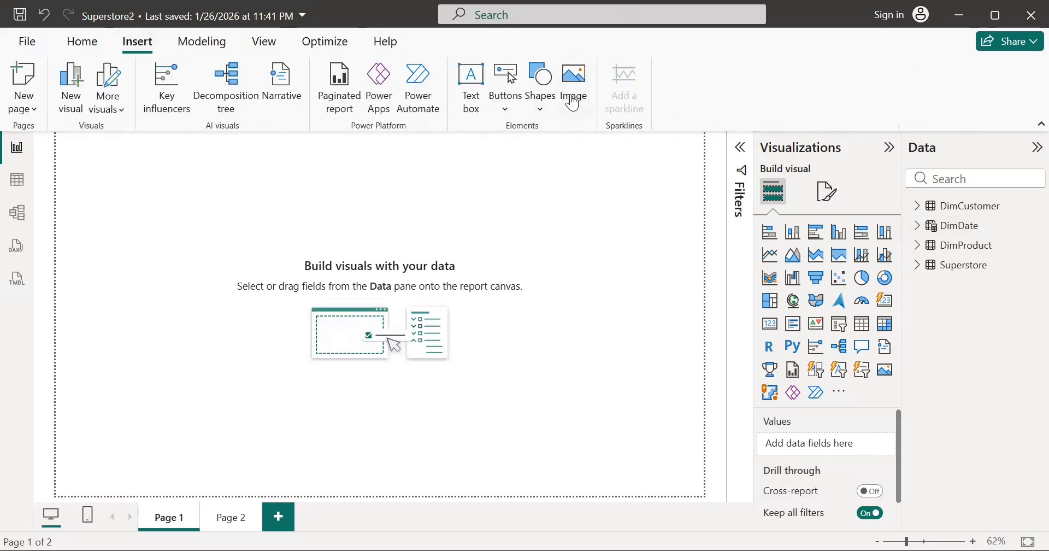
pyautogui.click(573, 103)
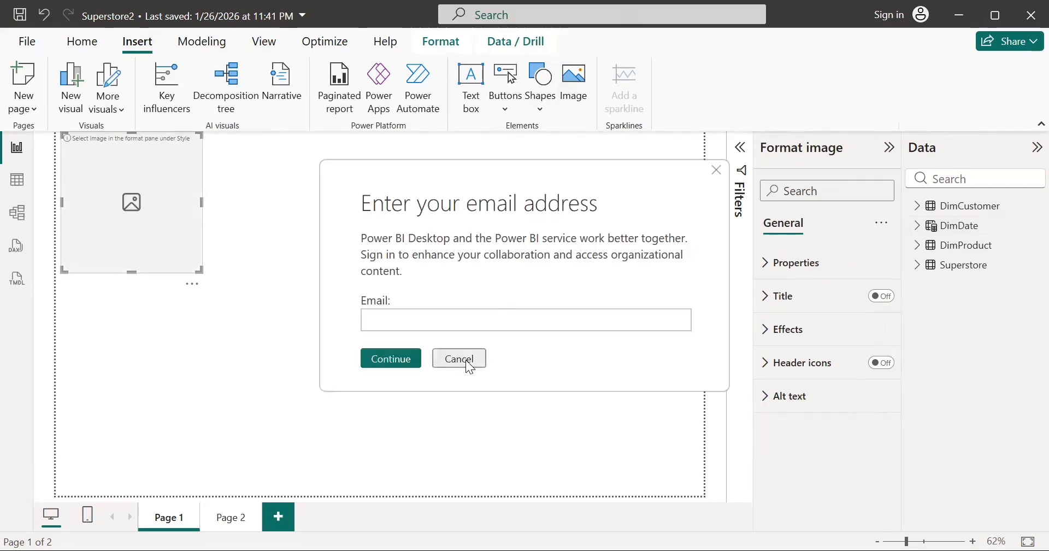
pyautogui.click(459, 359)
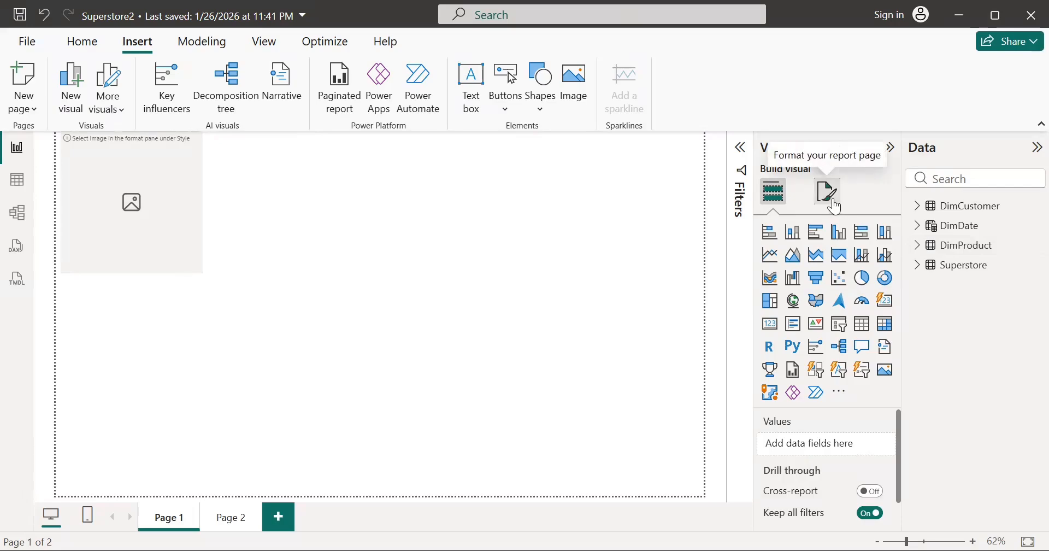
pyautogui.click(828, 192)
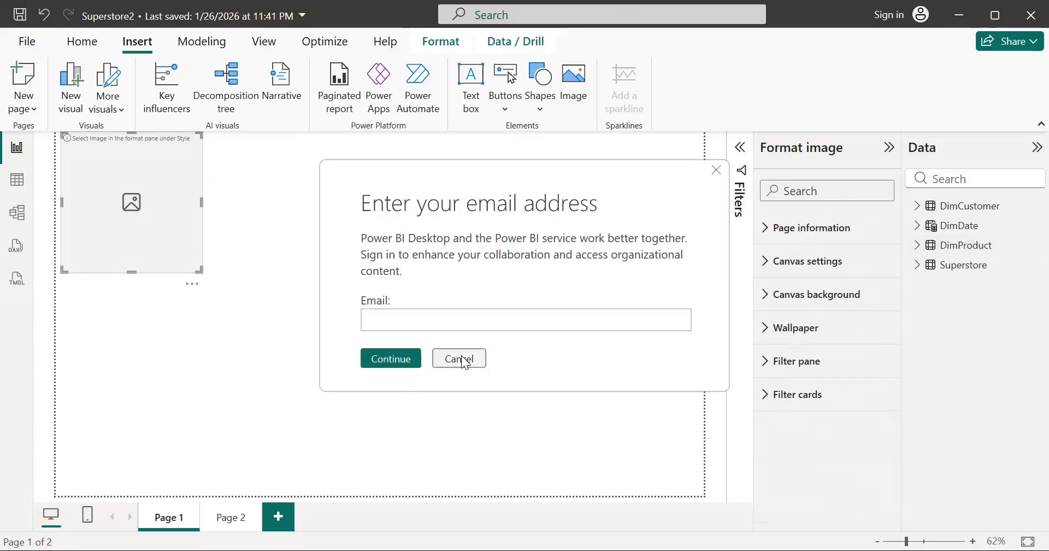
pyautogui.click(462, 360)
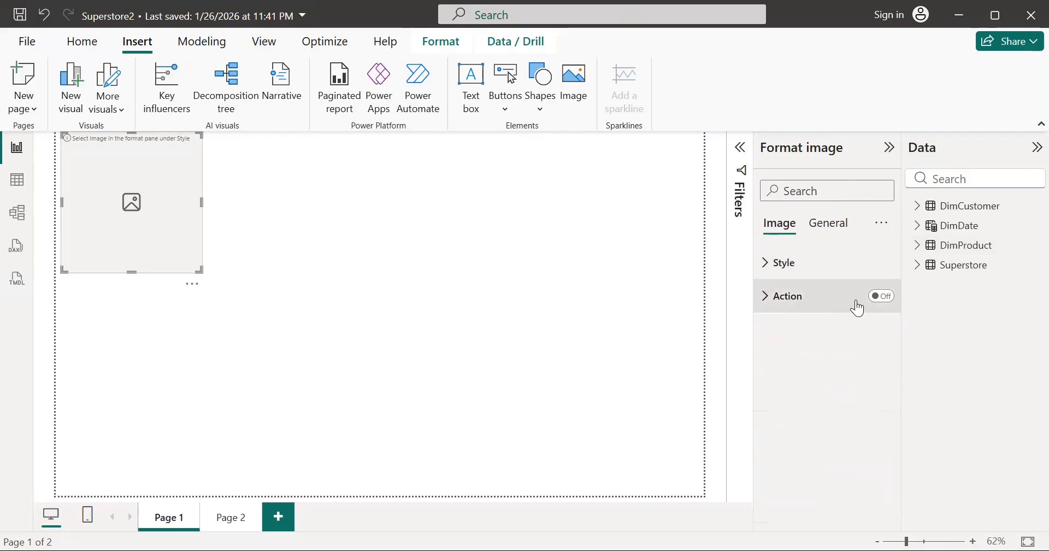
# Expand the placeholder's image style settings and set the image source to Upload Image, dismissing any sign-in prompt.
pyautogui.click(767, 273)
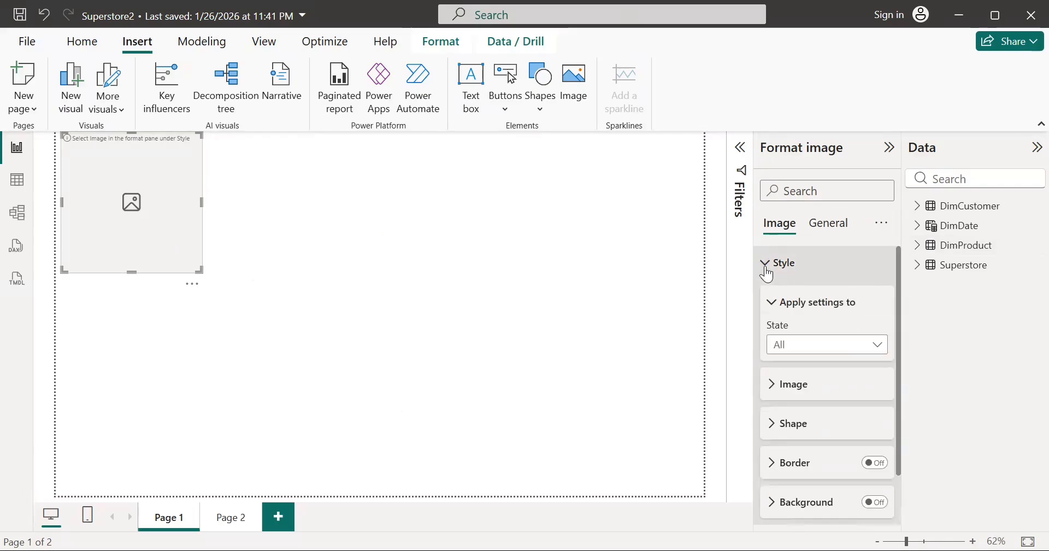
pyautogui.click(770, 391)
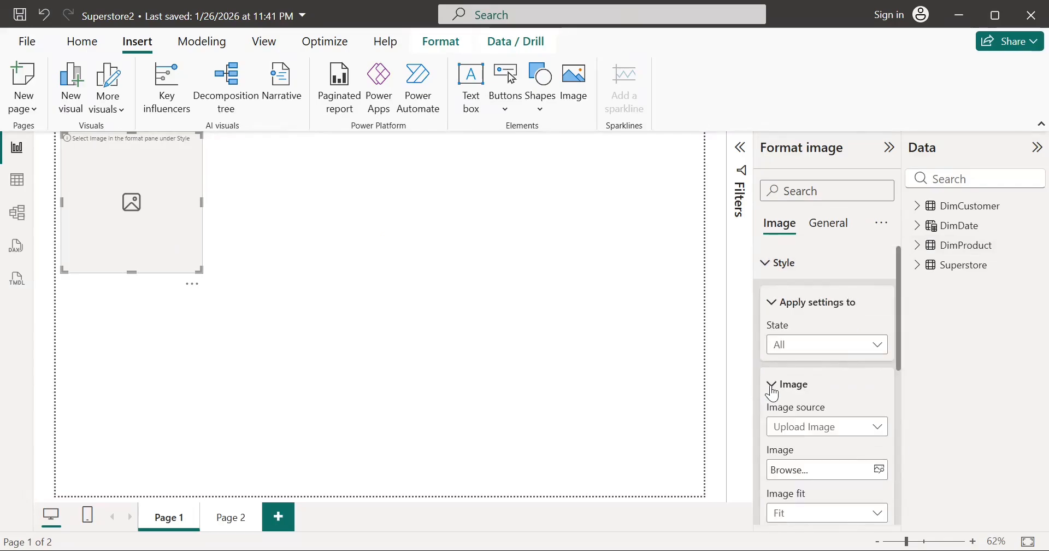
pyautogui.click(877, 436)
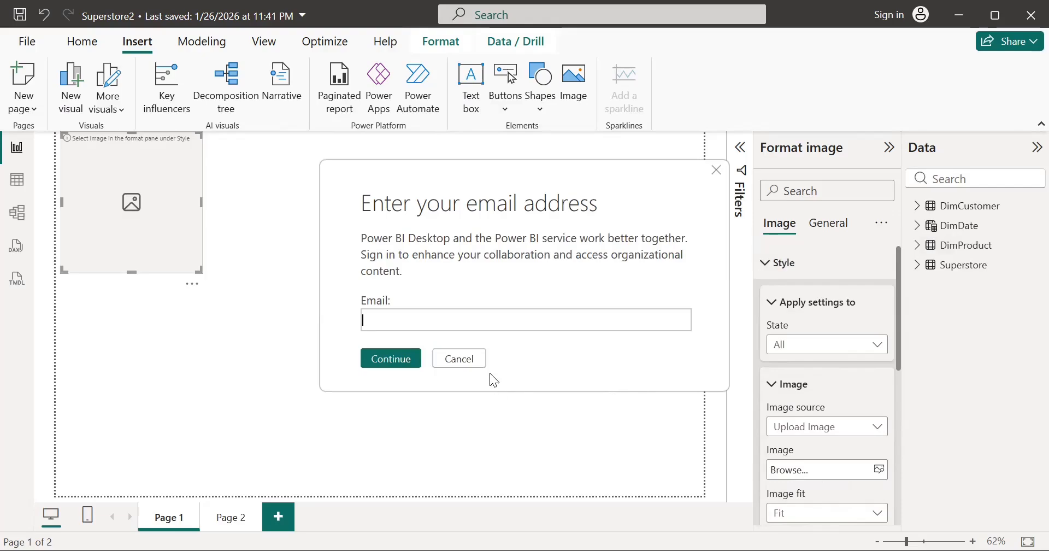
pyautogui.click(479, 361)
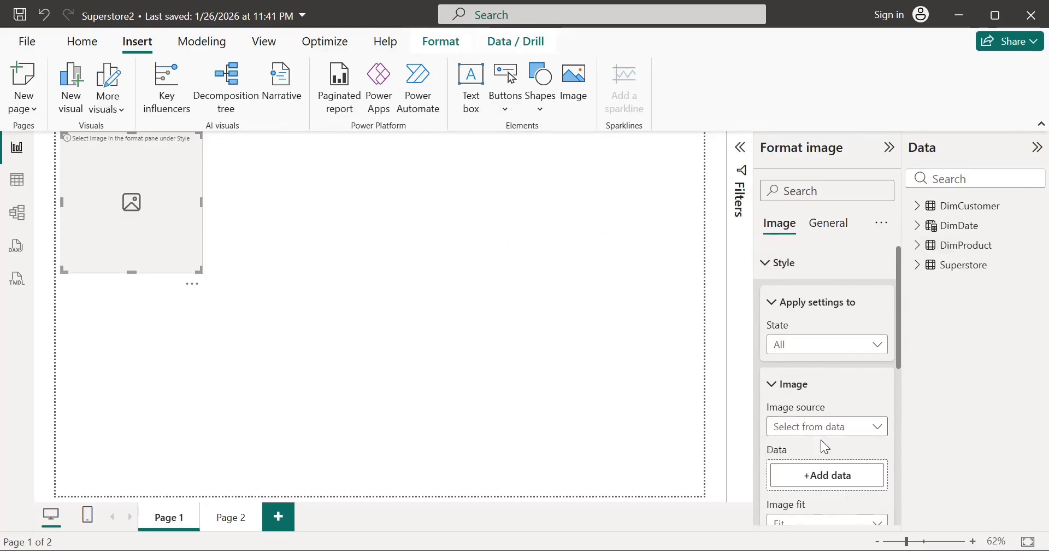
pyautogui.click(876, 432)
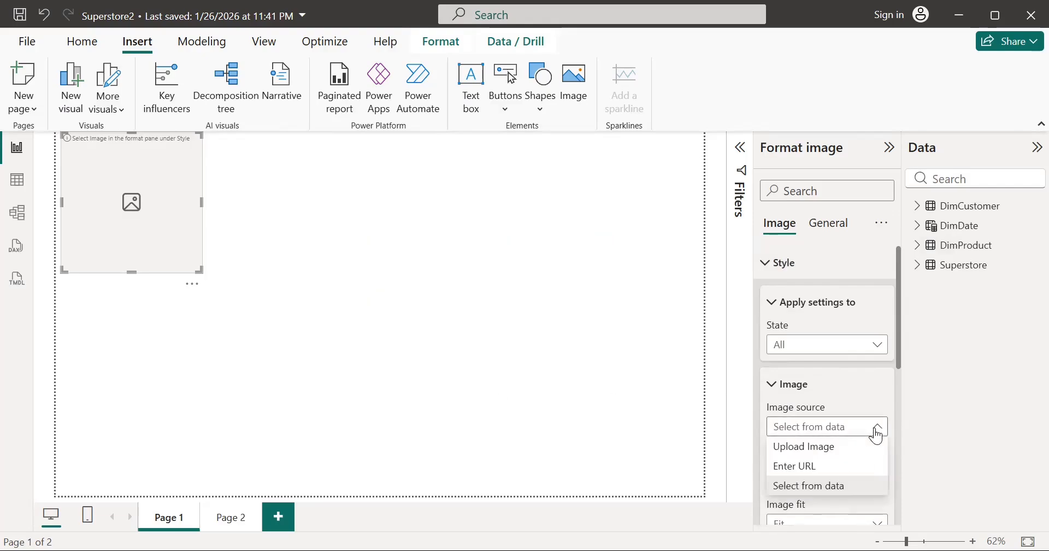
pyautogui.click(825, 447)
pyautogui.click(457, 349)
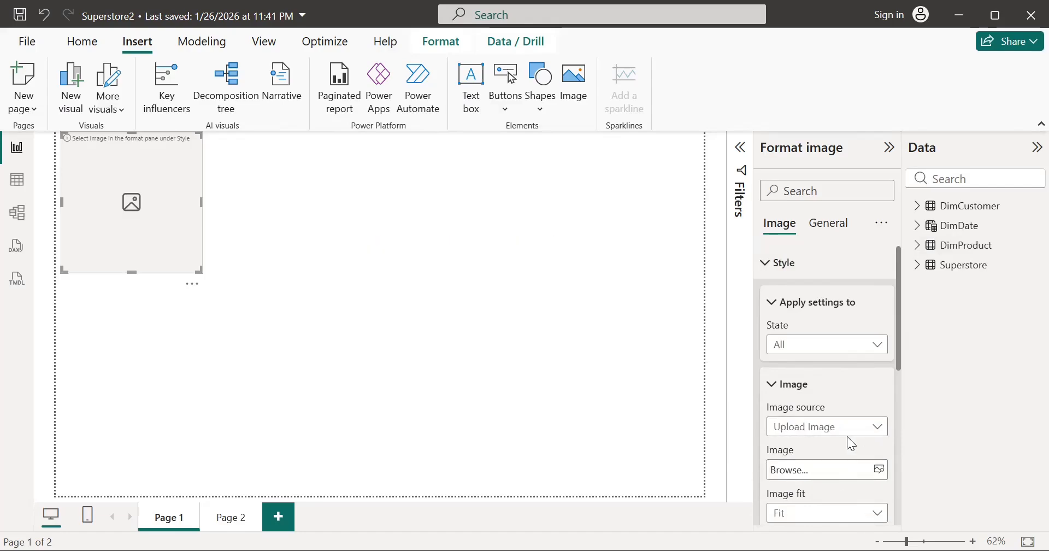
# Load the "Superstore logo white" PNG from the Power BI Course folder into the image placeholder.
pyautogui.scroll(-1, 846, 437)
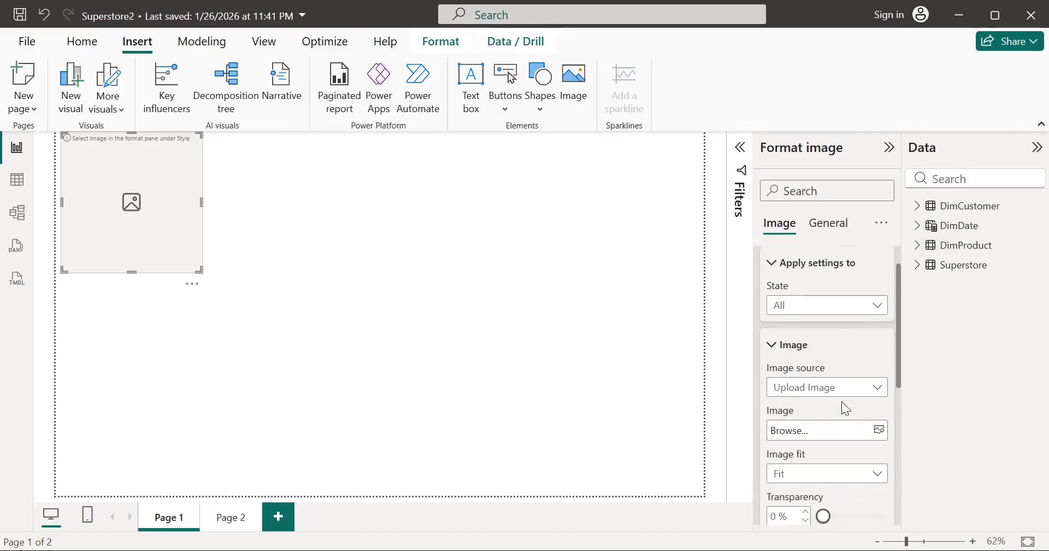
pyautogui.click(802, 430)
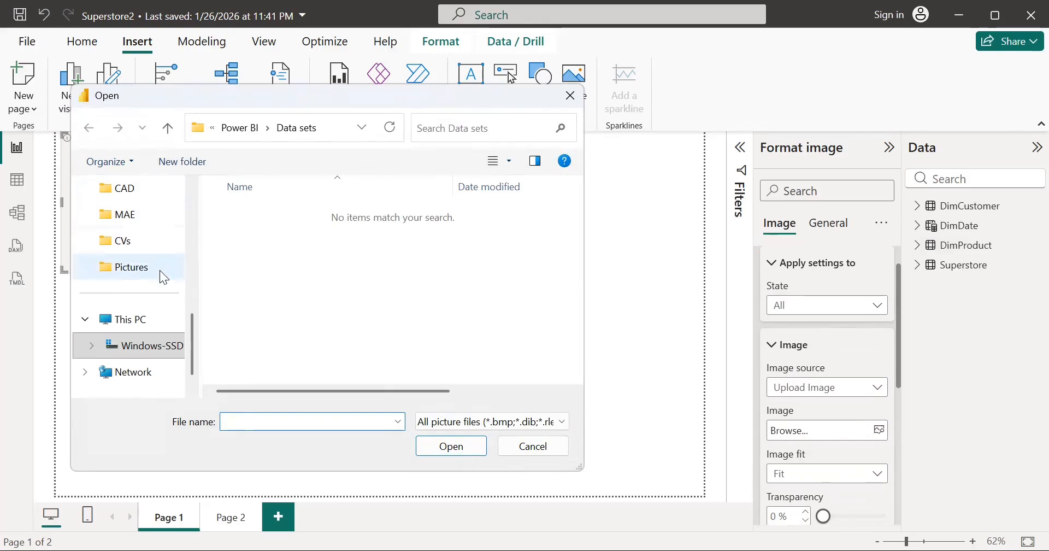
pyautogui.scroll(1, 159, 273)
pyautogui.scroll(2, 163, 278)
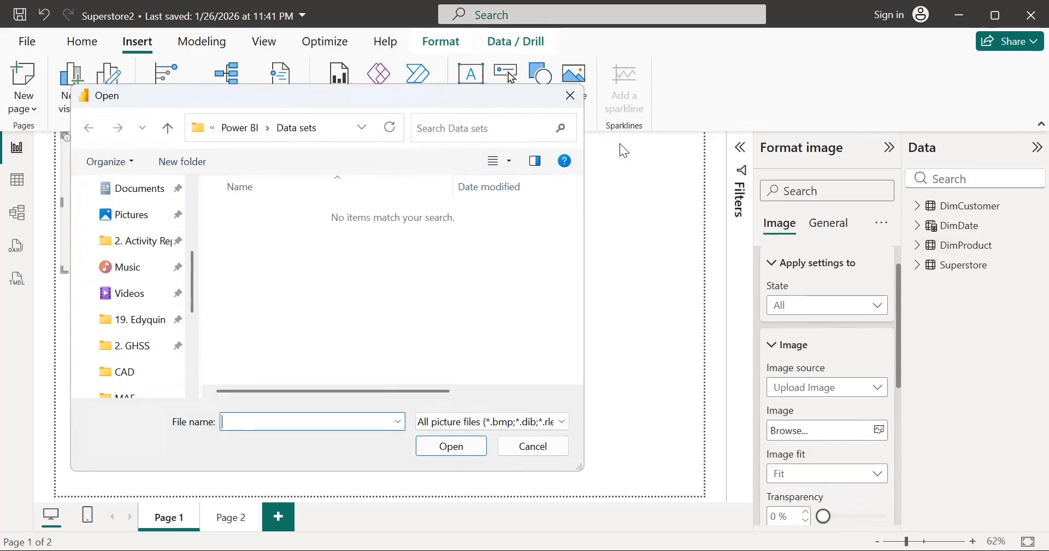
pyautogui.hotkey('alt', 'Tab')
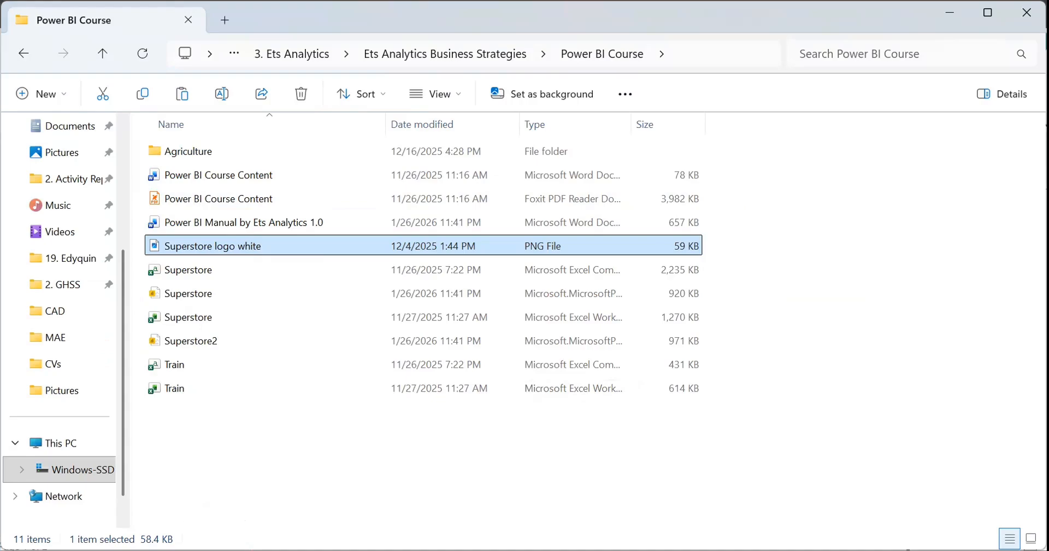
pyautogui.hotkey('alt', 'Tab')
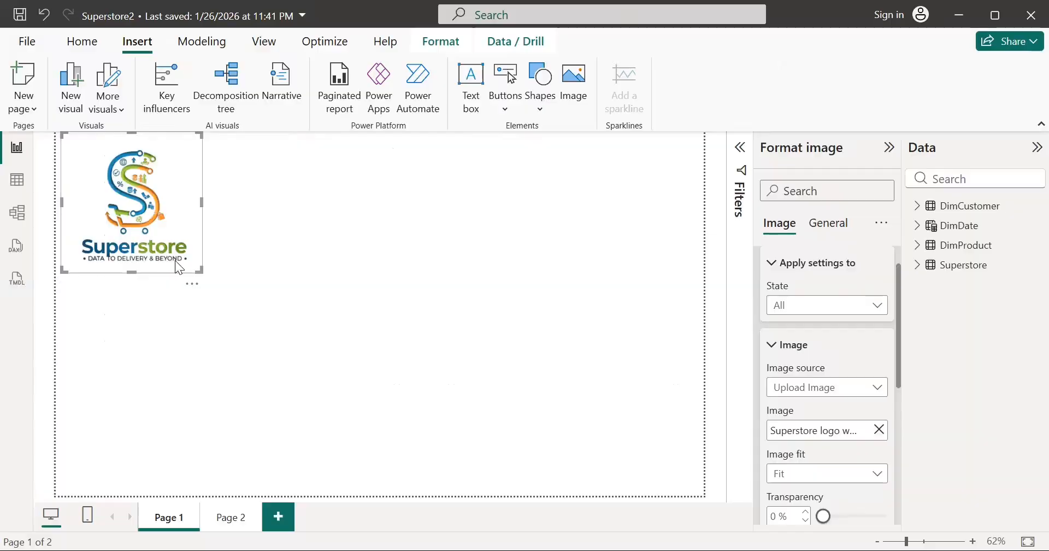
# Shrink the Superstore logo to a small size and place it in the upper-left corner of the page.
pyautogui.moveTo(200, 267); pyautogui.dragTo(126, 165)
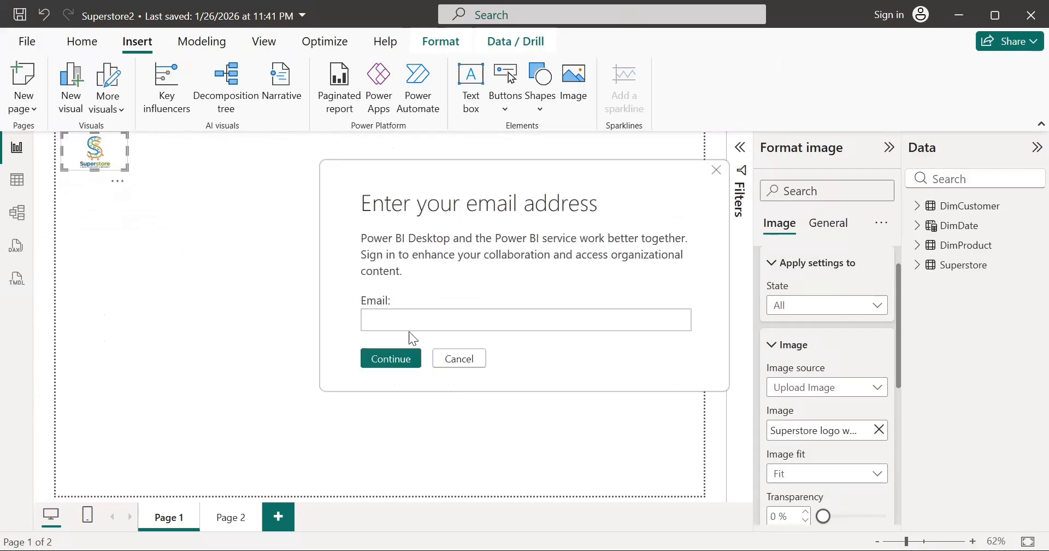
pyautogui.click(459, 358)
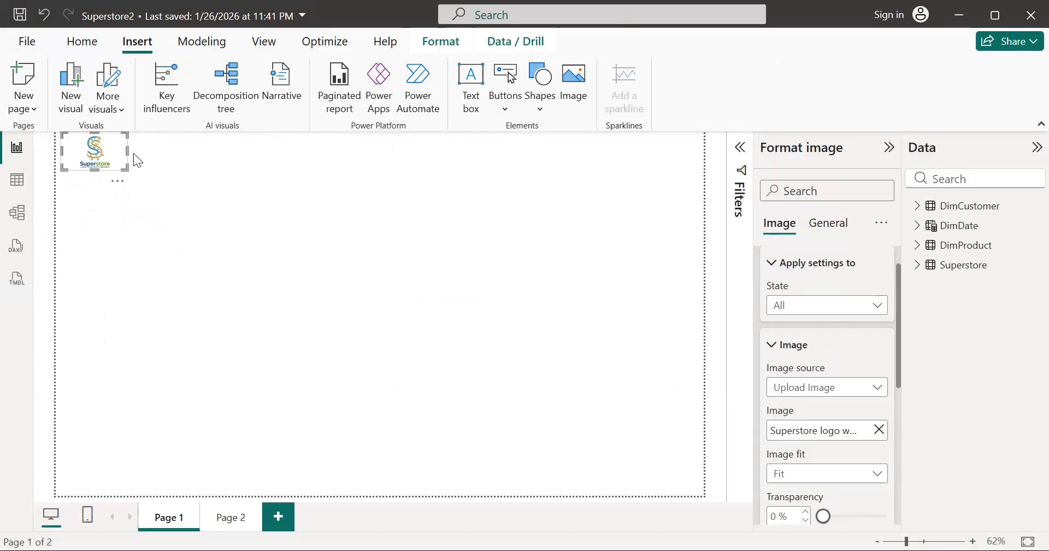
pyautogui.moveTo(119, 153); pyautogui.dragTo(107, 154)
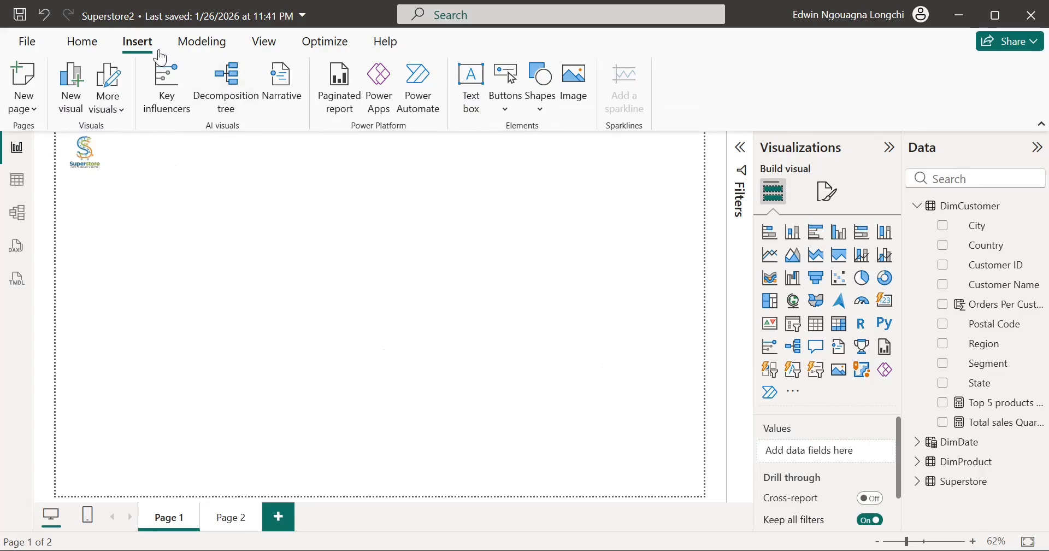
# Insert a text box and shape it into a wide, low strip beside the logo along the page's upper edge.
pyautogui.click(477, 96)
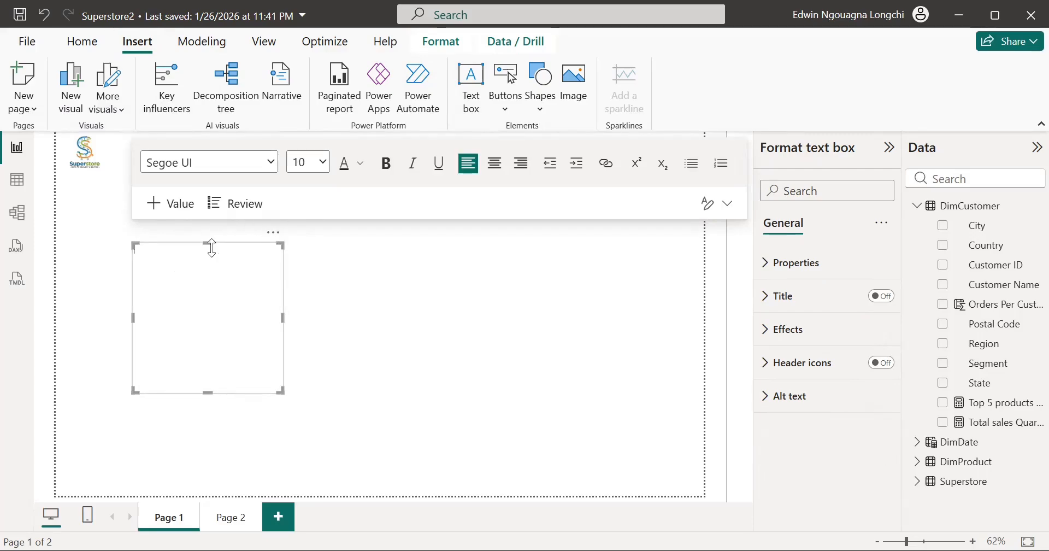
pyautogui.moveTo(209, 242); pyautogui.dragTo(217, 144)
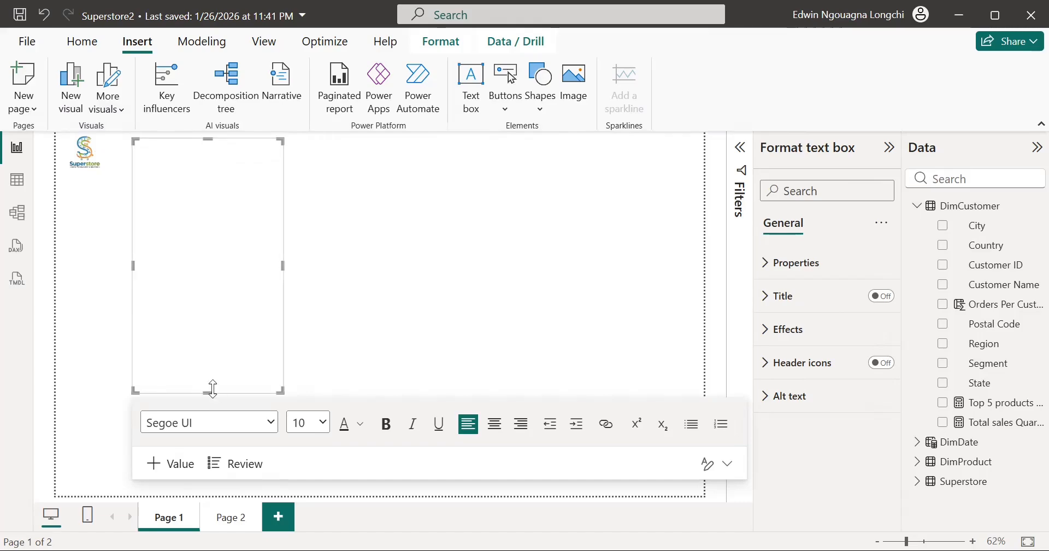
pyautogui.moveTo(213, 389); pyautogui.dragTo(219, 235)
pyautogui.moveTo(225, 170); pyautogui.dragTo(356, 157)
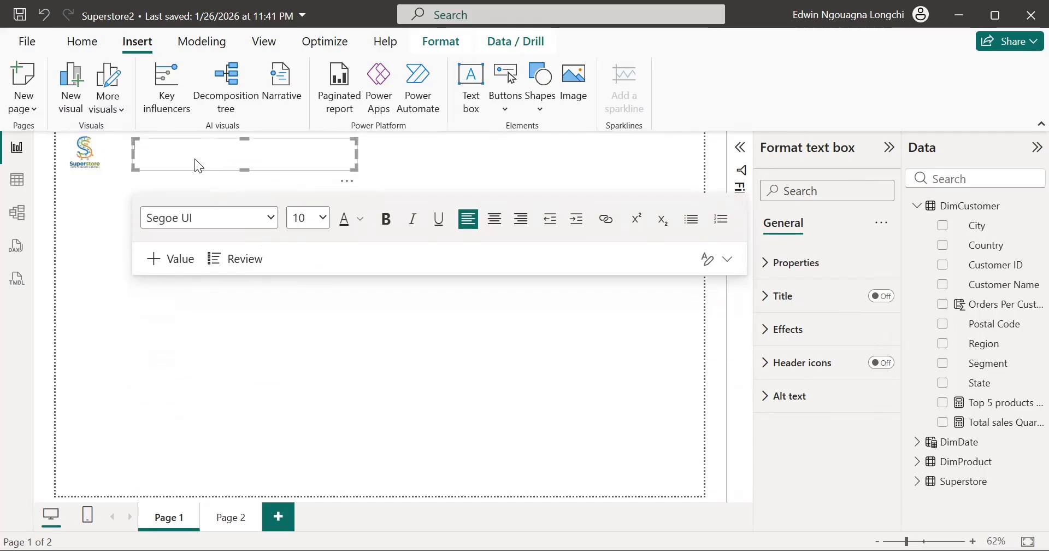
# Enter "SUPERSTORE DASHBOARD" as the title in the text box beside the logo.
pyautogui.write('SUPERSTORE DASH')
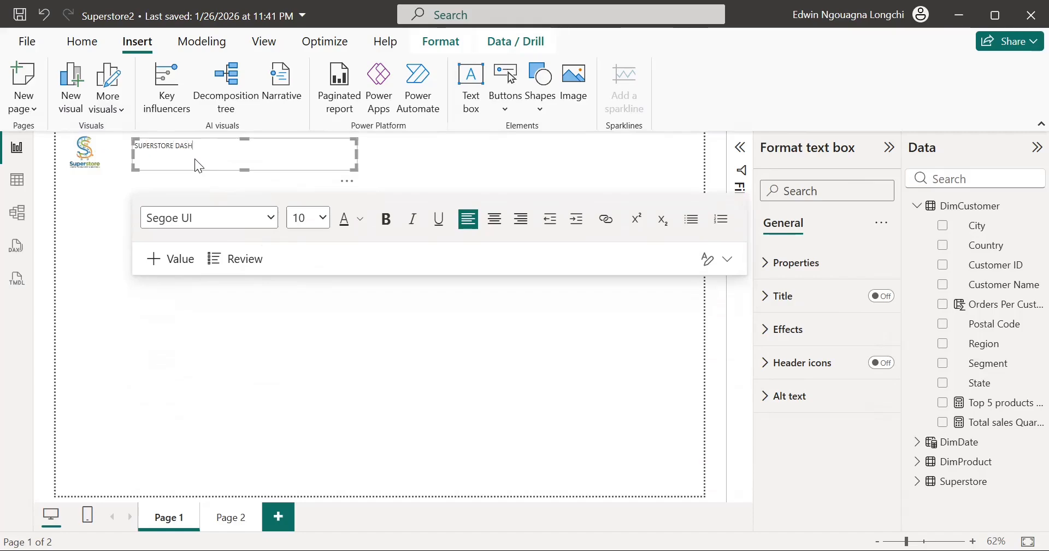
pyautogui.write('BOARD')
# Set the whole title to font size 24 and center it in the text box.
pyautogui.hotkey('ctrl', 'a')
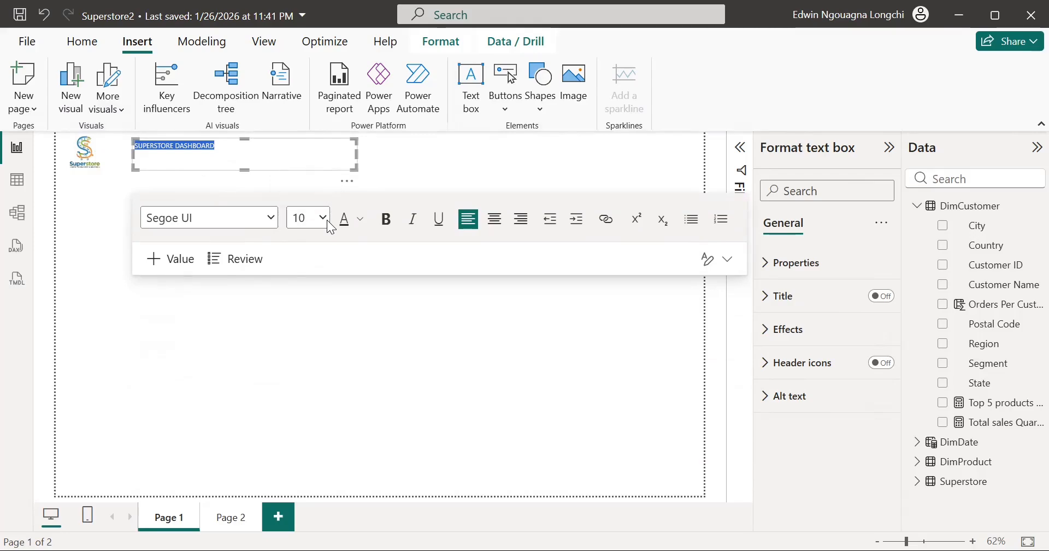
pyautogui.click(359, 371)
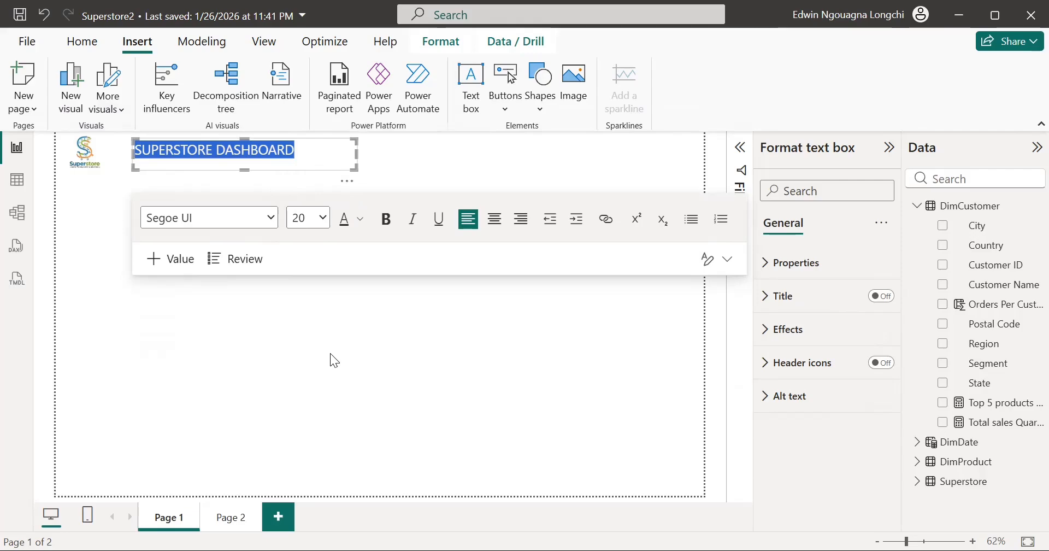
pyautogui.click(312, 407)
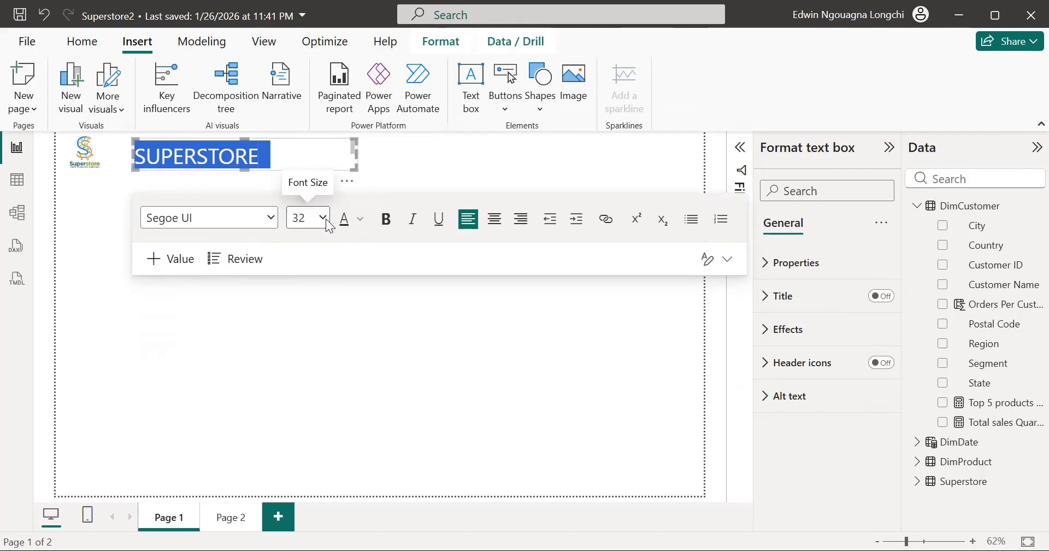
pyautogui.click(313, 393)
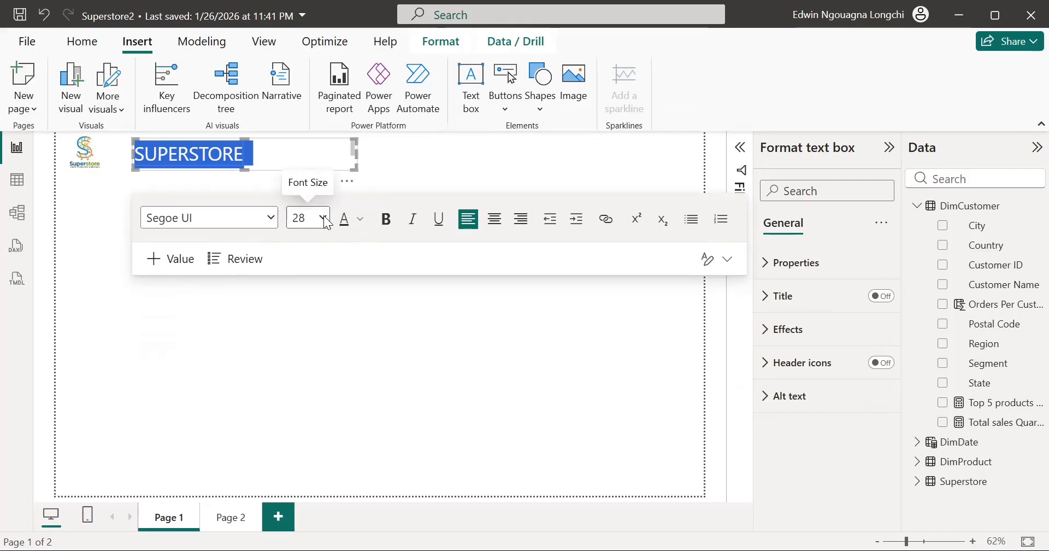
pyautogui.click(358, 362)
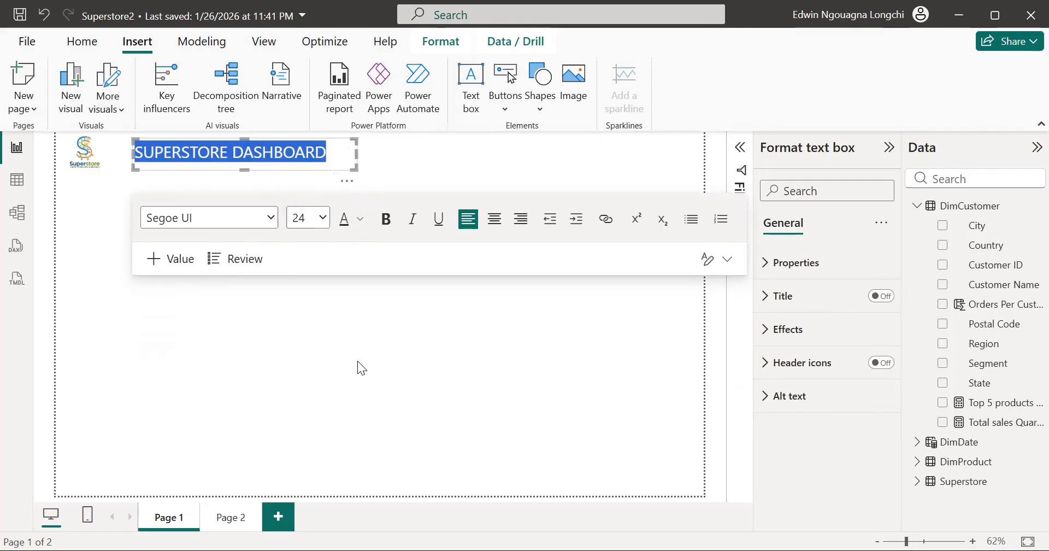
pyautogui.click(494, 225)
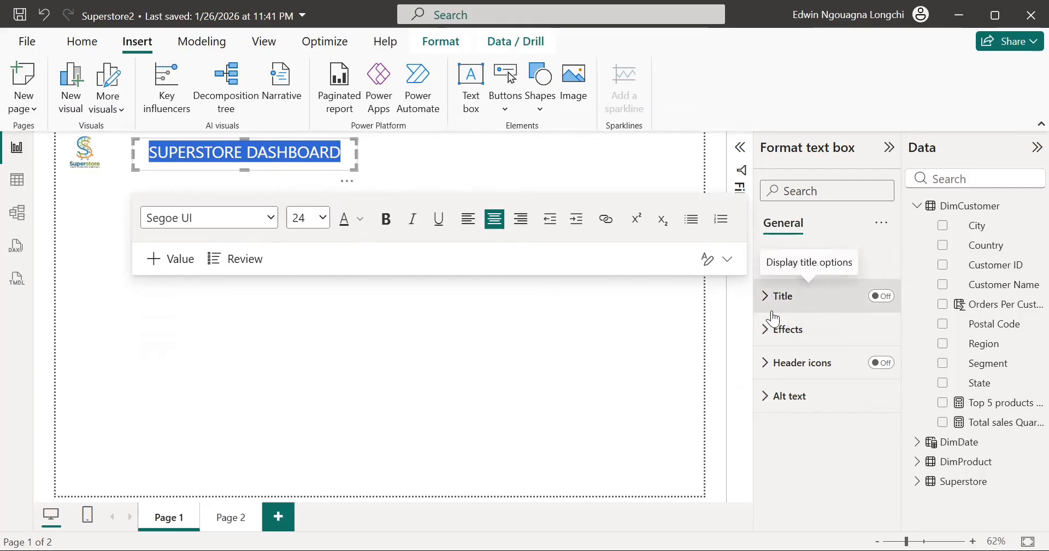
# Give the title text box a light blue background with the custom hex color #ADD8E6.
pyautogui.click(764, 331)
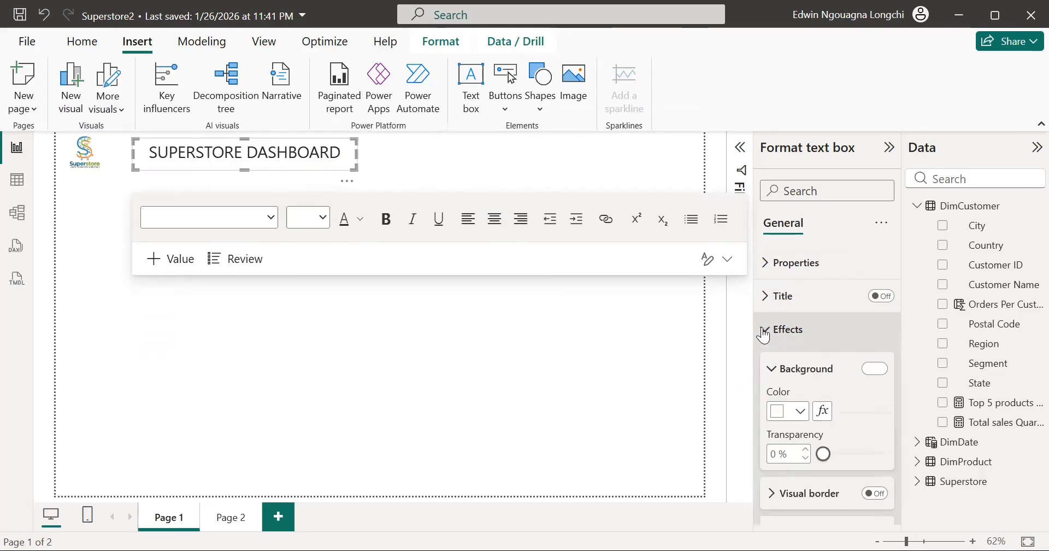
pyautogui.scroll(-1, 803, 354)
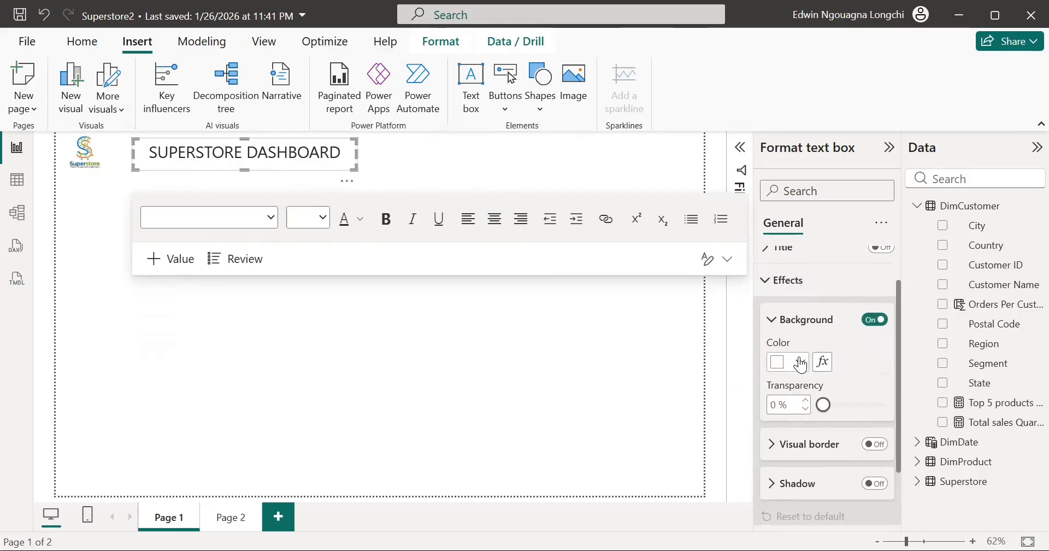
pyautogui.click(801, 363)
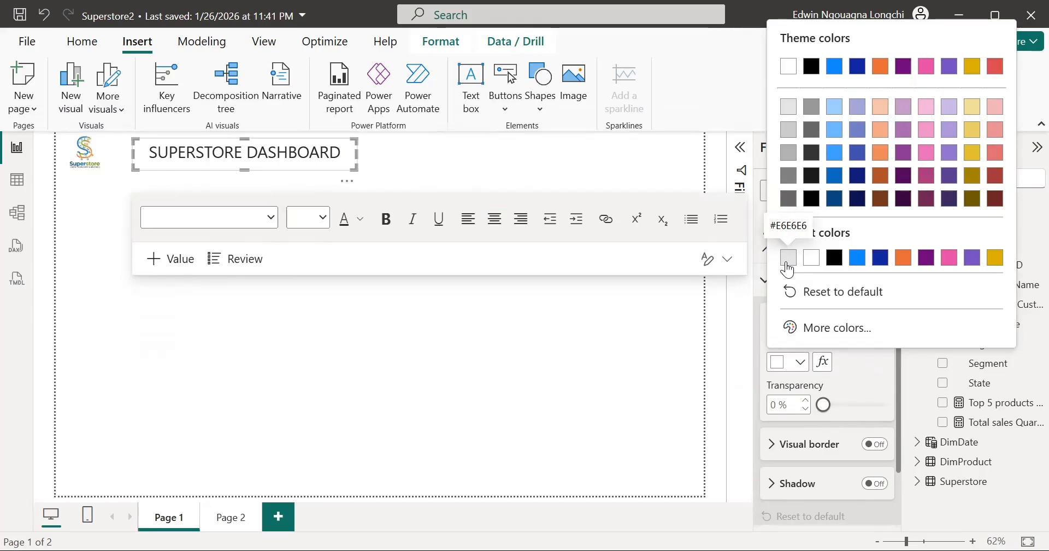
pyautogui.click(831, 329)
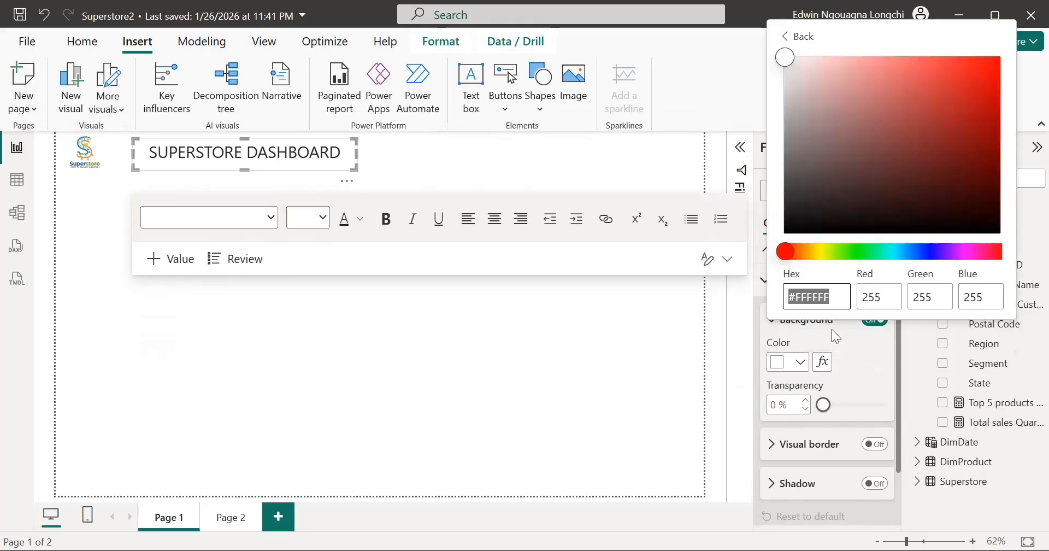
pyautogui.click(836, 299)
pyautogui.press('BackSpace')
pyautogui.press('BackSpace')
pyautogui.press('BackSpace')
pyautogui.press('BackSpace')
pyautogui.press('BackSpace')
pyautogui.press('BackSpace')
pyautogui.write('ADD8E6')
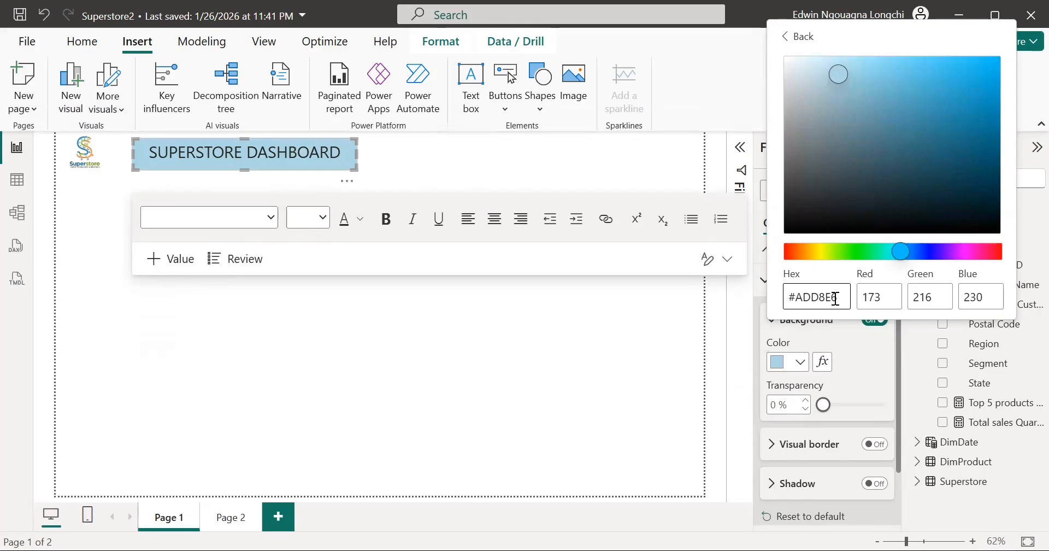
pyautogui.click(674, 367)
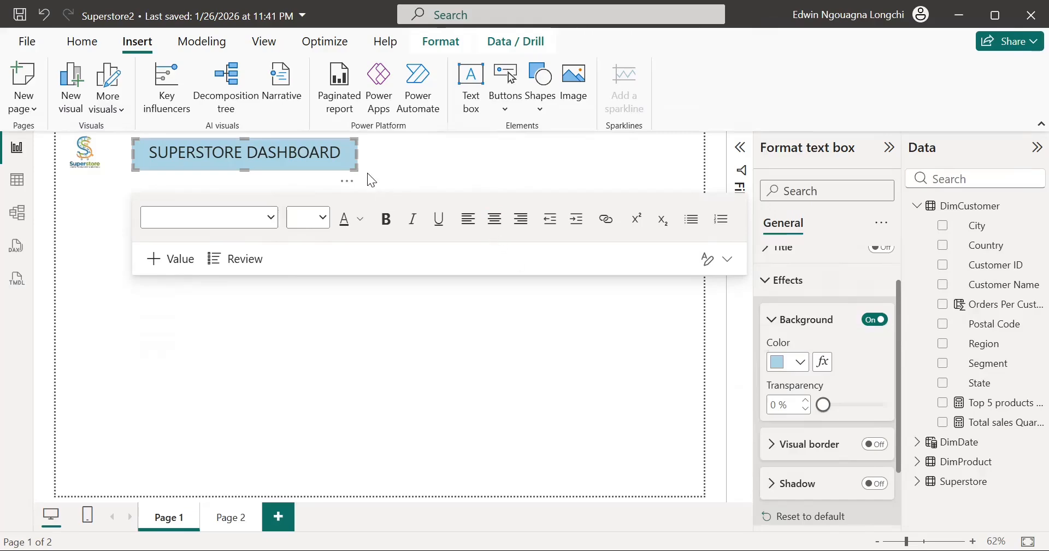
# Apply the bright blue theme color to the "SUPERSTORE DASHBOARD" text and make it bold.
pyautogui.click(341, 156)
pyautogui.moveTo(341, 156); pyautogui.dragTo(170, 171)
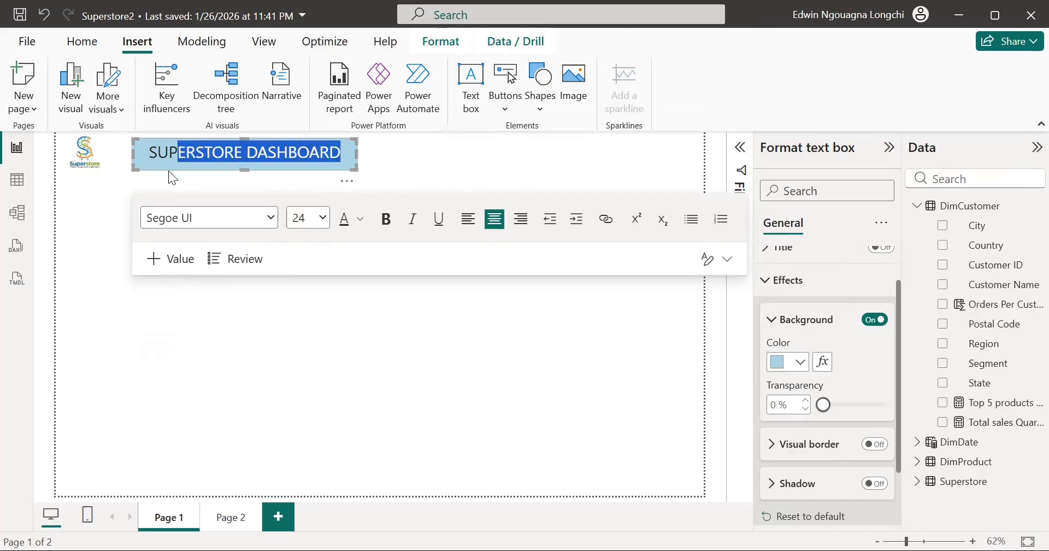
pyautogui.click(360, 224)
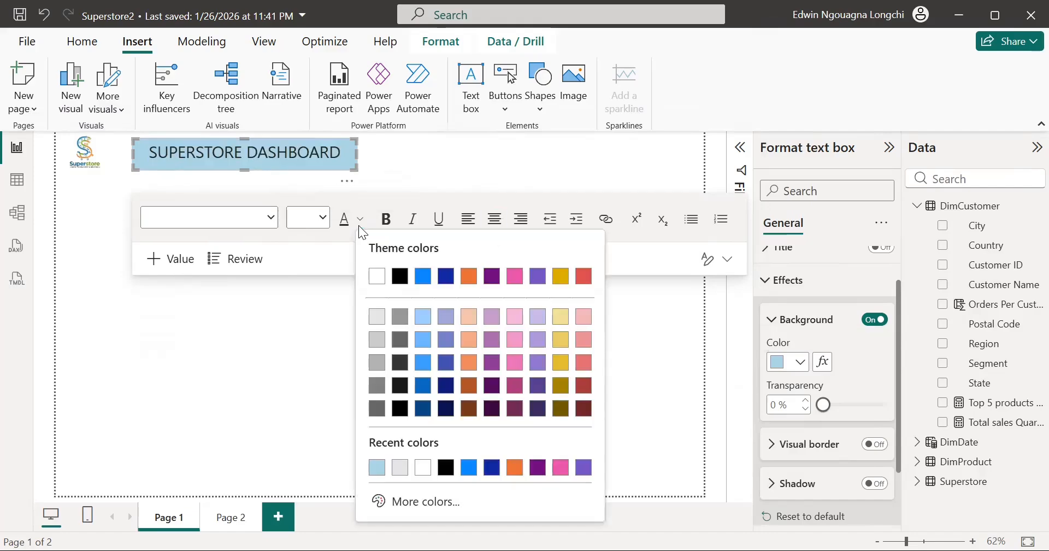
pyautogui.click(424, 278)
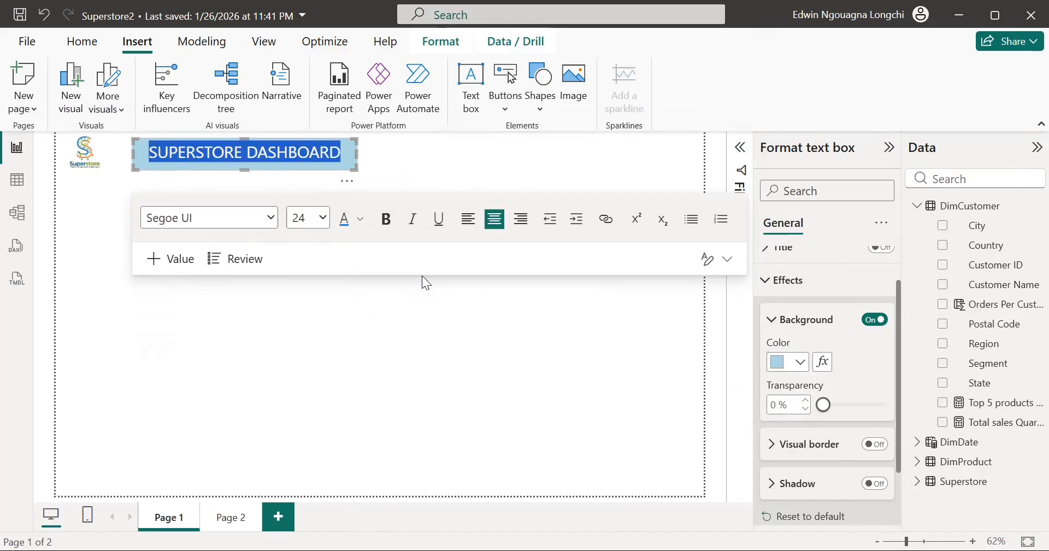
pyautogui.click(383, 228)
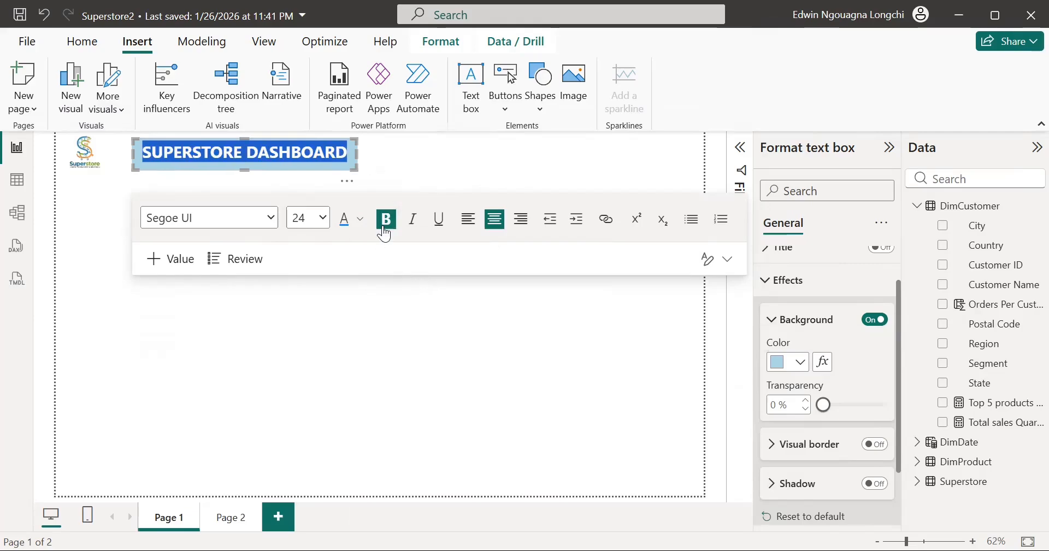
pyautogui.click(379, 302)
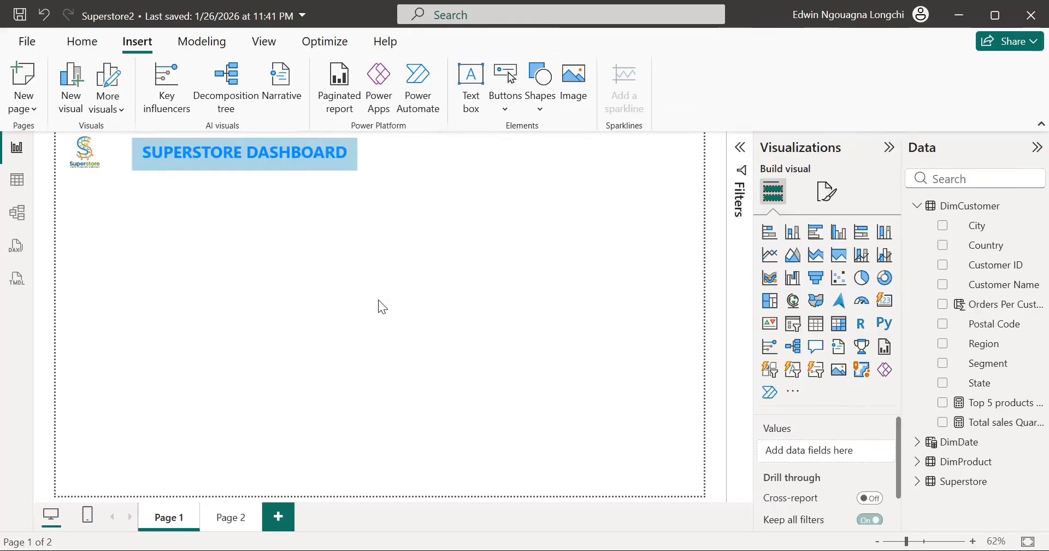
# Lighten the title text box's background to a pale grey-blue, #DDE6E9, using the custom color picker.
pyautogui.click(324, 144)
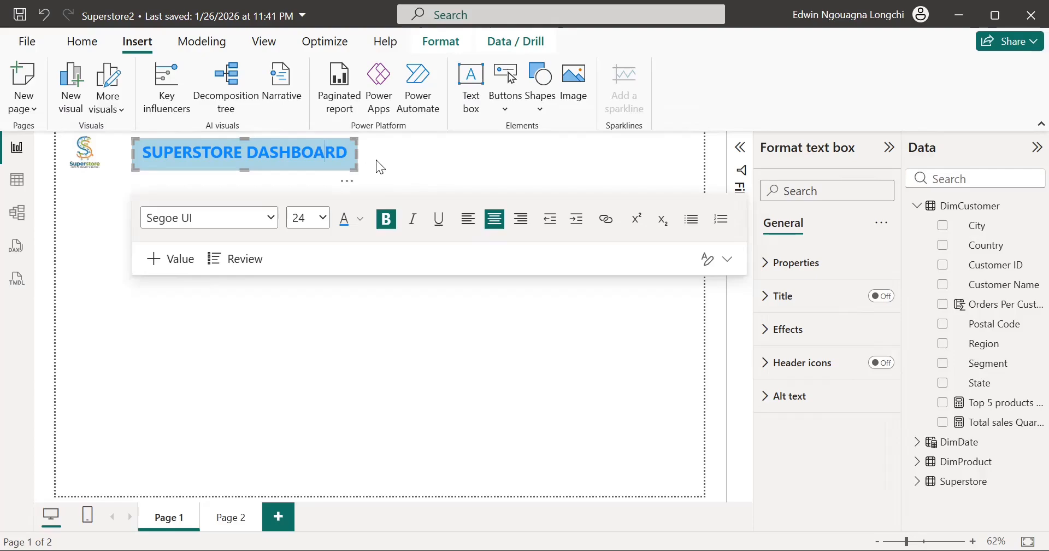
pyautogui.click(770, 333)
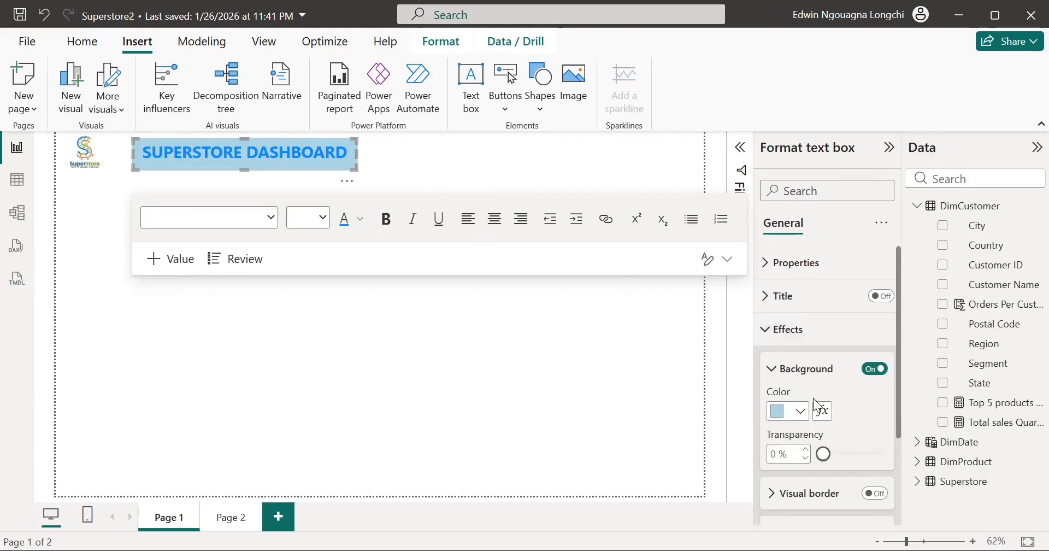
pyautogui.click(801, 412)
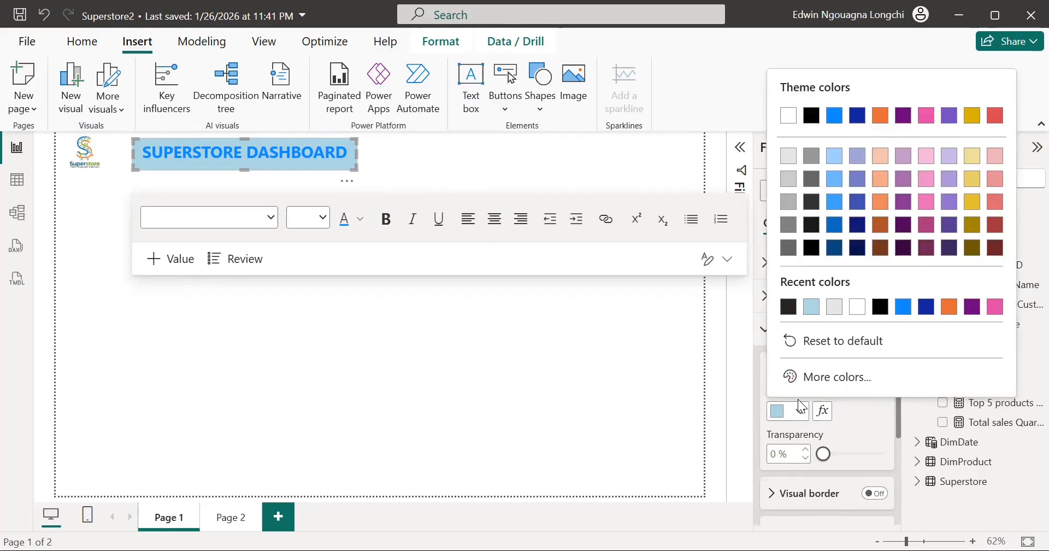
pyautogui.click(835, 377)
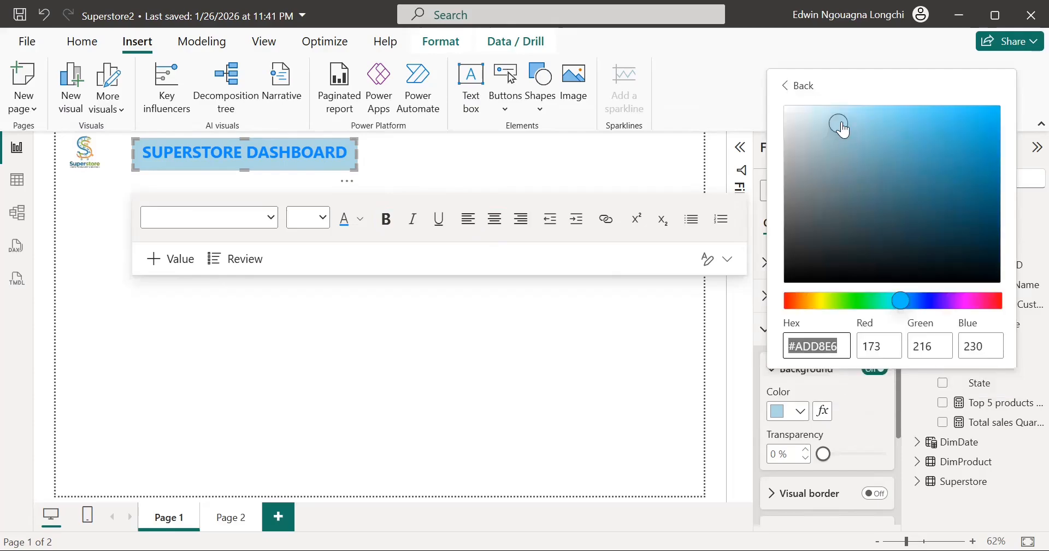
pyautogui.moveTo(843, 130); pyautogui.dragTo(819, 136)
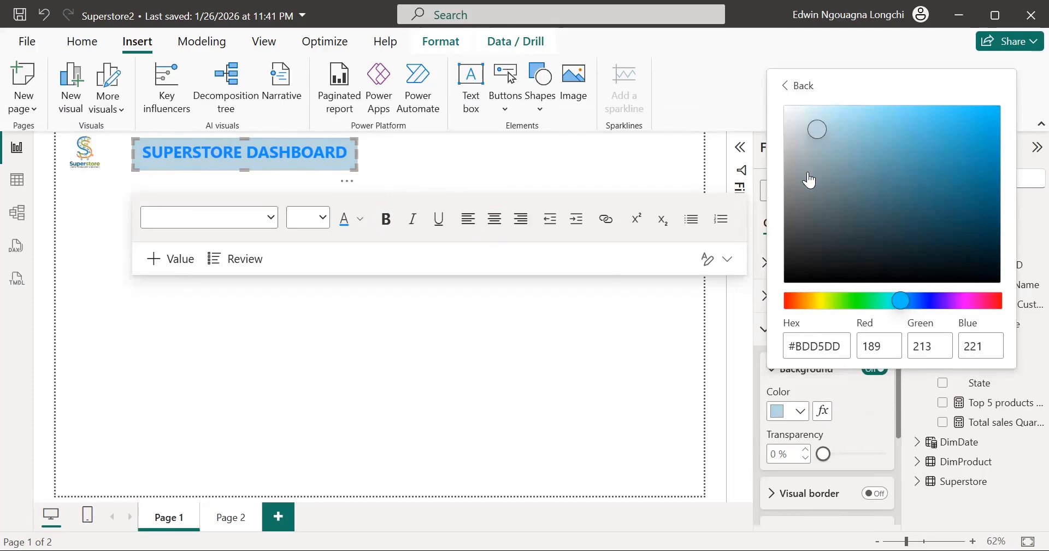
pyautogui.click(674, 320)
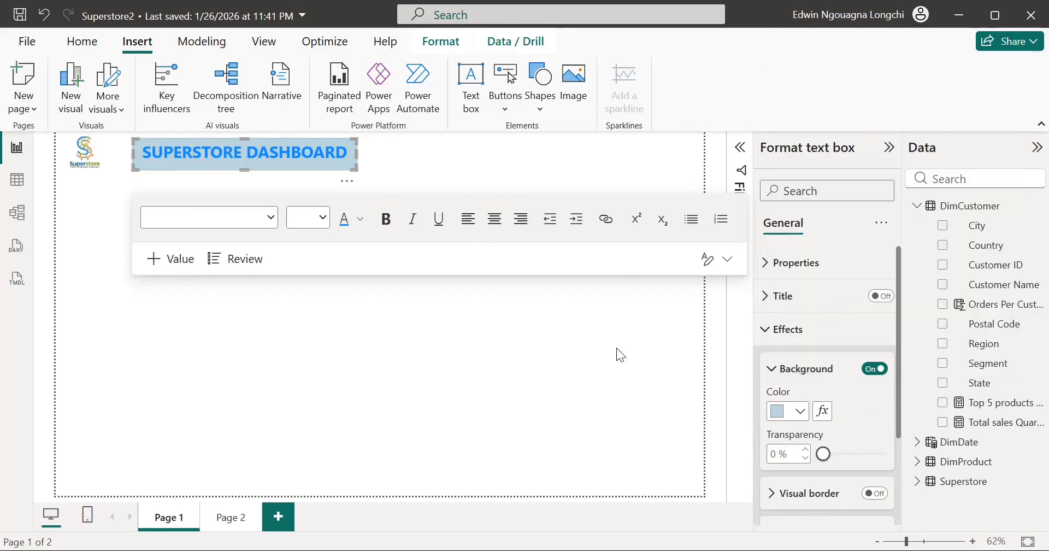
pyautogui.click(800, 412)
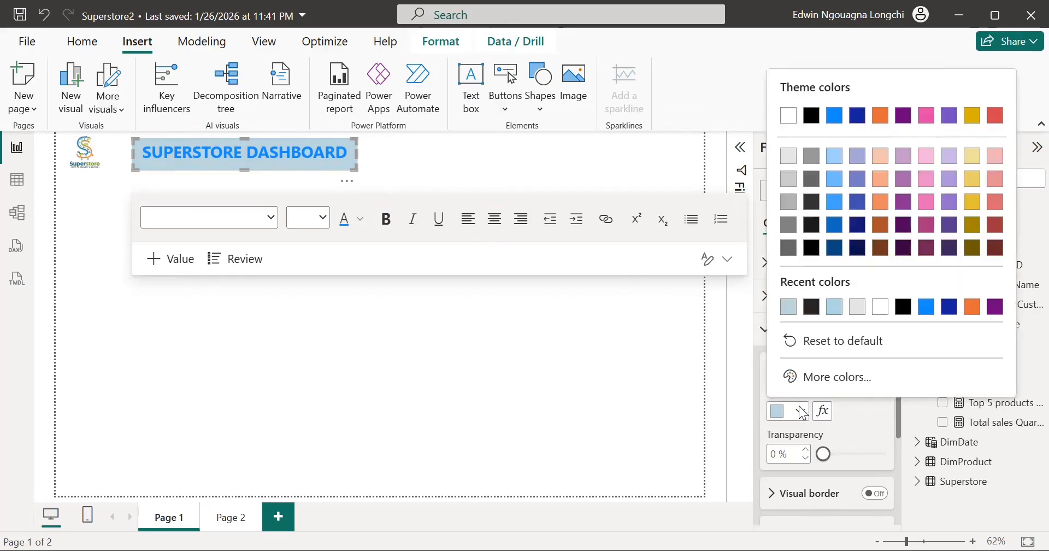
pyautogui.click(833, 376)
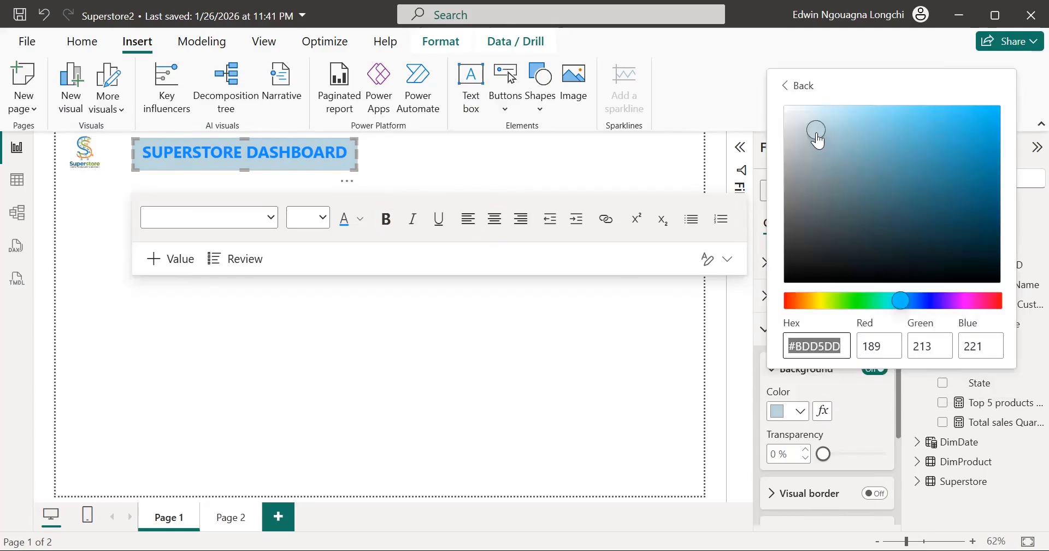
pyautogui.moveTo(818, 138); pyautogui.dragTo(798, 127)
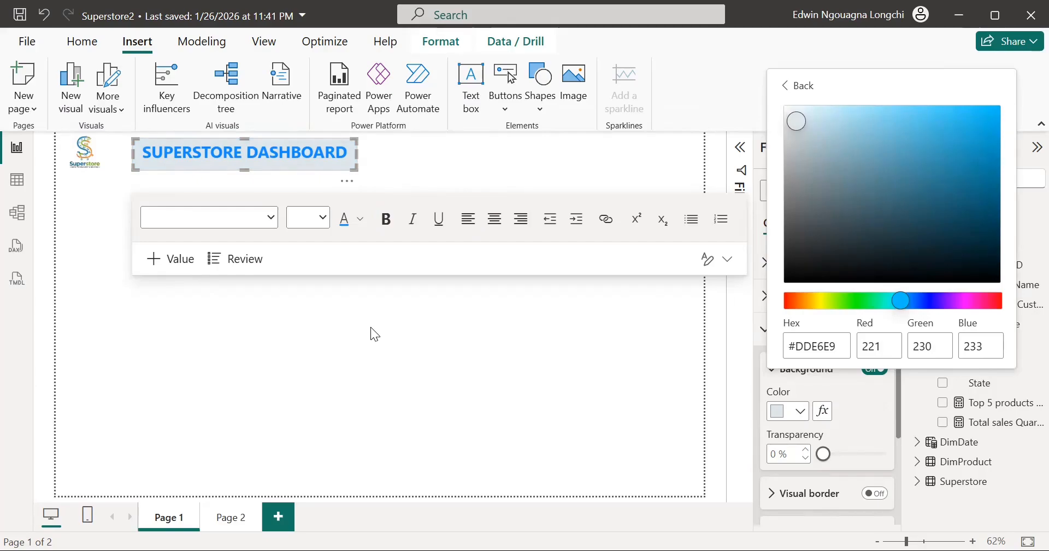
pyautogui.press('Escape')
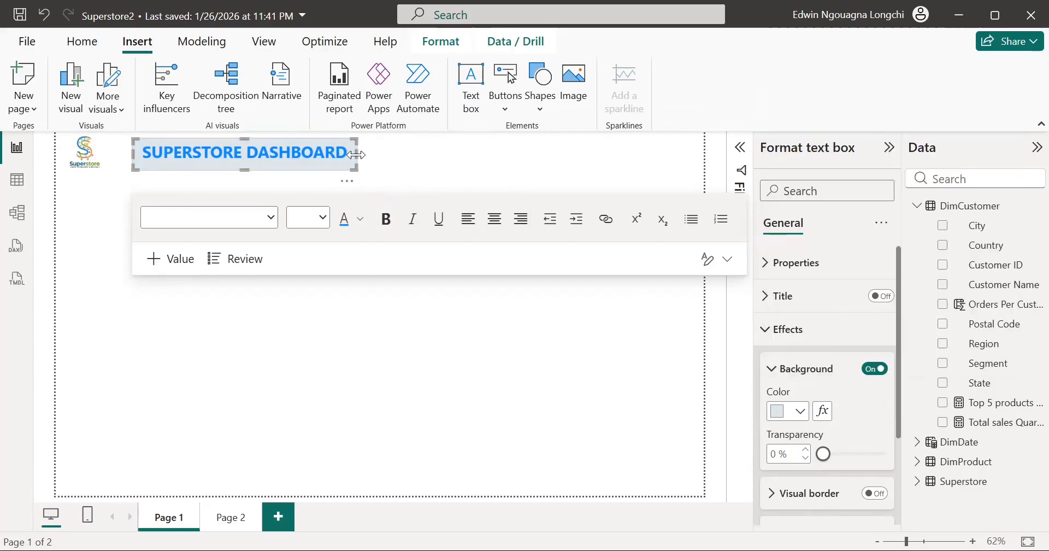
pyautogui.click(380, 160)
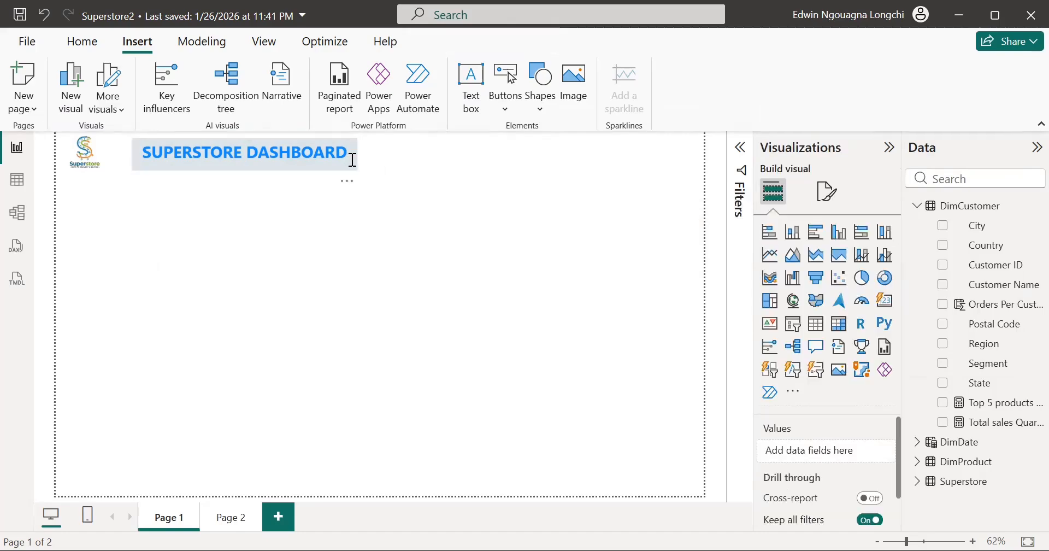
# Extend the title text box toward the logo and shorten its far end so it fits closely around the title.
pyautogui.click(350, 156)
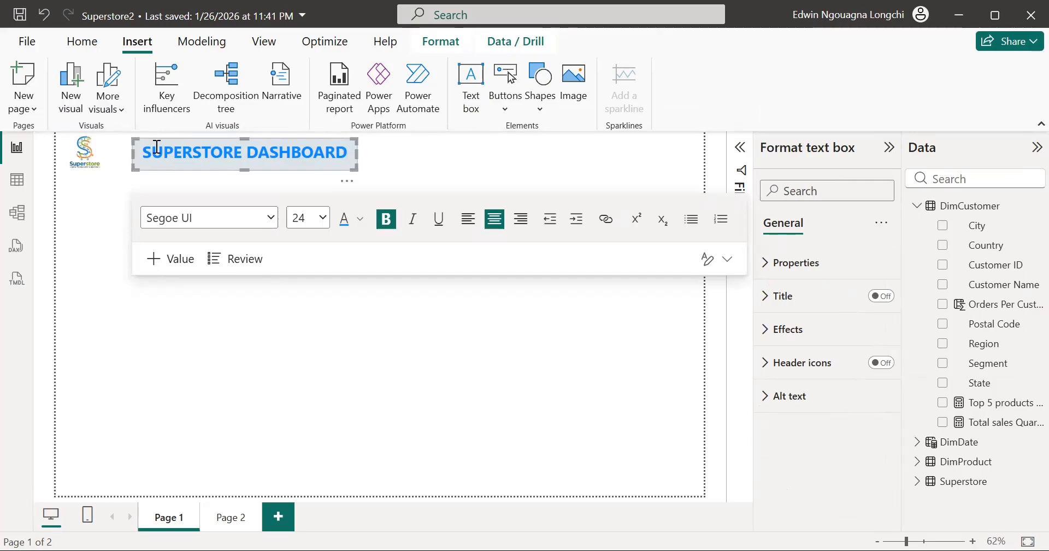
pyautogui.moveTo(133, 155); pyautogui.dragTo(108, 152)
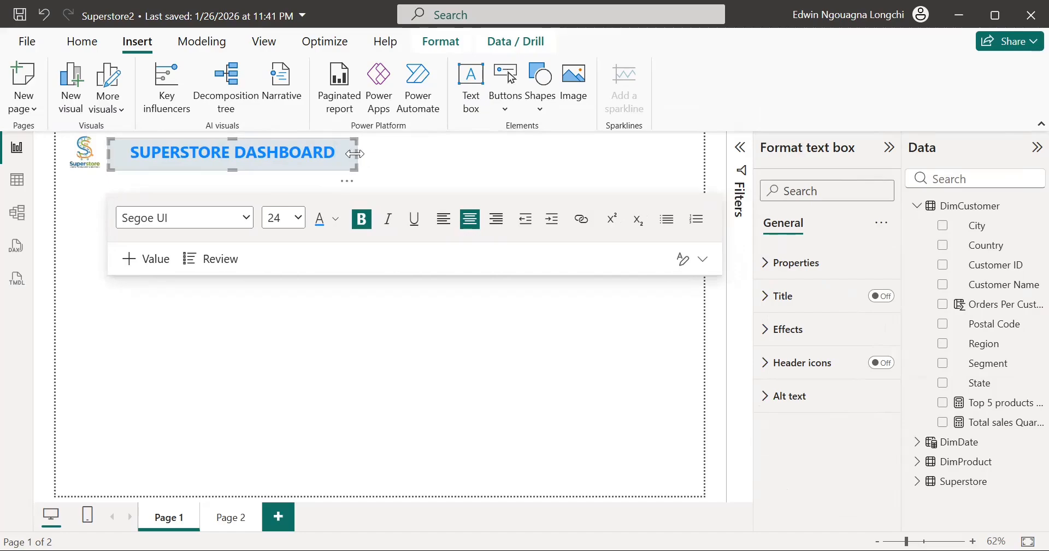
pyautogui.moveTo(358, 153); pyautogui.dragTo(321, 161)
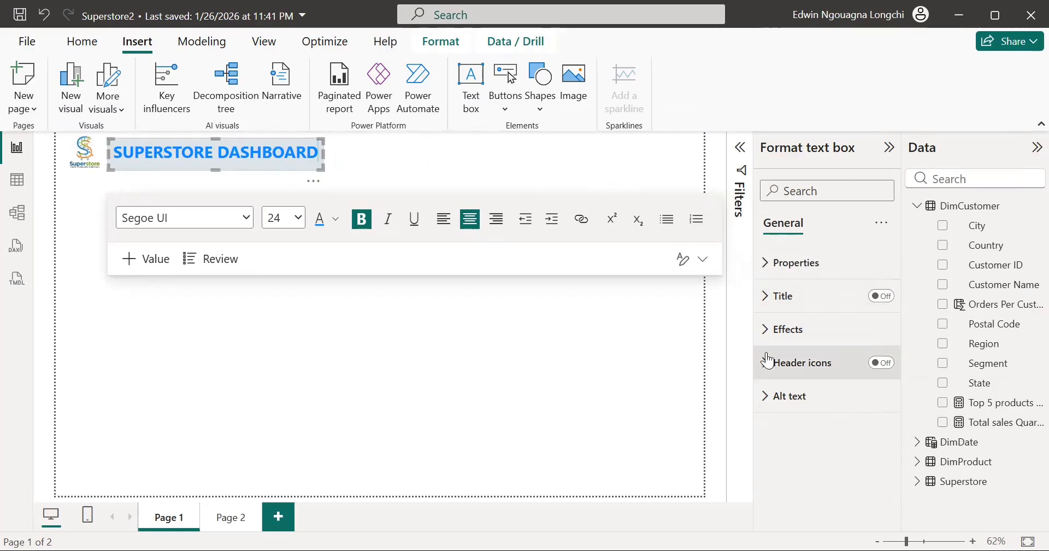
# Turn on the shadow effect for the title text box and deselect it.
pyautogui.click(765, 329)
pyautogui.scroll(-2, 822, 369)
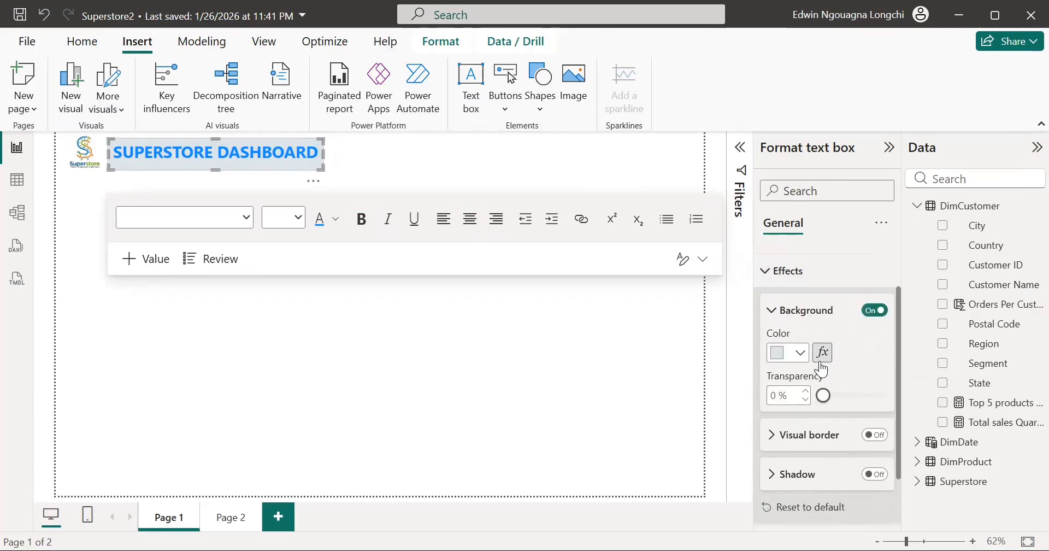
pyautogui.scroll(-2, 822, 369)
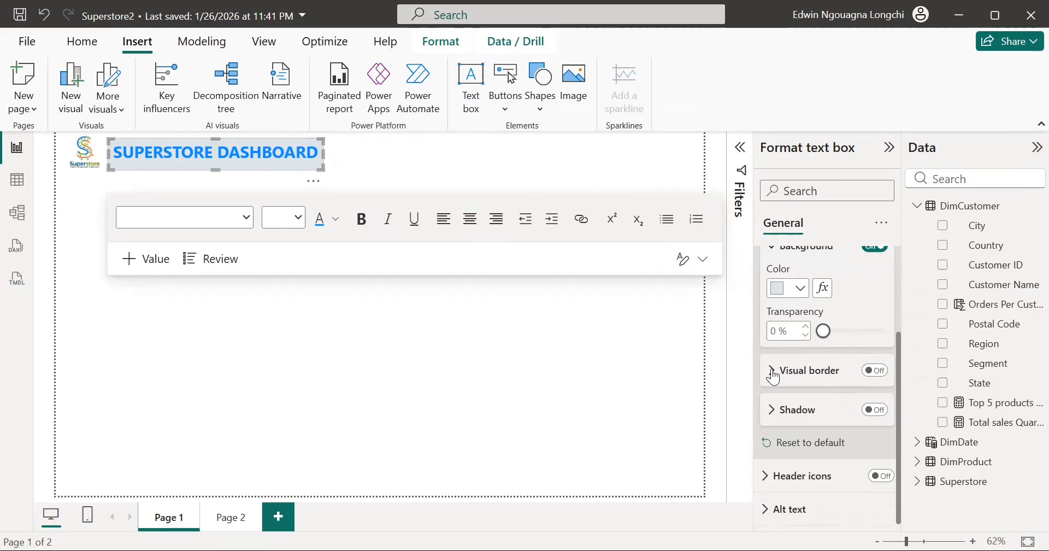
pyautogui.scroll(-1, 803, 376)
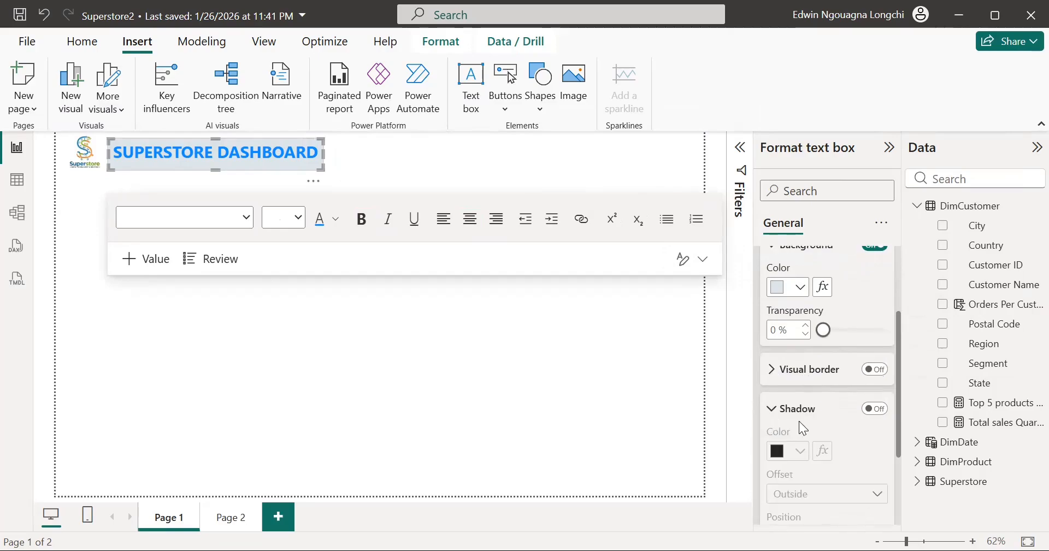
pyautogui.click(878, 410)
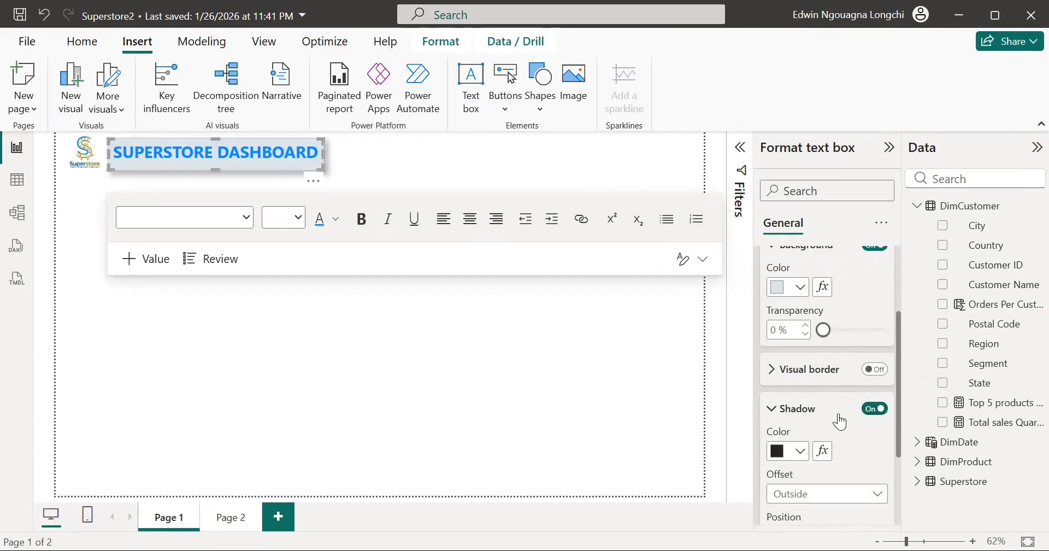
pyautogui.click(667, 373)
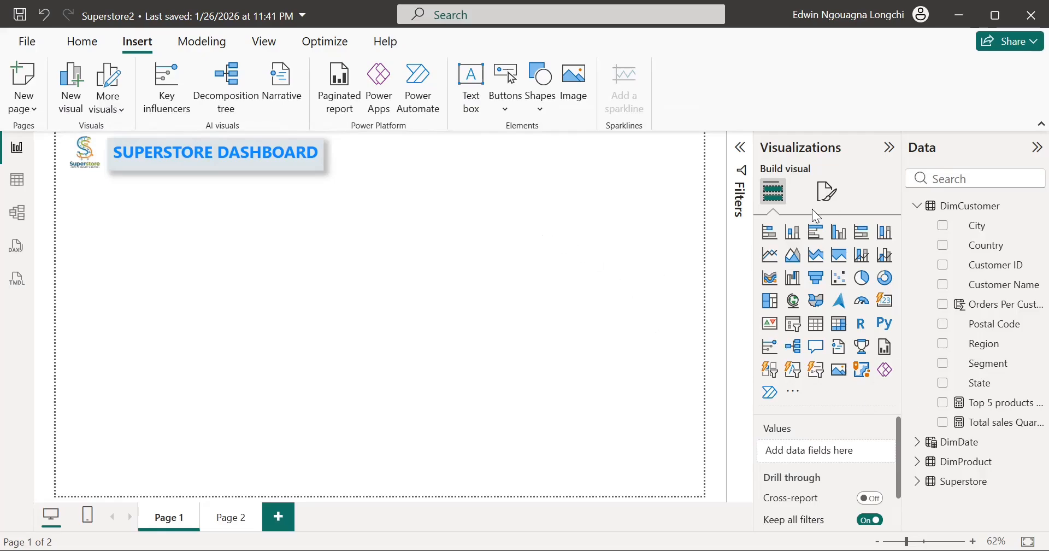
# Add a list slicer with the DimCustomer Region field beside the dashboard title, making it taller and much narrower.
pyautogui.click(816, 376)
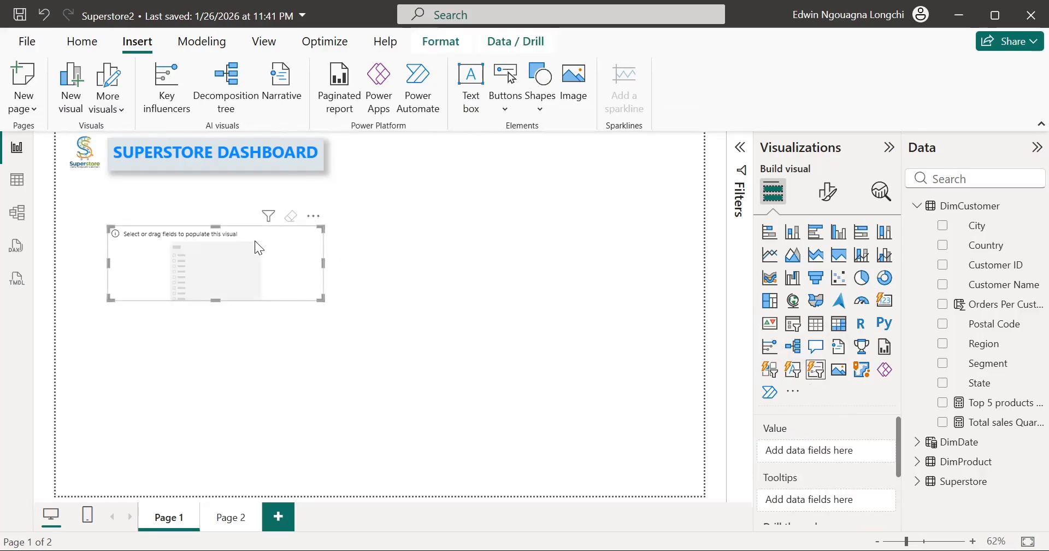
pyautogui.moveTo(247, 231); pyautogui.dragTo(472, 144)
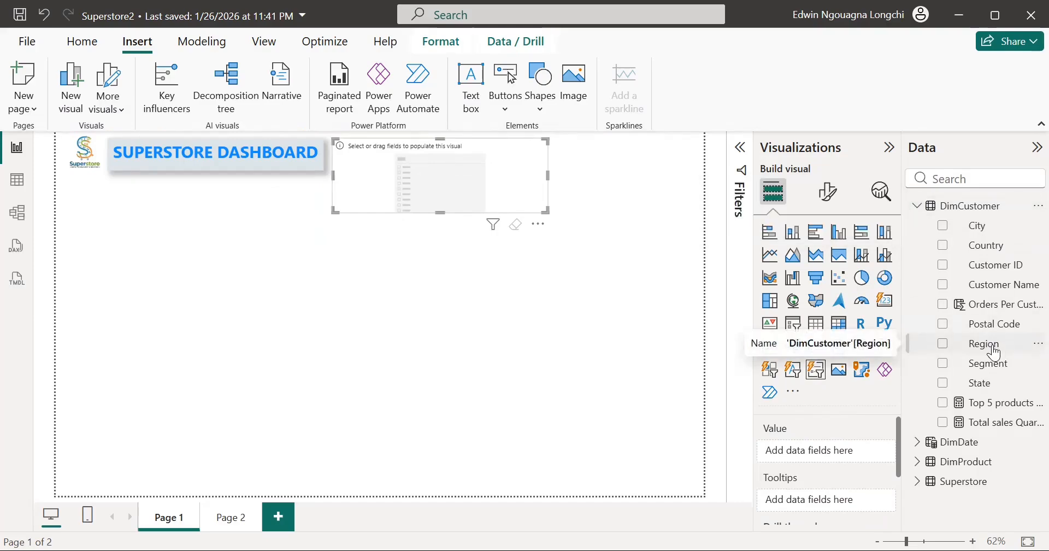
pyautogui.moveTo(993, 353); pyautogui.dragTo(817, 454)
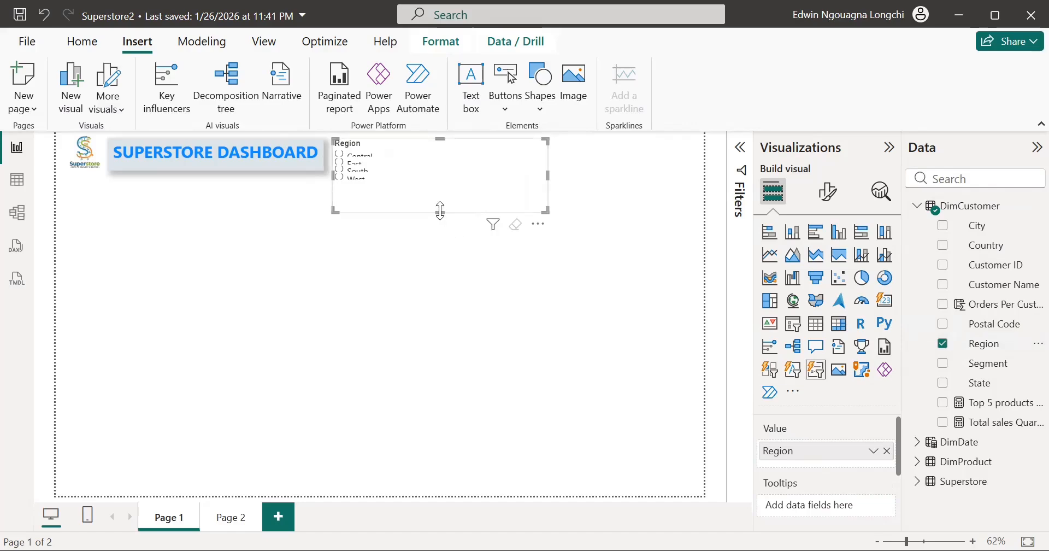
pyautogui.moveTo(440, 210); pyautogui.dragTo(437, 232)
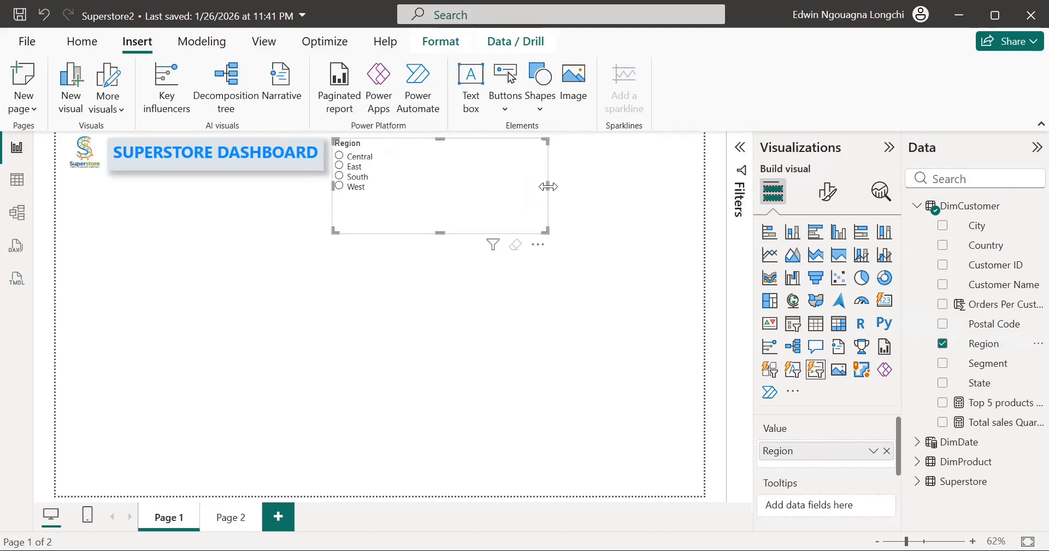
pyautogui.moveTo(548, 186); pyautogui.dragTo(386, 195)
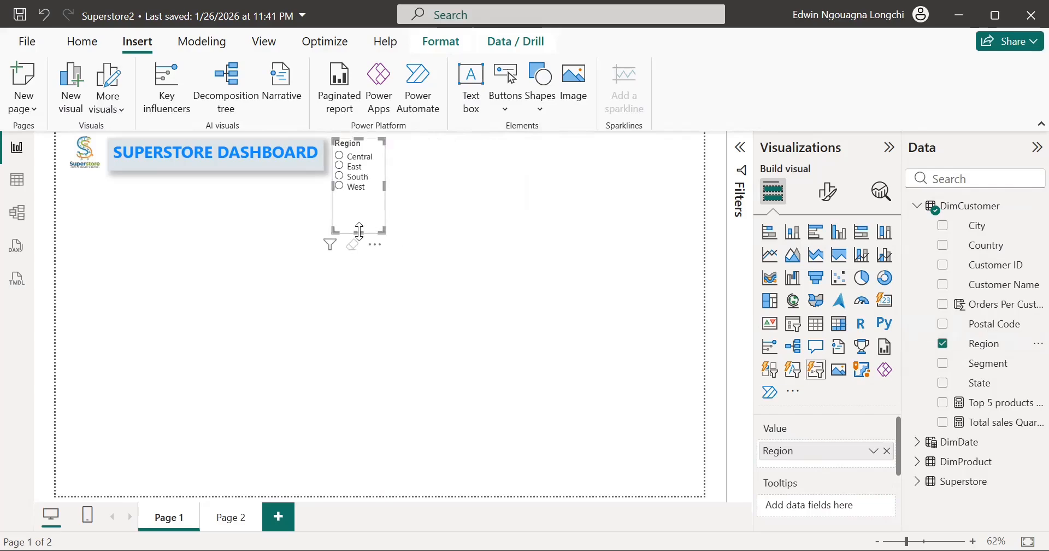
pyautogui.moveTo(359, 230)
pyautogui.mouseDown()
pyautogui.moveTo(354, 206)
pyautogui.moveTo(352, 234)
pyautogui.mouseUp()
# Try the Region slicer as a button slicer and a text slicer before returning it to a list slicer.
pyautogui.click(770, 371)
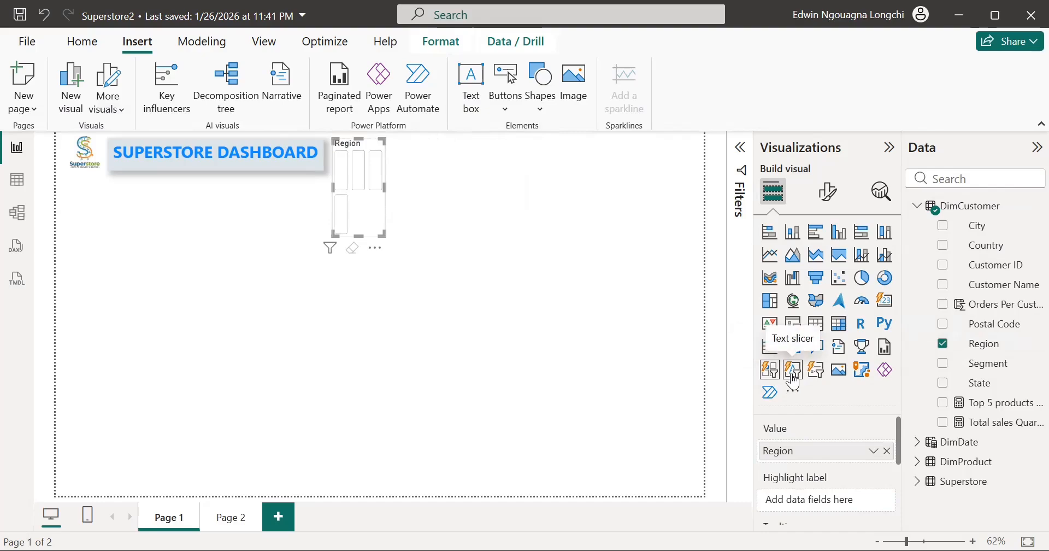
pyautogui.click(794, 371)
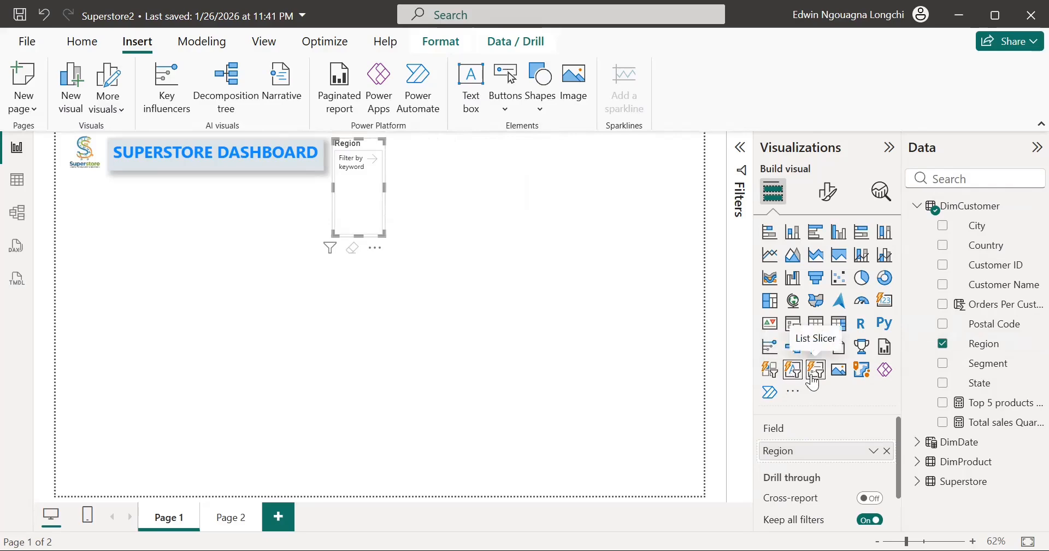
pyautogui.click(814, 376)
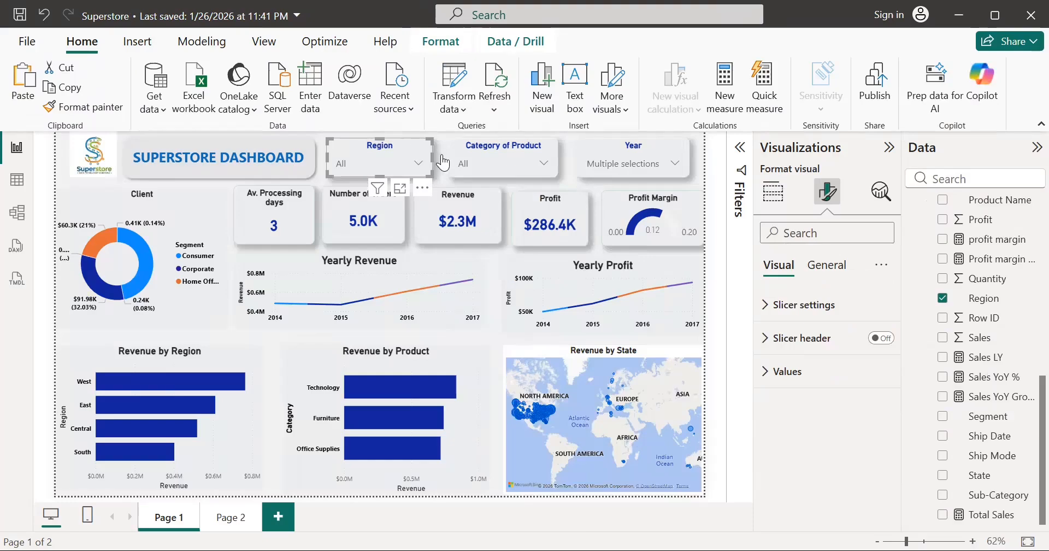
# Copy the Region dropdown slicer from the Superstore report to Page 1 of Superstore2 and replace its field with Region from DimCustomer.
pyautogui.rightClick(410, 146)
pyautogui.moveTo(453, 156)
pyautogui.click(589, 155)
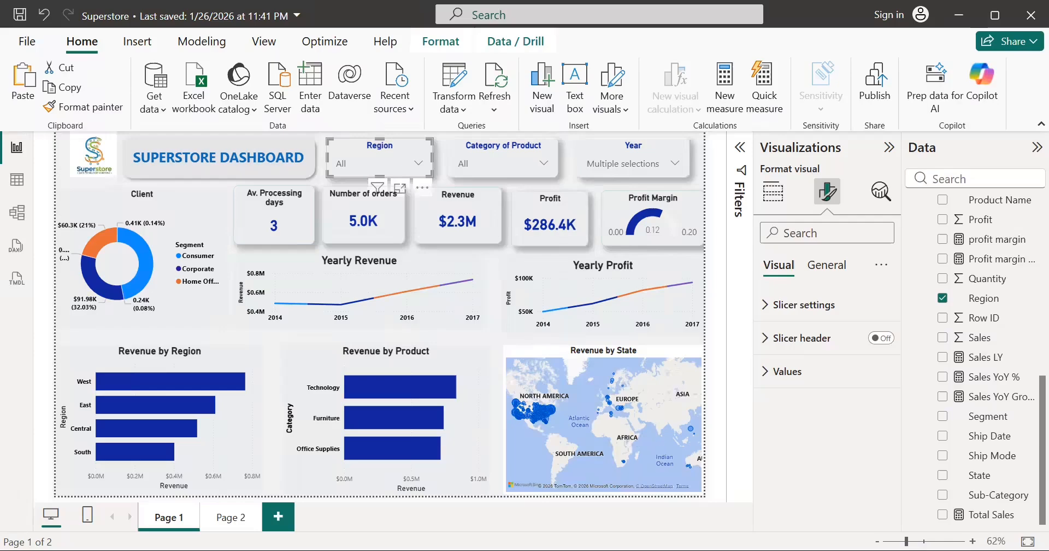
pyautogui.hotkey('alt', 'Tab')
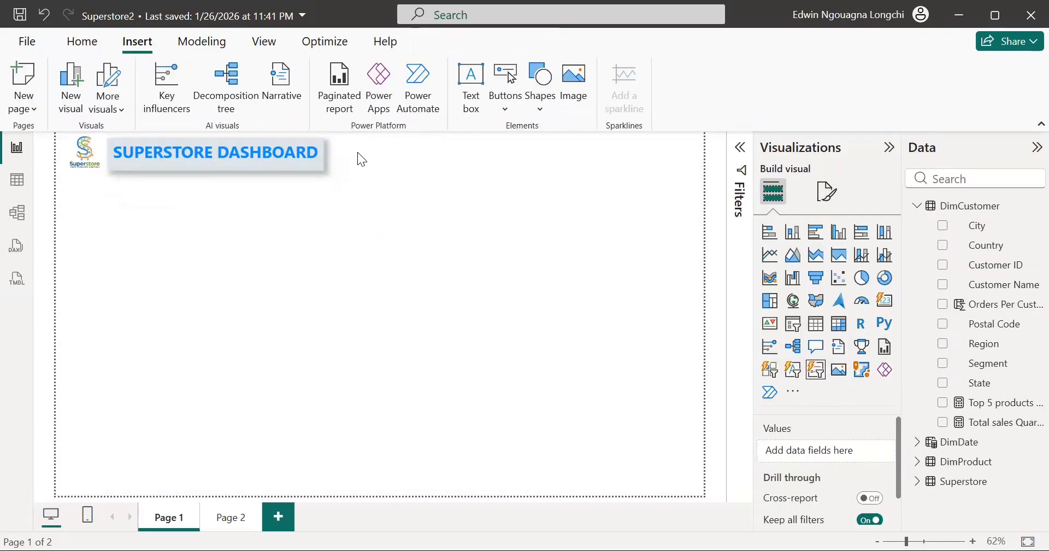
pyautogui.hotkey('ctrl', 'v')
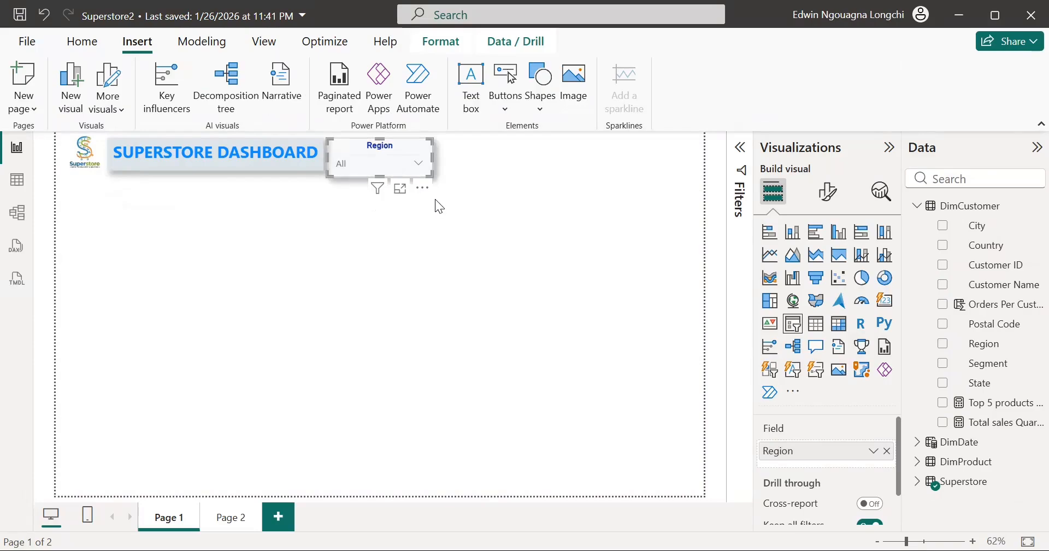
pyautogui.click(887, 451)
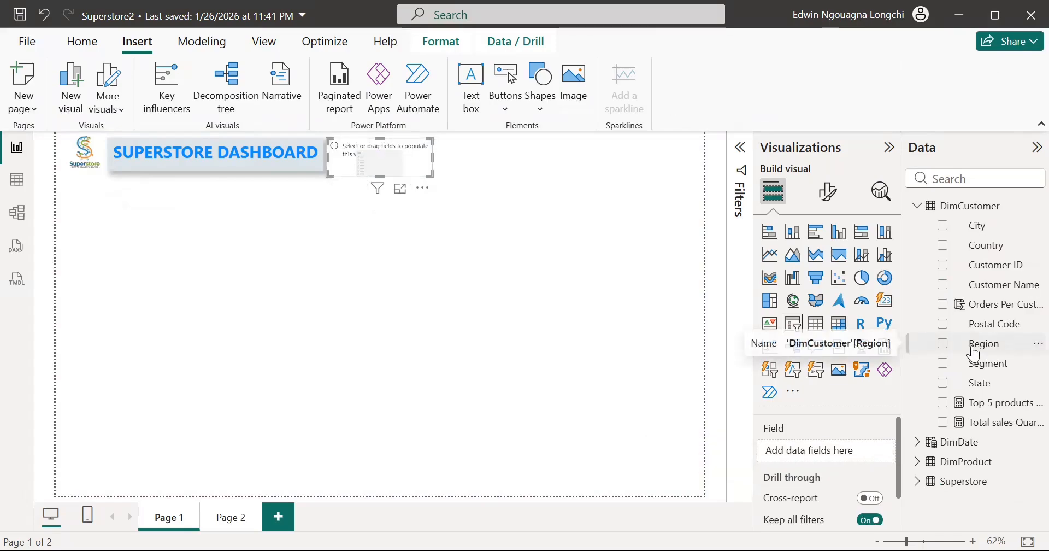
pyautogui.moveTo(974, 354); pyautogui.dragTo(835, 453)
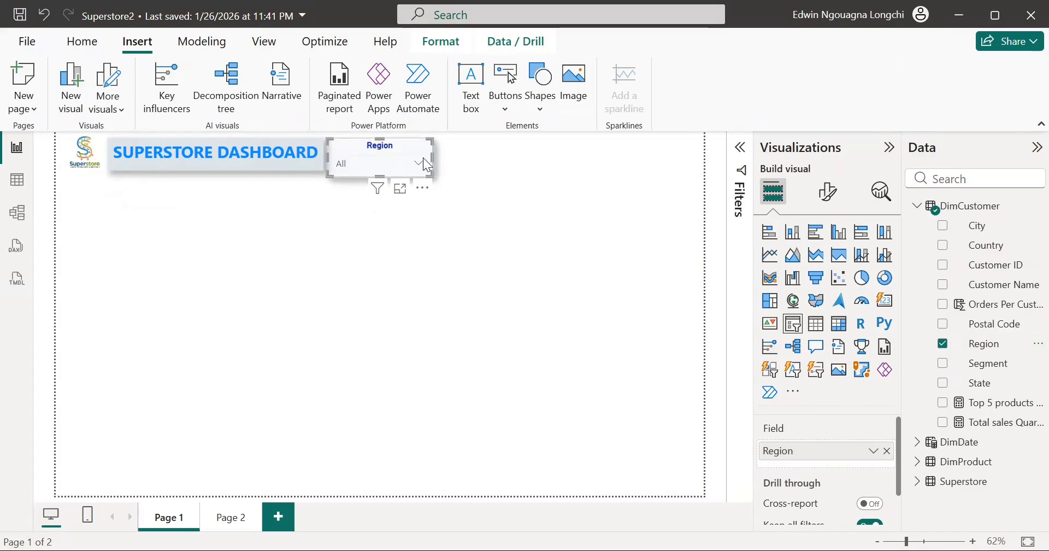
# Review the Region slicer's formatting: dropdown style, value font, size properties and title settings.
pyautogui.click(832, 195)
pyautogui.click(775, 313)
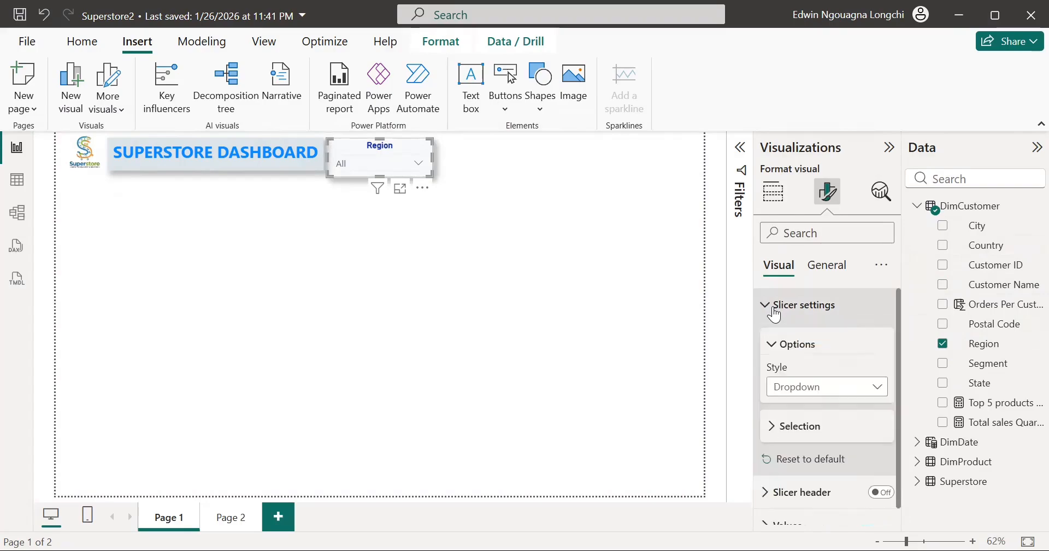
pyautogui.scroll(-1, 805, 364)
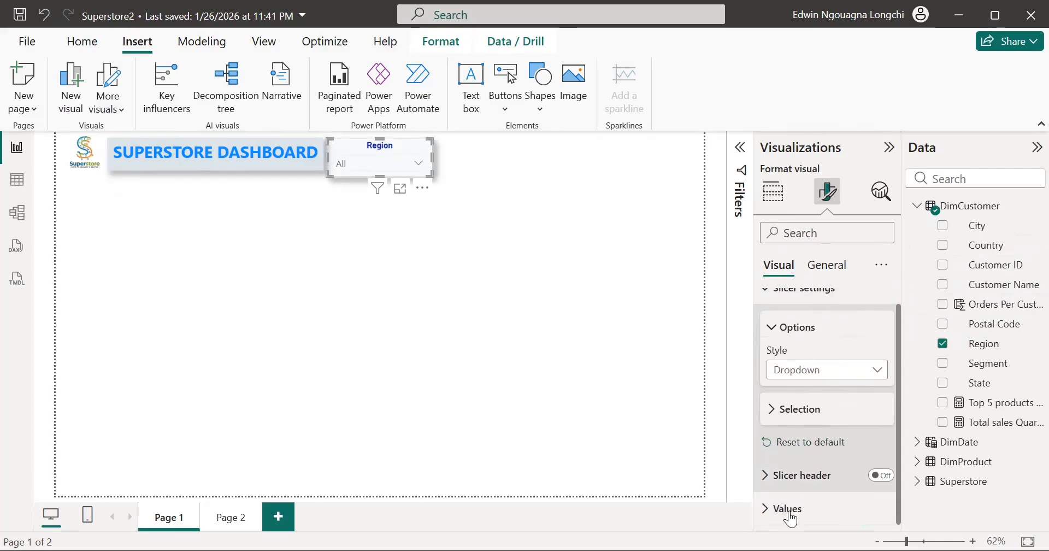
pyautogui.click(773, 518)
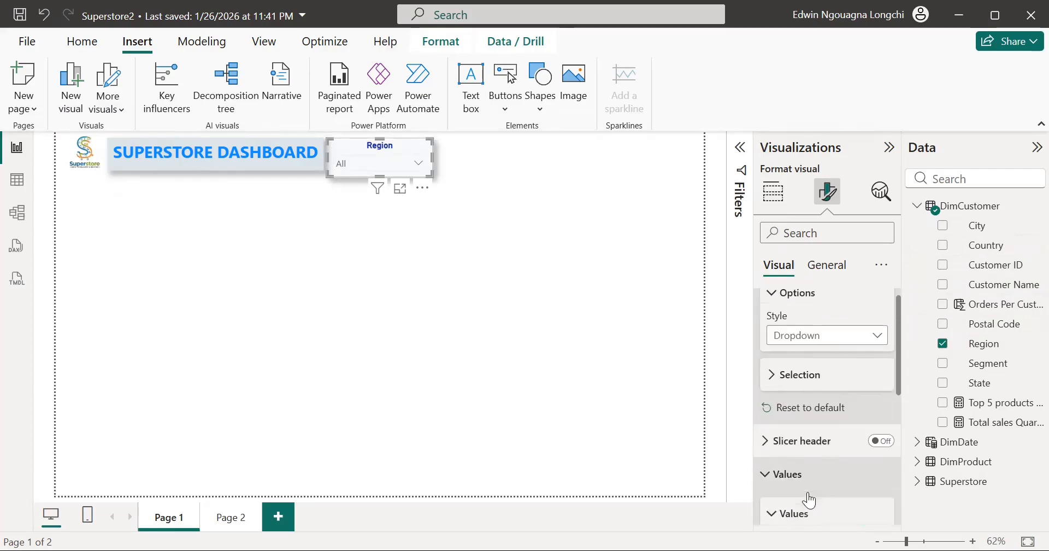
pyautogui.scroll(-3, 812, 431)
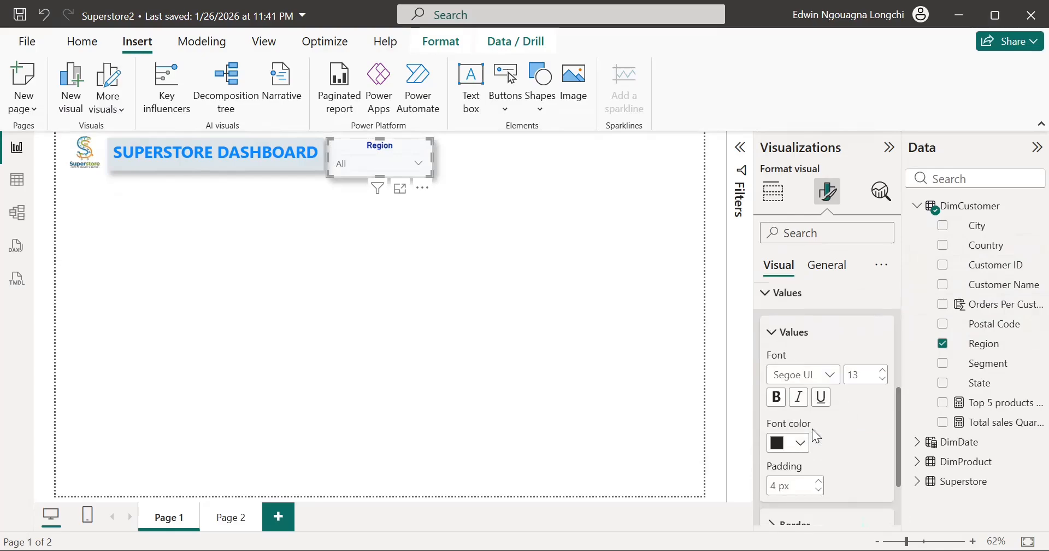
pyautogui.scroll(5, 813, 431)
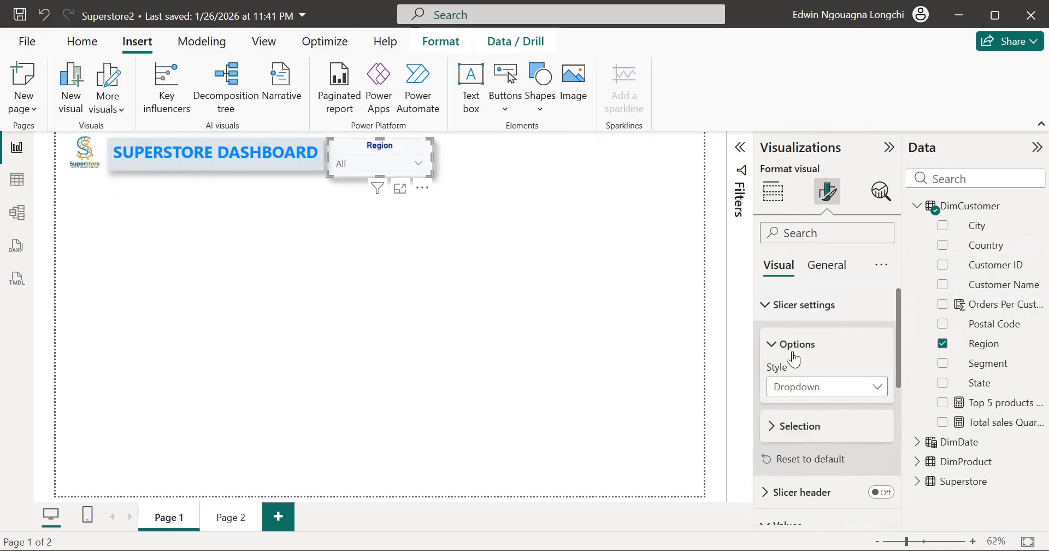
pyautogui.click(827, 268)
pyautogui.click(766, 304)
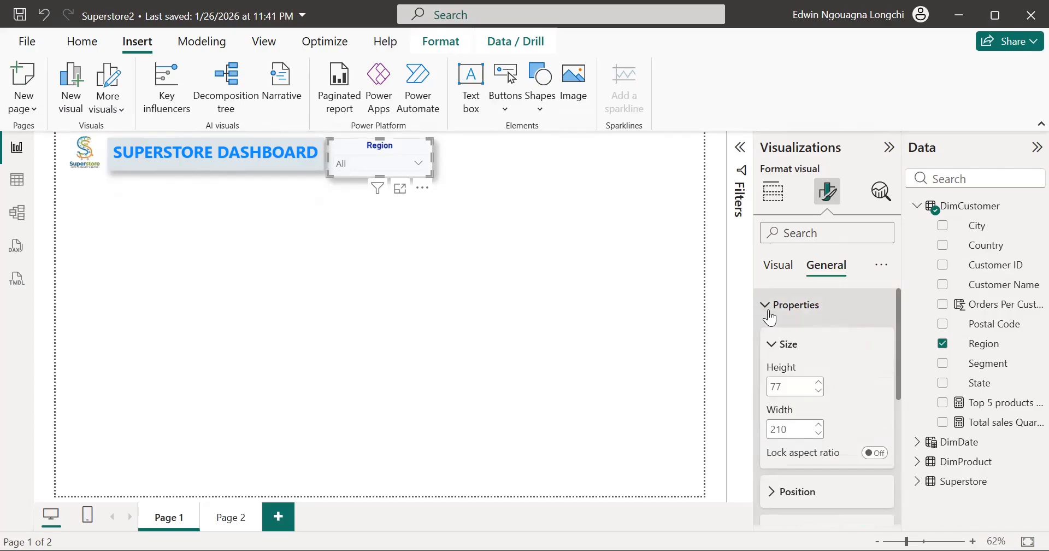
pyautogui.click(770, 307)
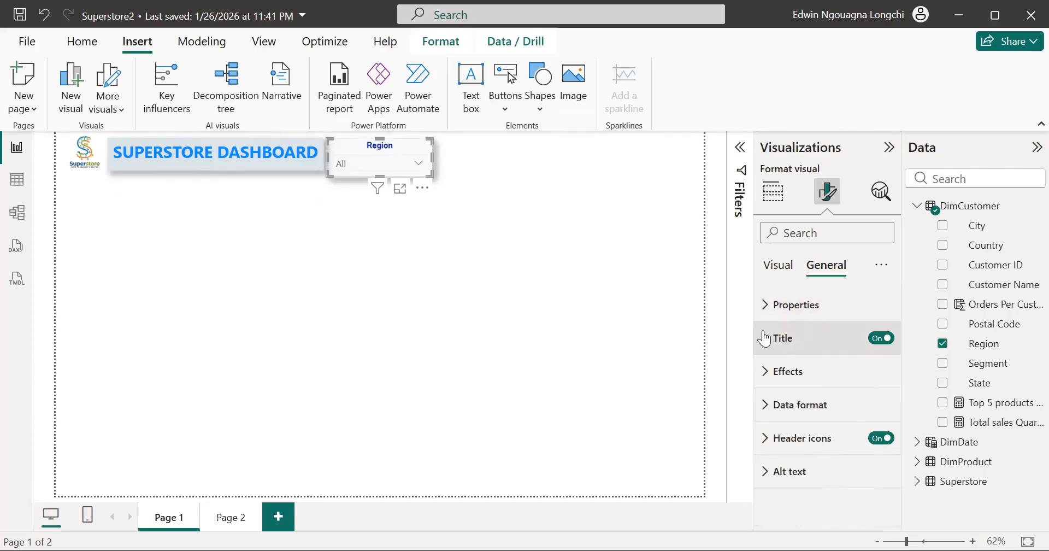
pyautogui.click(769, 335)
pyautogui.scroll(-2, 836, 440)
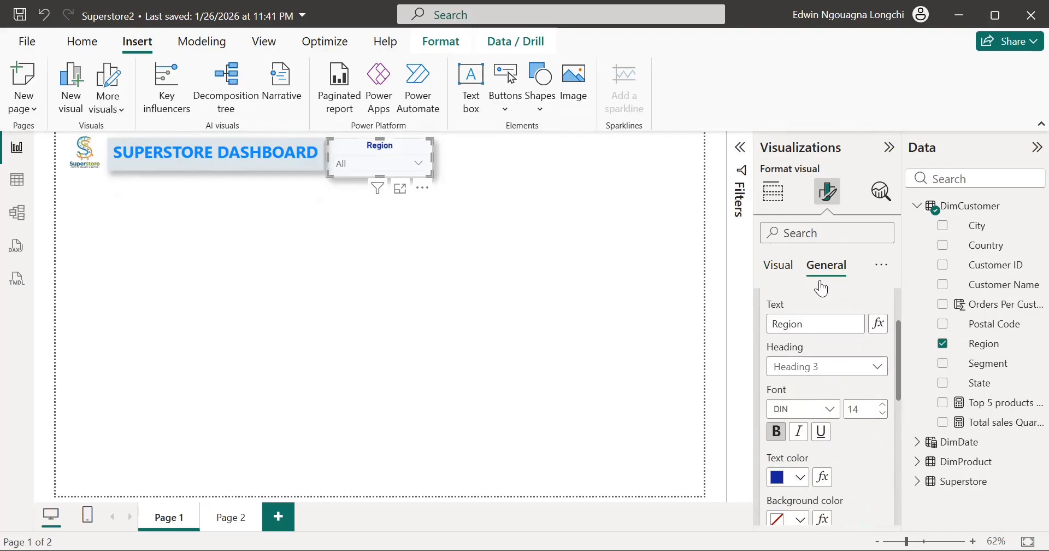
pyautogui.click(780, 270)
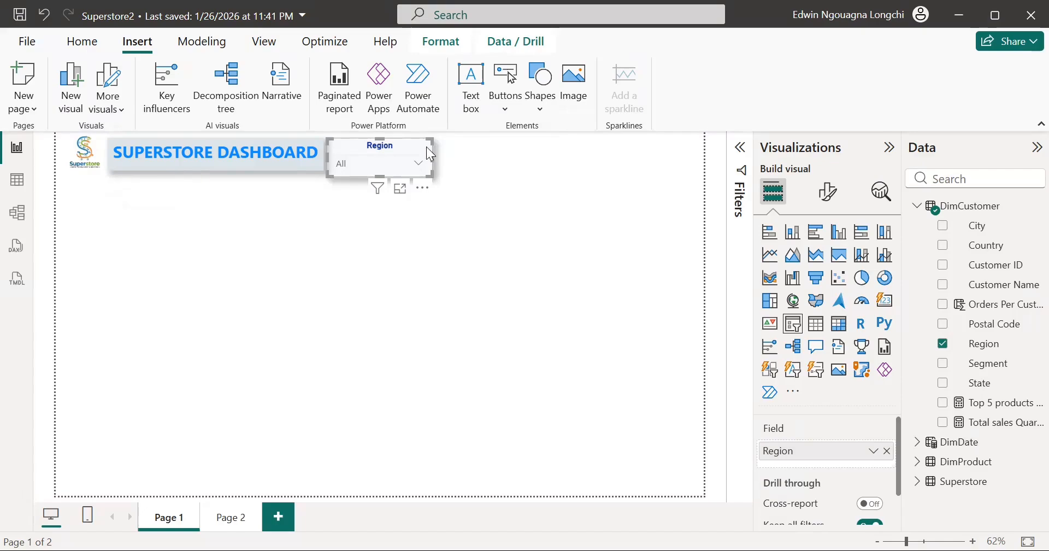
# Duplicate the Region slicer and place the copy beside the original, aligned along the same row.
pyautogui.rightClick(426, 146)
pyautogui.moveTo(470, 157)
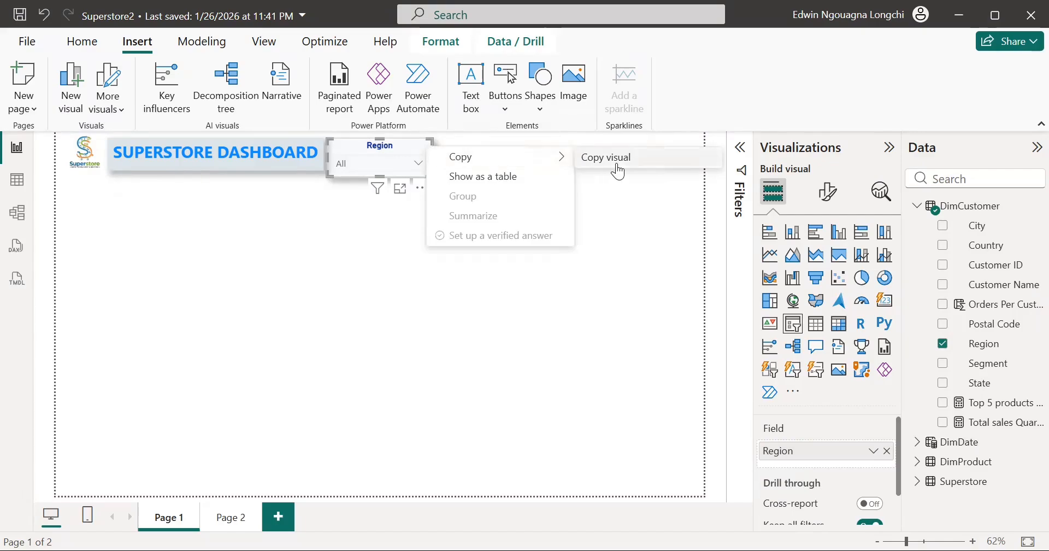
pyautogui.click(622, 159)
pyautogui.click(482, 145)
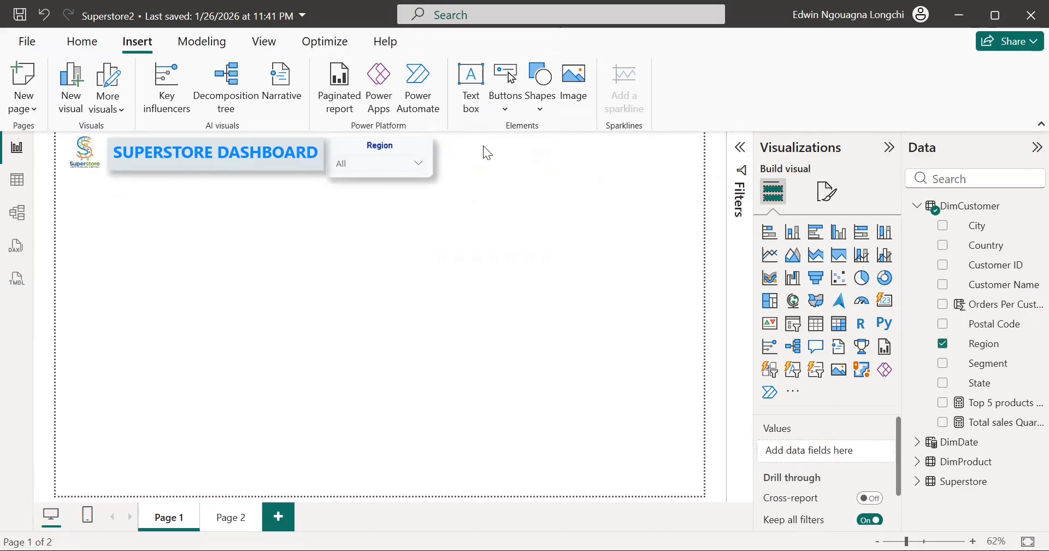
pyautogui.hotkey('ctrl', 'v')
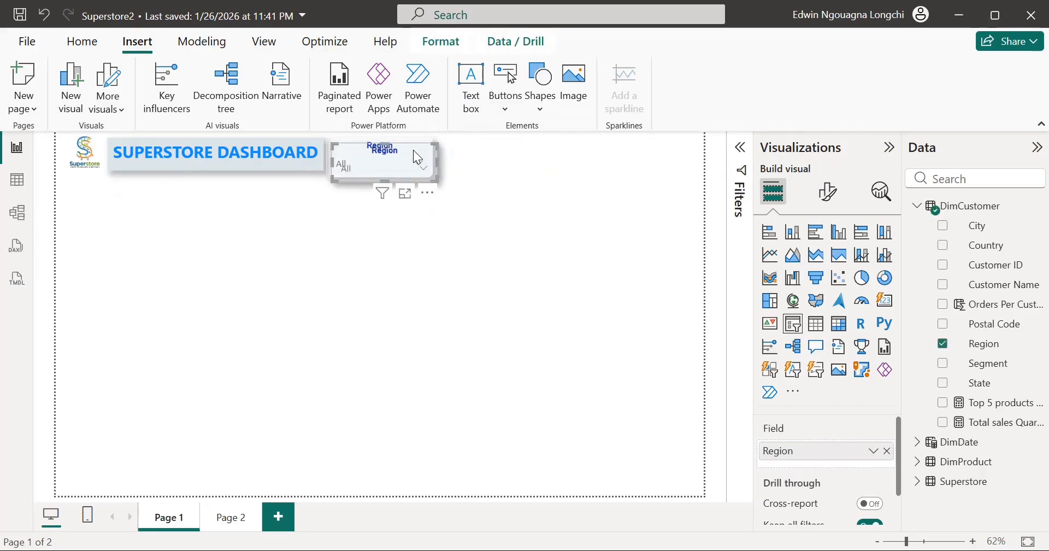
pyautogui.moveTo(417, 155); pyautogui.dragTo(530, 149)
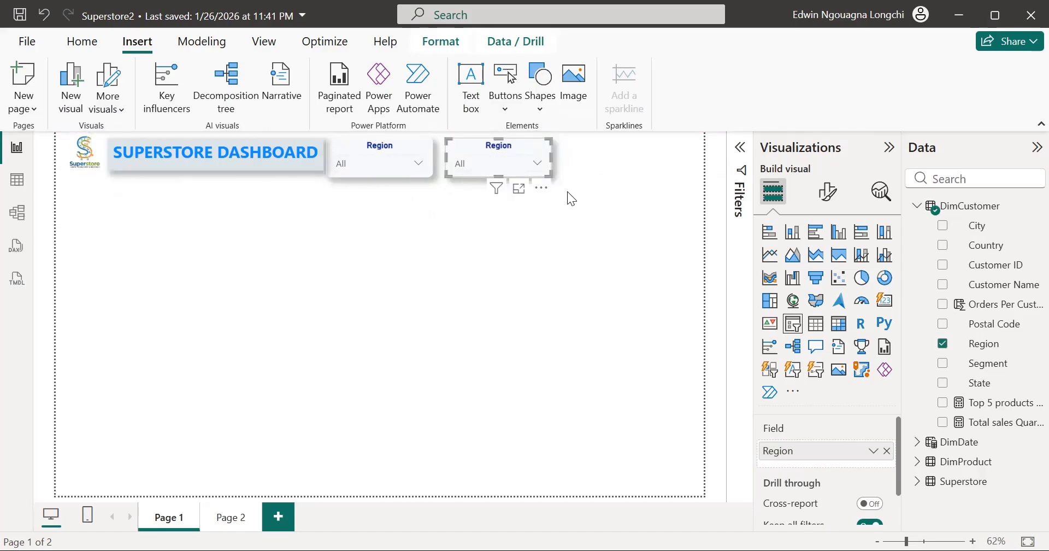
# Replace the duplicated Region slicer's field with Category from the DimProduct table.
pyautogui.scroll(-1, 839, 433)
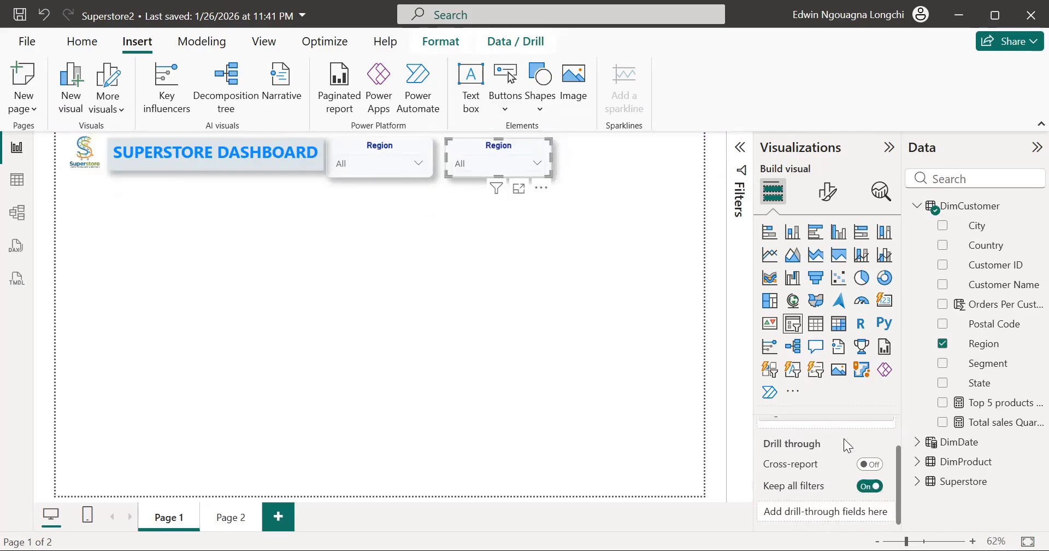
pyautogui.scroll(1, 843, 438)
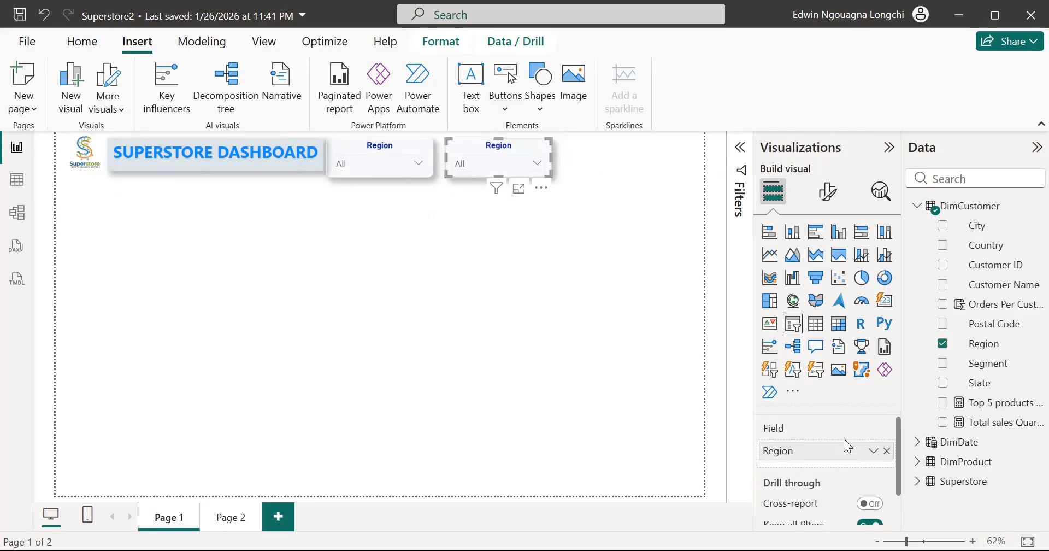
pyautogui.click(886, 451)
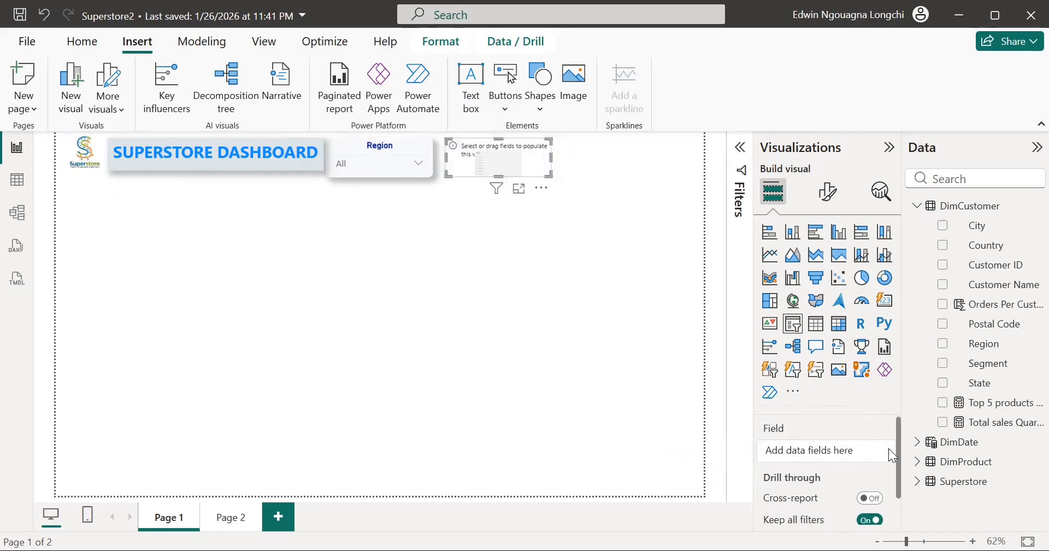
pyautogui.click(917, 206)
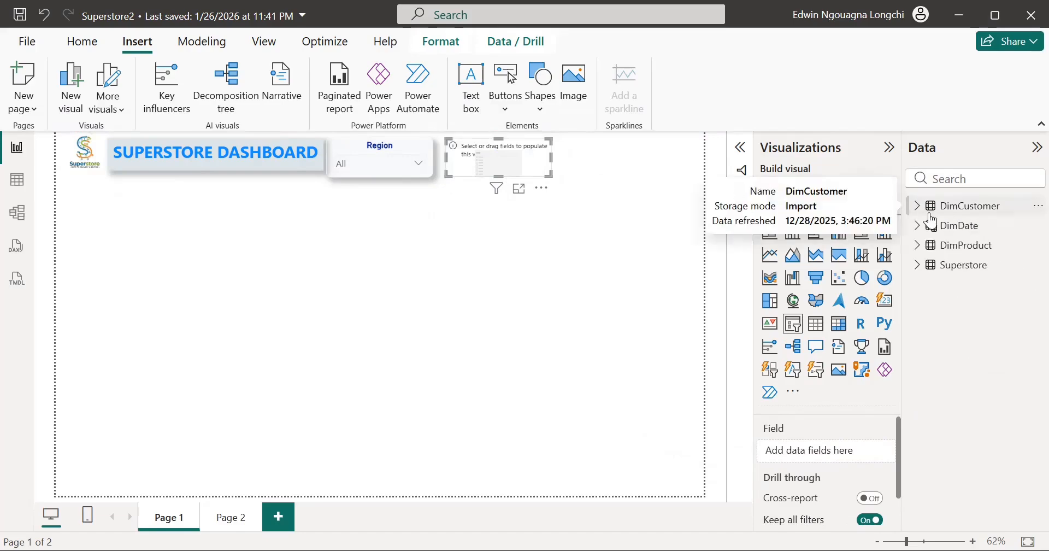
pyautogui.click(918, 247)
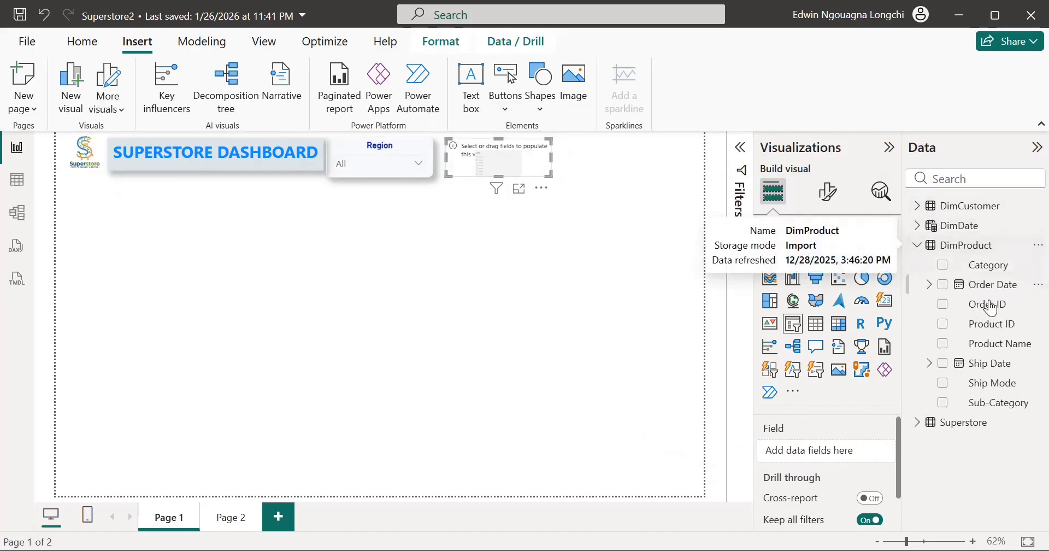
pyautogui.click(986, 268)
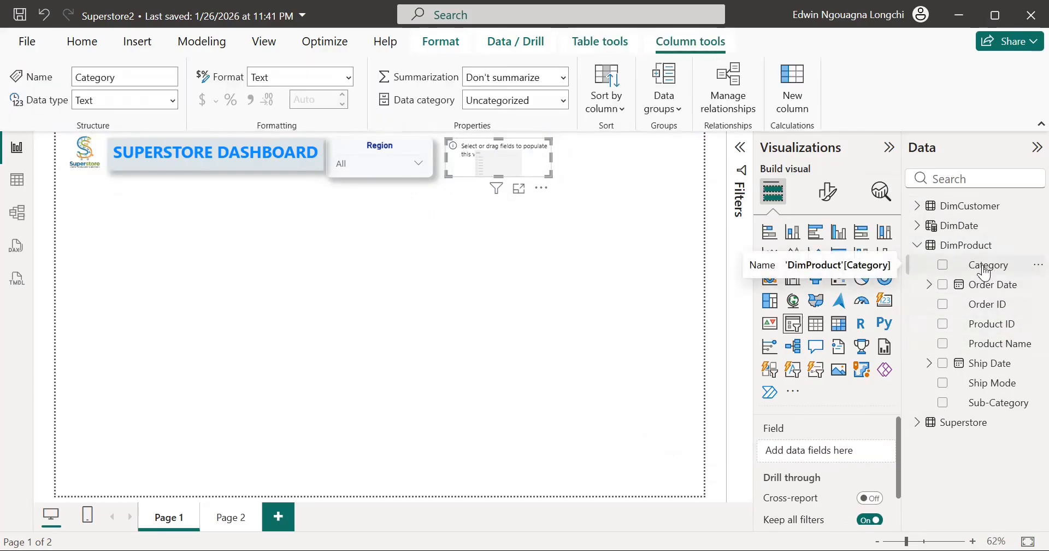
pyautogui.moveTo(984, 271); pyautogui.dragTo(860, 451)
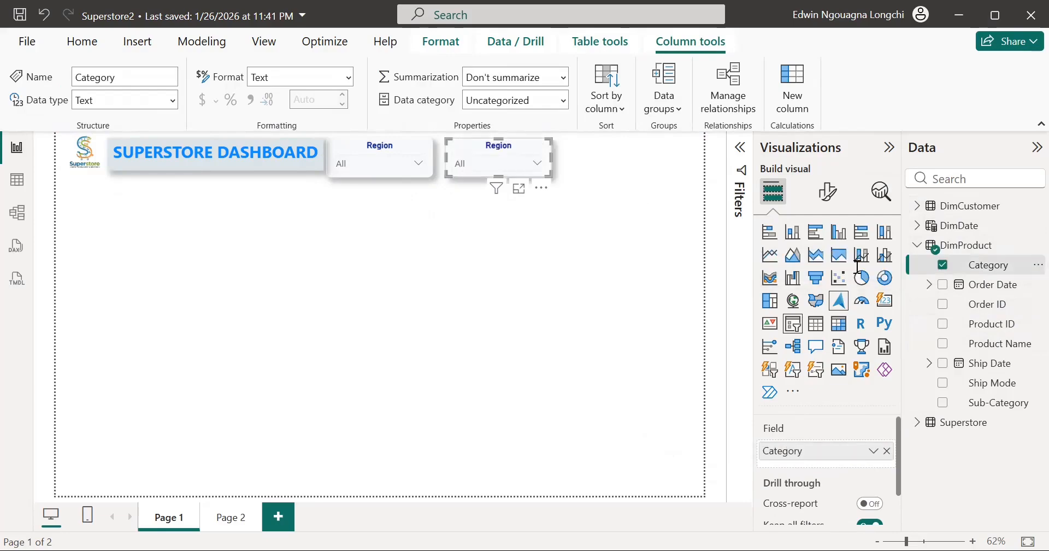
# Change the Category slicer's title text to "Product Category".
pyautogui.click(828, 193)
pyautogui.click(815, 267)
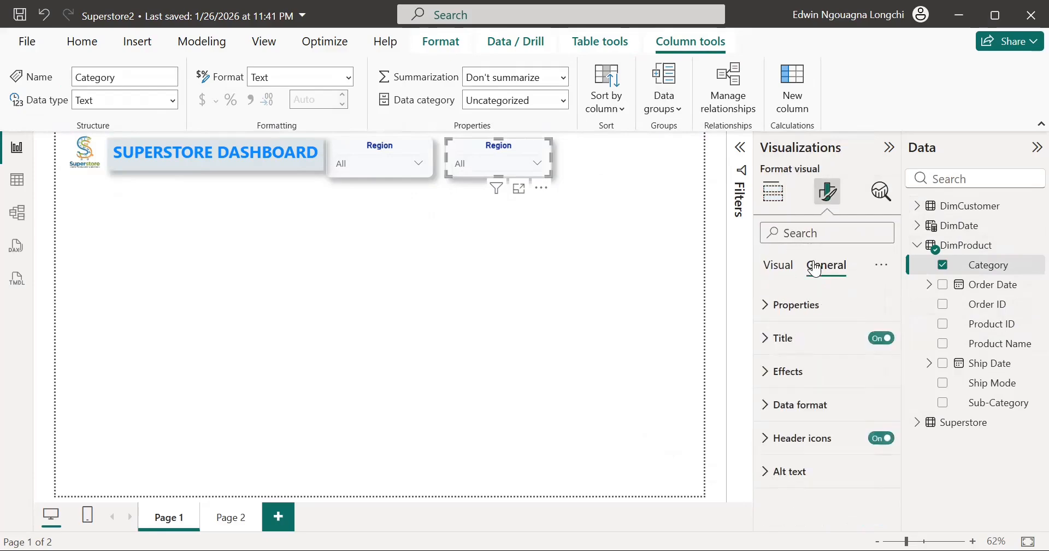
pyautogui.click(768, 339)
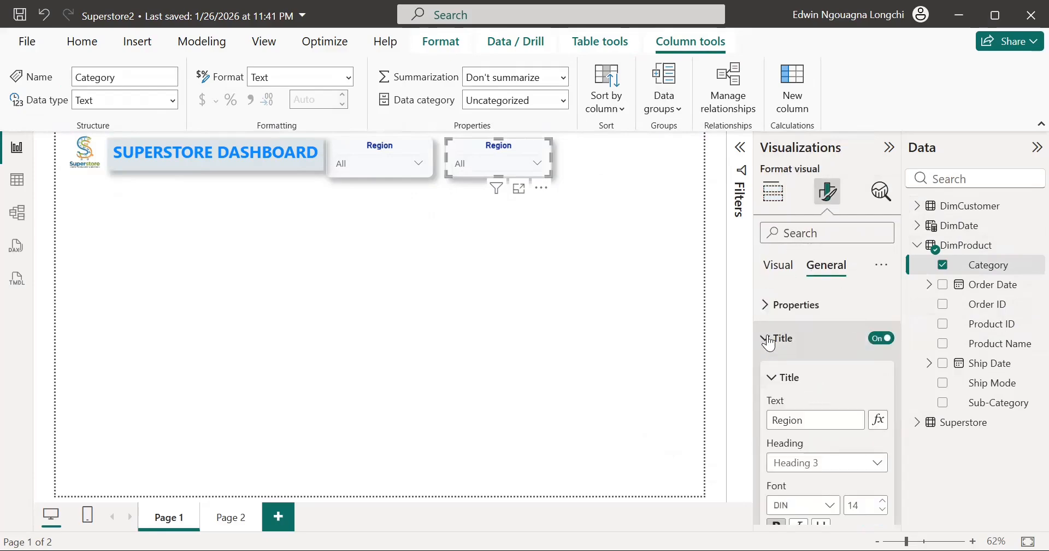
pyautogui.click(808, 420)
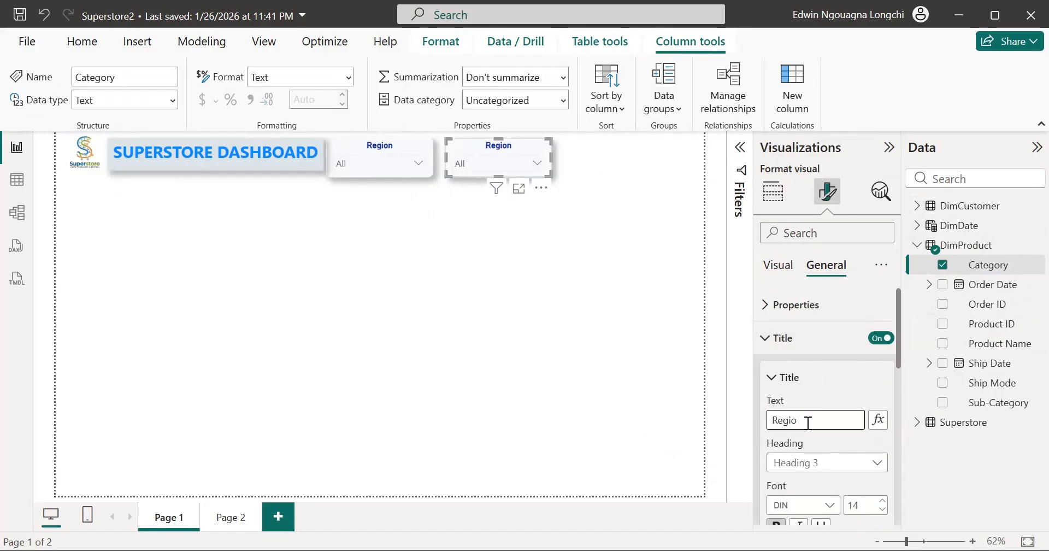
pyautogui.press('BackSpace')
pyautogui.press('BackSpace')
pyautogui.press('BackSpace')
pyautogui.press('BackSpace')
pyautogui.press('BackSpace')
pyautogui.write('Pro')
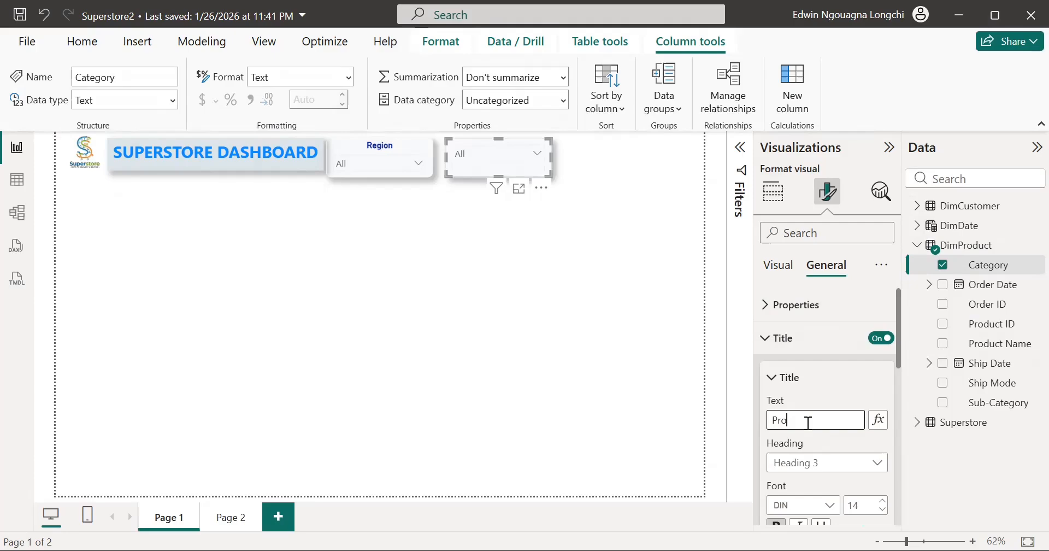
pyautogui.write('duct')
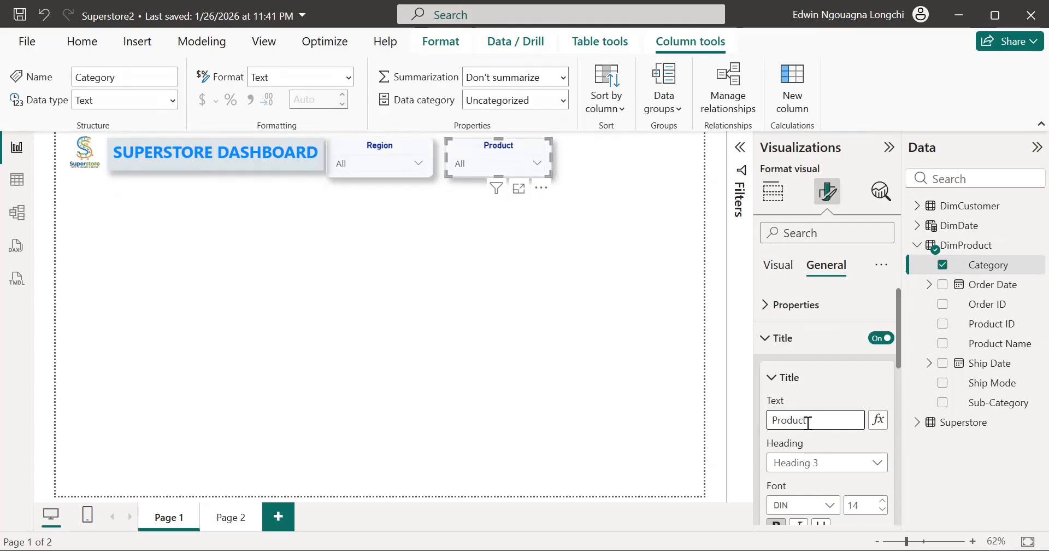
pyautogui.write(' Csa')
pyautogui.press('BackSpace')
pyautogui.write('ategory')
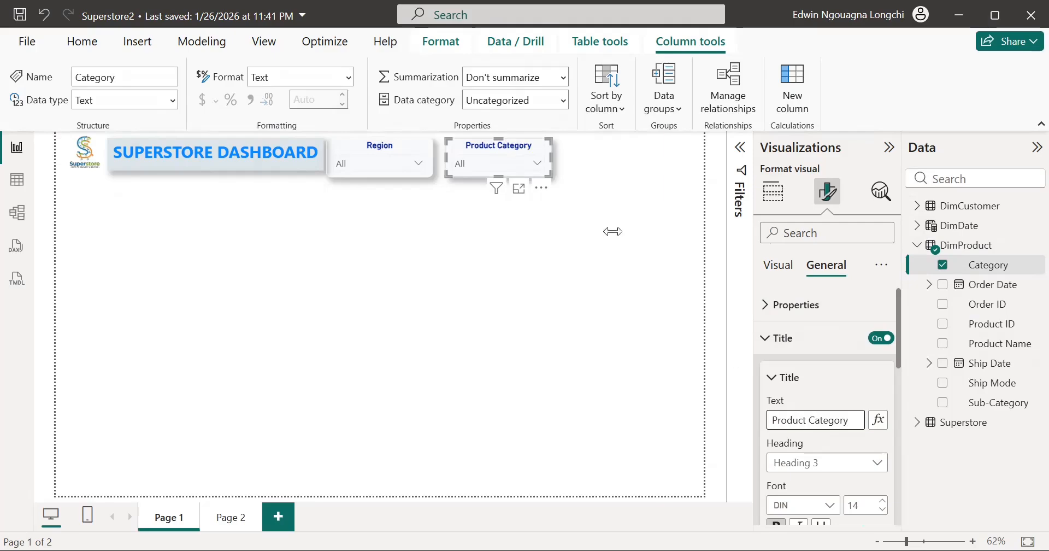
pyautogui.click(575, 177)
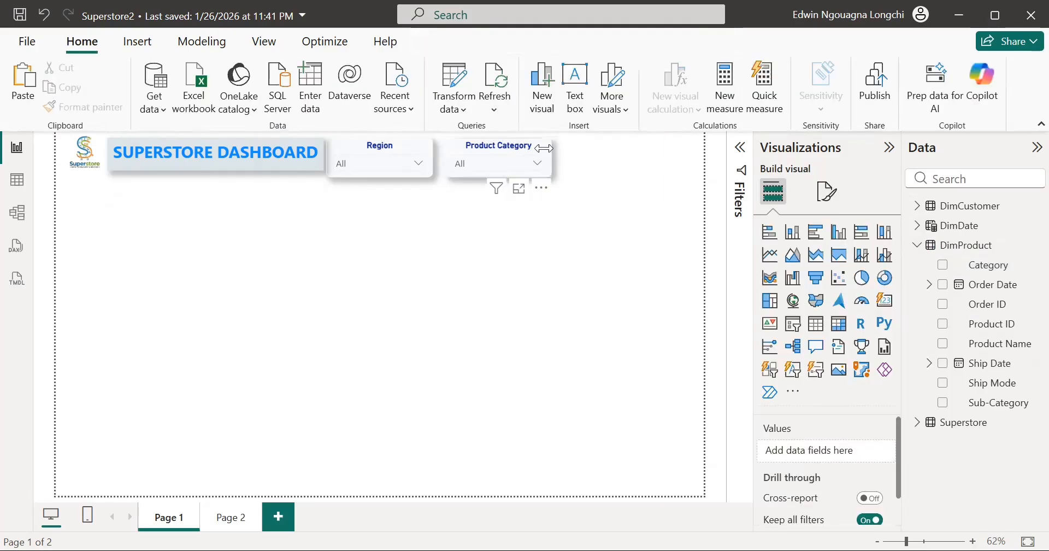
# Duplicate the Product Category slicer and place the copy beside it at the end of the slicer row.
pyautogui.click(544, 149)
pyautogui.hotkey('ctrl', 'c')
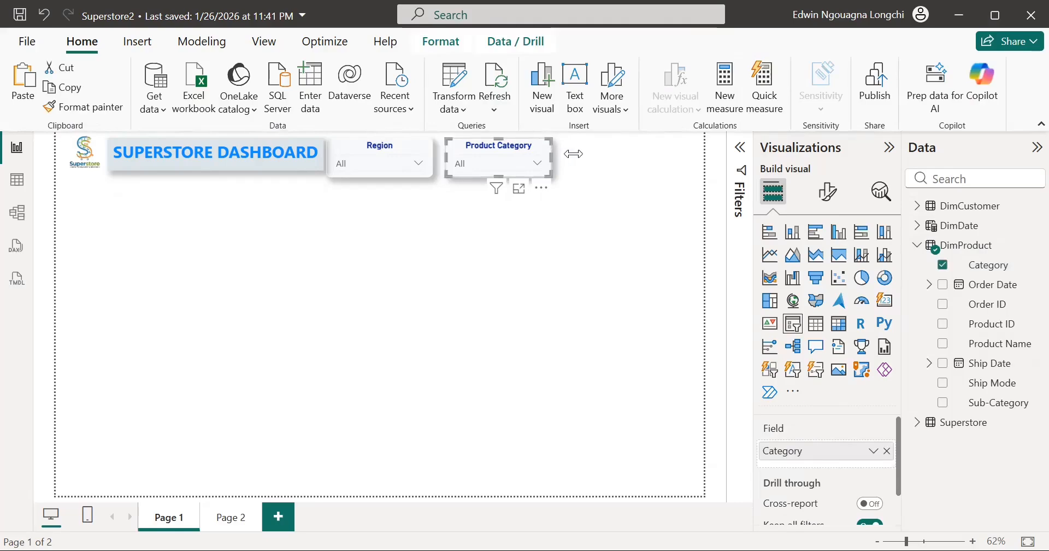
pyautogui.click(574, 154)
pyautogui.hotkey('ctrl', 'v')
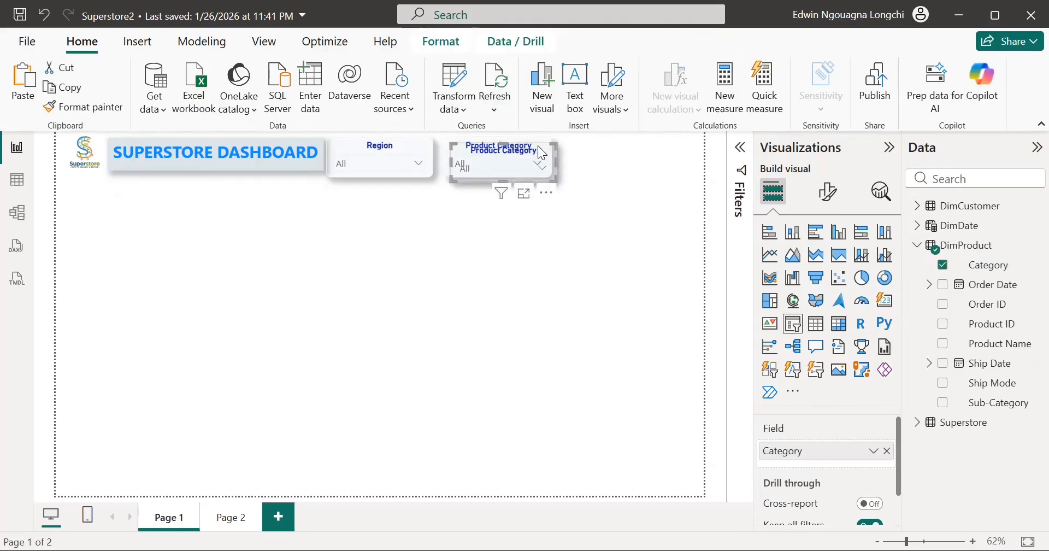
pyautogui.moveTo(541, 153); pyautogui.dragTo(658, 151)
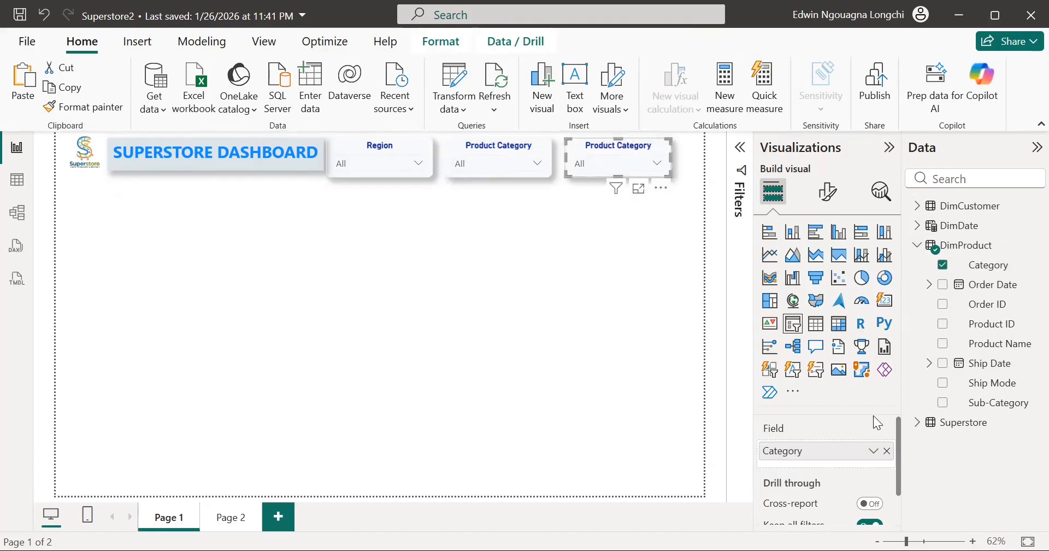
# Replace the new slicer copy's field with Date from DimDate, using the Date Hierarchy.
pyautogui.click(887, 452)
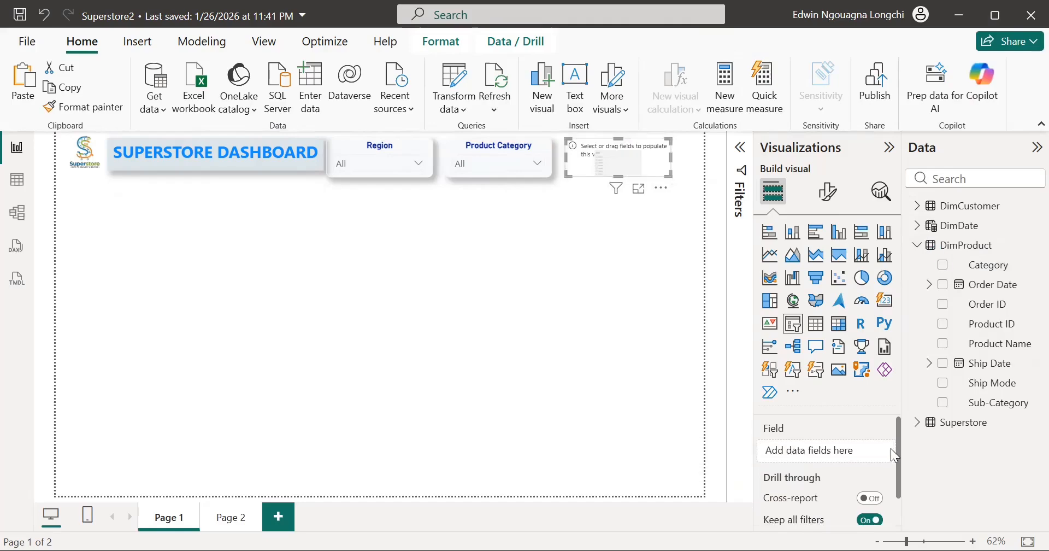
pyautogui.click(920, 247)
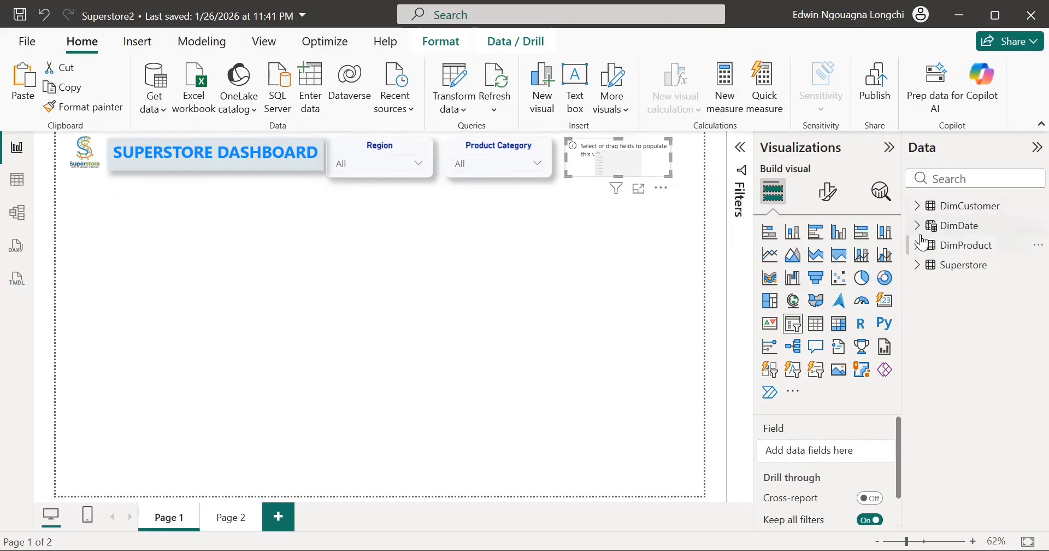
pyautogui.click(920, 226)
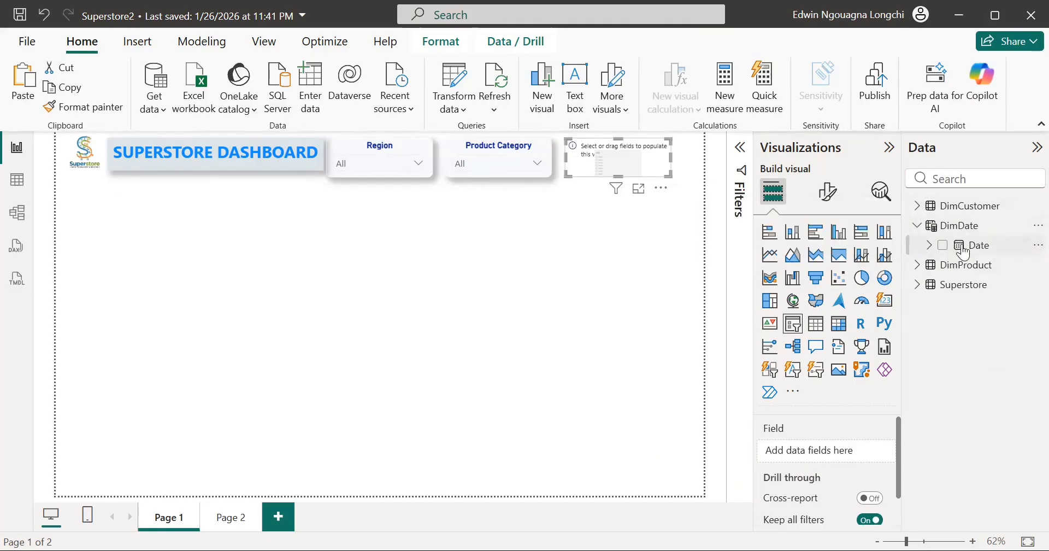
pyautogui.moveTo(962, 251); pyautogui.dragTo(821, 451)
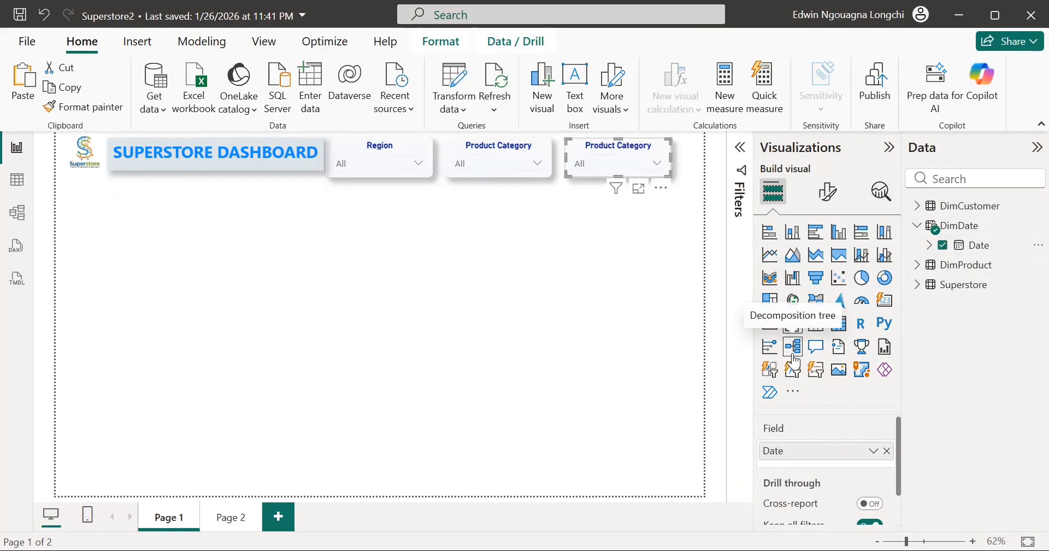
pyautogui.click(872, 451)
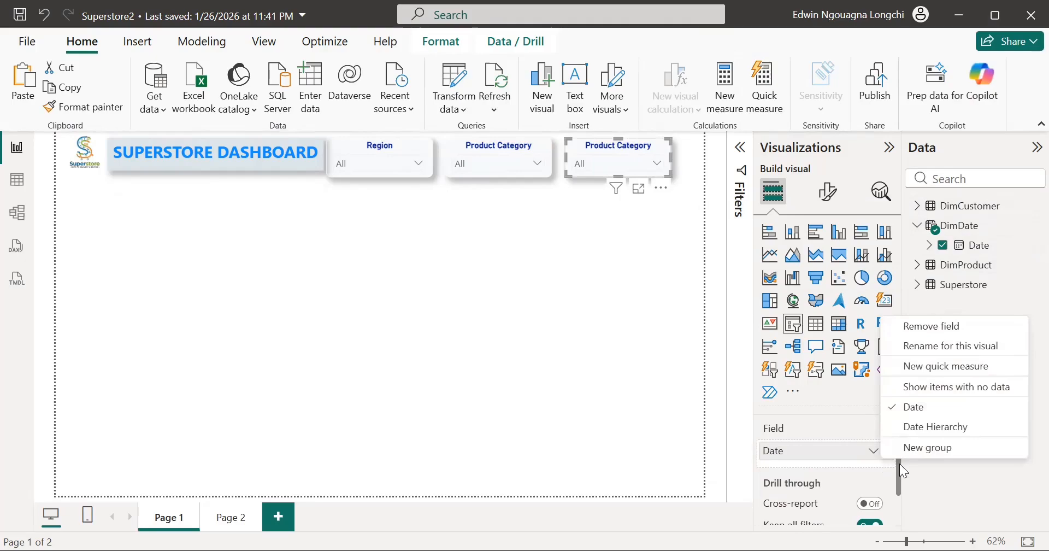
pyautogui.click(935, 427)
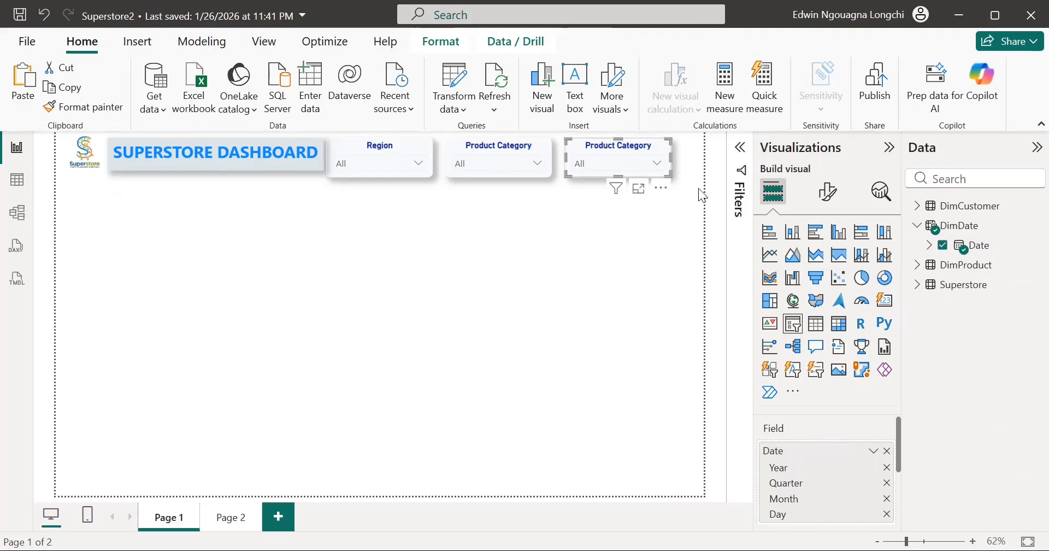
# Change the date slicer's title text to "Year".
pyautogui.click(828, 192)
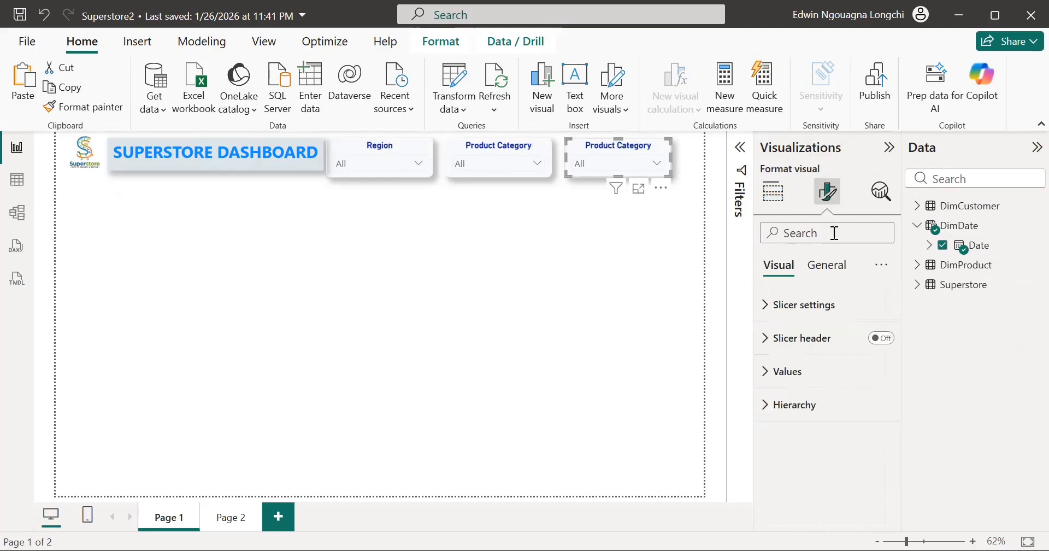
pyautogui.click(829, 271)
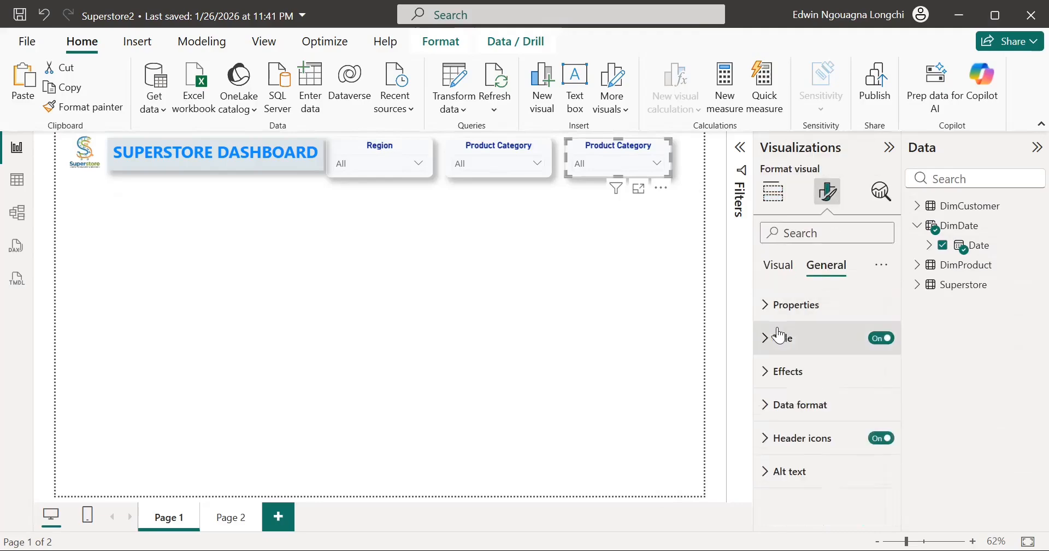
pyautogui.click(763, 339)
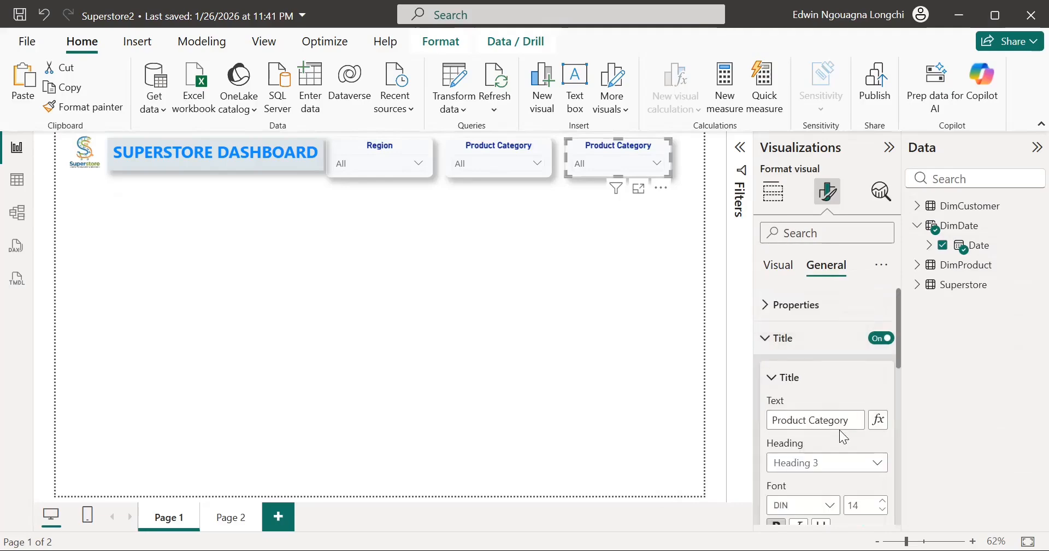
pyautogui.click(849, 423)
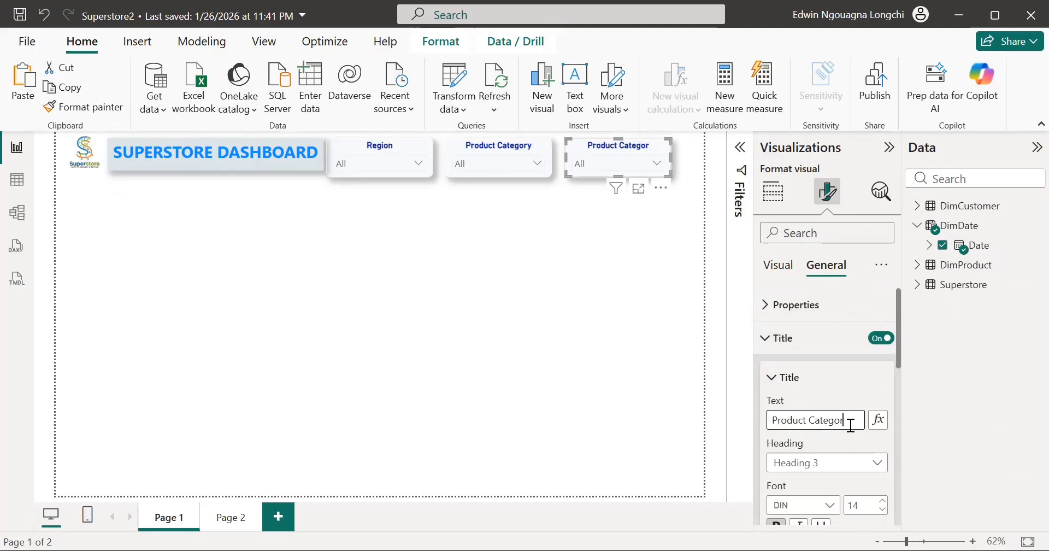
pyautogui.press('BackSpace')
pyautogui.press('BackSpace')
pyautogui.press('BackSpace')
pyautogui.press('BackSpace')
pyautogui.press('BackSpace')
pyautogui.press('BackSpace')
pyautogui.press('BackSpace')
pyautogui.press('BackSpace')
pyautogui.press('BackSpace')
pyautogui.press('BackSpace')
pyautogui.press('BackSpace')
pyautogui.press('BackSpace')
pyautogui.press('BackSpace')
pyautogui.press('BackSpace')
pyautogui.press('BackSpace')
pyautogui.write('Year')
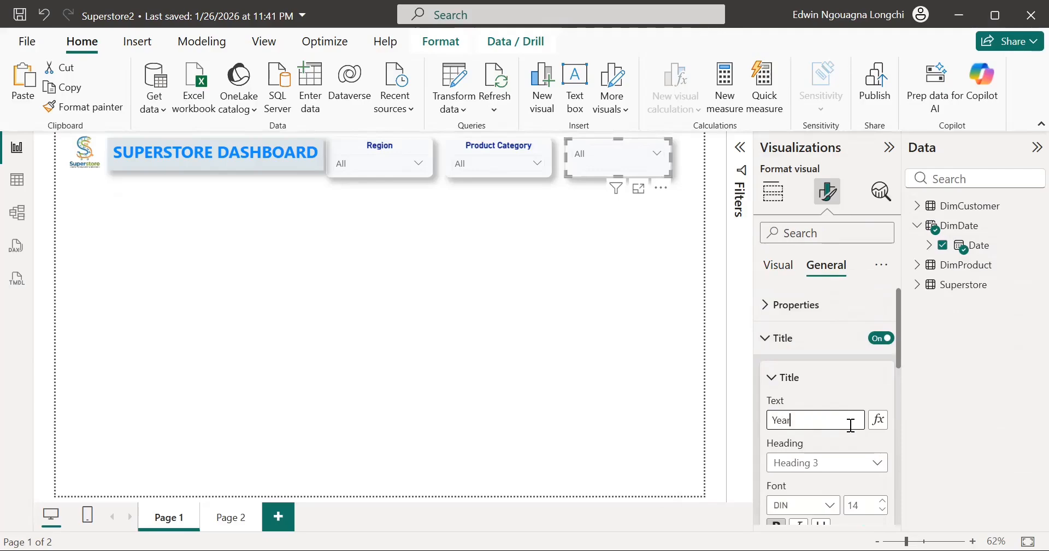
pyautogui.click(680, 335)
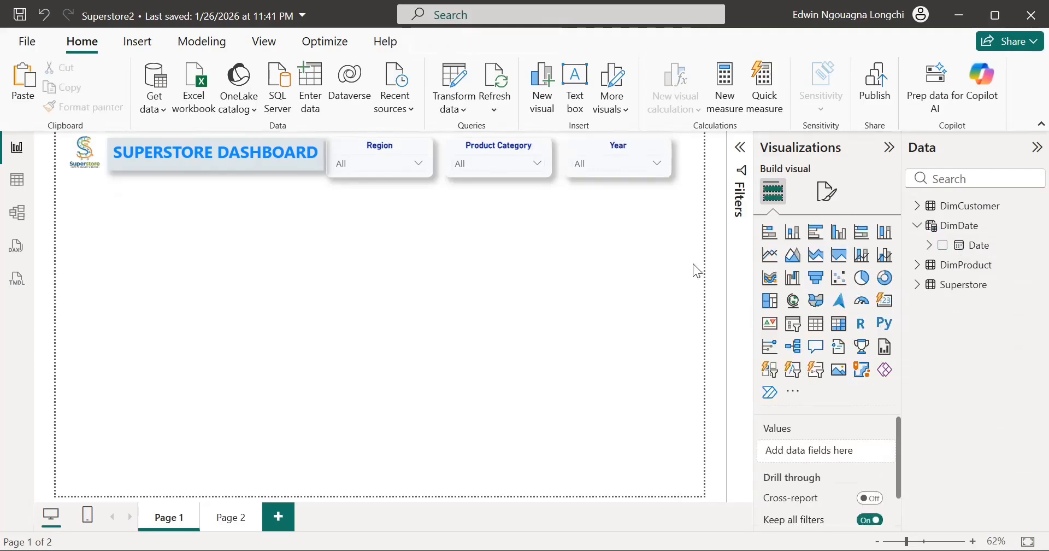
# Check the options offered in the Year and Product Category slicer dropdowns.
pyautogui.click(658, 162)
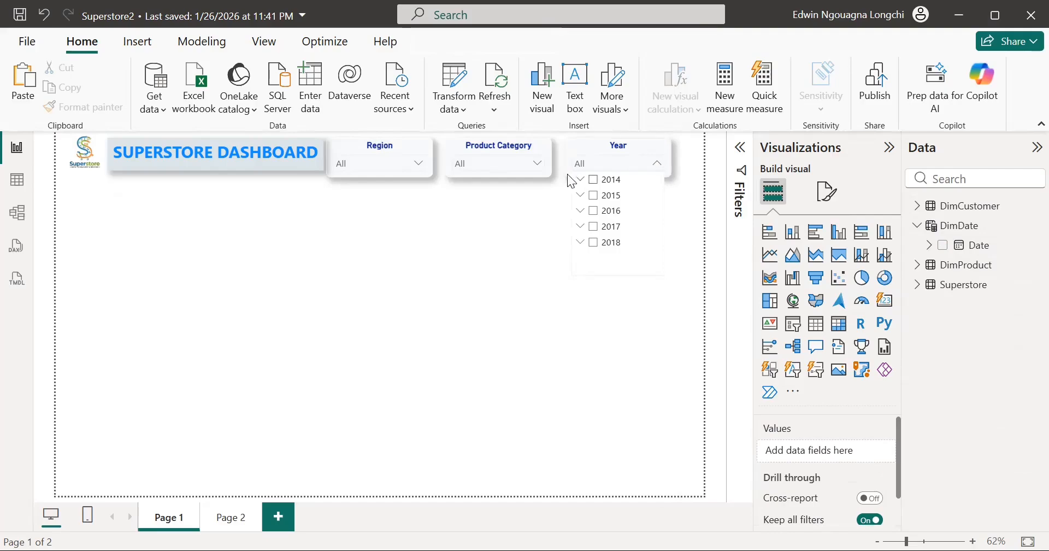
pyautogui.click(536, 164)
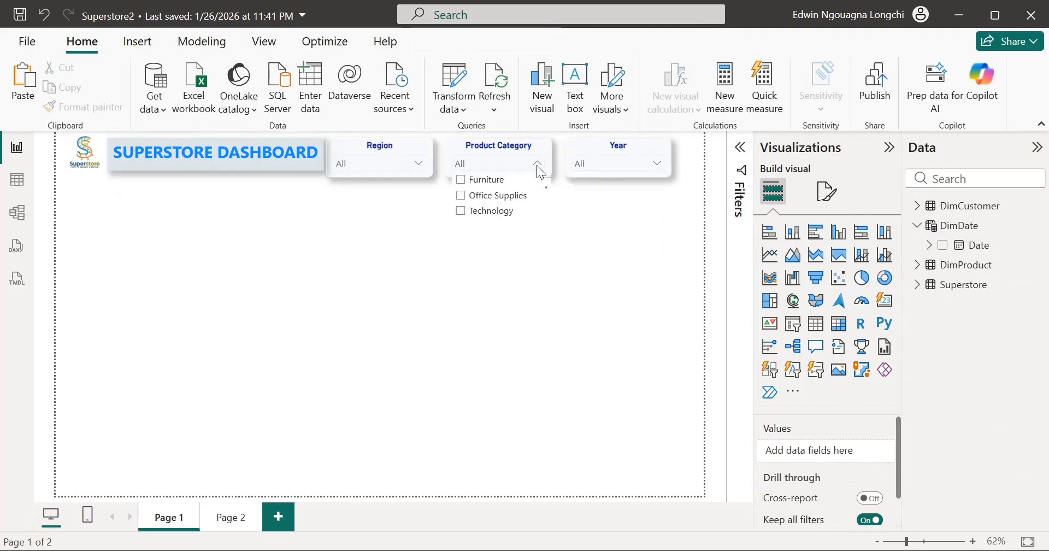
pyautogui.click(578, 225)
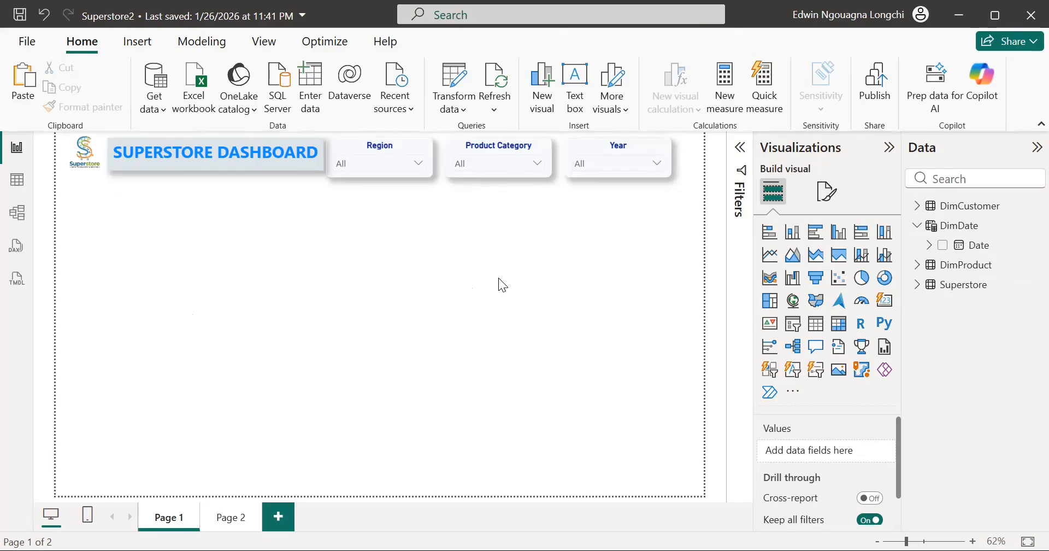
# Insert a donut chart directly below the logo and title, using Segment from DimCustomer as its legend.
pyautogui.click(881, 283)
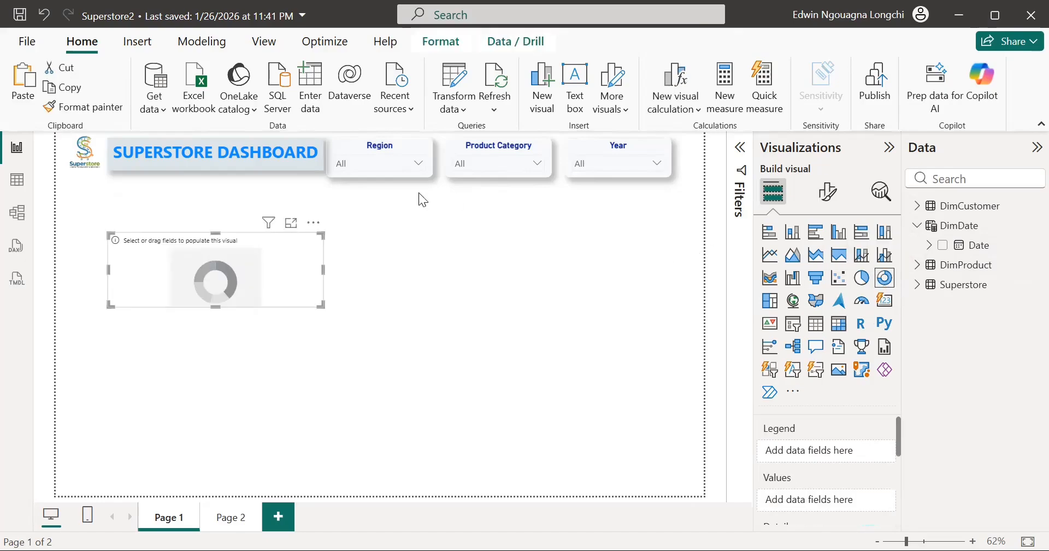
pyautogui.moveTo(233, 271); pyautogui.dragTo(195, 229)
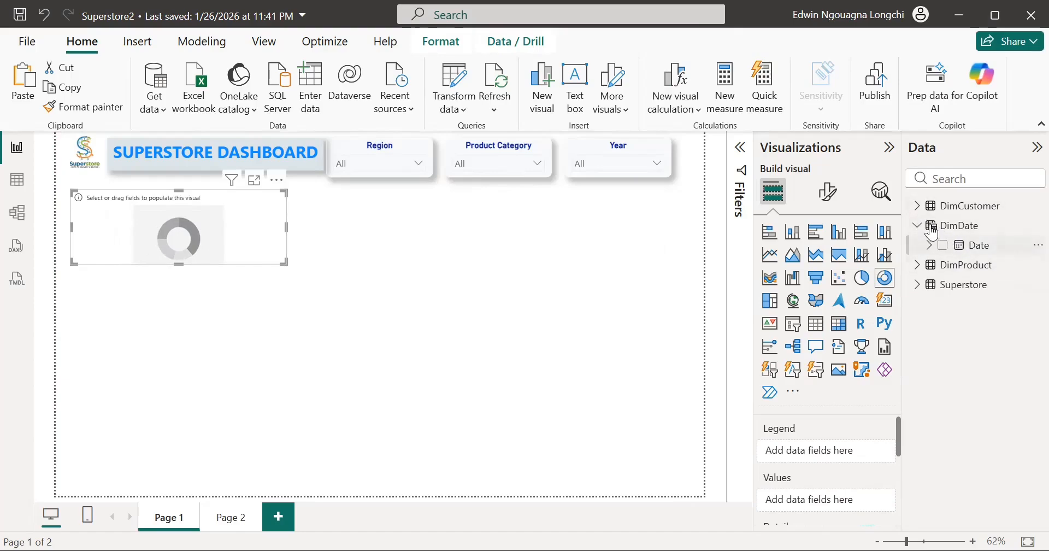
pyautogui.click(917, 206)
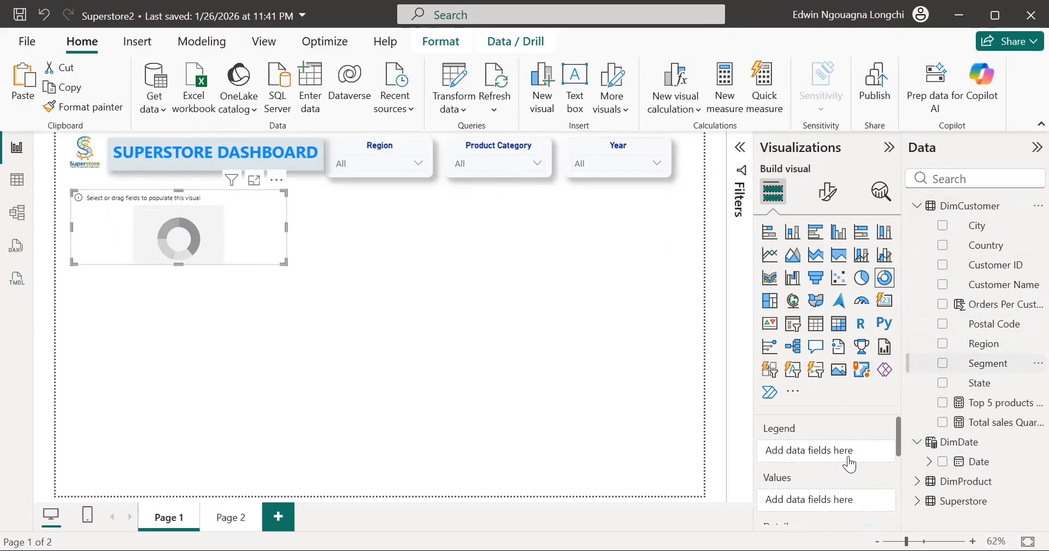
pyautogui.moveTo(849, 464); pyautogui.dragTo(847, 462)
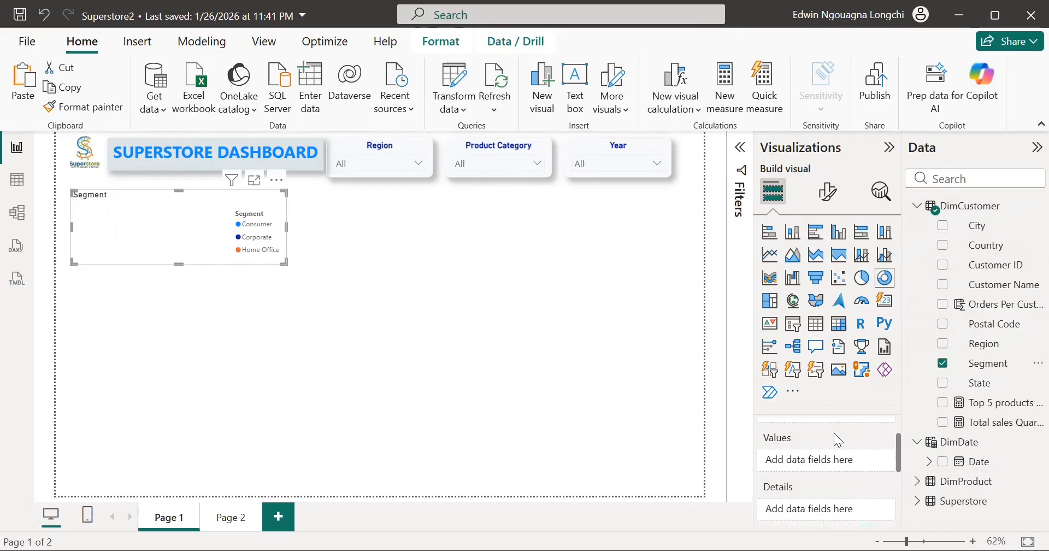
pyautogui.scroll(1, 833, 432)
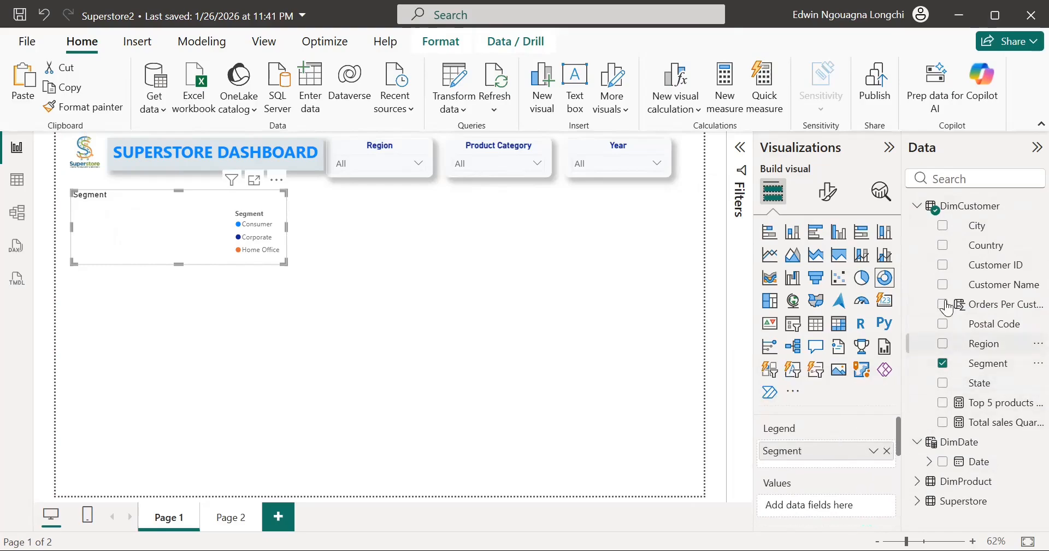
# Set the donut chart's values to the Total revenue overall measure from the Superstore table.
pyautogui.click(918, 208)
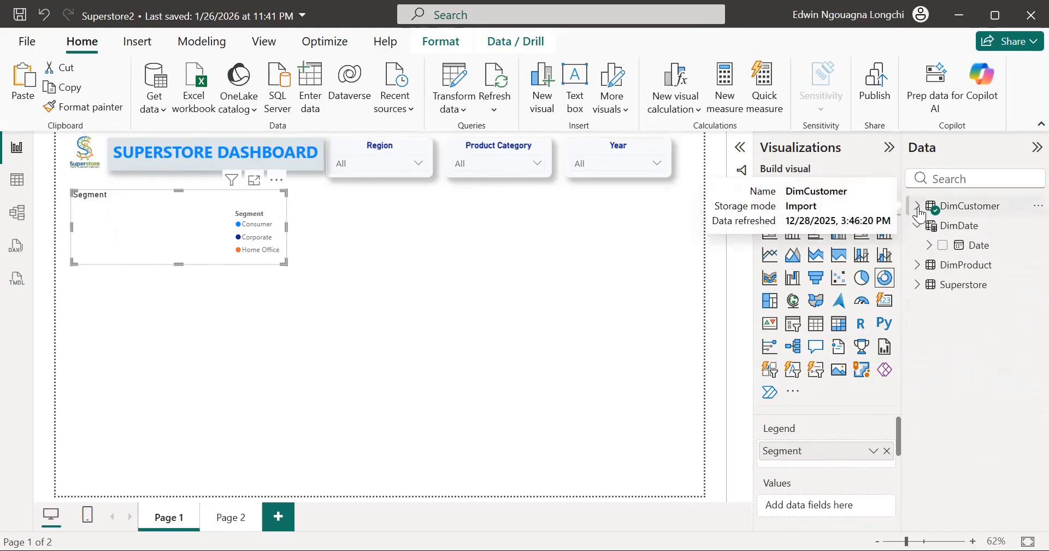
pyautogui.click(918, 265)
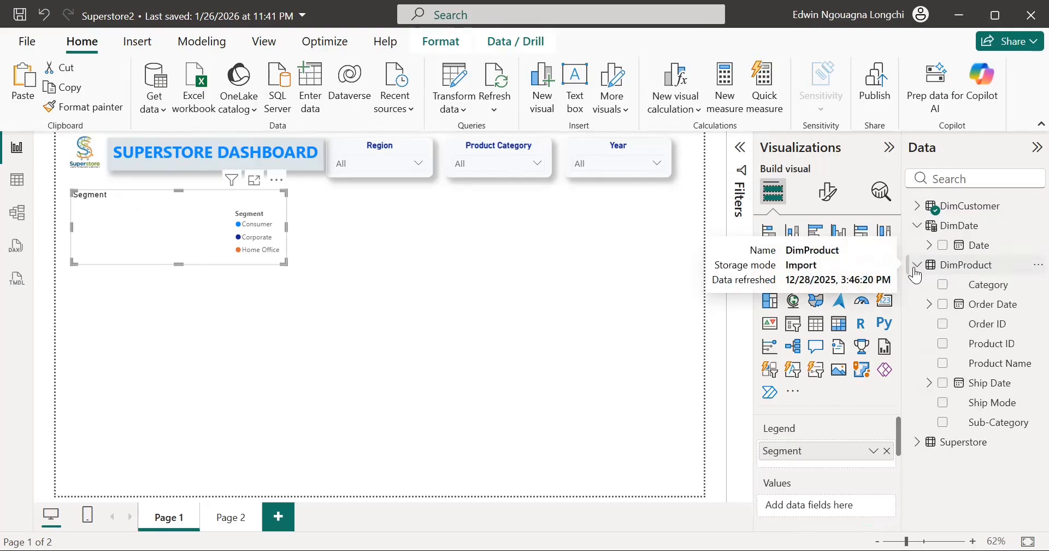
pyautogui.click(916, 269)
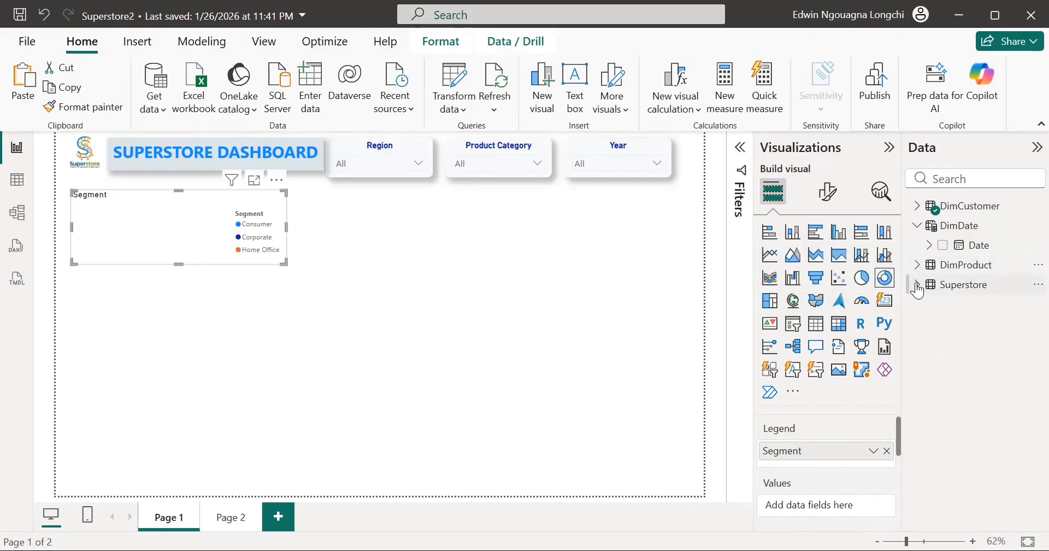
pyautogui.click(918, 289)
pyautogui.scroll(-3, 968, 420)
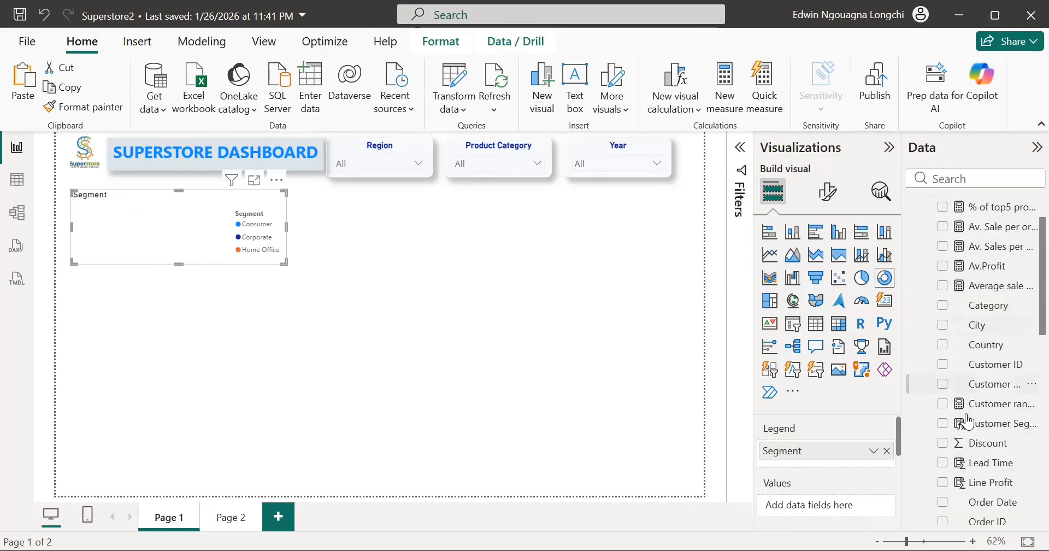
pyautogui.scroll(-5, 968, 421)
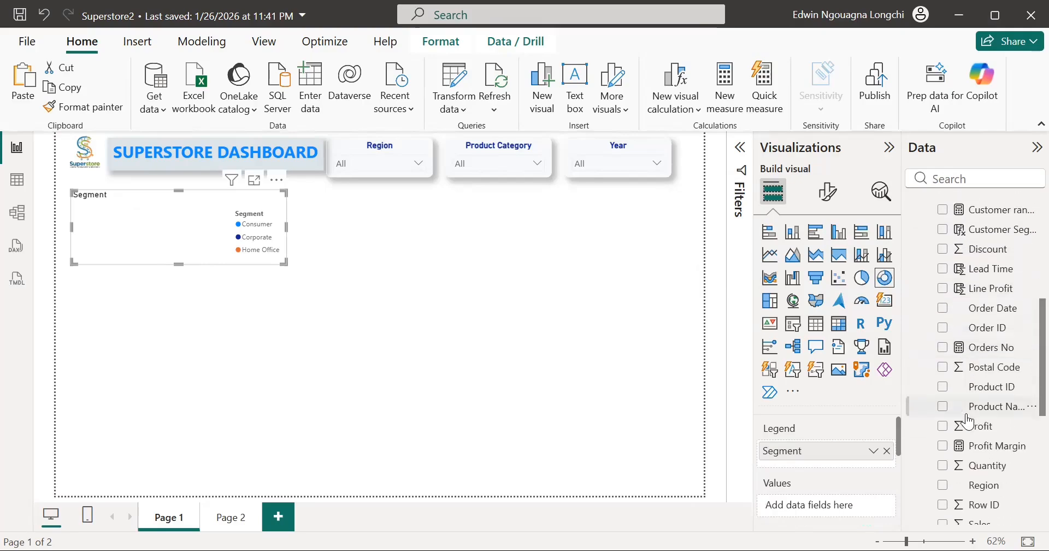
pyautogui.scroll(-4, 968, 420)
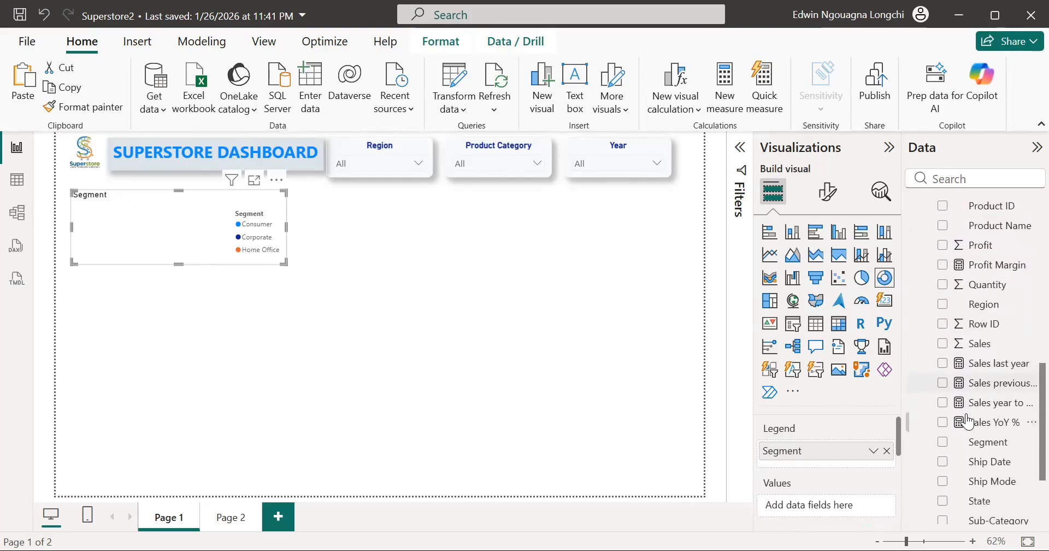
pyautogui.scroll(-2, 968, 421)
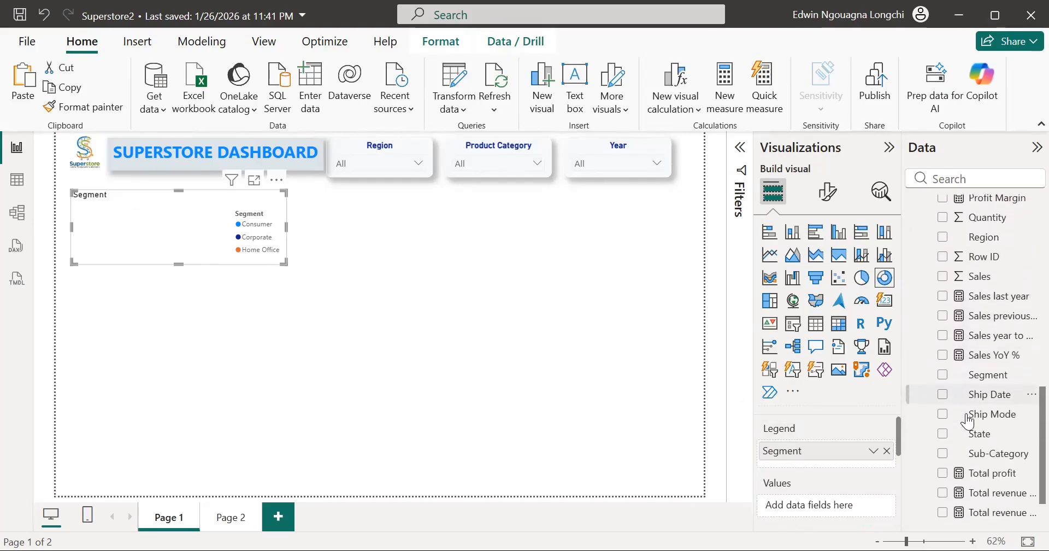
pyautogui.scroll(-3, 968, 420)
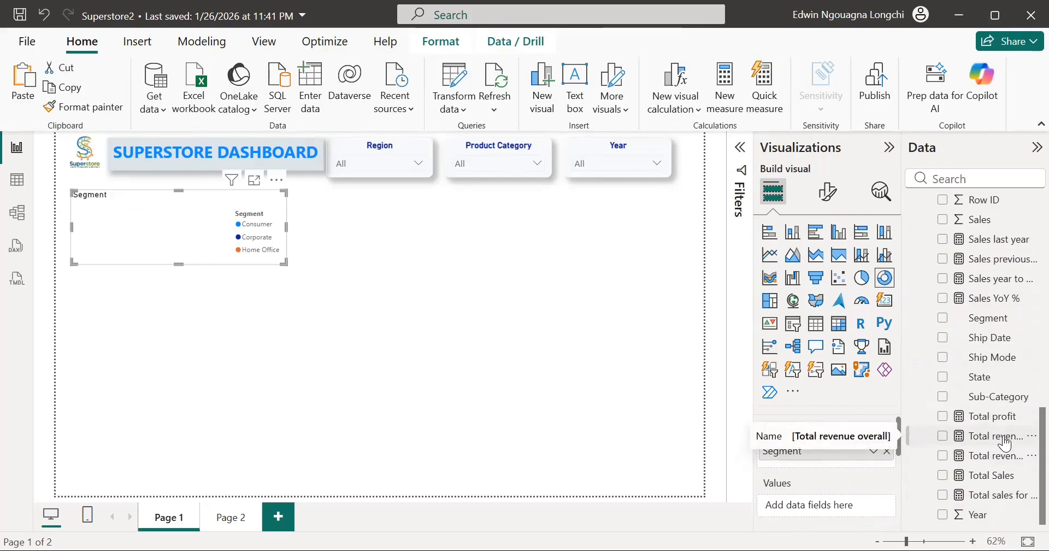
pyautogui.moveTo(1005, 442); pyautogui.dragTo(868, 512)
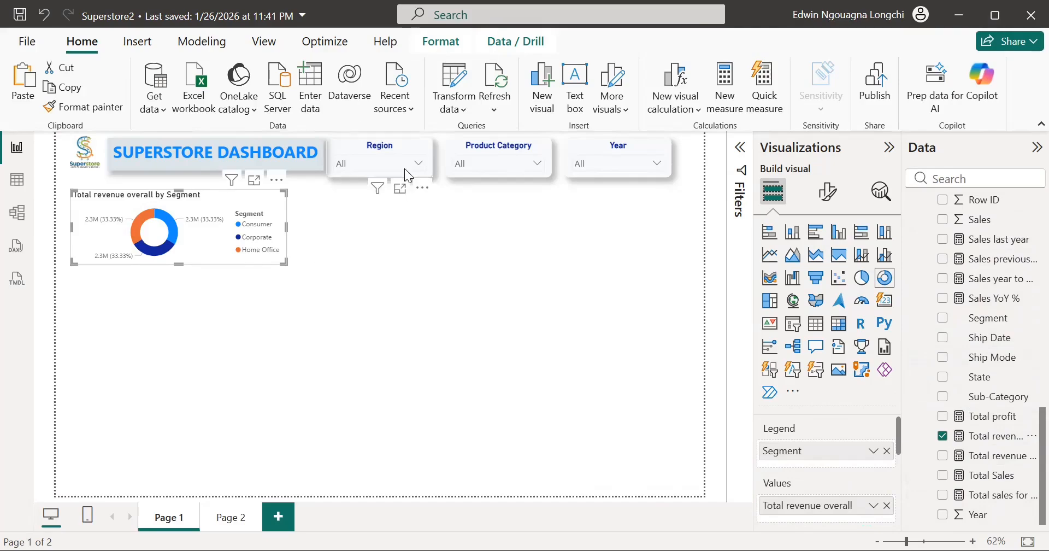
pyautogui.moveTo(165, 257)
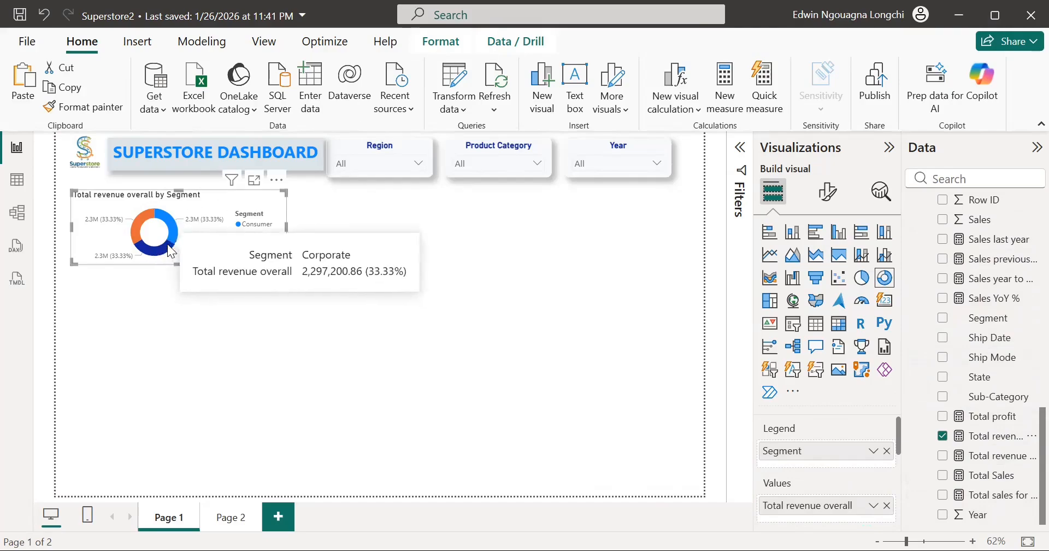
pyautogui.moveTo(177, 236)
pyautogui.moveTo(137, 230)
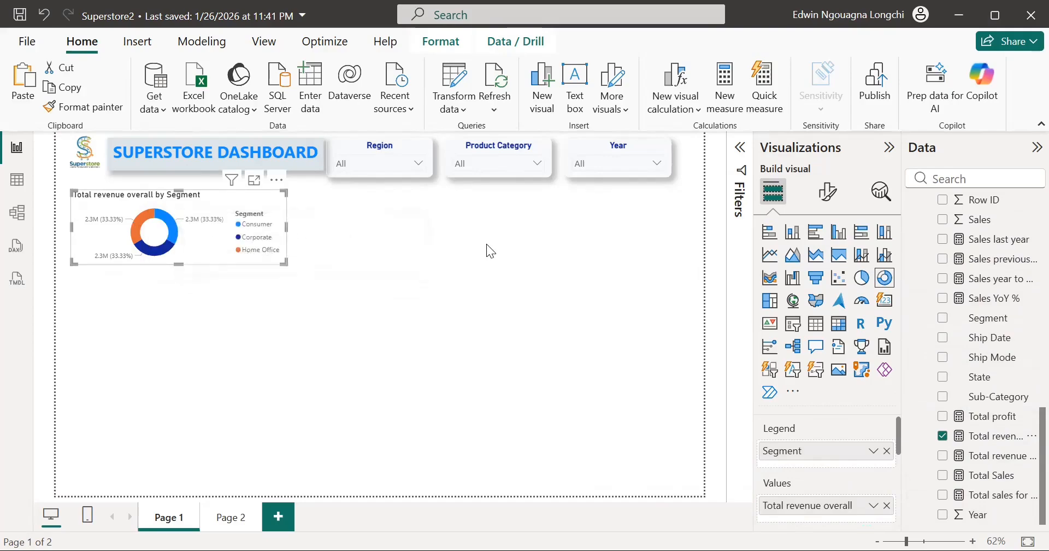
# Change the donut chart's title text to "Total revenue by Client".
pyautogui.click(438, 254)
pyautogui.click(827, 191)
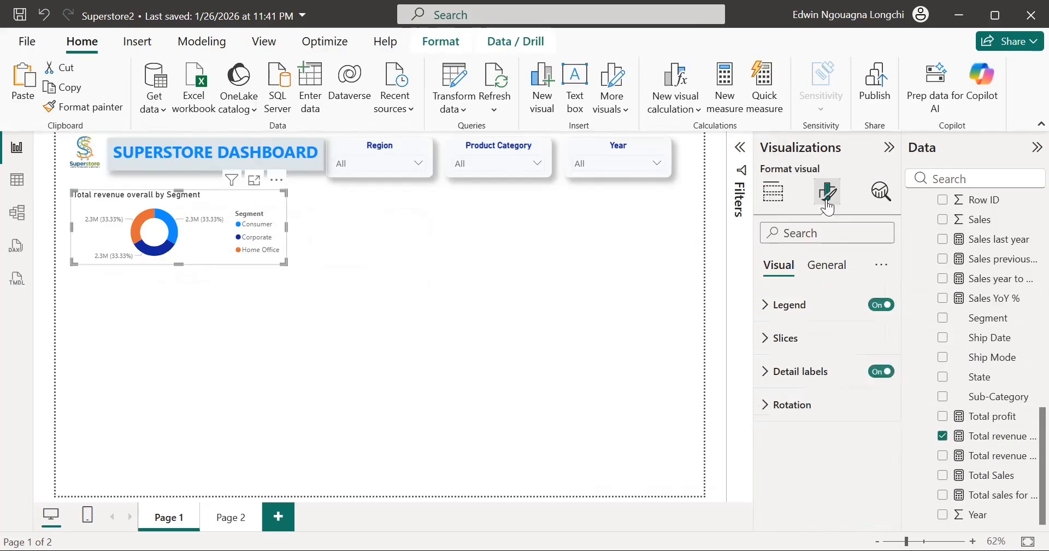
pyautogui.click(835, 273)
pyautogui.click(770, 338)
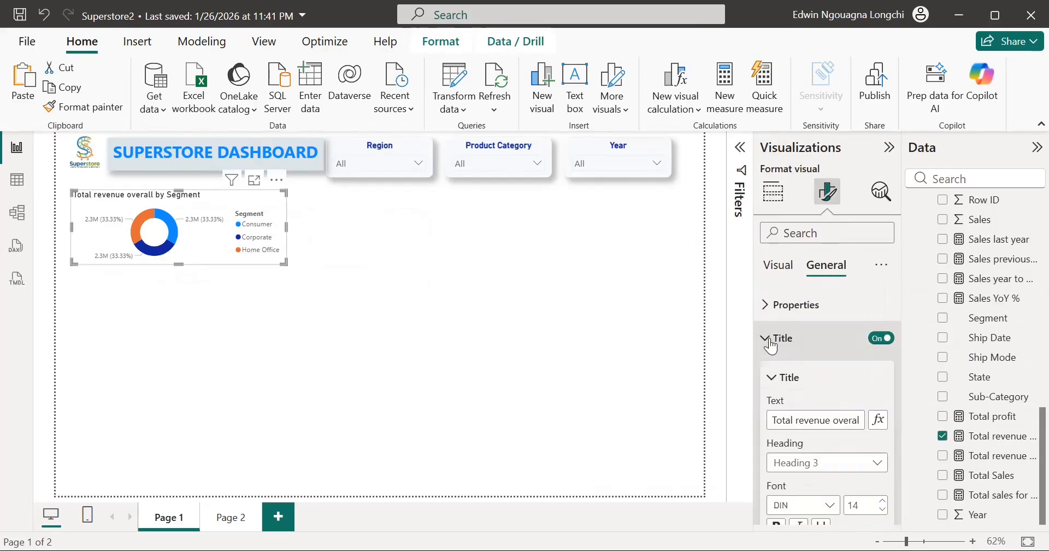
pyautogui.click(820, 419)
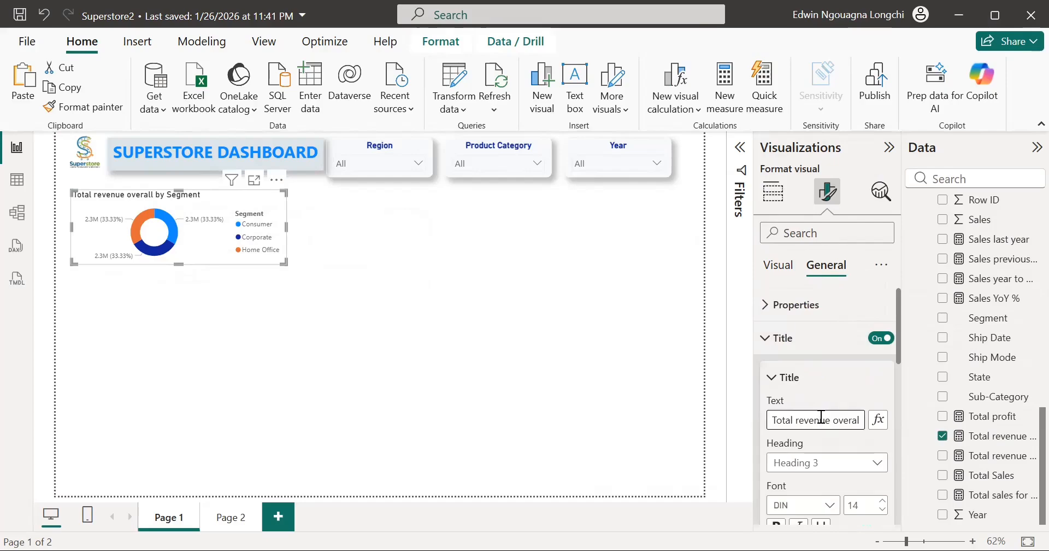
pyautogui.click(834, 421)
pyautogui.press('Delete')
pyautogui.press('Delete')
pyautogui.press('Delete')
pyautogui.press('Delete')
pyautogui.press('Delete')
pyautogui.press('Delete')
pyautogui.press('Delete')
pyautogui.press('Delete')
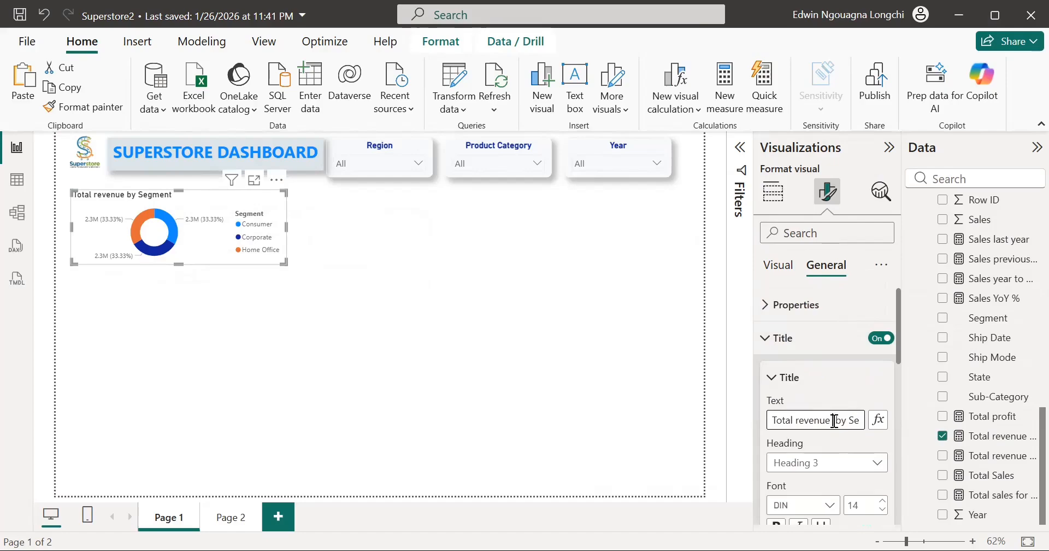
pyautogui.press('Right')
pyautogui.press('Delete')
pyautogui.press('Delete')
pyautogui.press('Delete')
pyautogui.press('Delete')
pyautogui.press('Delete')
pyautogui.press('Delete')
pyautogui.press('Delete')
pyautogui.write('Client')
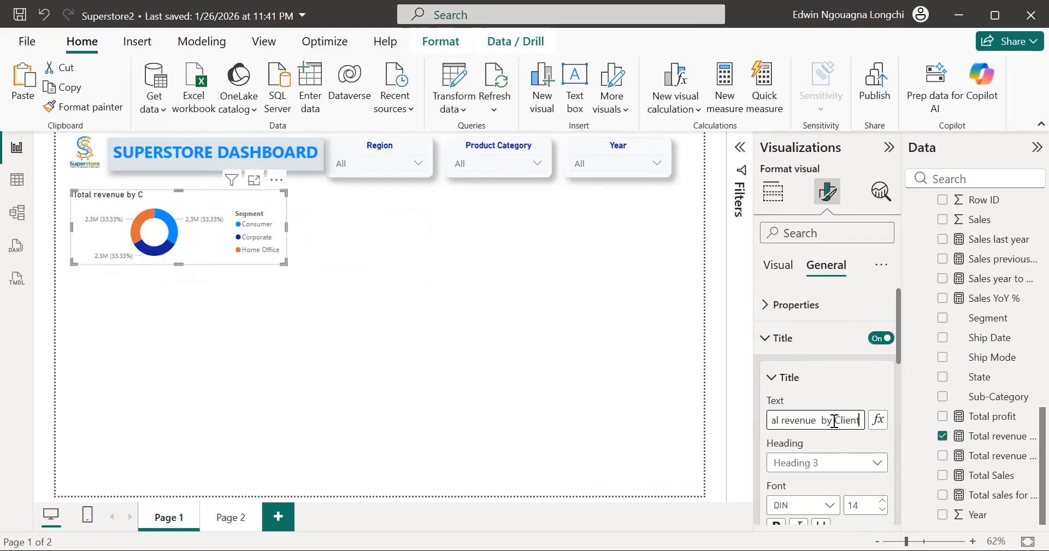
pyautogui.click(483, 285)
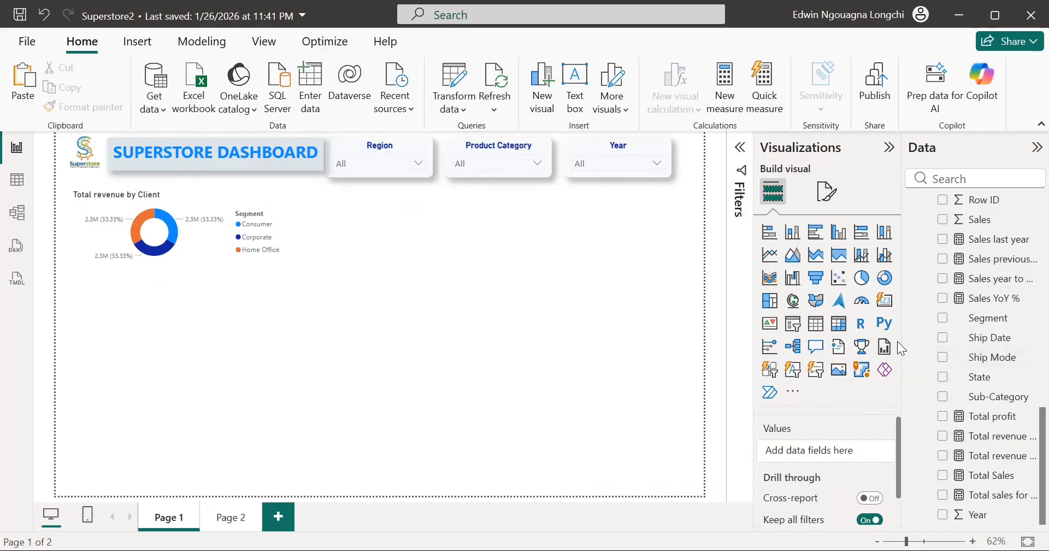
# Insert a card visual beside the donut chart and look through the Superstore fields for its value.
pyautogui.click(884, 300)
pyautogui.moveTo(151, 343); pyautogui.dragTo(364, 233)
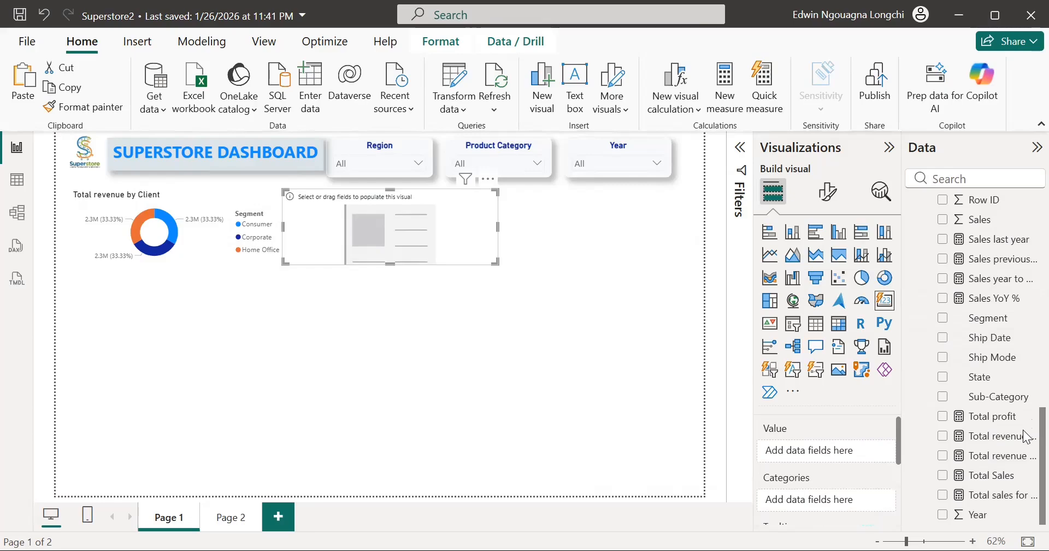
pyautogui.rightClick(1027, 382)
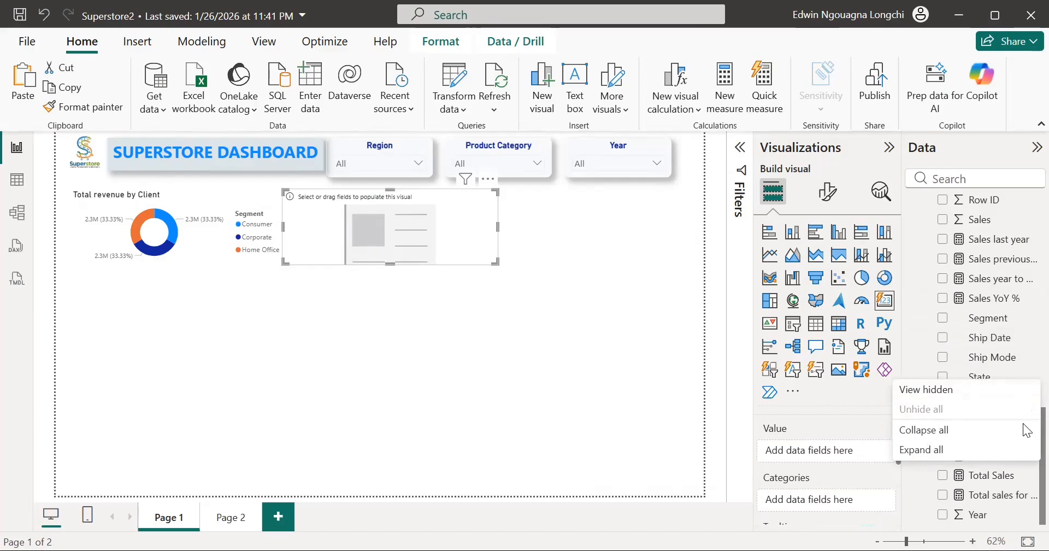
pyautogui.press('Escape')
pyautogui.scroll(3, 1022, 415)
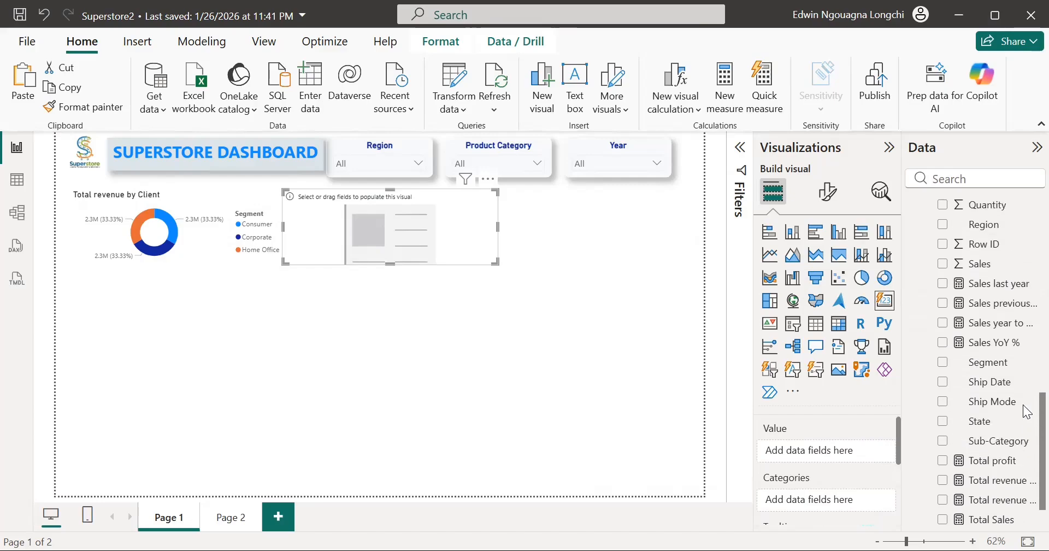
pyautogui.scroll(3, 1027, 403)
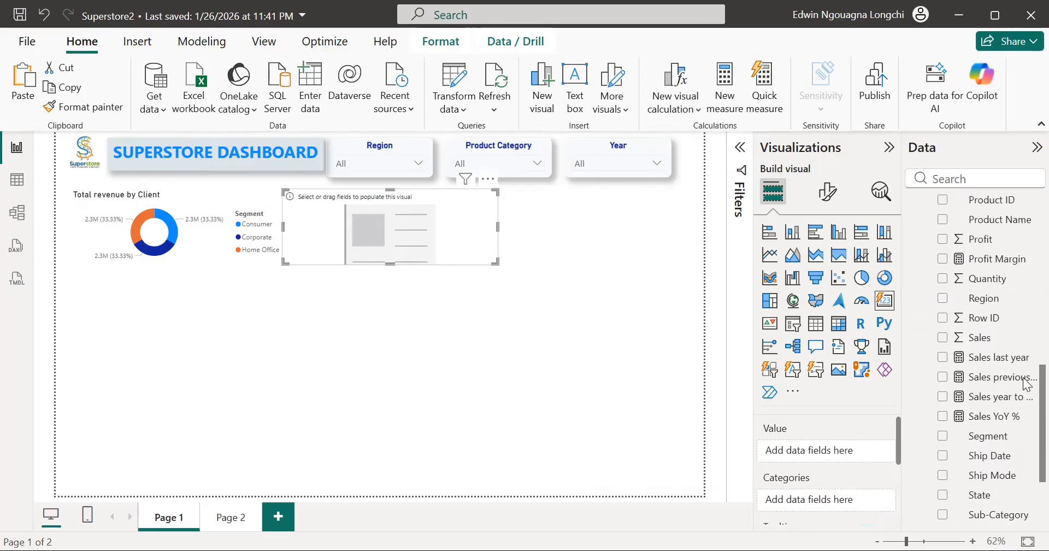
pyautogui.click(660, 373)
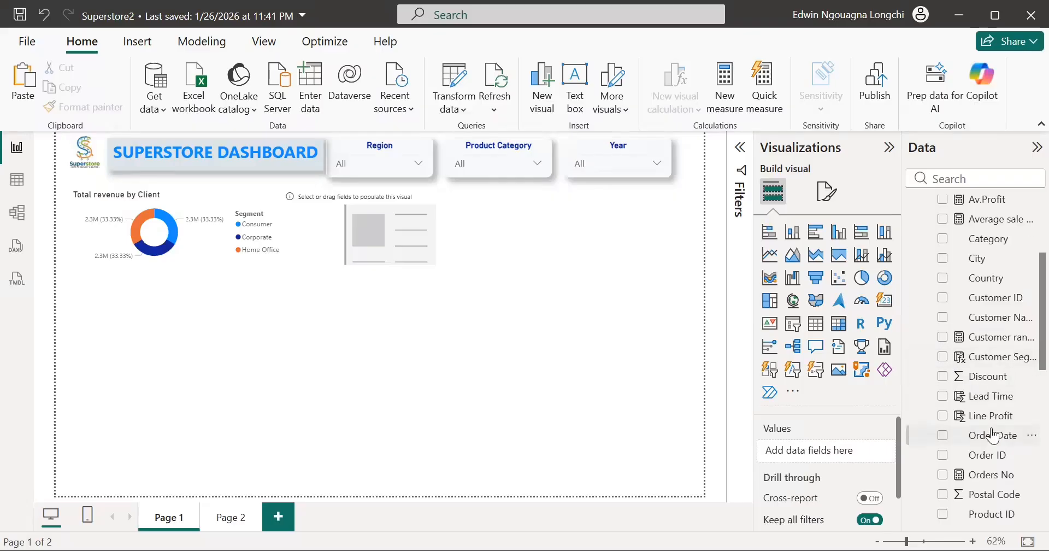
pyautogui.scroll(-5, 992, 435)
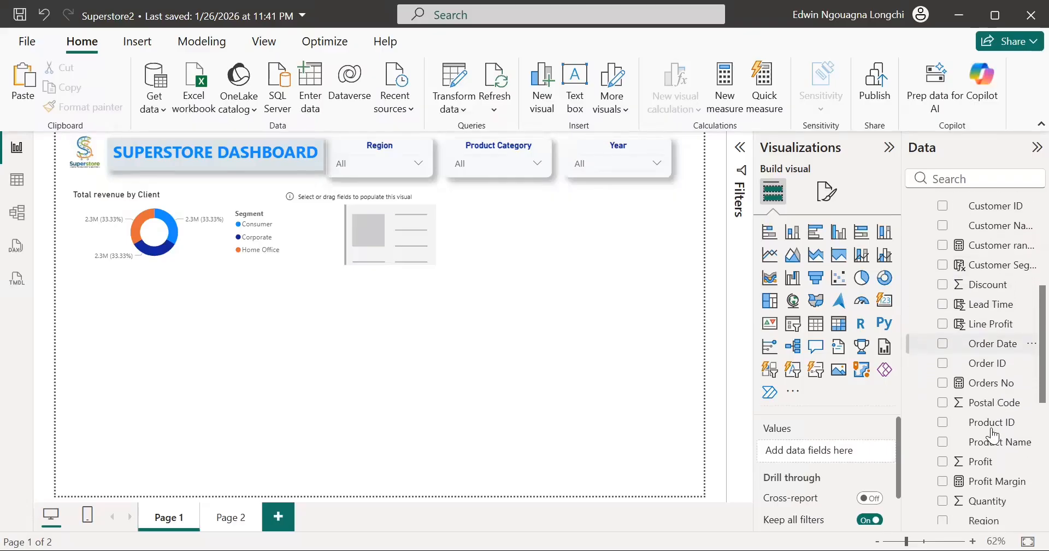
pyautogui.scroll(2, 992, 434)
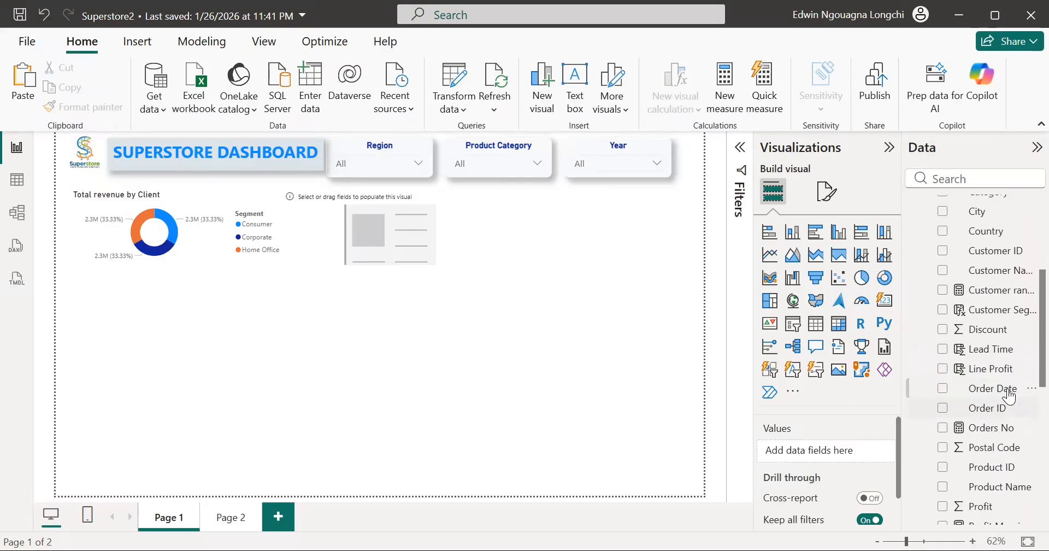
pyautogui.click(982, 352)
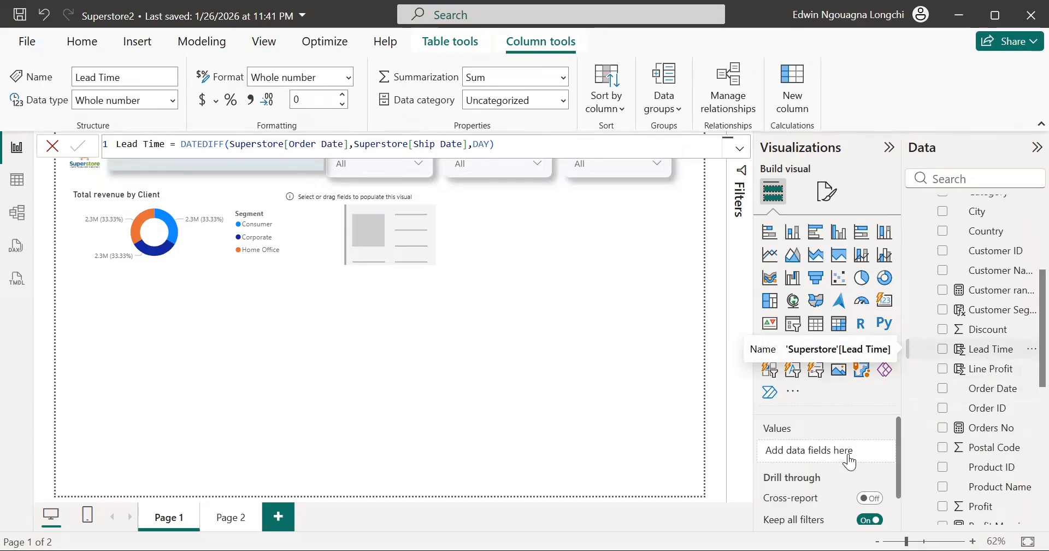
pyautogui.moveTo(848, 462); pyautogui.dragTo(850, 460)
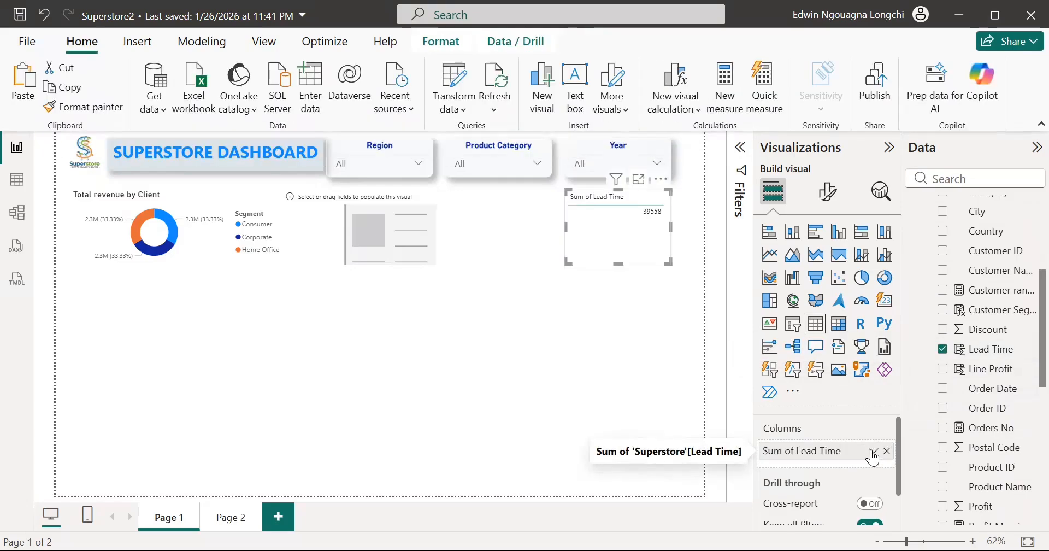
pyautogui.click(874, 452)
pyautogui.click(950, 270)
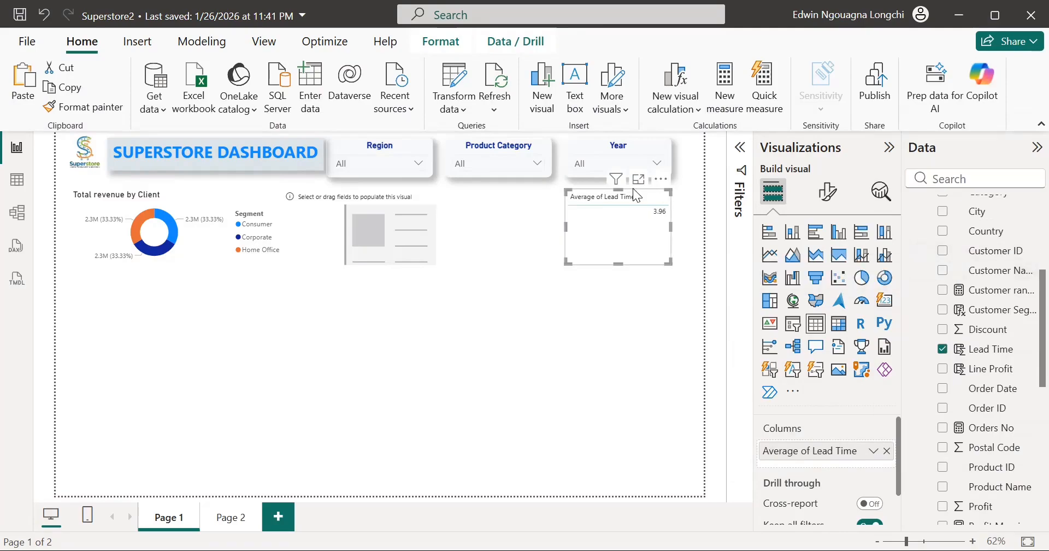
pyautogui.click(410, 249)
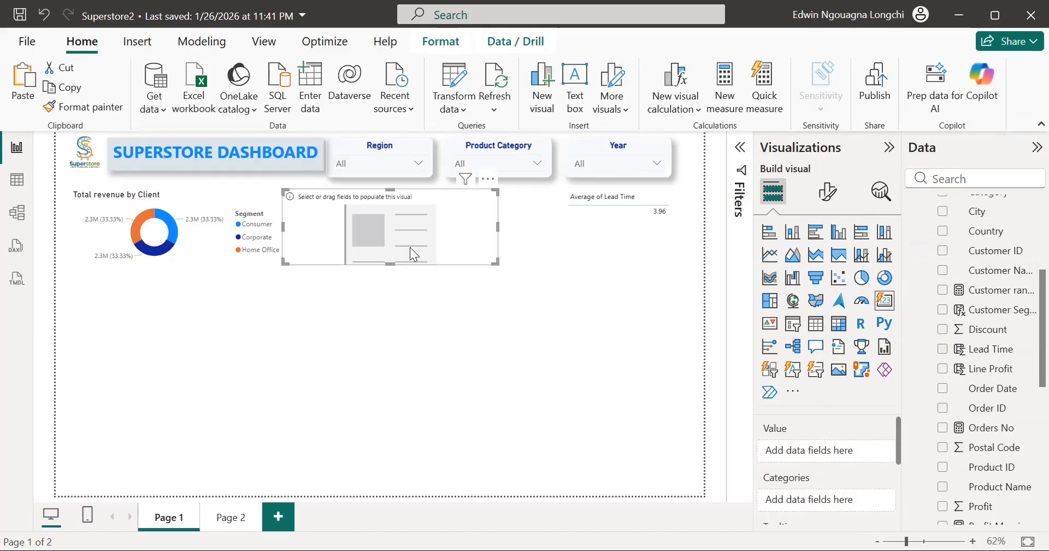
pyautogui.click(618, 219)
pyautogui.press('Delete')
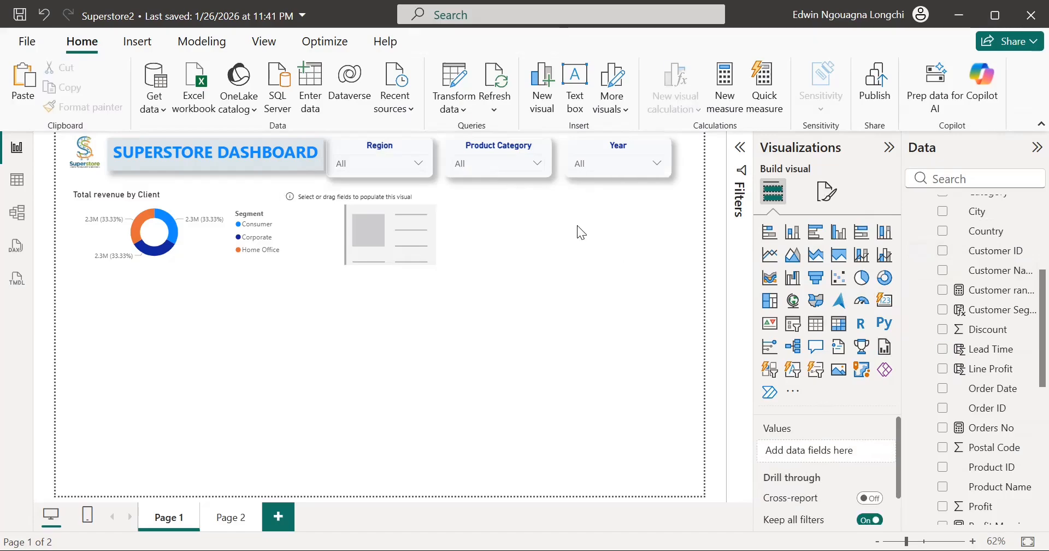
# Set the card's value to the Lead Time field, aggregated as an average.
pyautogui.click(397, 263)
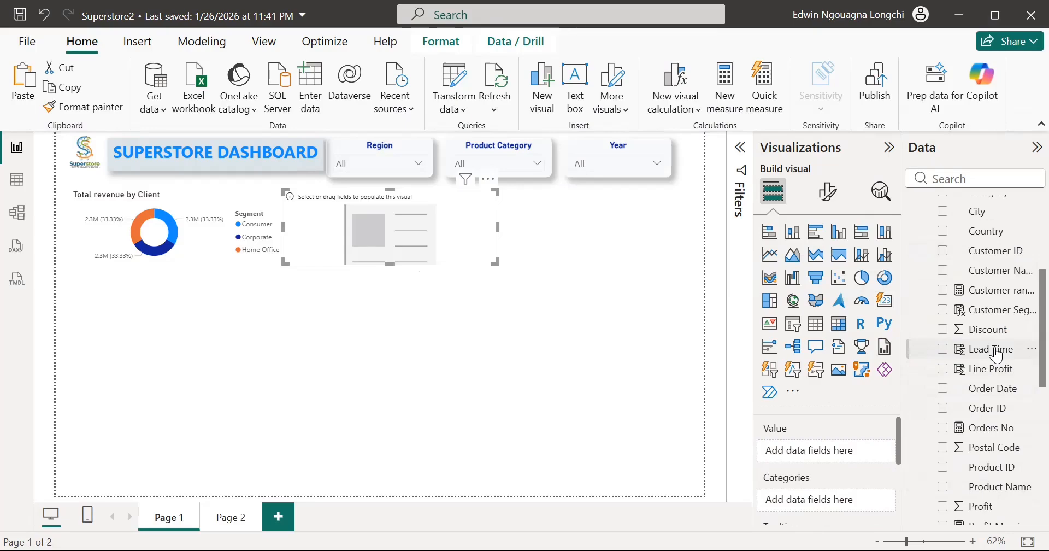
pyautogui.moveTo(994, 348); pyautogui.dragTo(846, 459)
pyautogui.click(876, 455)
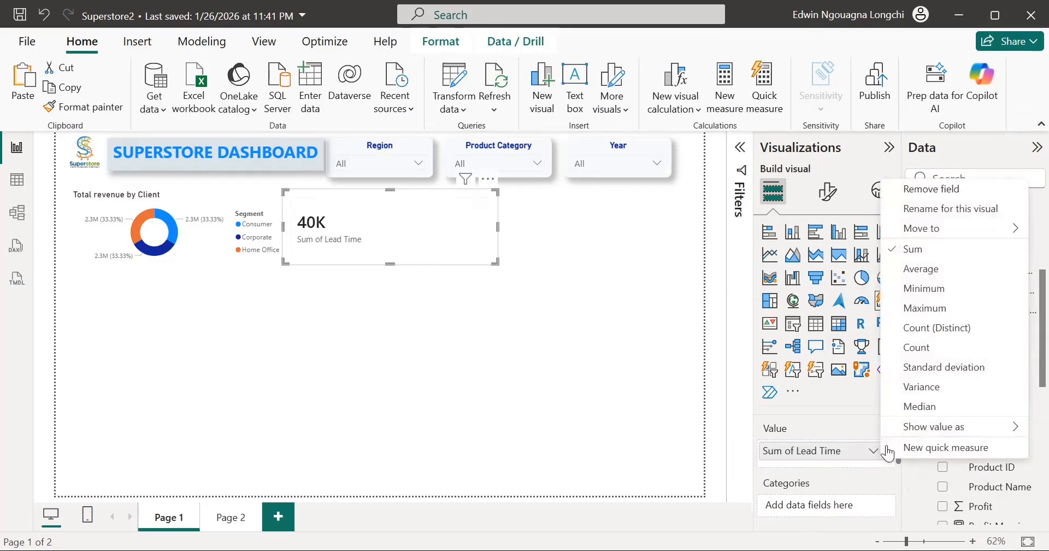
pyautogui.click(922, 270)
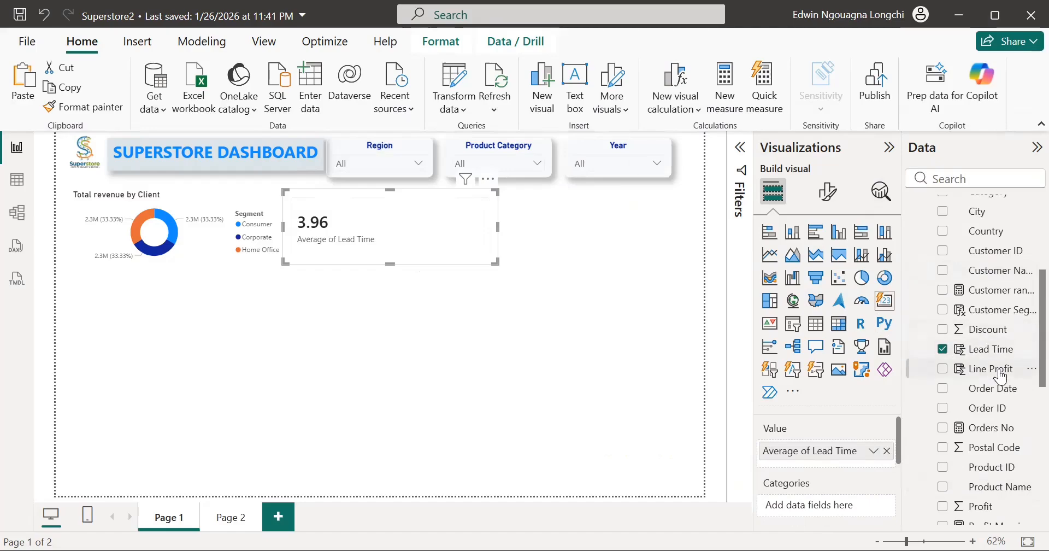
# Format the Lead Time column with one decimal place and narrow the card from its outer edge to roughly half its width.
pyautogui.click(990, 351)
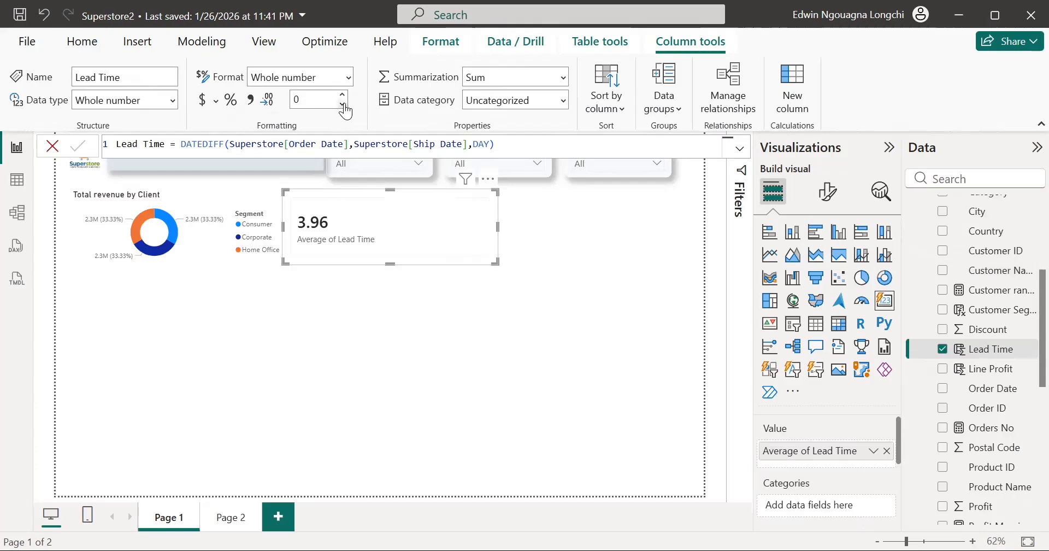
pyautogui.click(341, 98)
pyautogui.click(342, 98)
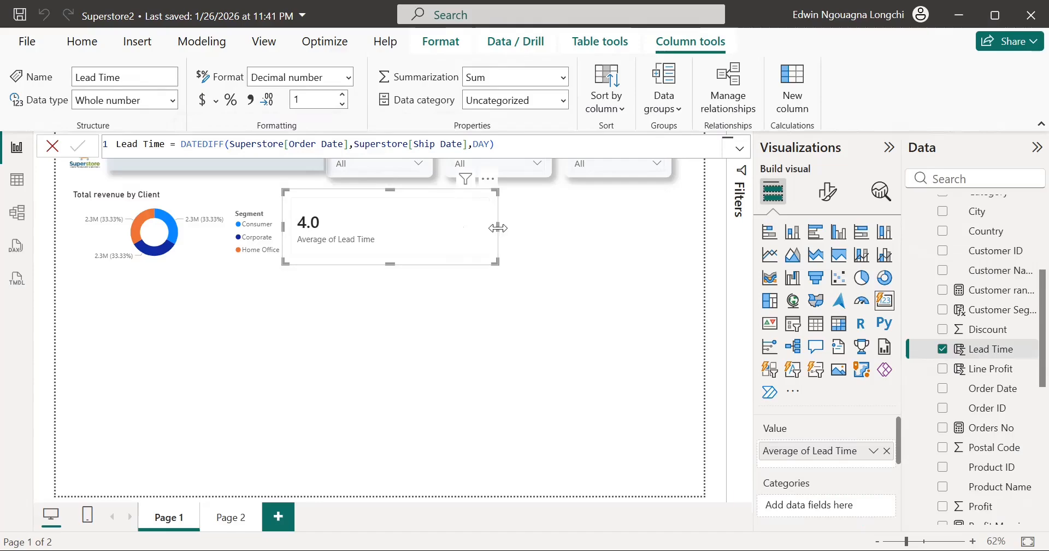
pyautogui.moveTo(497, 226); pyautogui.dragTo(384, 234)
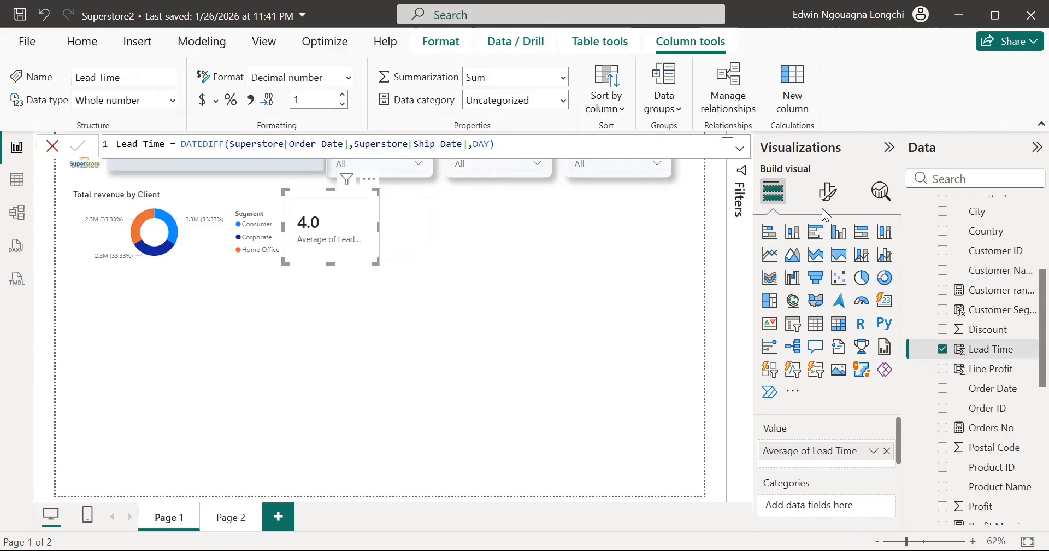
# Enable the card's title and set its text to "Av. processing time".
pyautogui.click(828, 192)
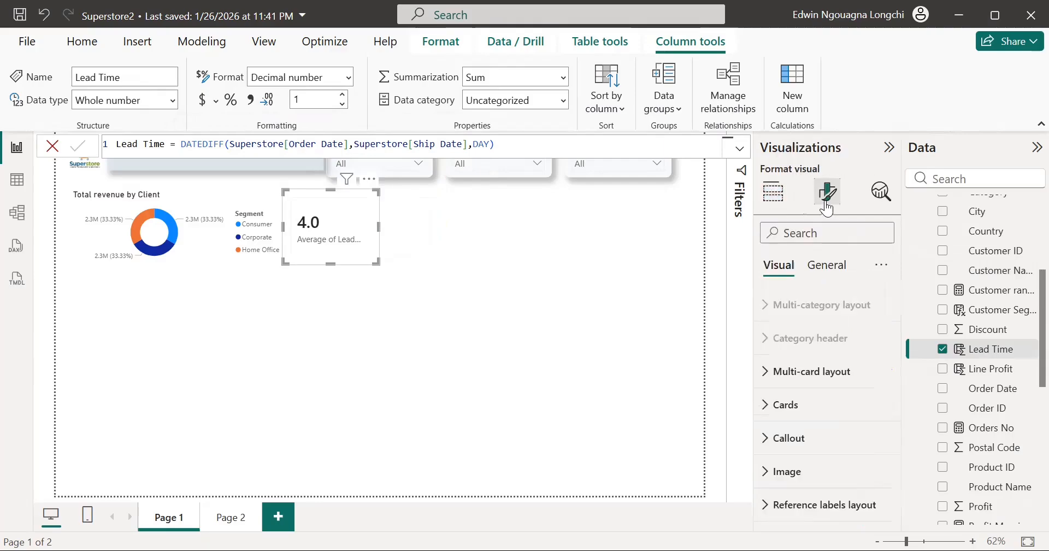
pyautogui.click(825, 265)
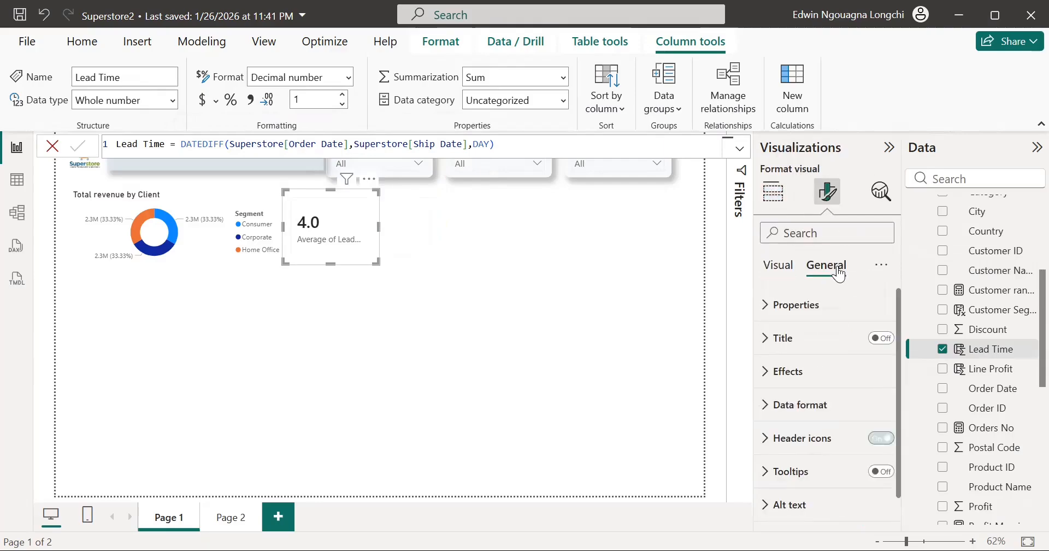
pyautogui.click(771, 338)
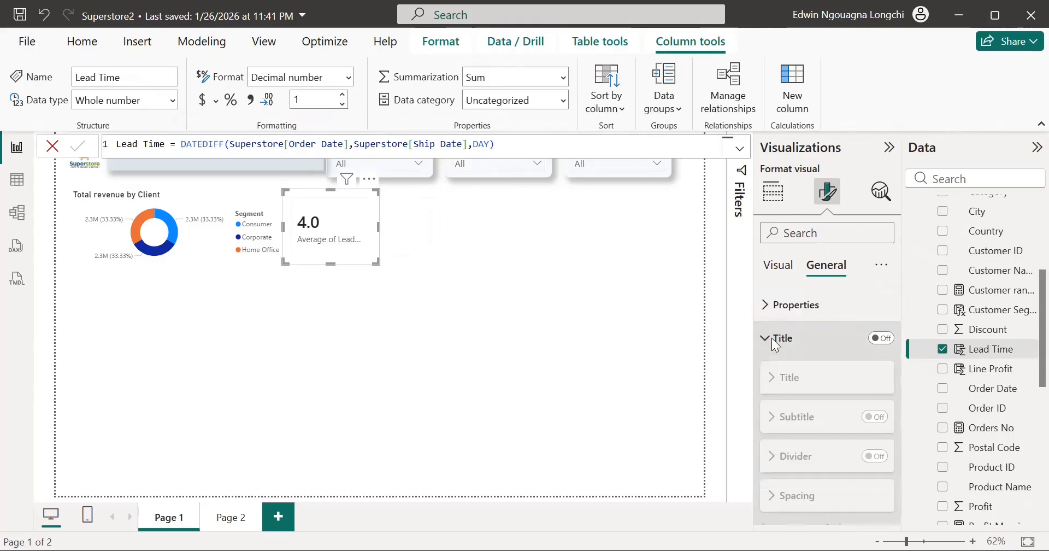
pyautogui.click(881, 339)
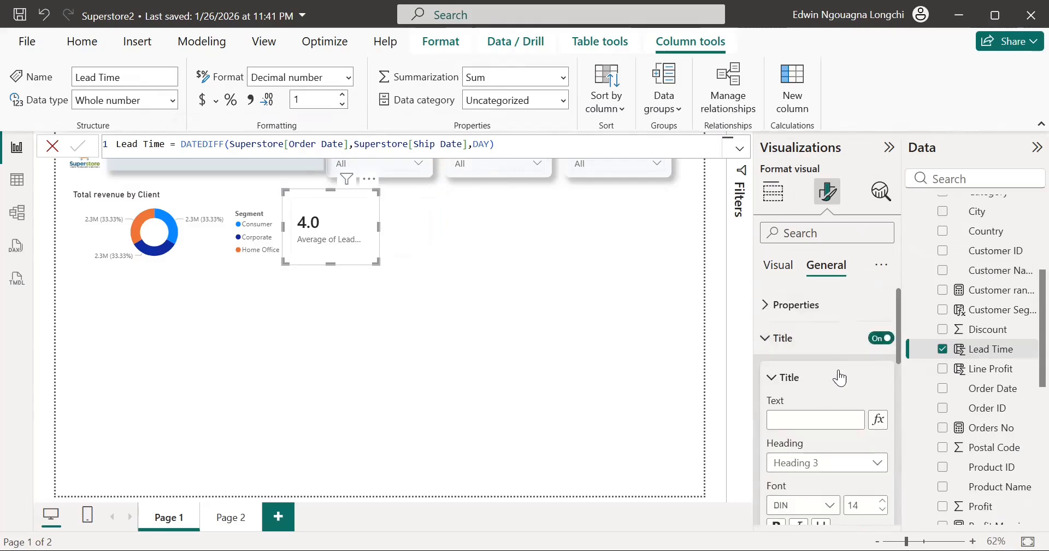
pyautogui.click(814, 418)
pyautogui.write('Av. r')
pyautogui.write('rocess')
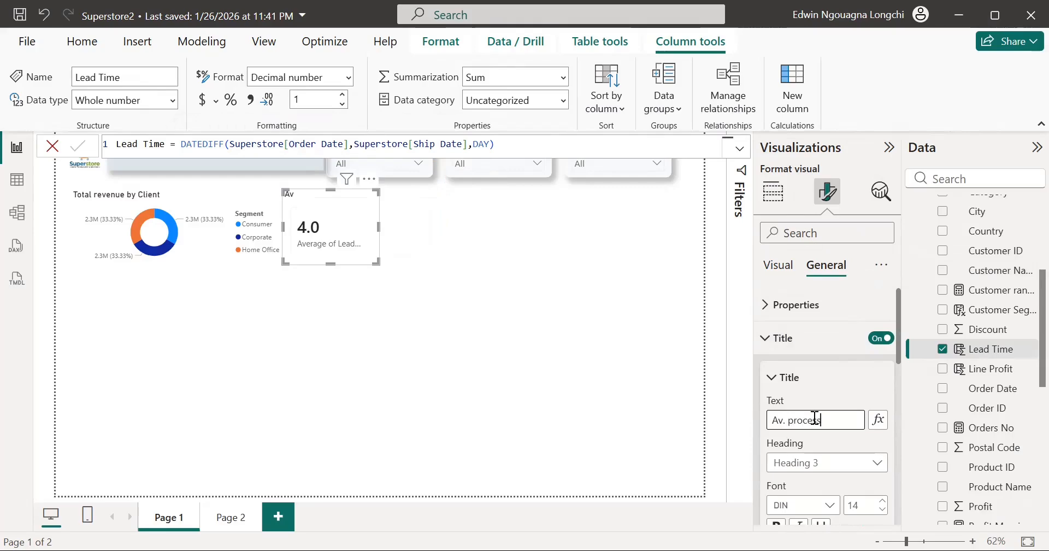
pyautogui.write('ing time')
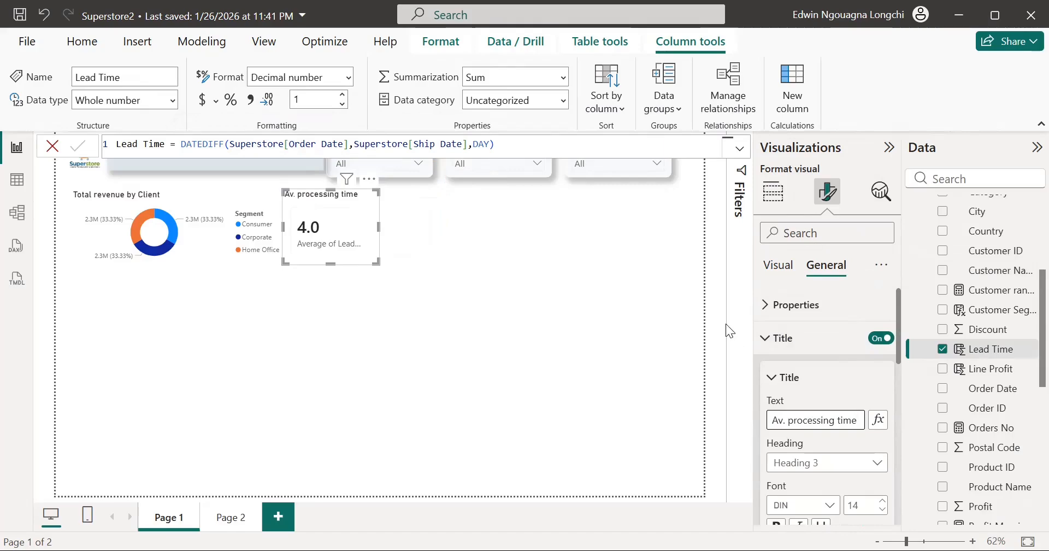
pyautogui.click(725, 323)
# Turn off the callout label beneath the value on the processing time card.
pyautogui.click(325, 226)
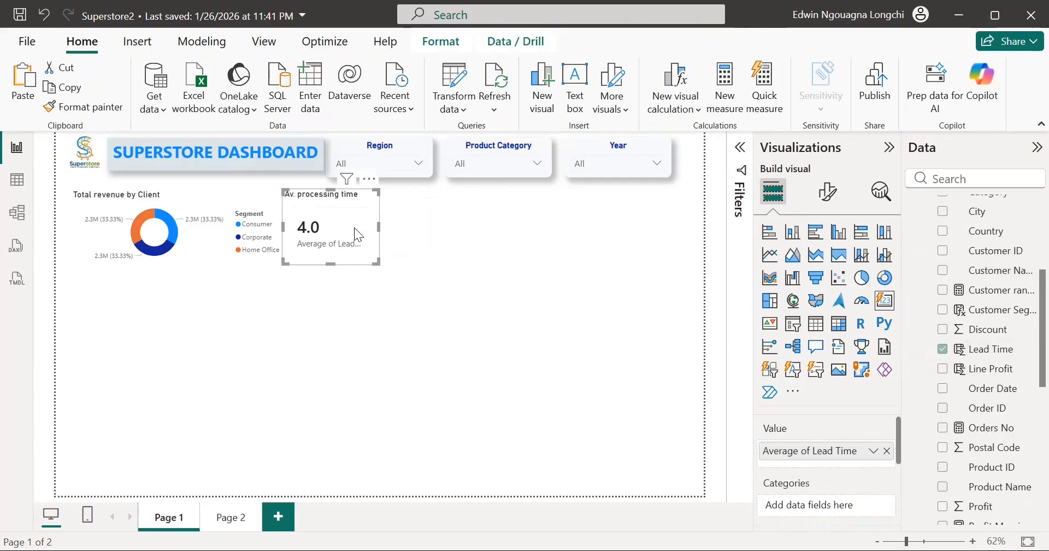
pyautogui.click(834, 192)
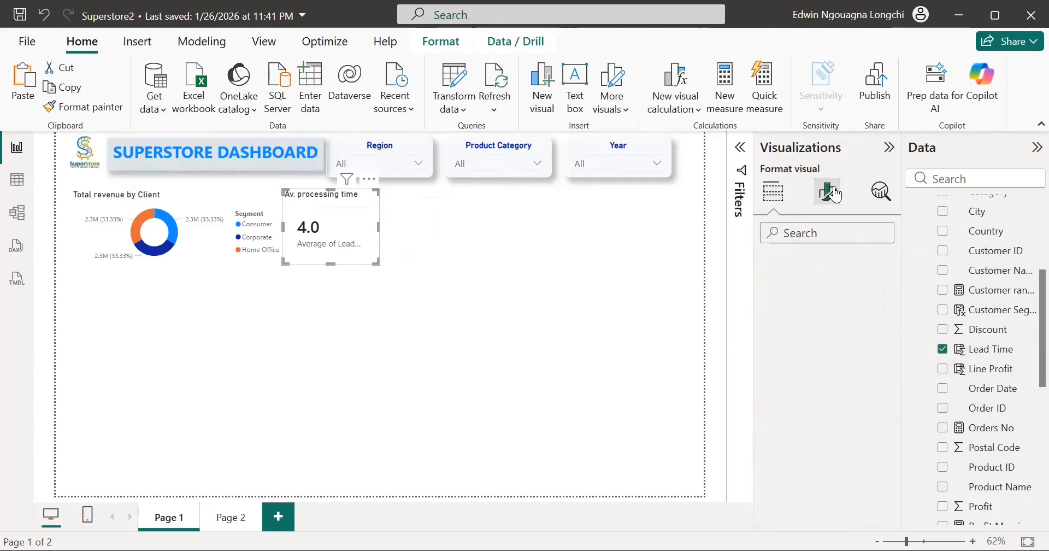
pyautogui.scroll(-1, 813, 379)
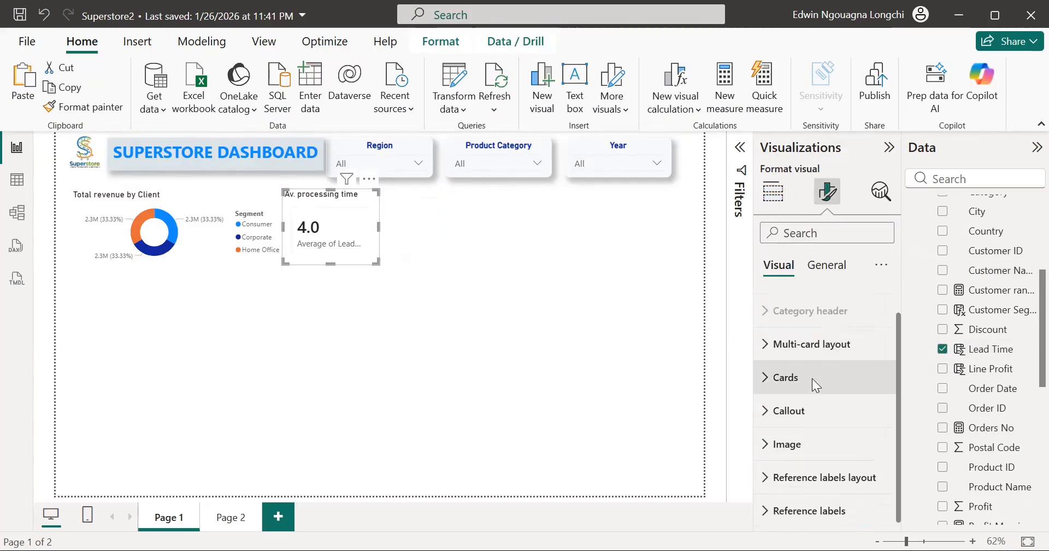
pyautogui.click(770, 375)
pyautogui.scroll(-2, 808, 428)
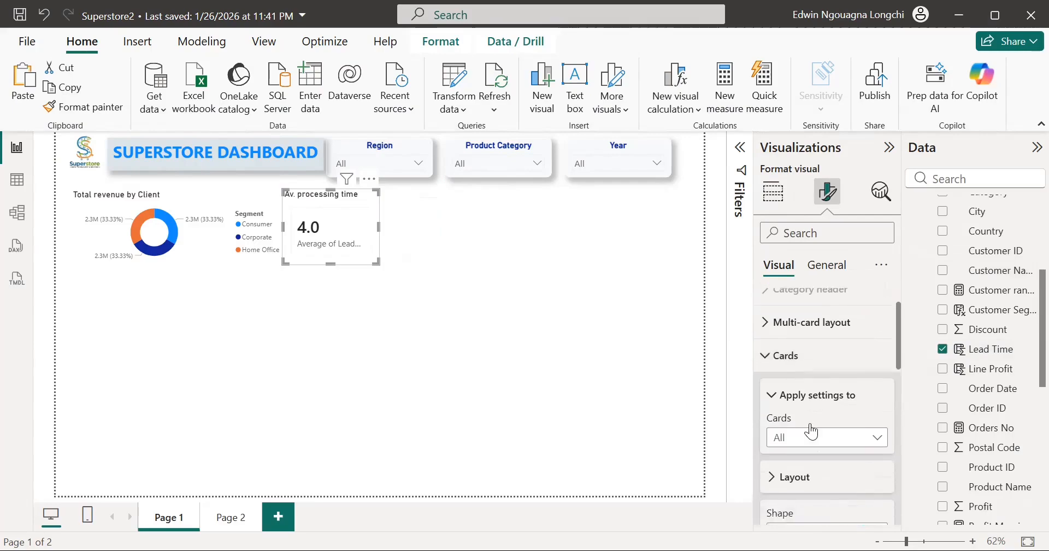
pyautogui.scroll(-5, 811, 431)
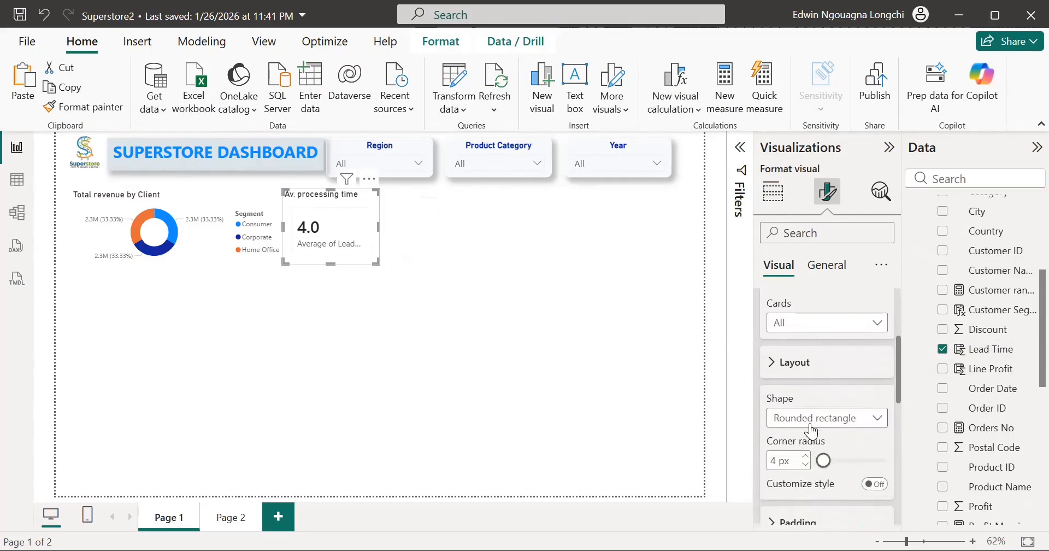
pyautogui.scroll(-6, 810, 431)
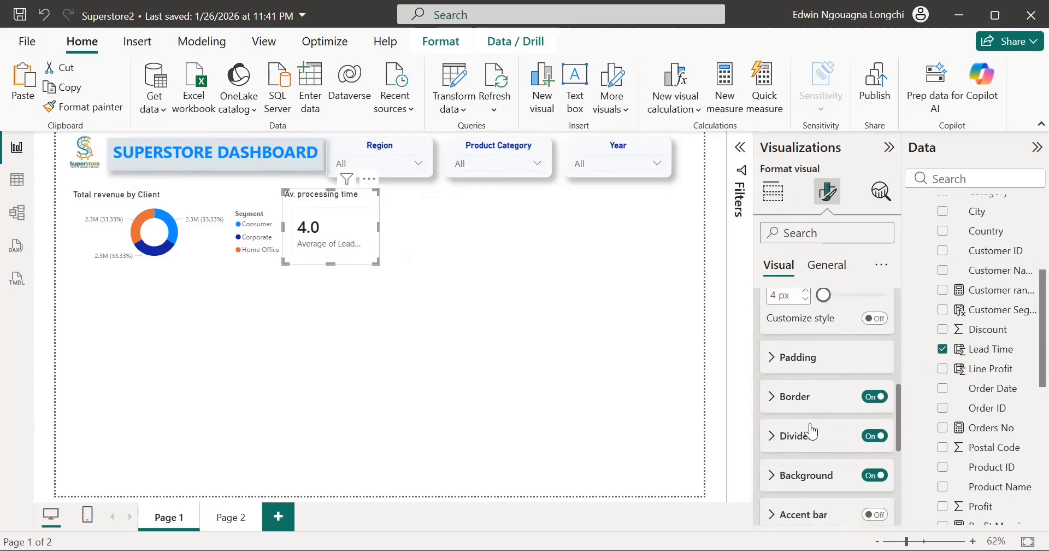
pyautogui.scroll(-2, 811, 431)
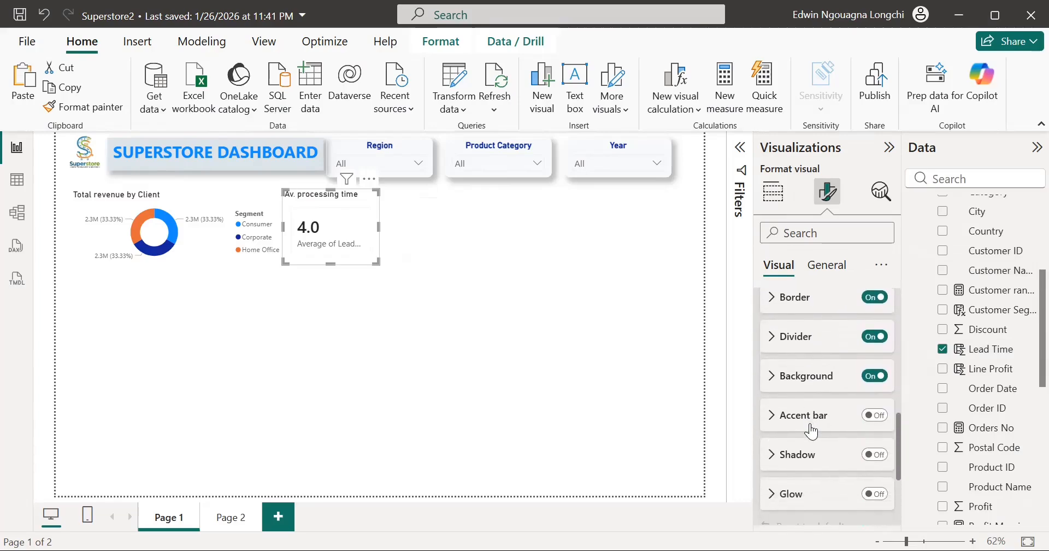
pyautogui.scroll(-2, 811, 431)
pyautogui.scroll(5, 810, 429)
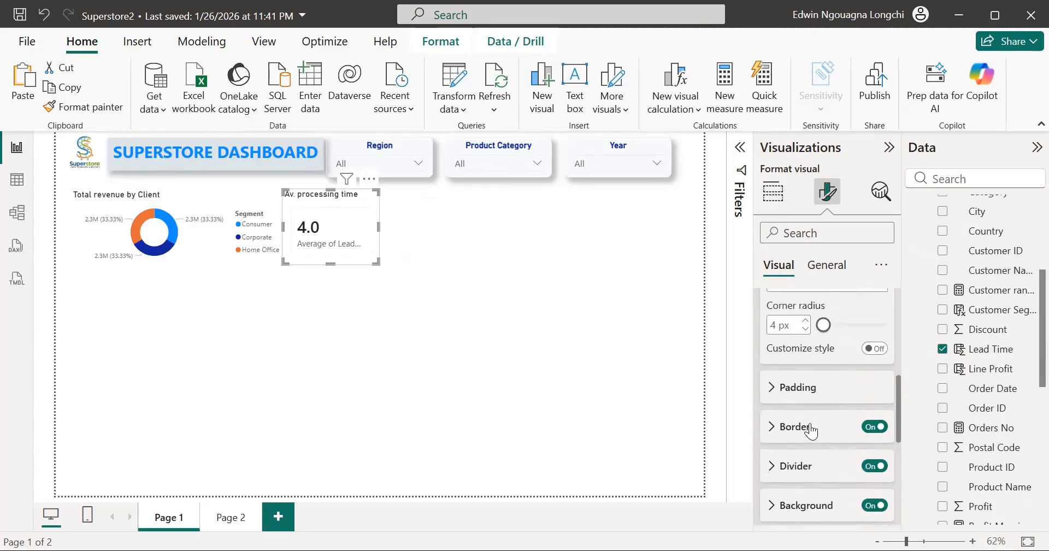
pyautogui.scroll(-3, 812, 430)
pyautogui.scroll(-6, 810, 430)
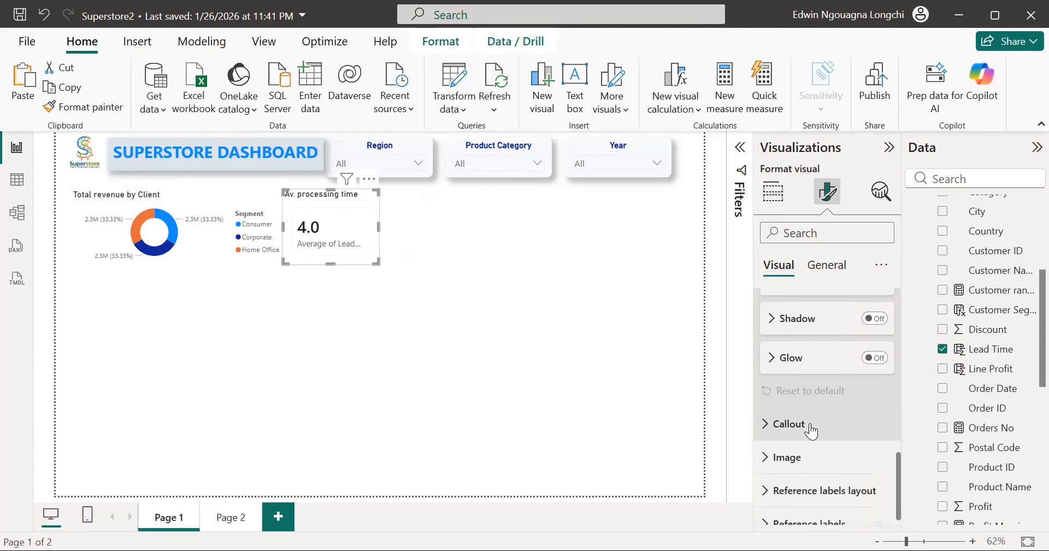
pyautogui.scroll(10, 811, 431)
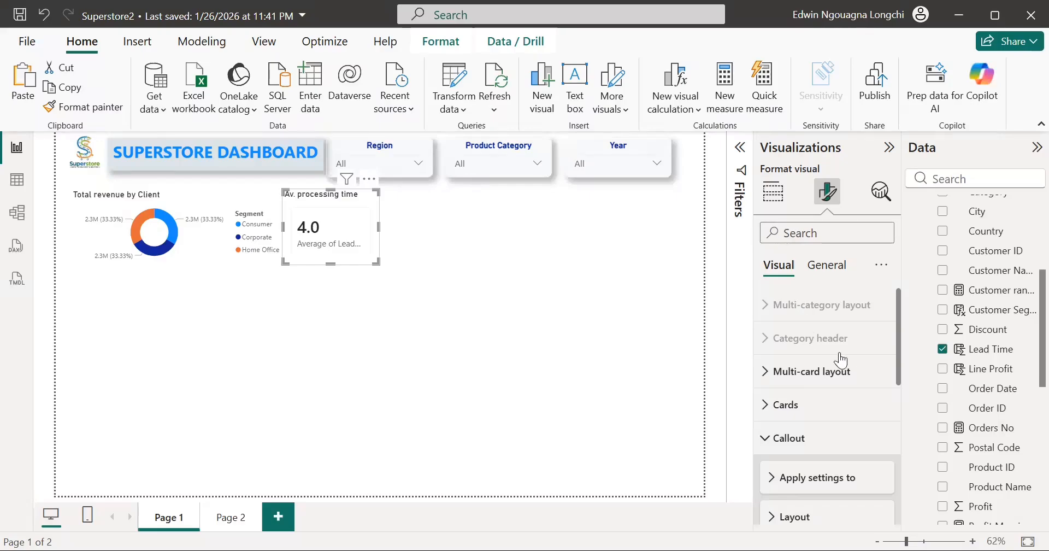
pyautogui.scroll(-5, 823, 329)
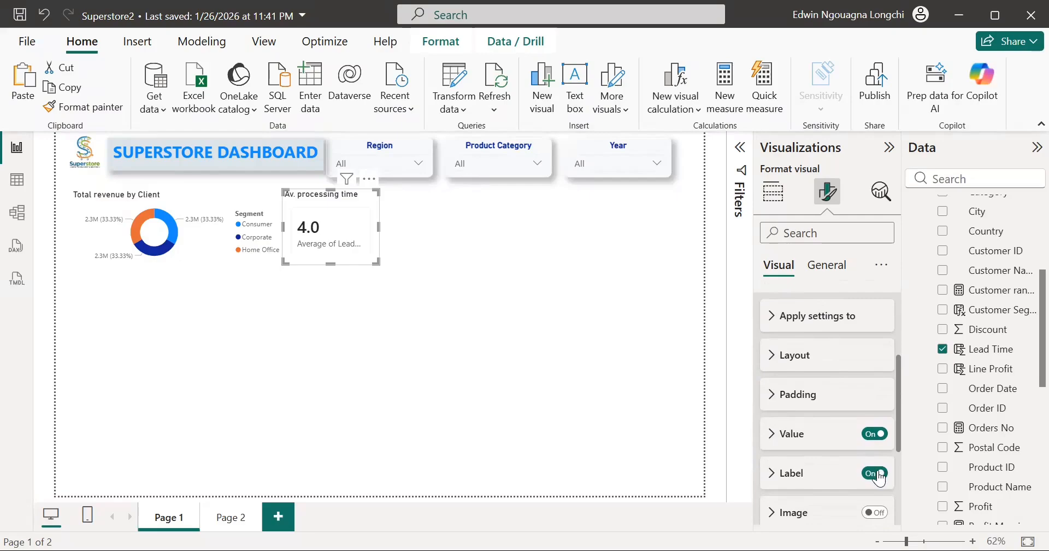
pyautogui.click(876, 473)
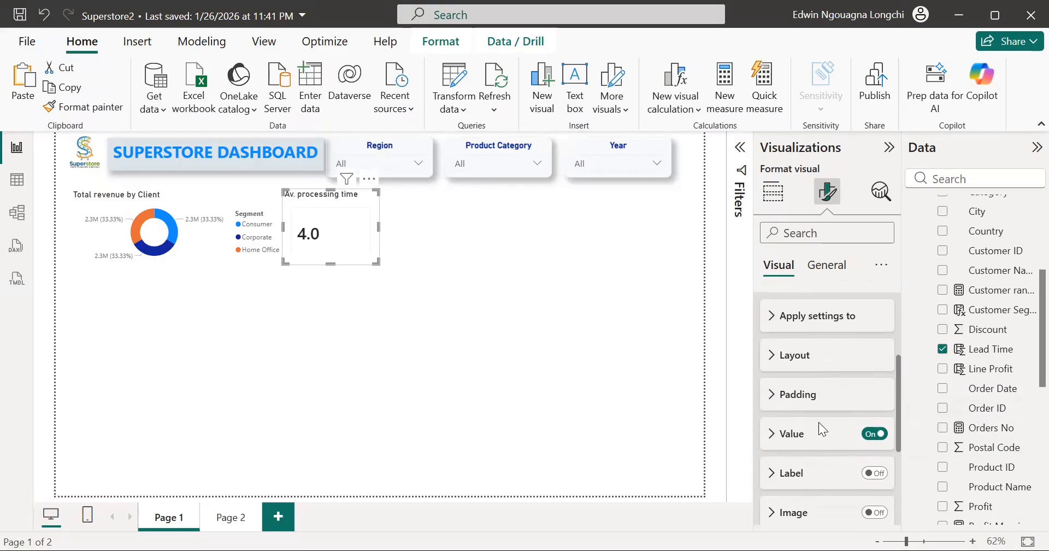
# Examine the processing time card's callout settings, including the layout, vertical alignment, padding and background options.
pyautogui.scroll(1, 818, 422)
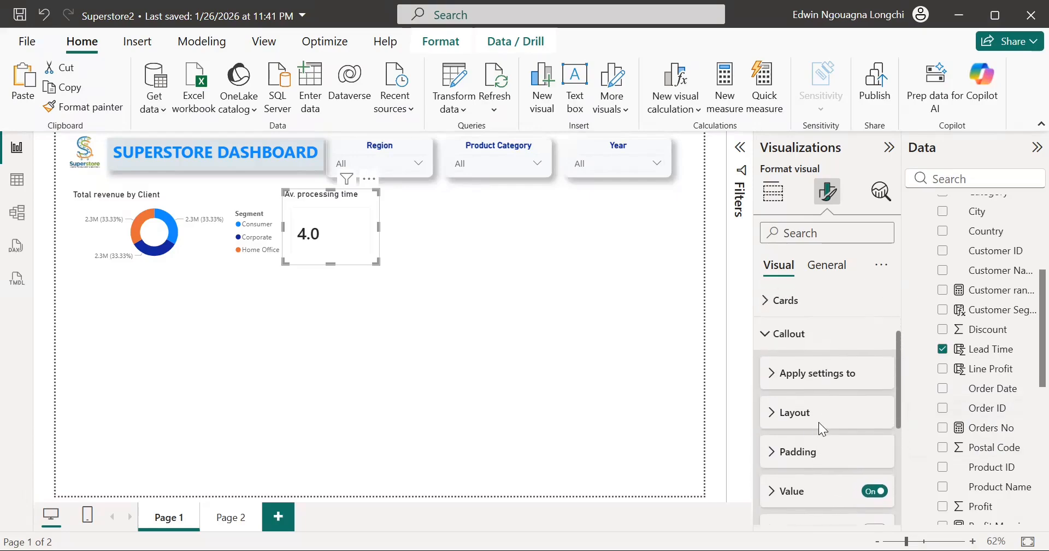
pyautogui.rightClick(818, 422)
pyautogui.click(772, 378)
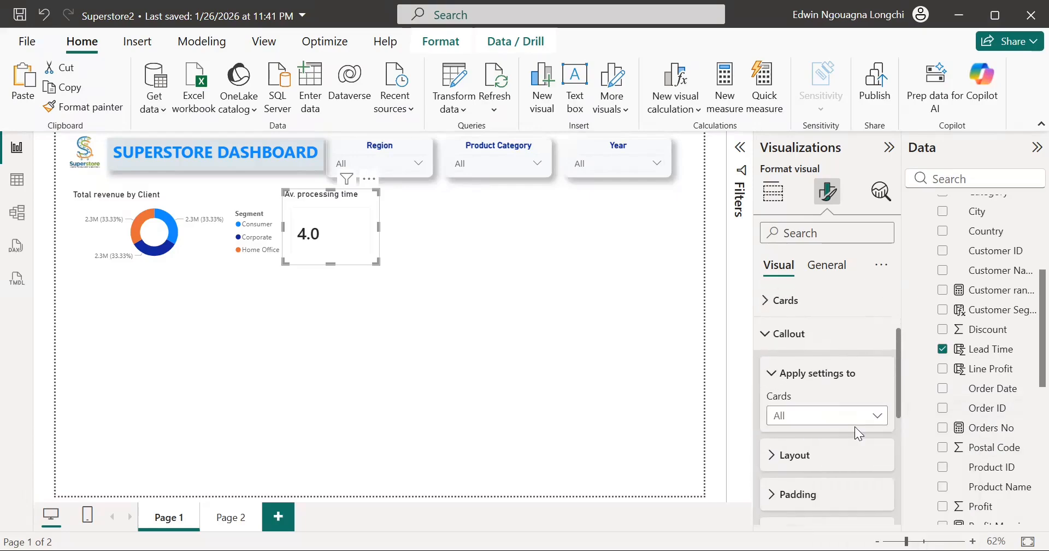
pyautogui.scroll(-1, 855, 426)
pyautogui.click(774, 404)
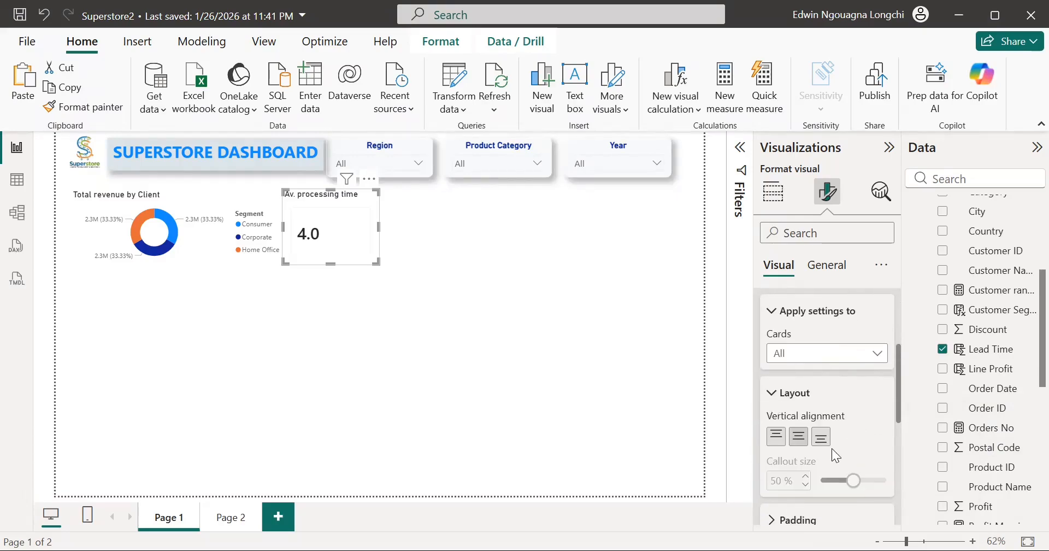
pyautogui.scroll(-1, 832, 448)
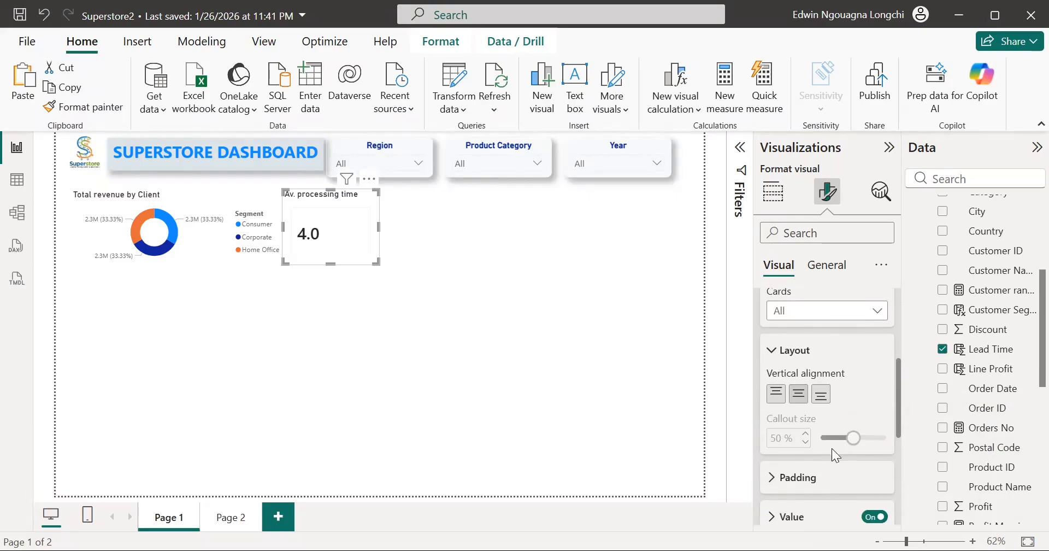
pyautogui.click(780, 468)
pyautogui.scroll(-2, 818, 473)
pyautogui.scroll(-2, 819, 481)
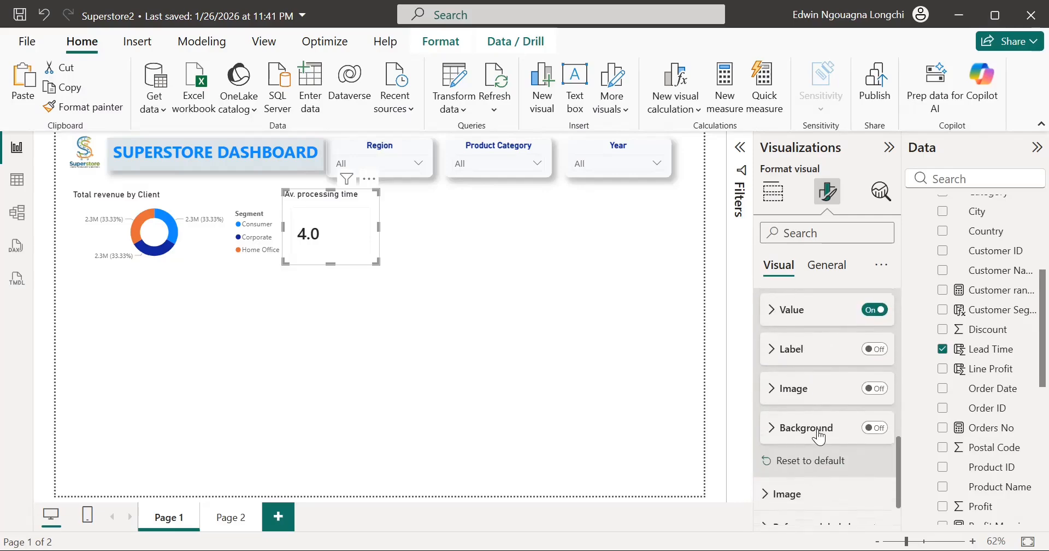
pyautogui.scroll(-1, 820, 429)
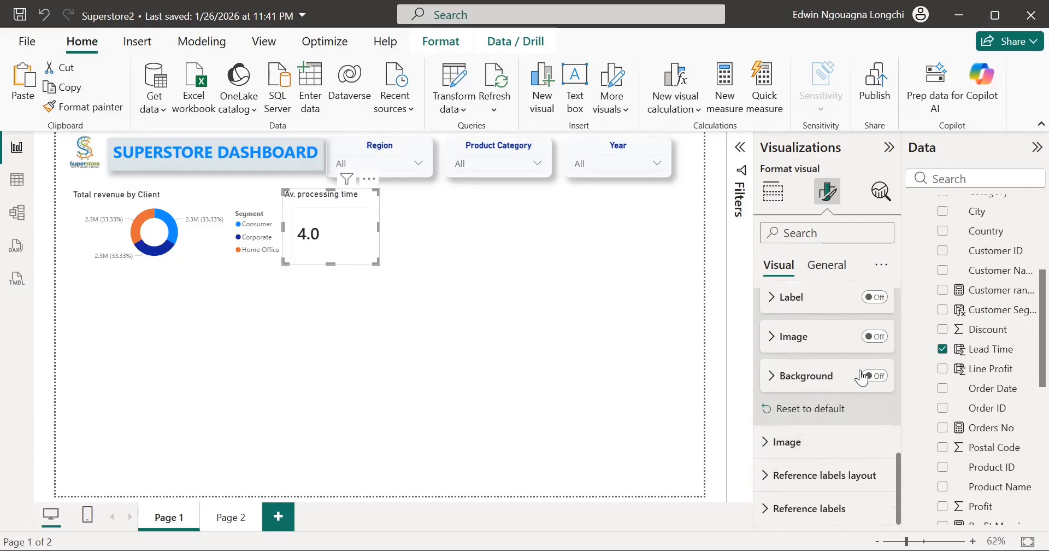
pyautogui.scroll(8, 849, 356)
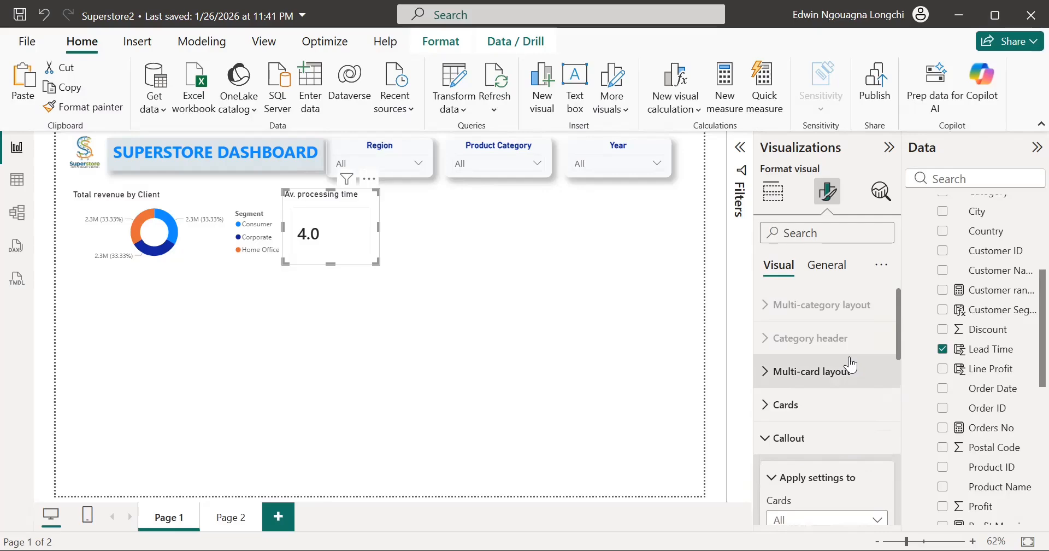
# Try individual padding in place of uniform padding in the processing time visual's card settings.
pyautogui.click(771, 407)
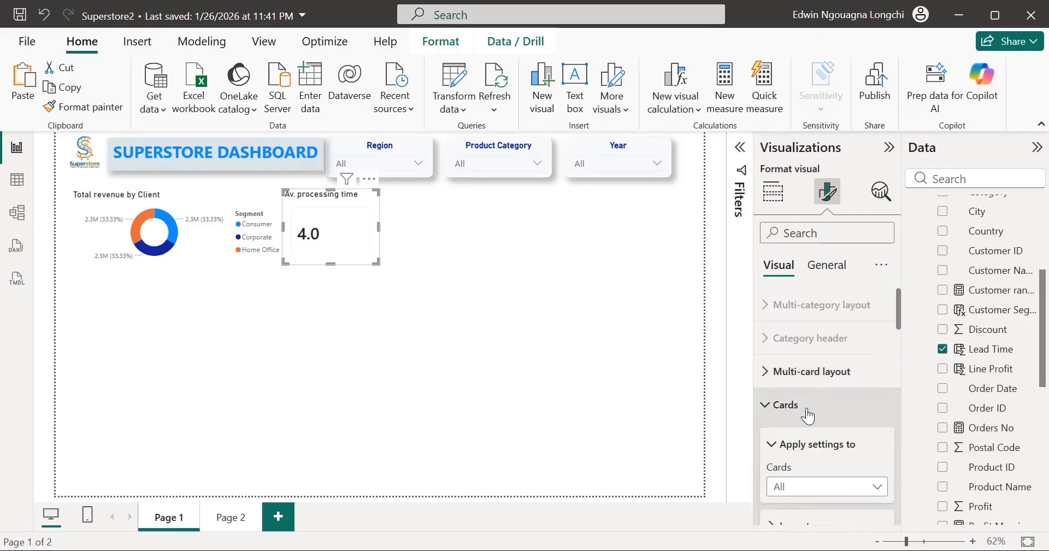
pyautogui.scroll(-3, 806, 407)
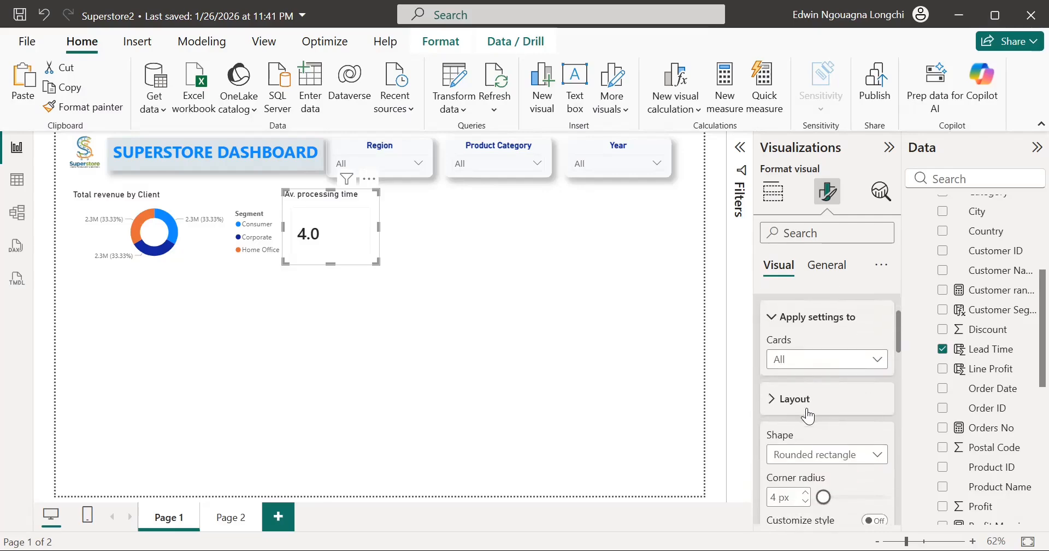
pyautogui.scroll(-5, 807, 415)
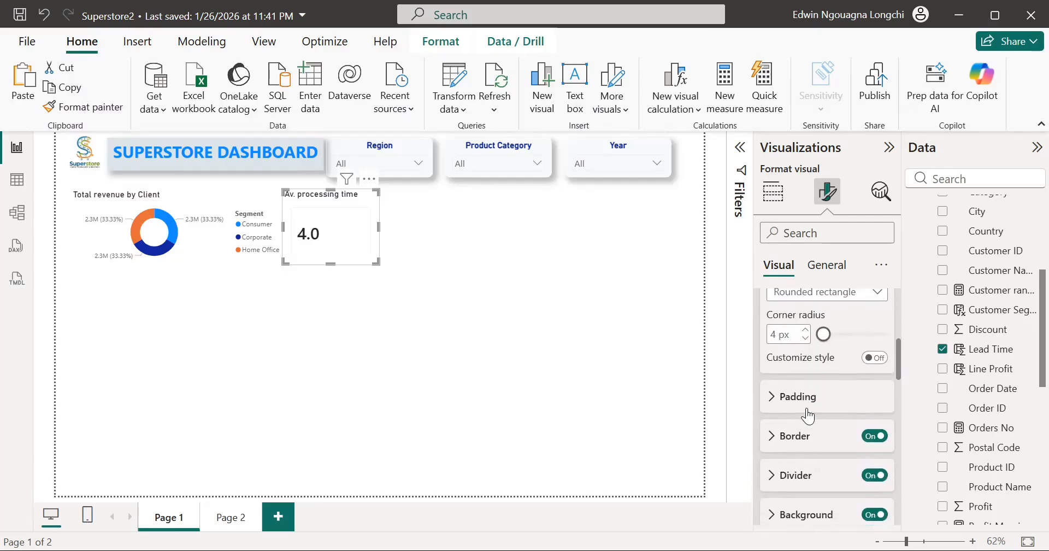
pyautogui.click(771, 361)
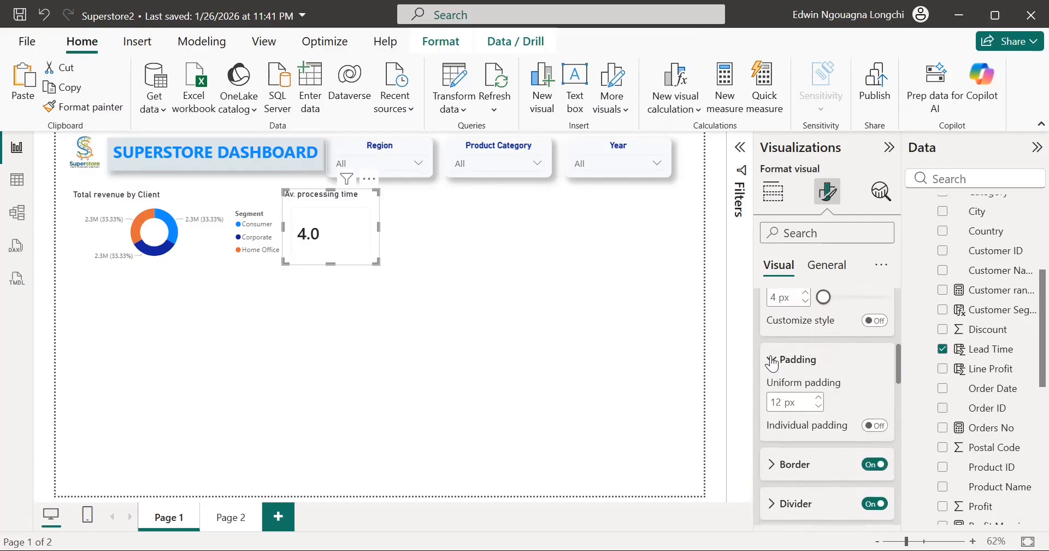
pyautogui.scroll(-1, 836, 432)
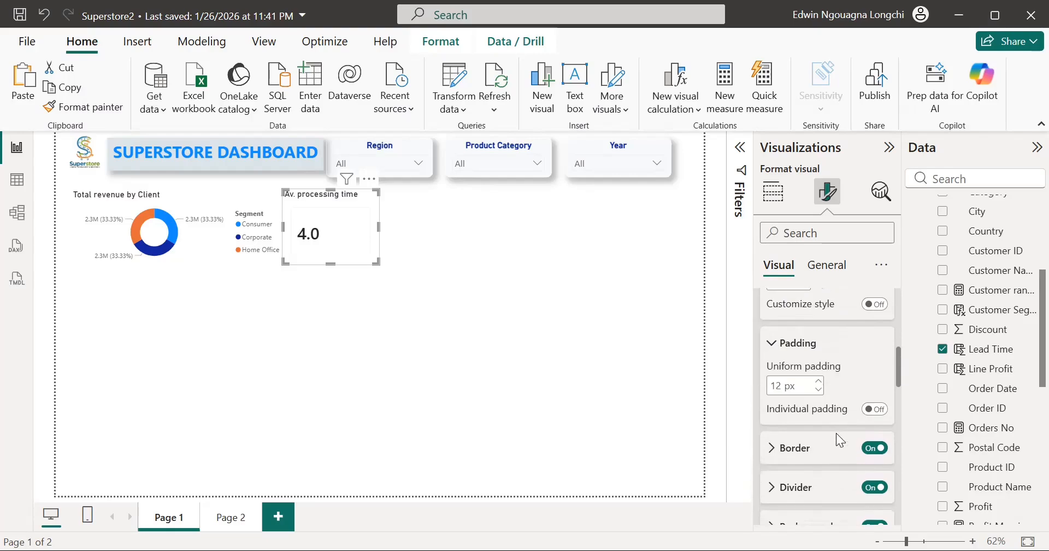
pyautogui.click(875, 406)
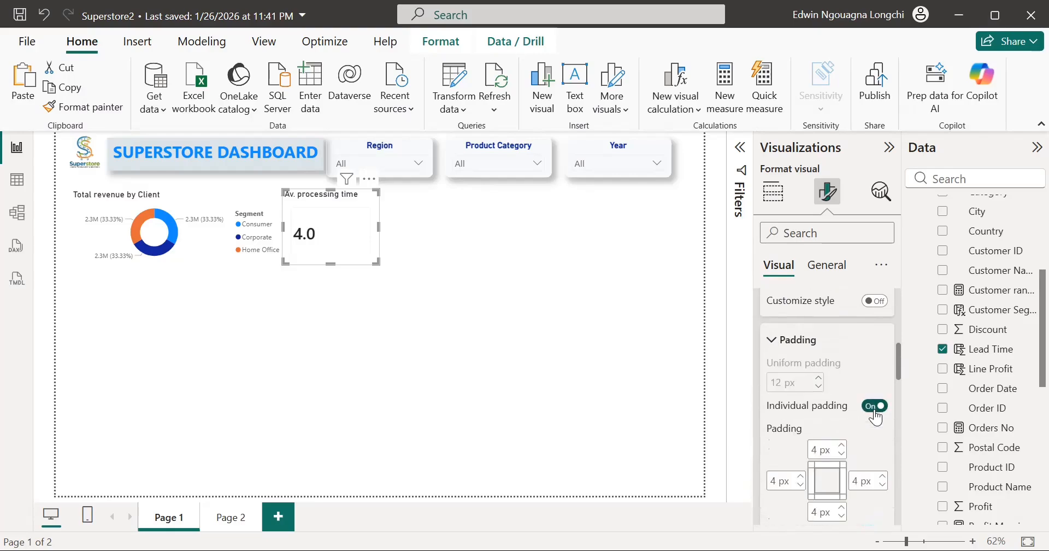
pyautogui.scroll(-2, 809, 437)
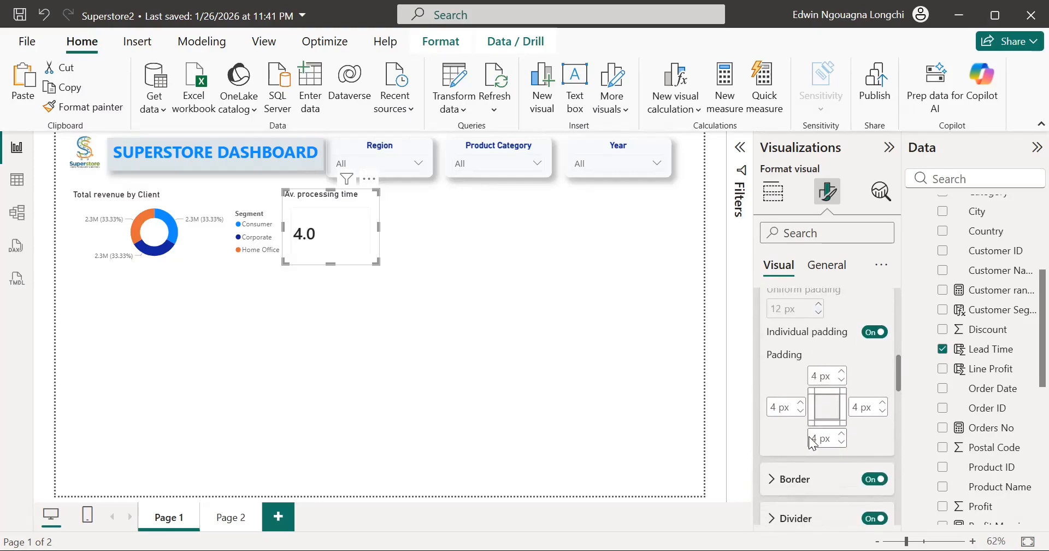
pyautogui.scroll(-3, 813, 441)
pyautogui.scroll(2, 858, 367)
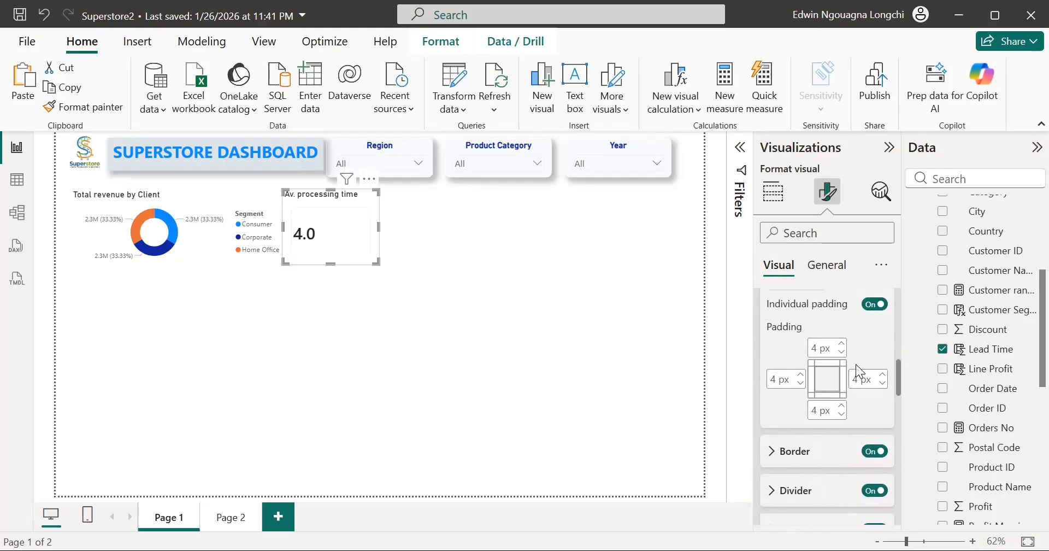
pyautogui.click(874, 303)
# Turn off the inner card border on the processing time visual.
pyautogui.scroll(-2, 868, 420)
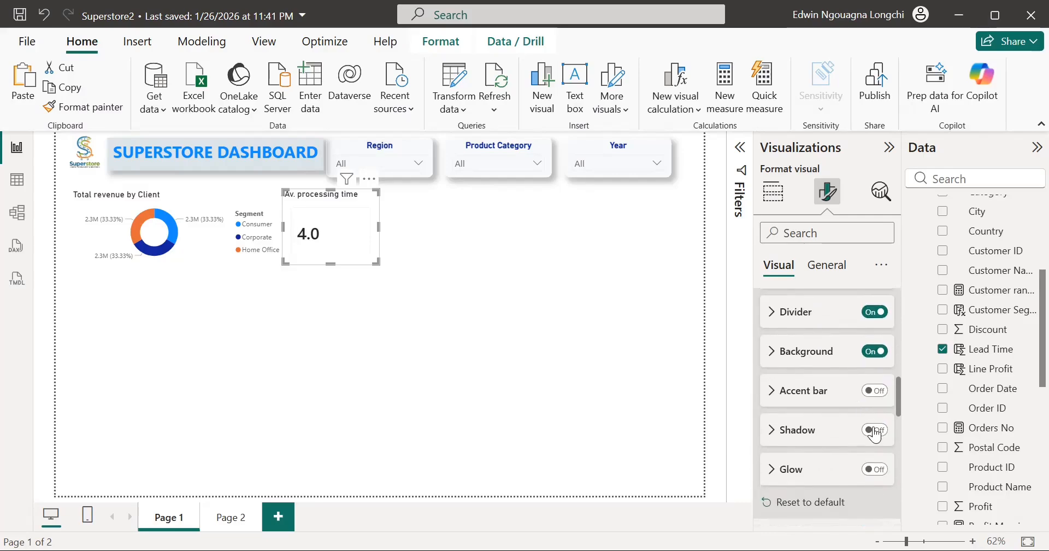
pyautogui.scroll(-1, 863, 376)
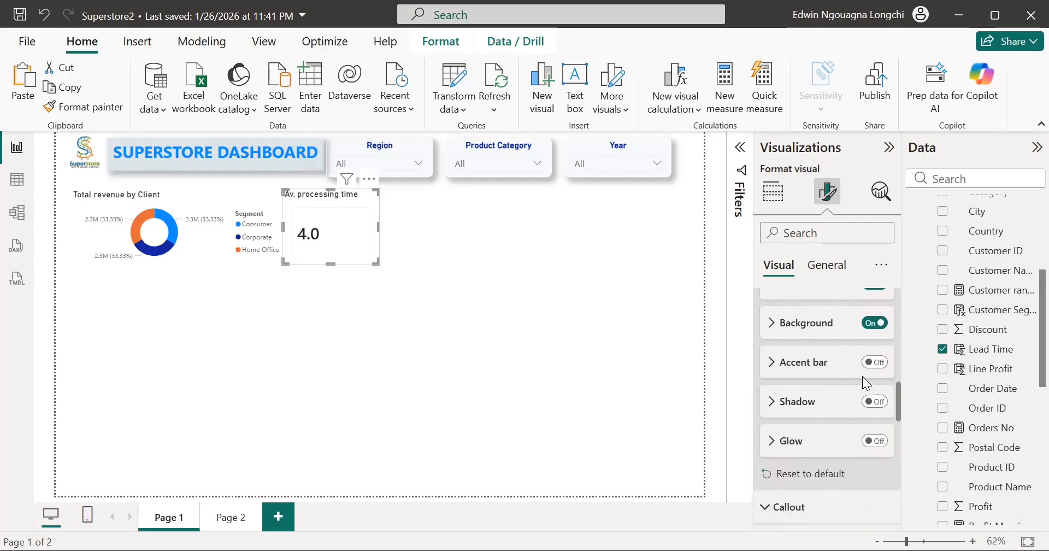
pyautogui.scroll(3, 862, 376)
pyautogui.rightClick(863, 378)
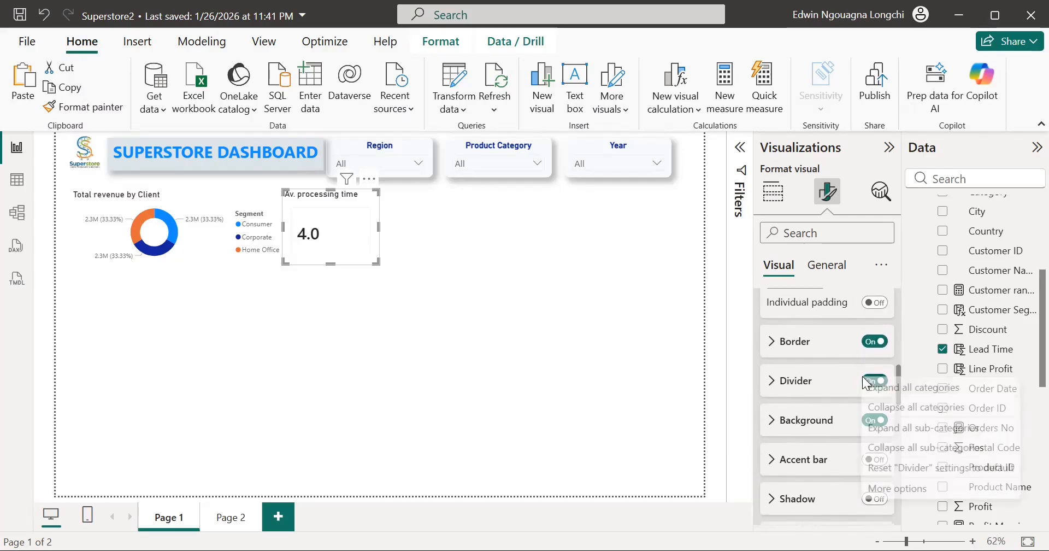
pyautogui.click(880, 341)
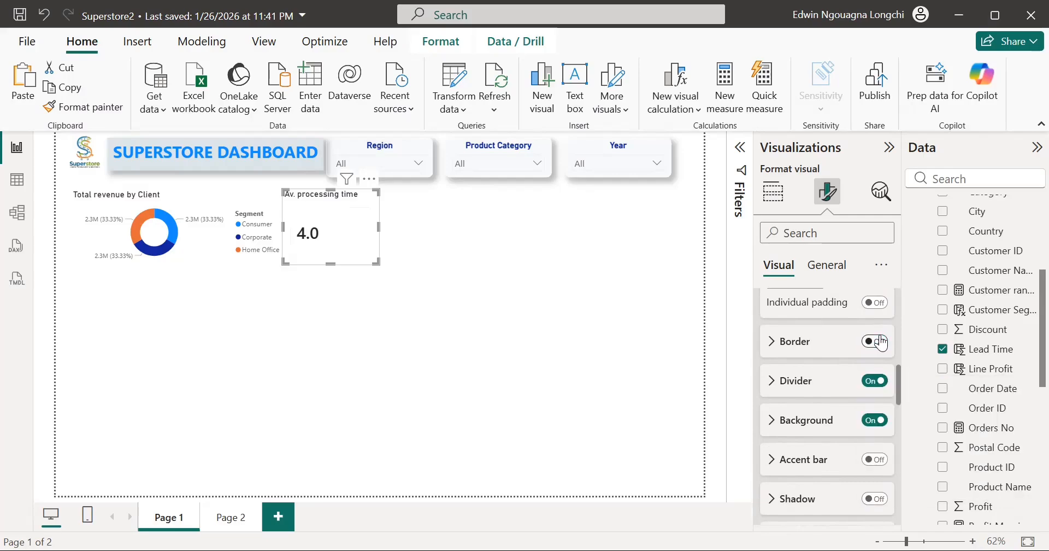
# Enable the shadow and glow effects for the inner card of the processing time visual.
pyautogui.scroll(-2, 851, 390)
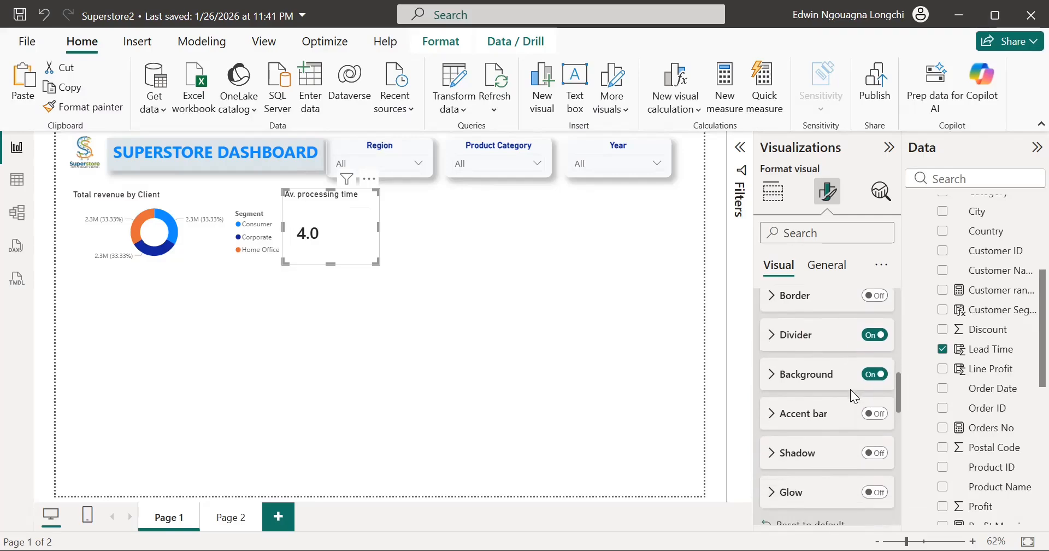
pyautogui.scroll(-1, 865, 408)
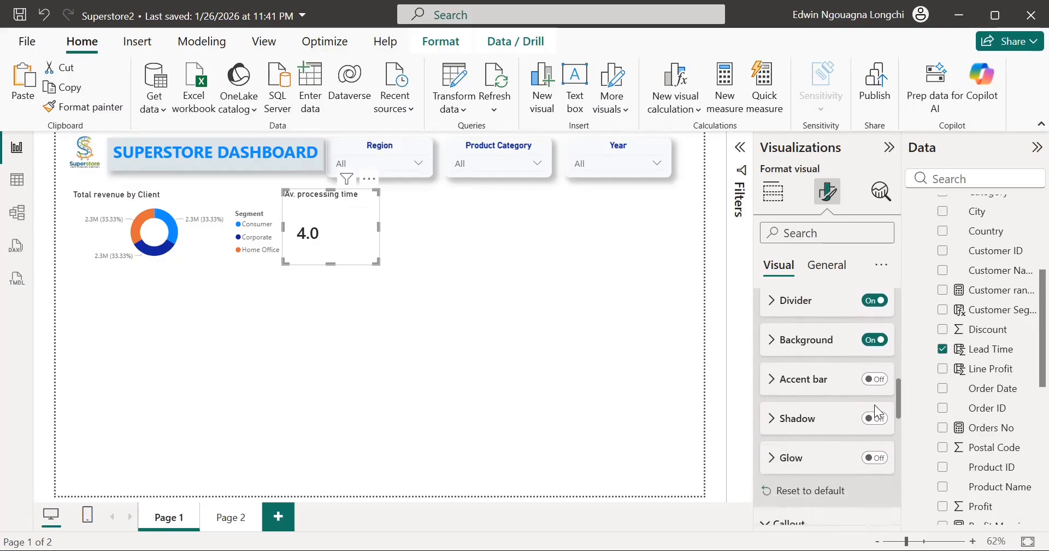
pyautogui.click(874, 418)
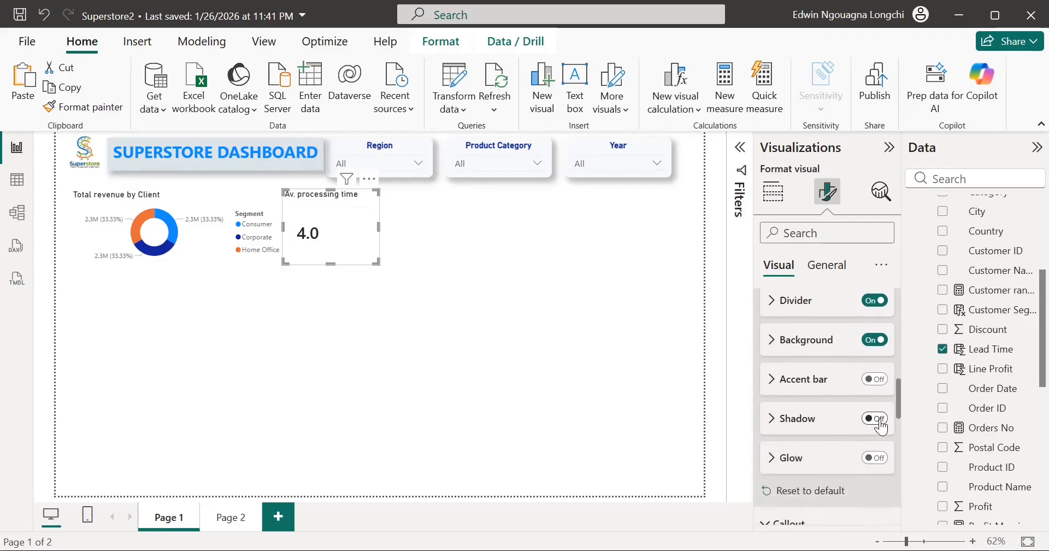
pyautogui.click(876, 457)
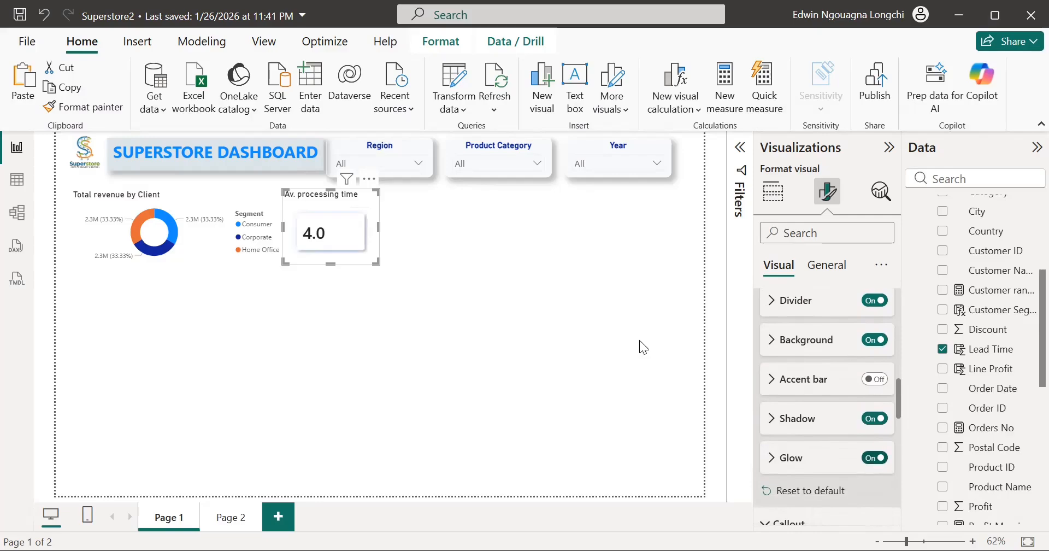
# Center the "Av. processing time" title horizontally and make it bold.
pyautogui.click(825, 266)
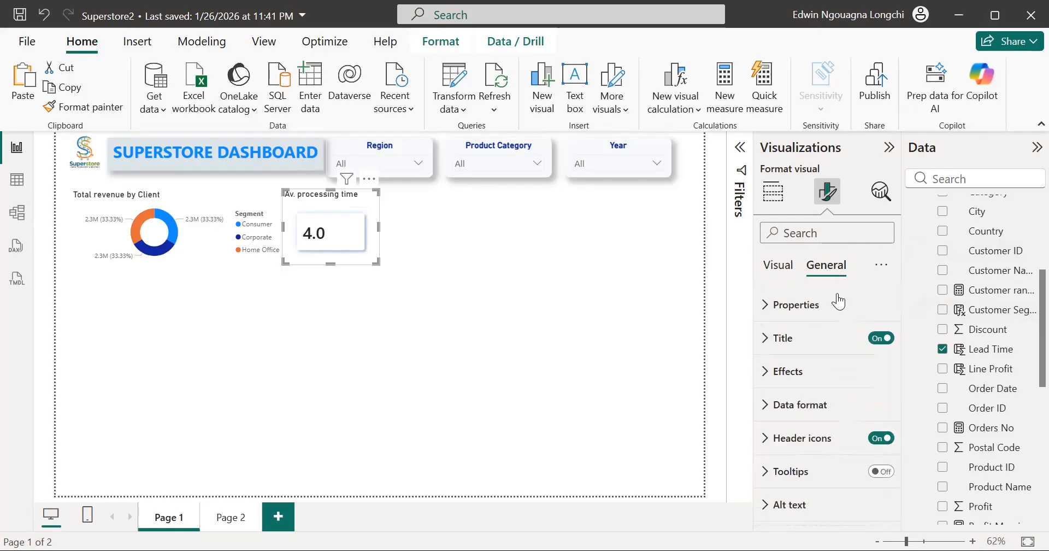
pyautogui.click(774, 338)
pyautogui.scroll(-5, 808, 493)
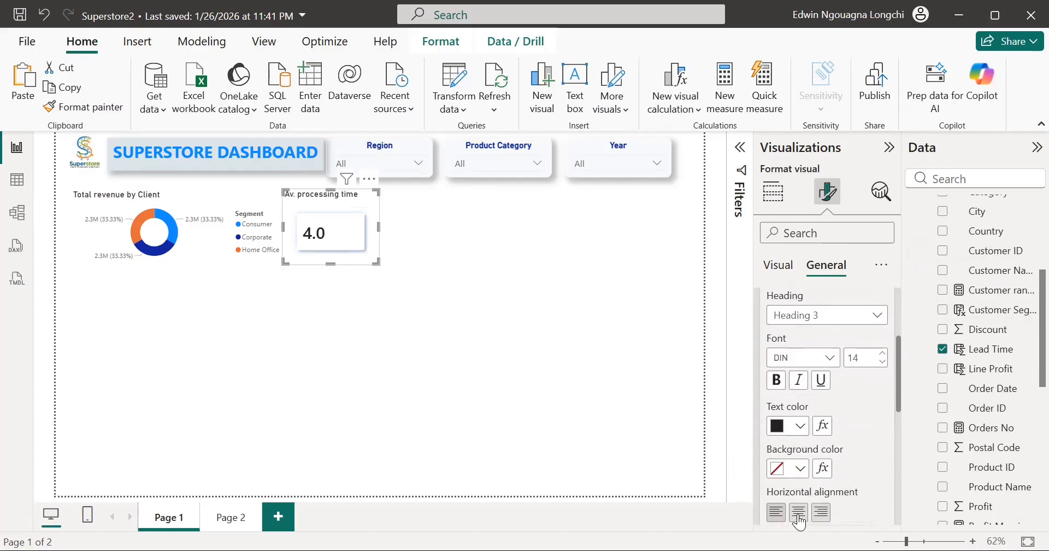
pyautogui.click(798, 515)
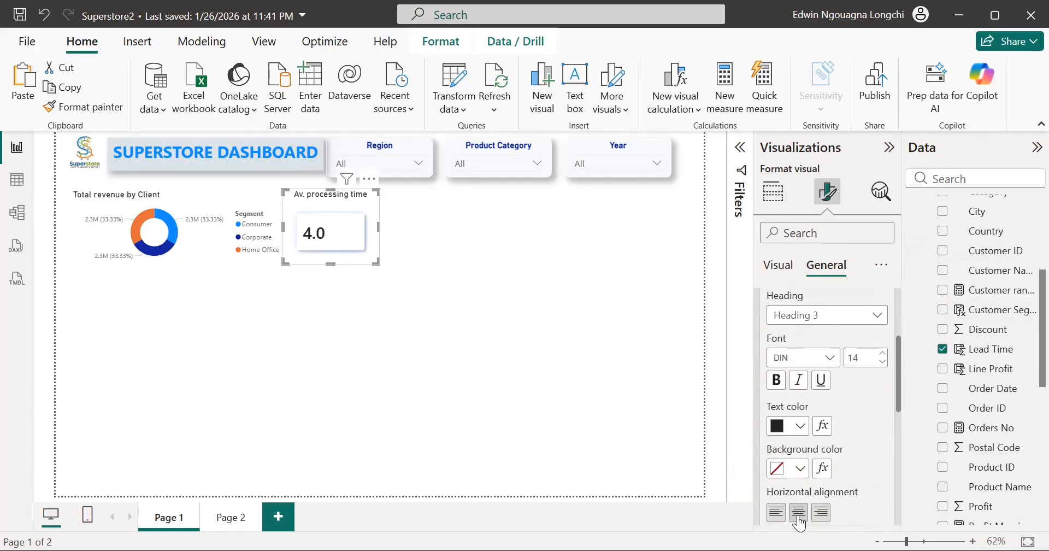
pyautogui.click(771, 385)
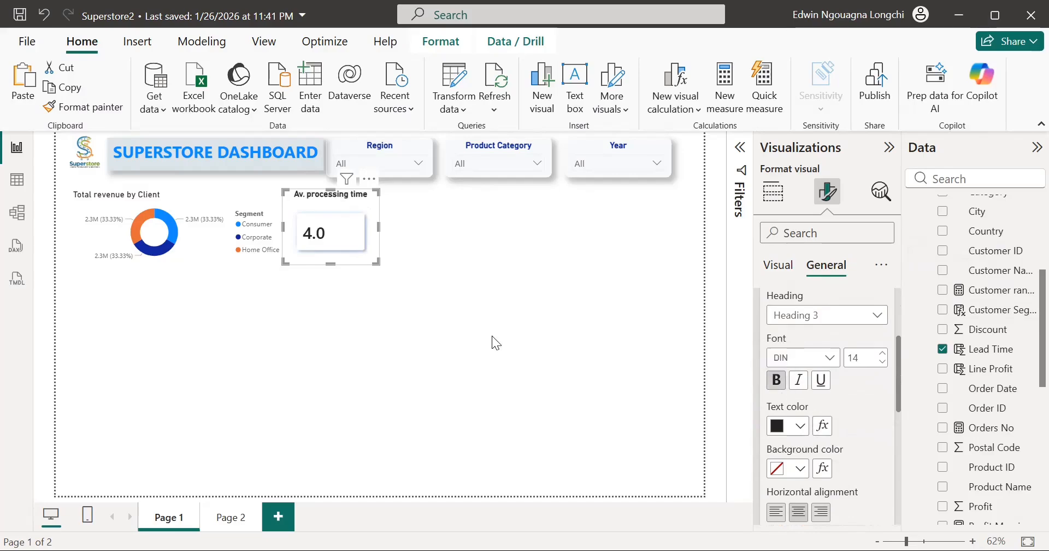
# Make the "Total revenue by Client" donut chart title bold and center it horizontally.
pyautogui.click(207, 190)
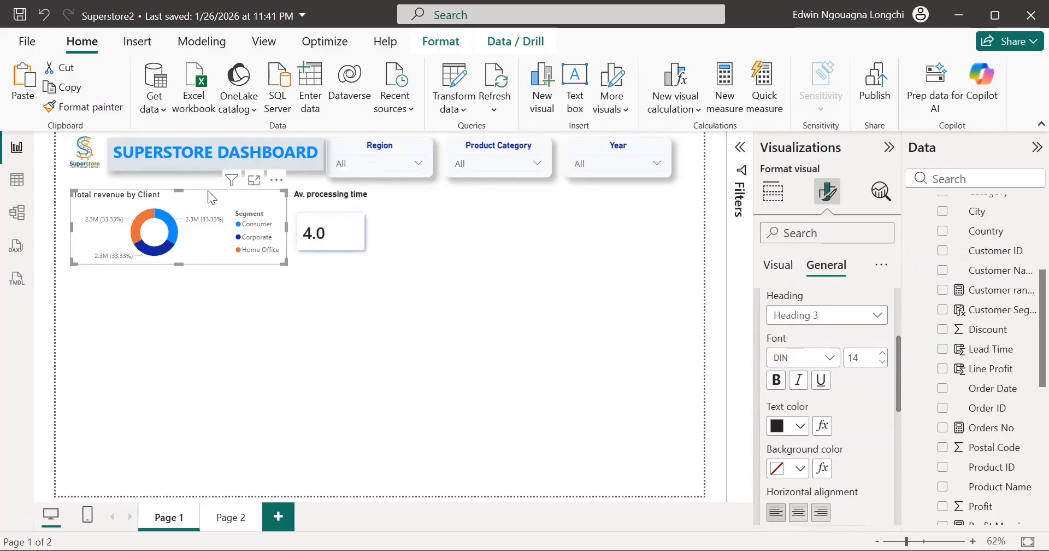
pyautogui.click(776, 379)
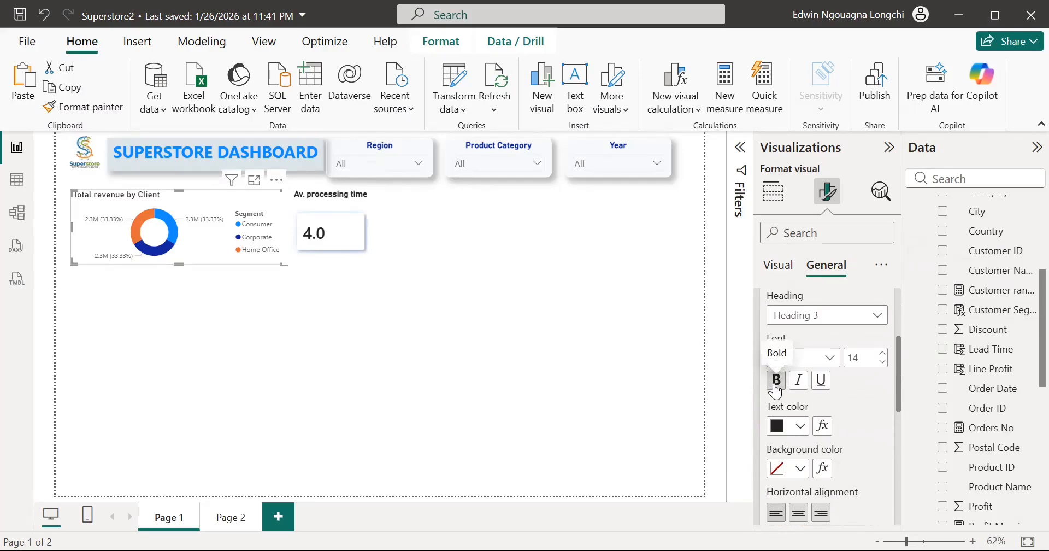
pyautogui.click(798, 511)
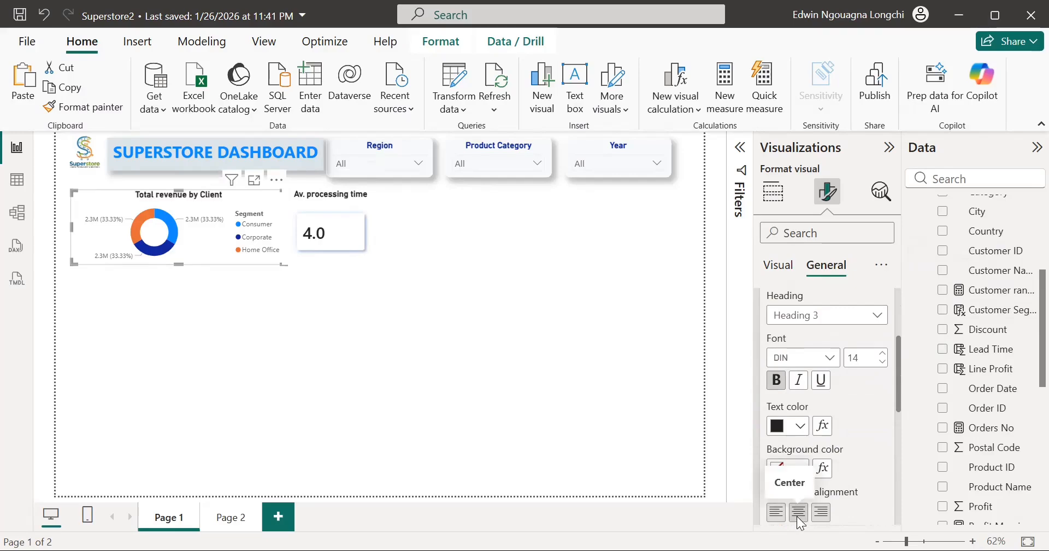
# Set the text color of the "Av. processing time" card title to dark blue.
pyautogui.click(342, 205)
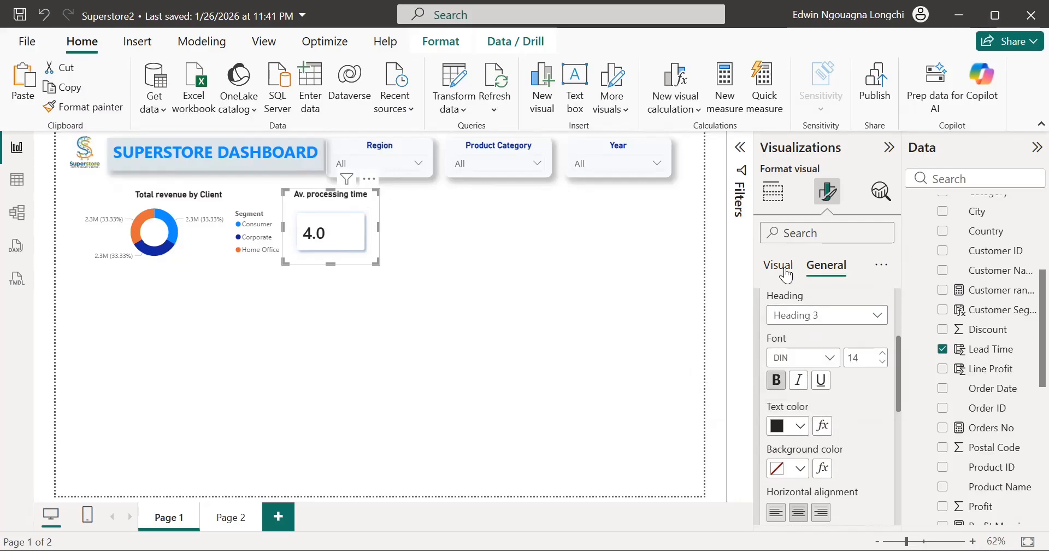
pyautogui.scroll(-1, 812, 414)
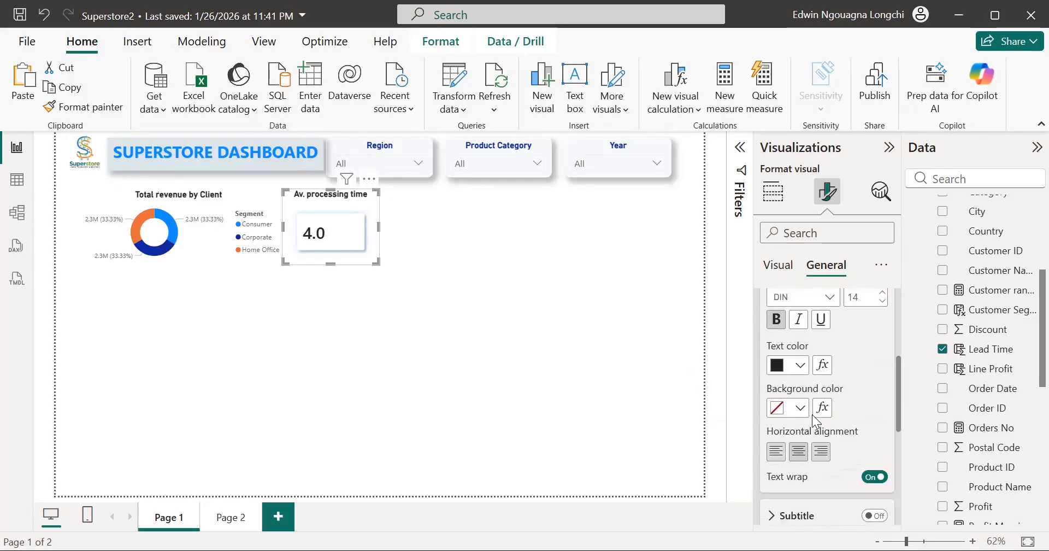
pyautogui.click(806, 359)
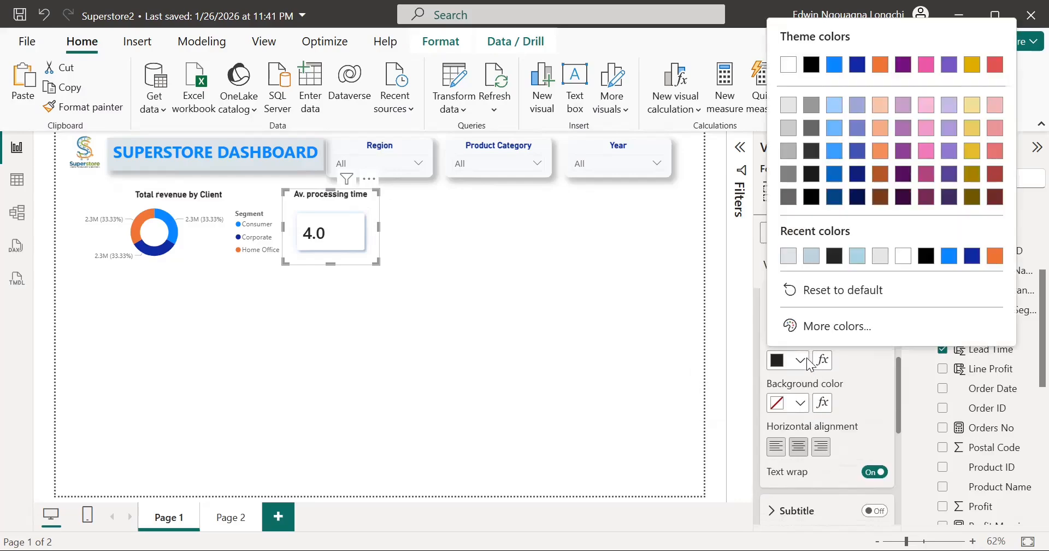
pyautogui.click(972, 256)
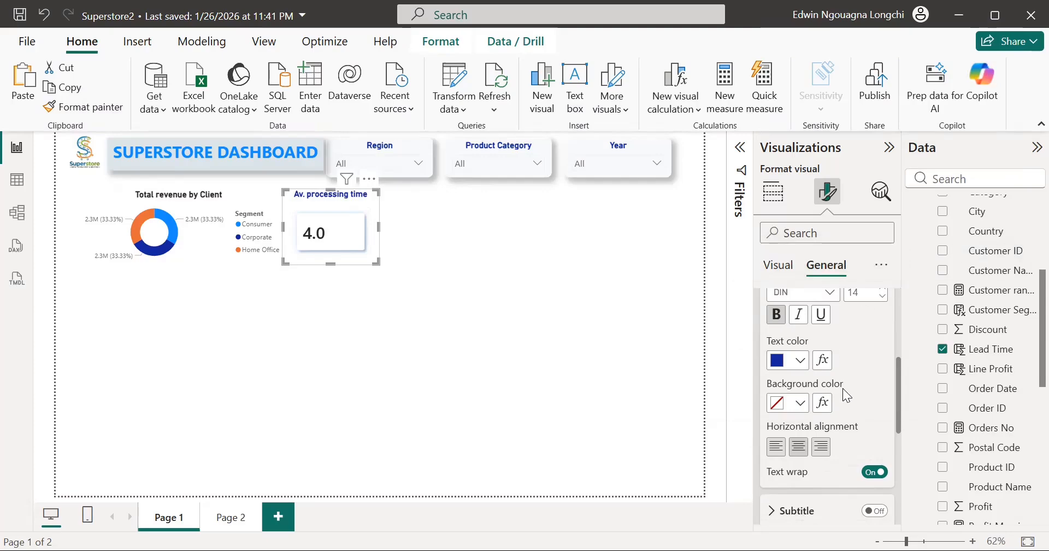
# Set the color of the processing time card's callout value to the same dark blue as its title.
pyautogui.scroll(5, 846, 326)
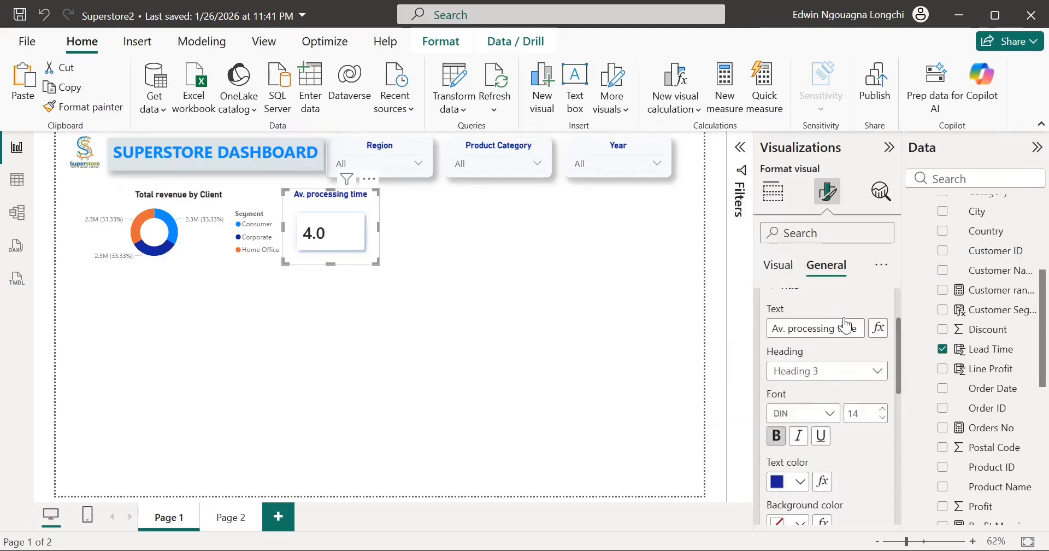
pyautogui.click(778, 266)
pyautogui.scroll(-5, 852, 462)
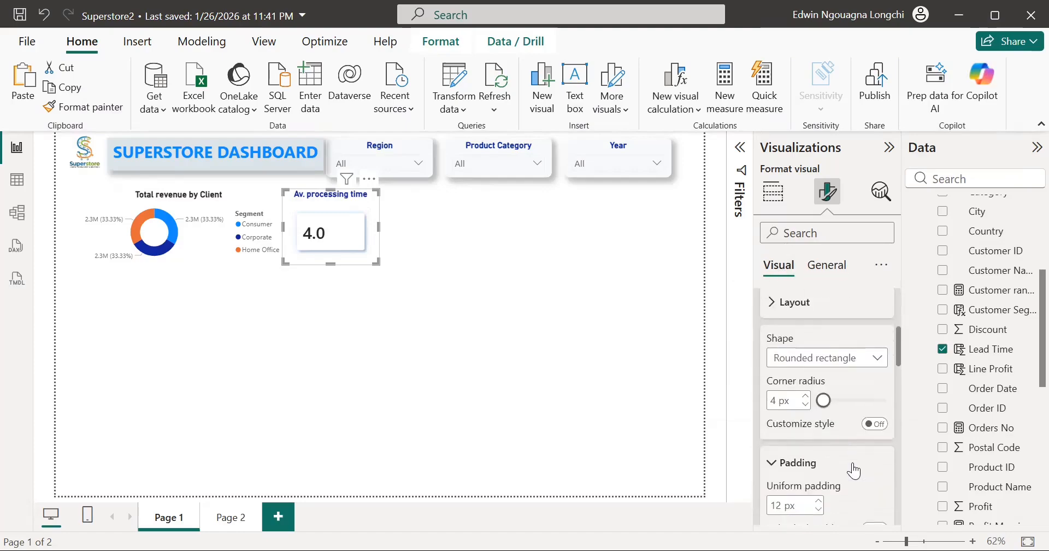
pyautogui.scroll(-8, 852, 462)
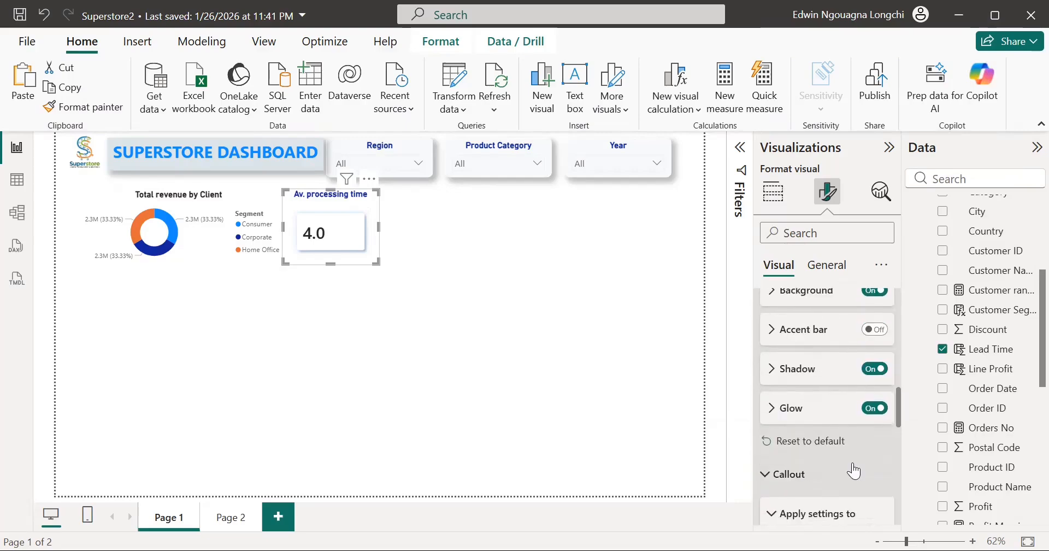
pyautogui.scroll(-6, 853, 468)
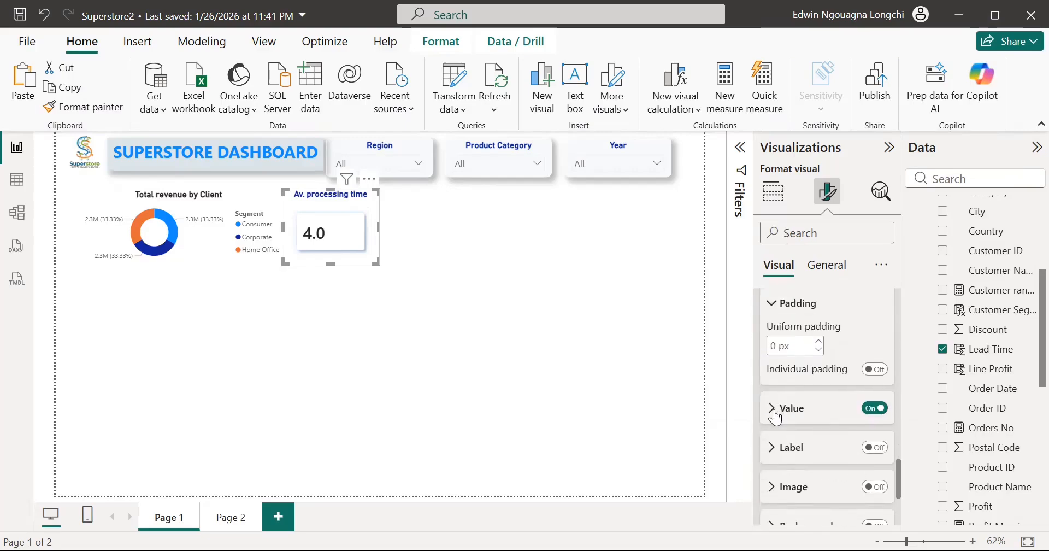
pyautogui.click(773, 411)
pyautogui.scroll(-3, 819, 431)
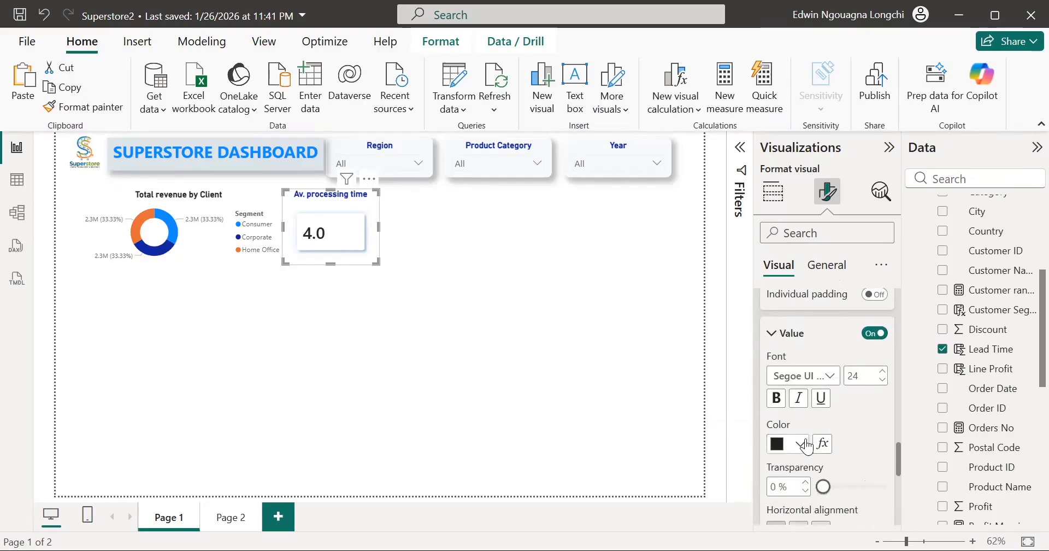
pyautogui.click(801, 444)
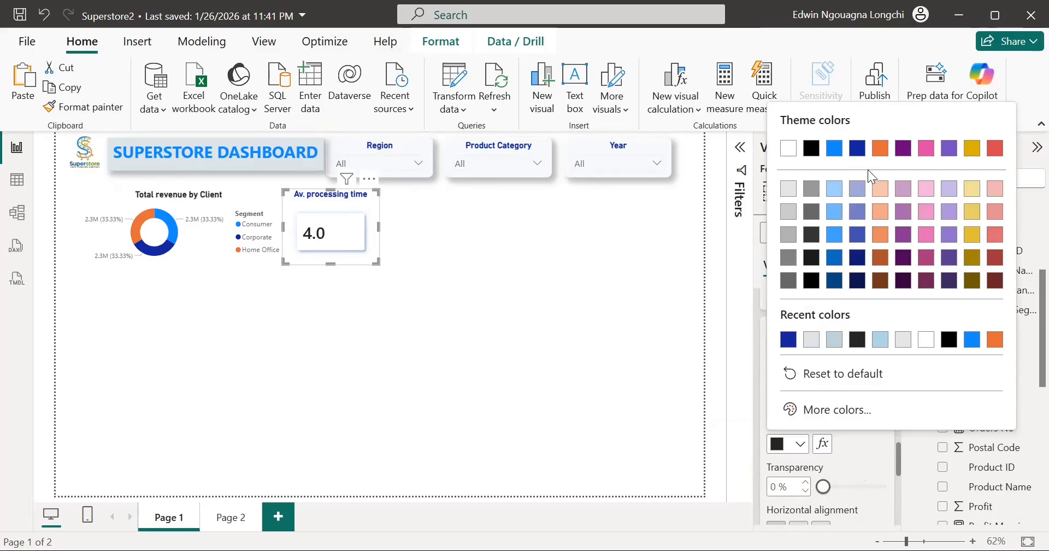
pyautogui.click(790, 342)
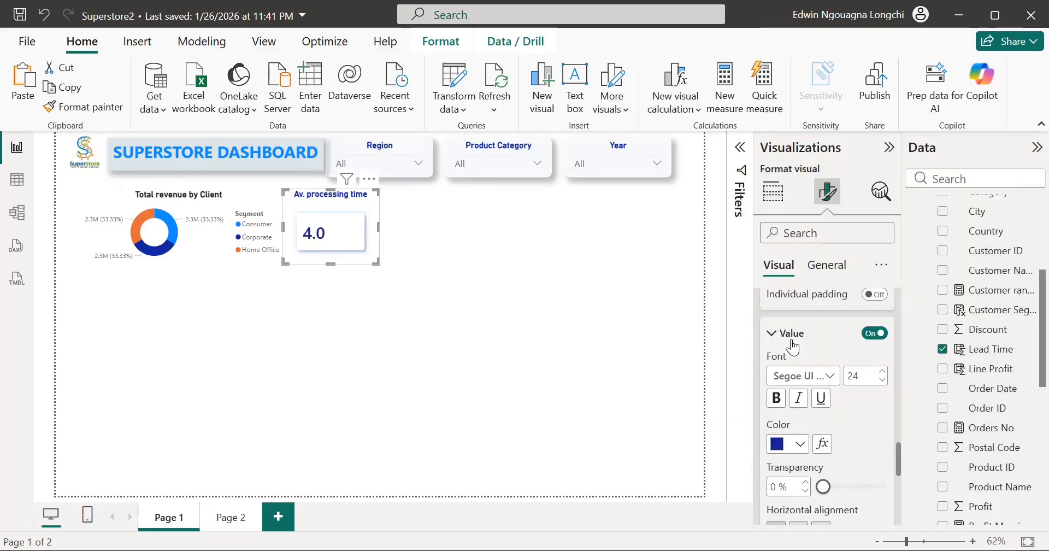
# Center the processing time card's callout value horizontally.
pyautogui.scroll(-3, 807, 451)
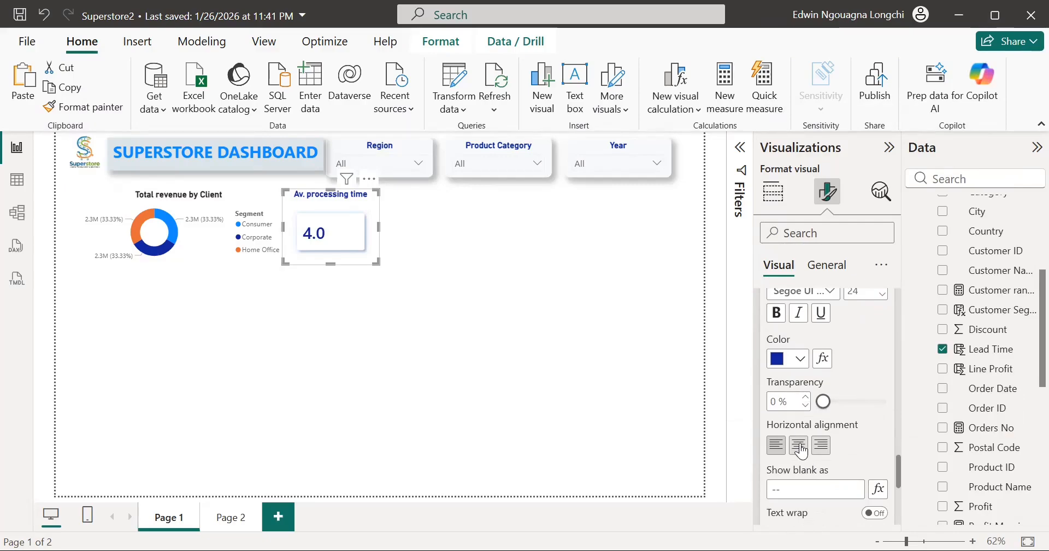
pyautogui.click(799, 447)
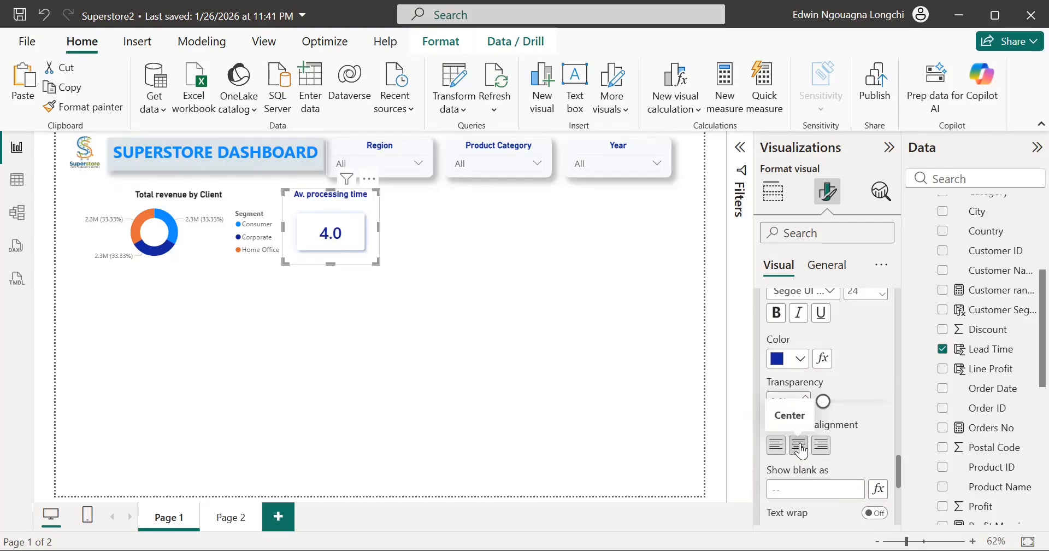
pyautogui.click(437, 247)
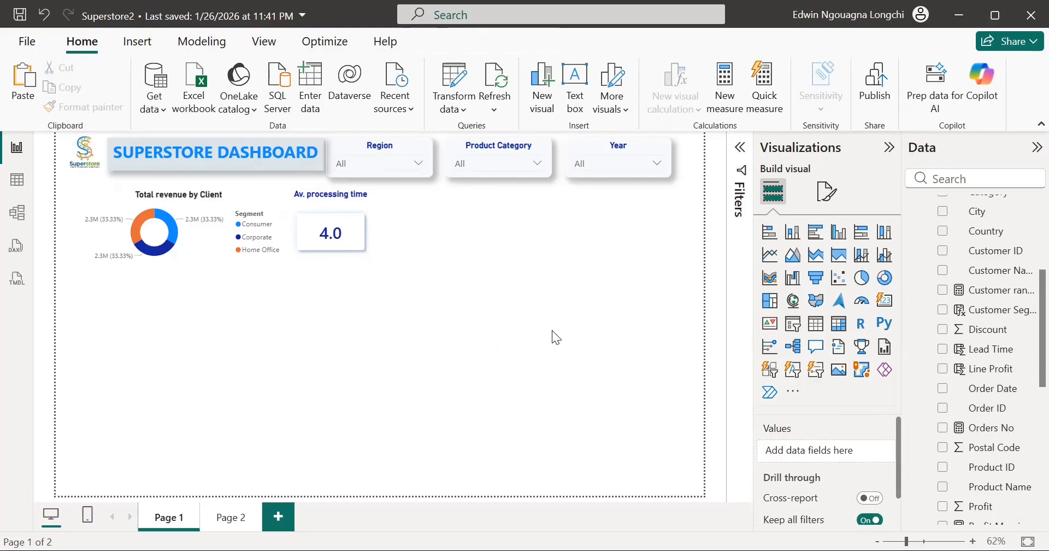
# Try a light gray background fill on the processing time card and undo it.
pyautogui.click(368, 208)
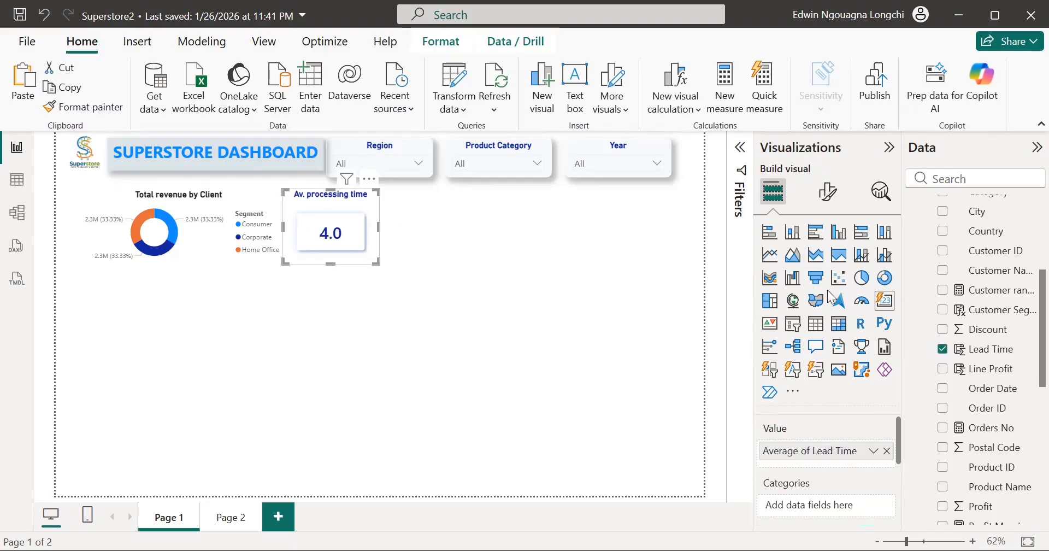
pyautogui.click(825, 201)
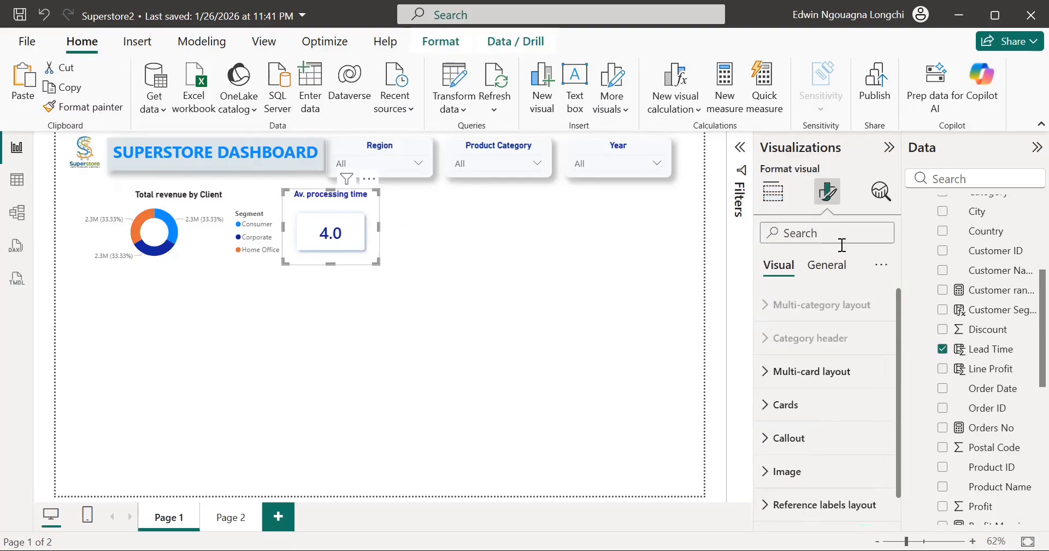
pyautogui.scroll(-1, 819, 410)
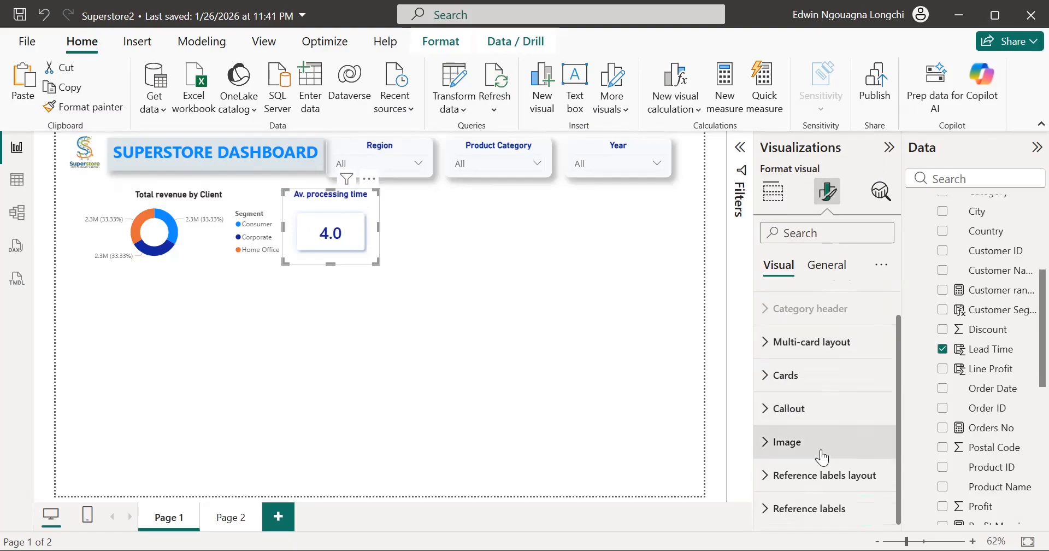
pyautogui.click(832, 268)
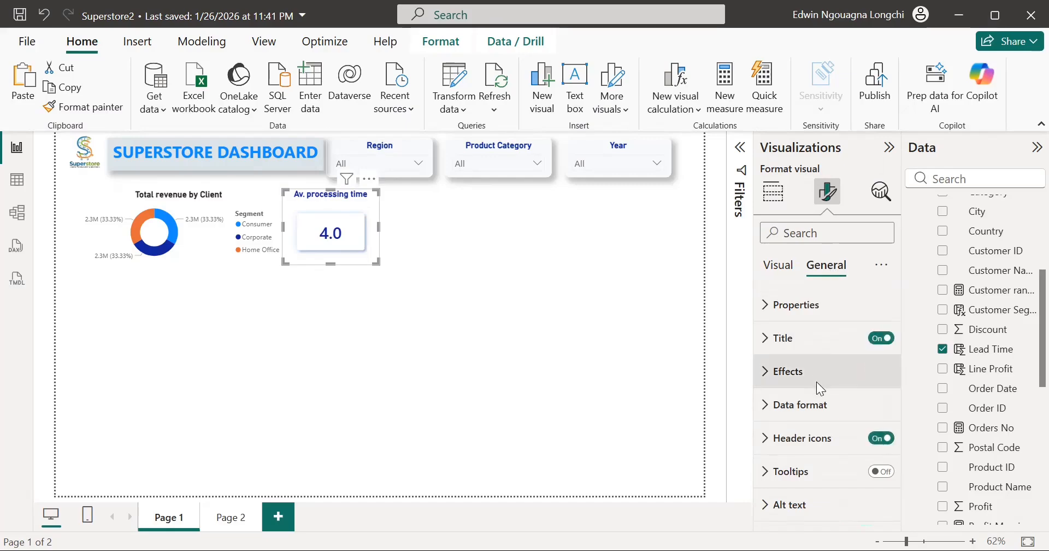
pyautogui.click(792, 266)
pyautogui.scroll(-1, 807, 389)
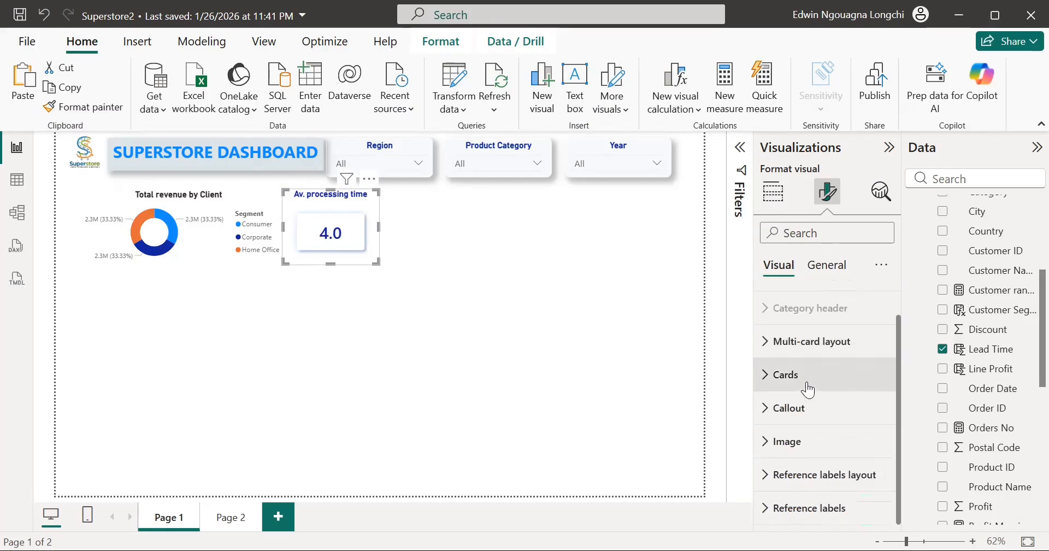
pyautogui.click(768, 382)
pyautogui.scroll(-10, 804, 416)
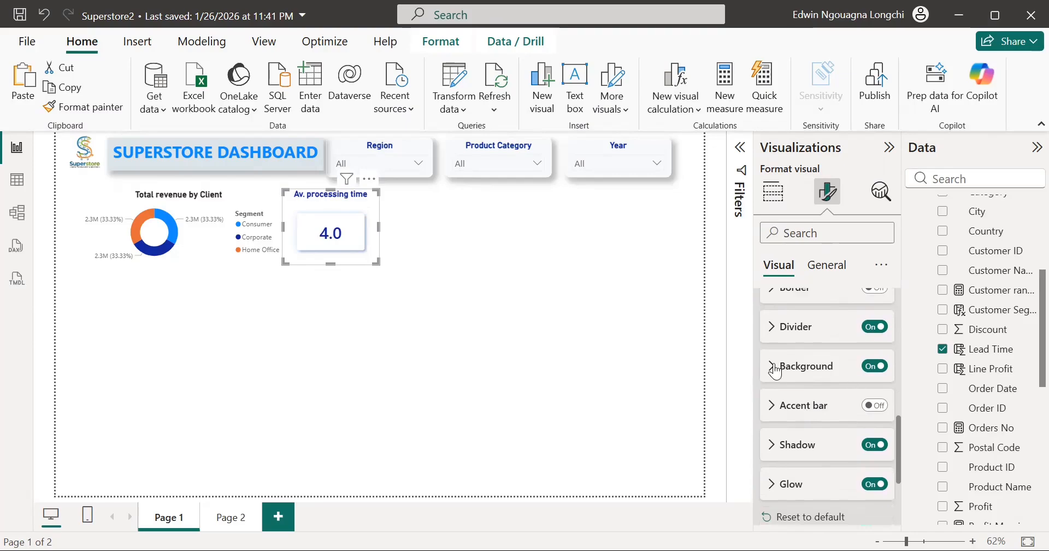
pyautogui.click(773, 367)
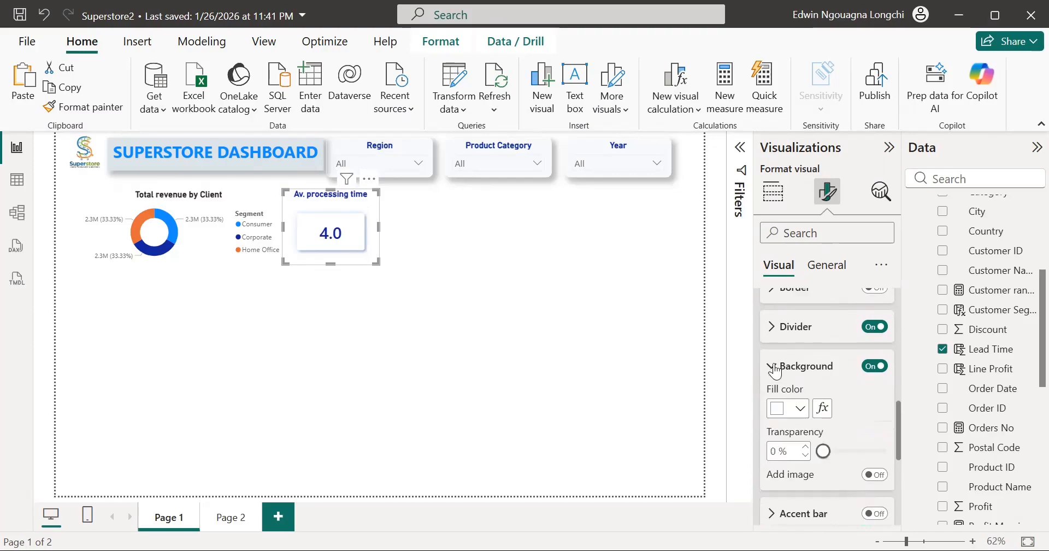
pyautogui.click(800, 410)
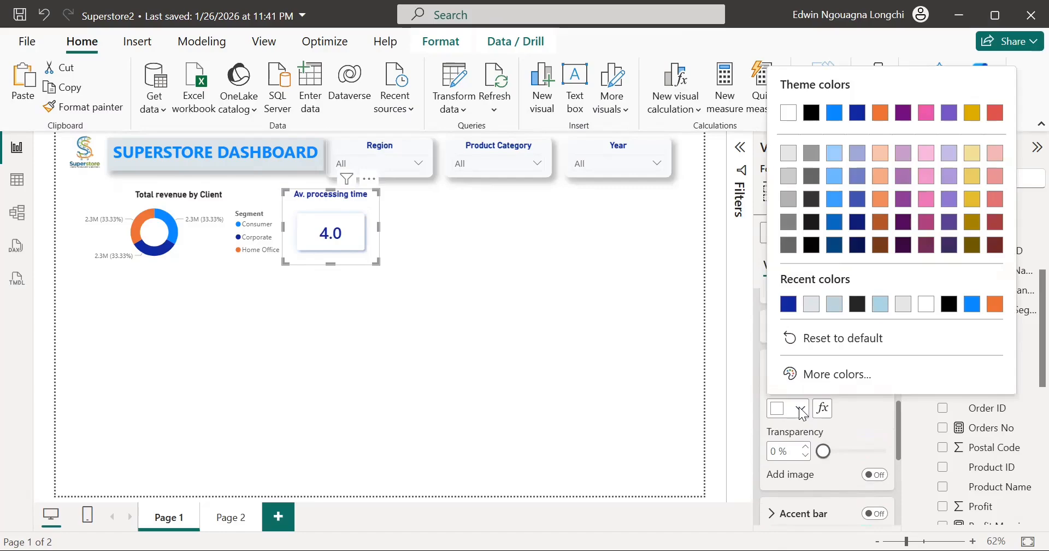
pyautogui.click(812, 304)
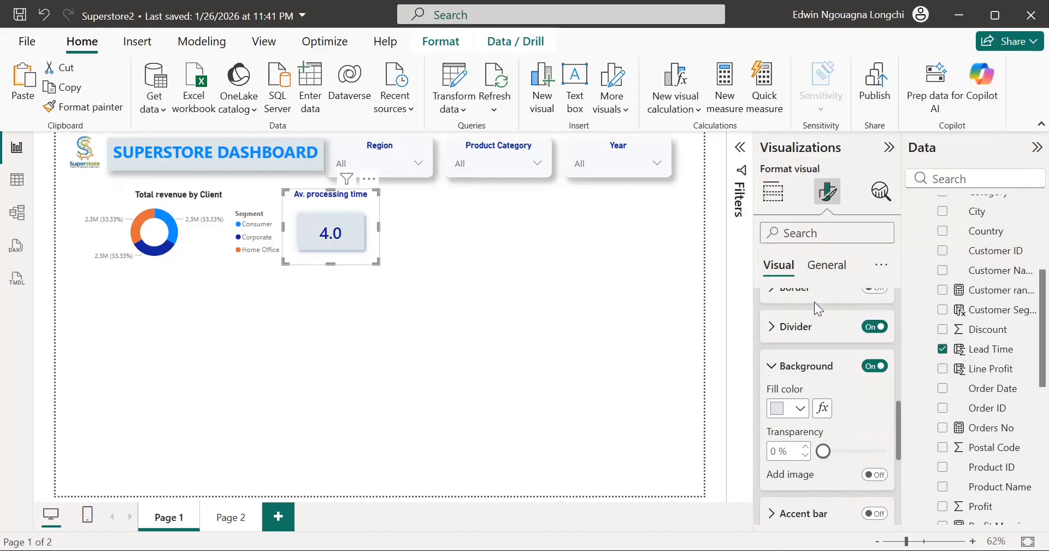
pyautogui.click(802, 410)
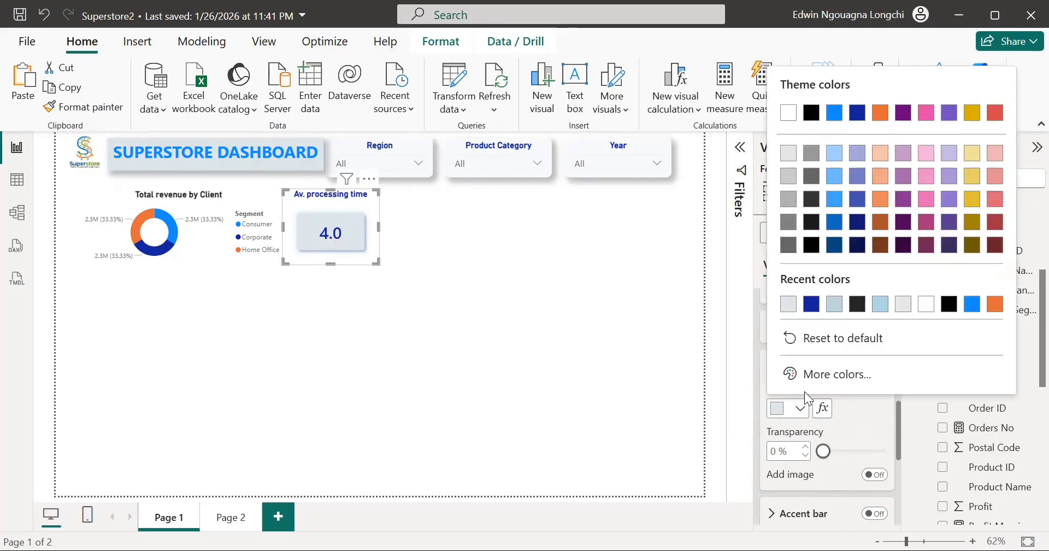
pyautogui.press('Escape')
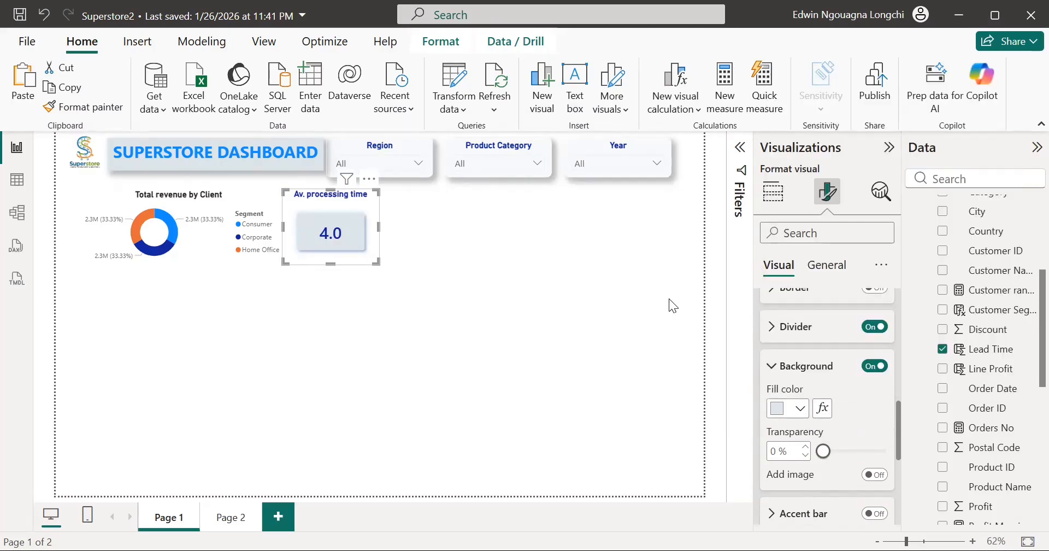
pyautogui.hotkey('ctrl', 'z')
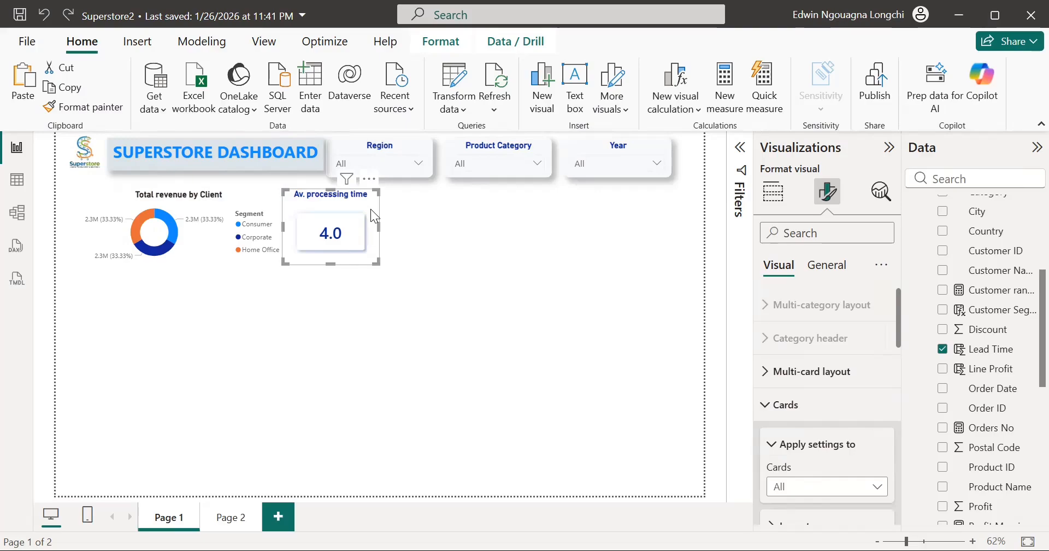
pyautogui.click(421, 210)
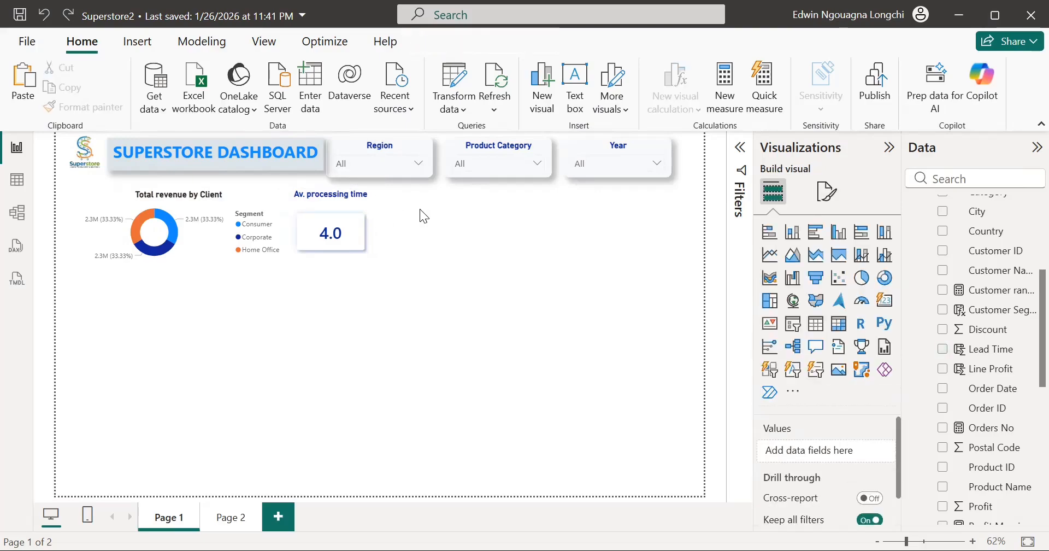
# Duplicate the processing time card and place the copy directly to the right of the original.
pyautogui.click(411, 209)
pyautogui.hotkey('ctrl', 'c')
pyautogui.hotkey('ctrl', 'v')
pyautogui.moveTo(365, 209); pyautogui.dragTo(455, 209)
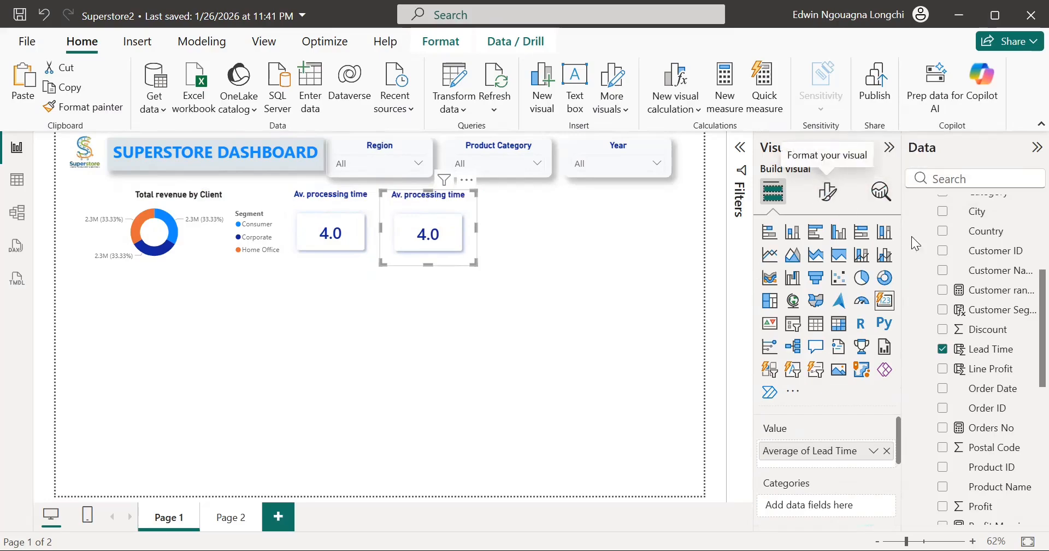
# Replace the Average of Lead Time value in the duplicated card with the Orders No measure from the Superstore table.
pyautogui.click(886, 451)
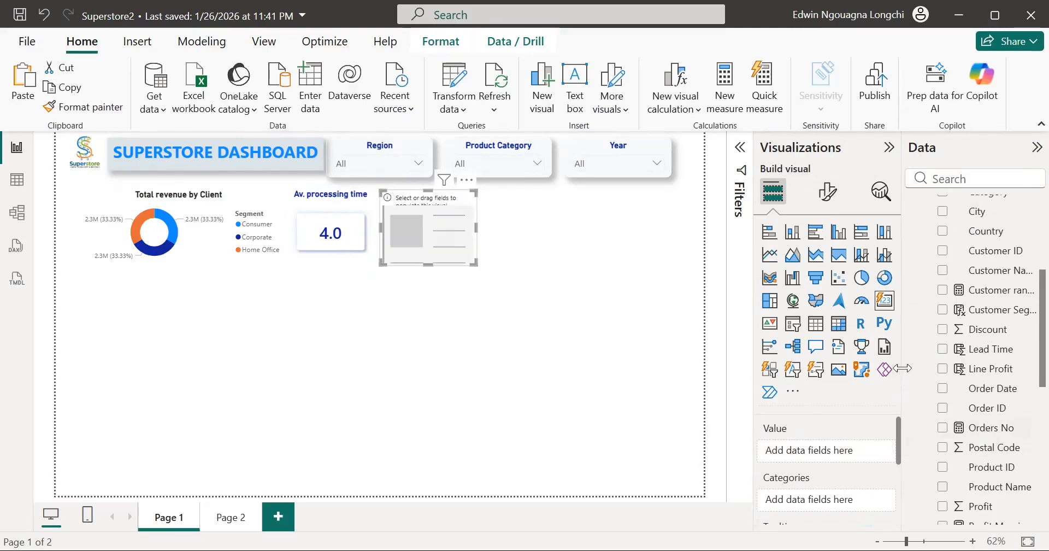
pyautogui.scroll(5, 990, 345)
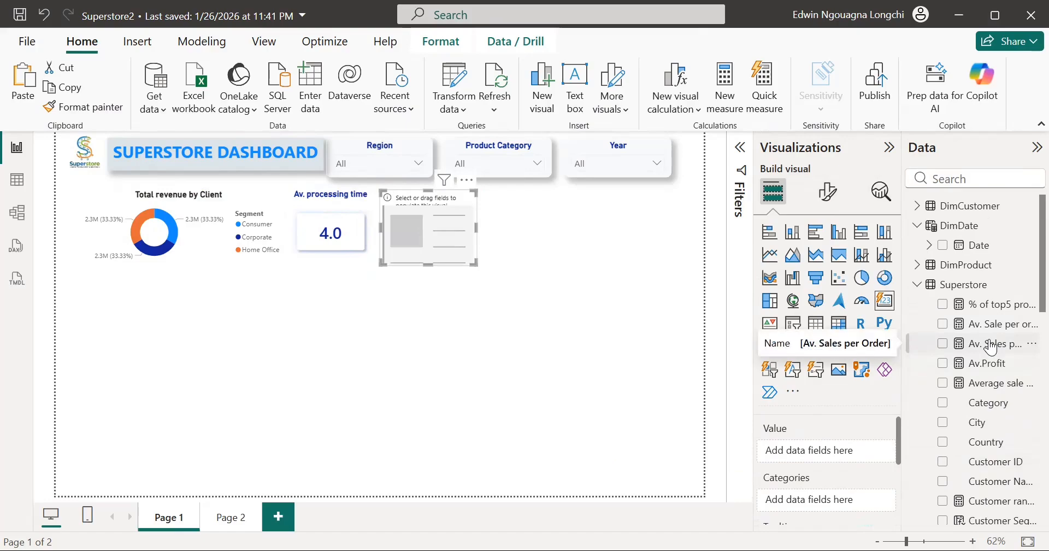
pyautogui.scroll(-8, 990, 345)
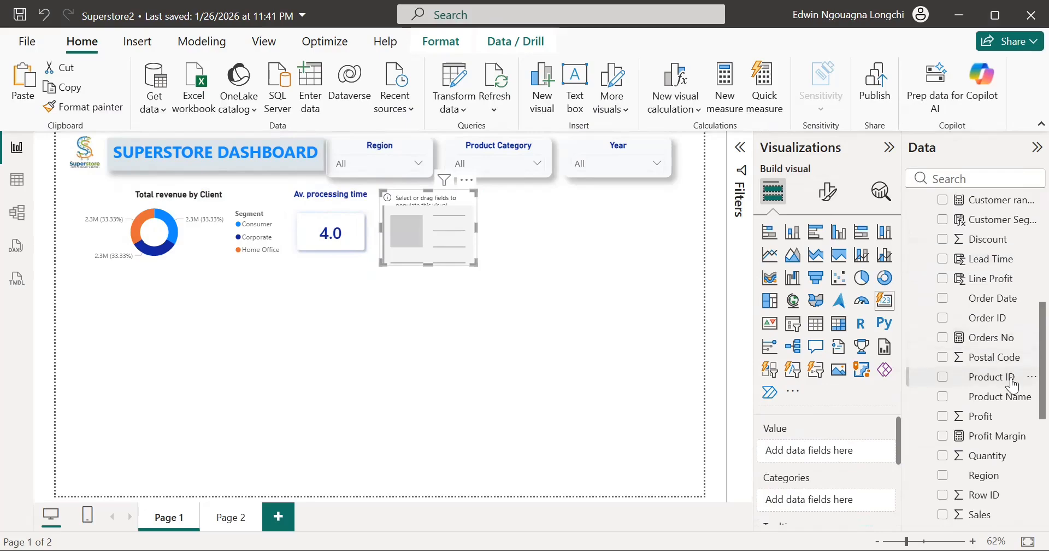
pyautogui.rightClick(1013, 393)
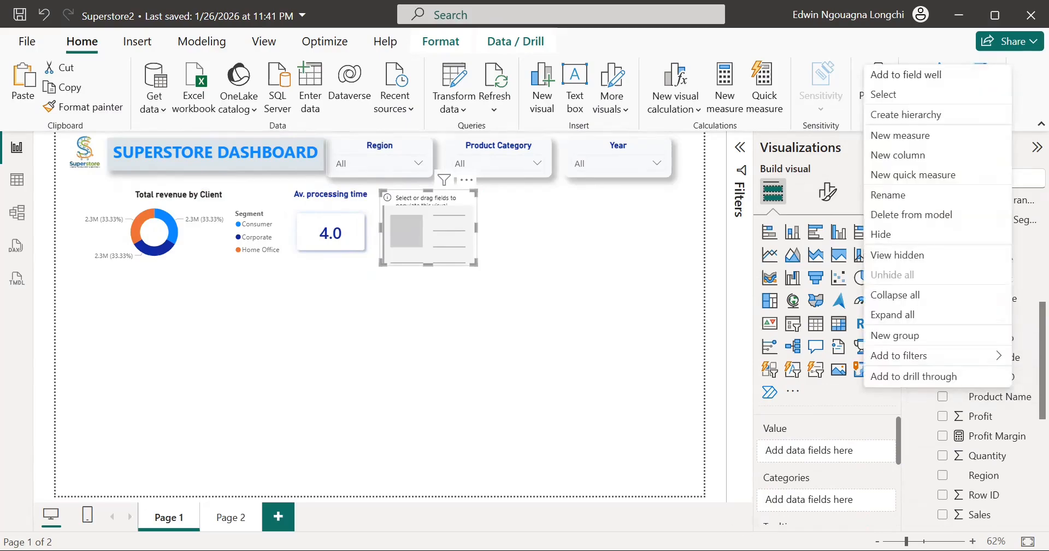
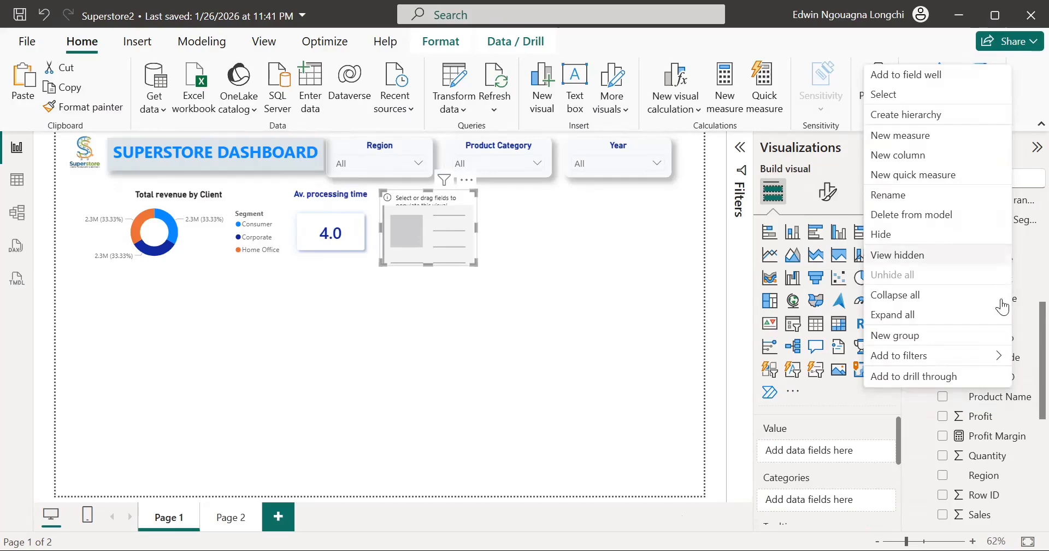
pyautogui.click(622, 323)
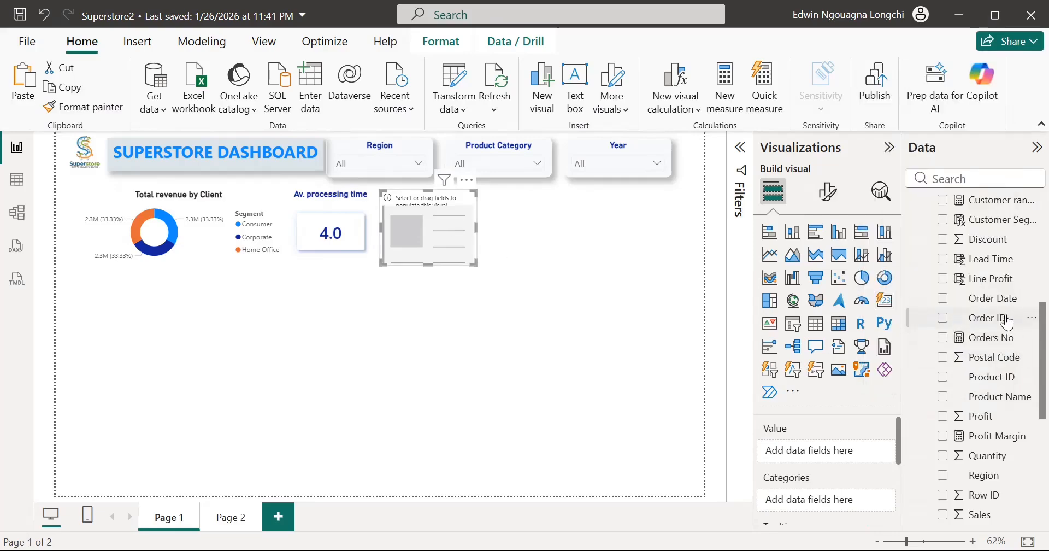
pyautogui.scroll(3, 999, 314)
pyautogui.scroll(3, 1000, 314)
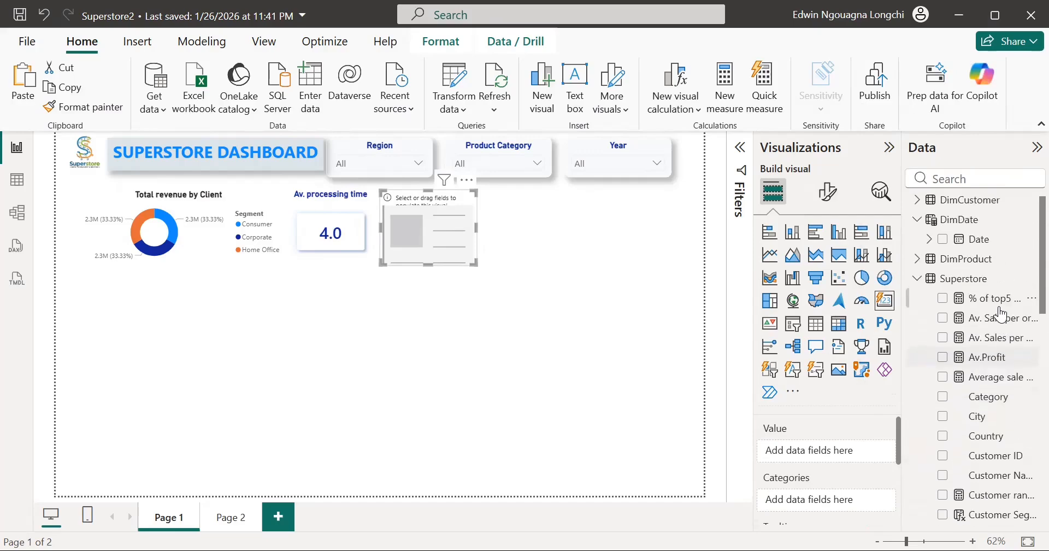
pyautogui.scroll(1, 1000, 314)
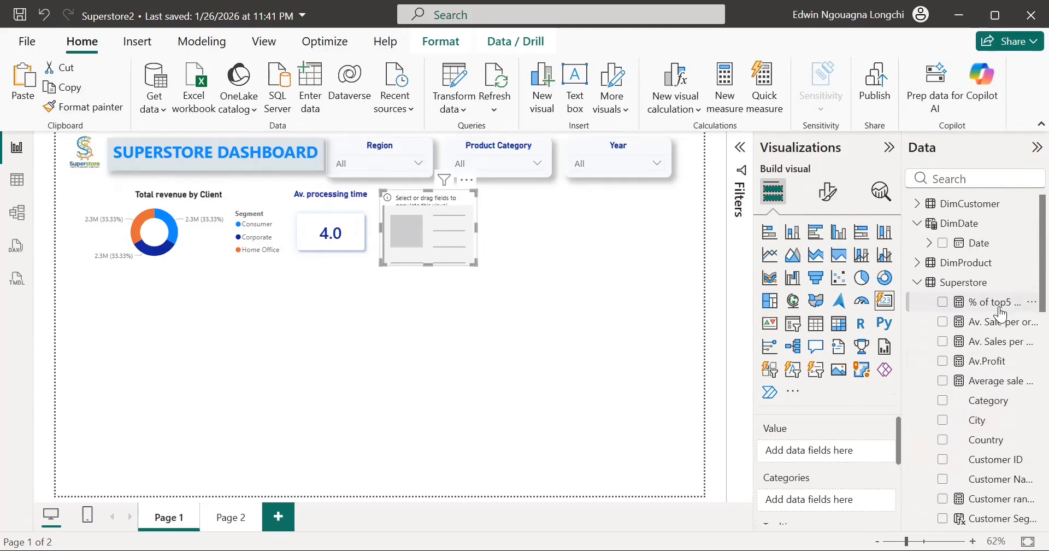
pyautogui.scroll(-1, 1000, 314)
pyautogui.scroll(-1, 999, 314)
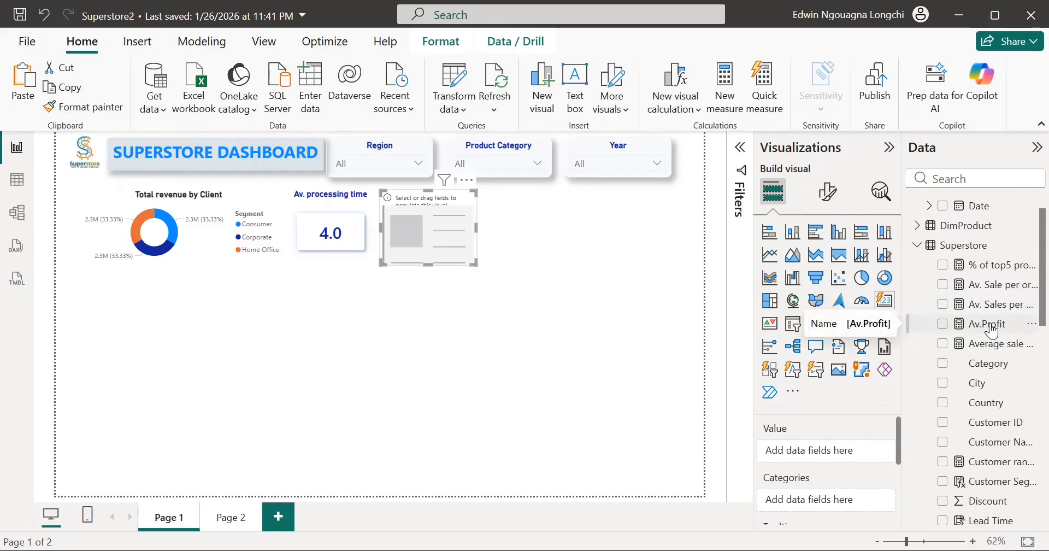
pyautogui.scroll(-1, 992, 330)
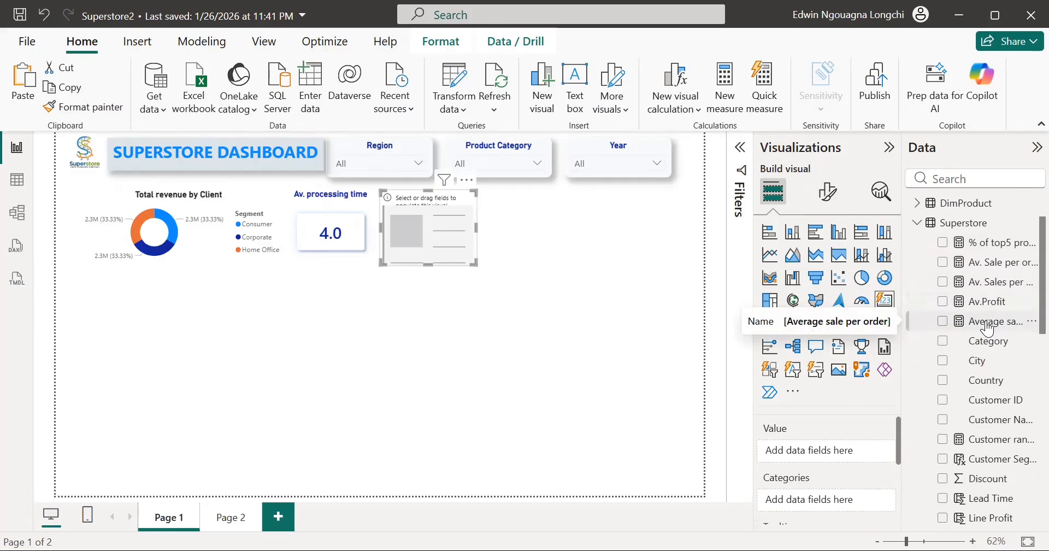
pyautogui.scroll(-4, 987, 328)
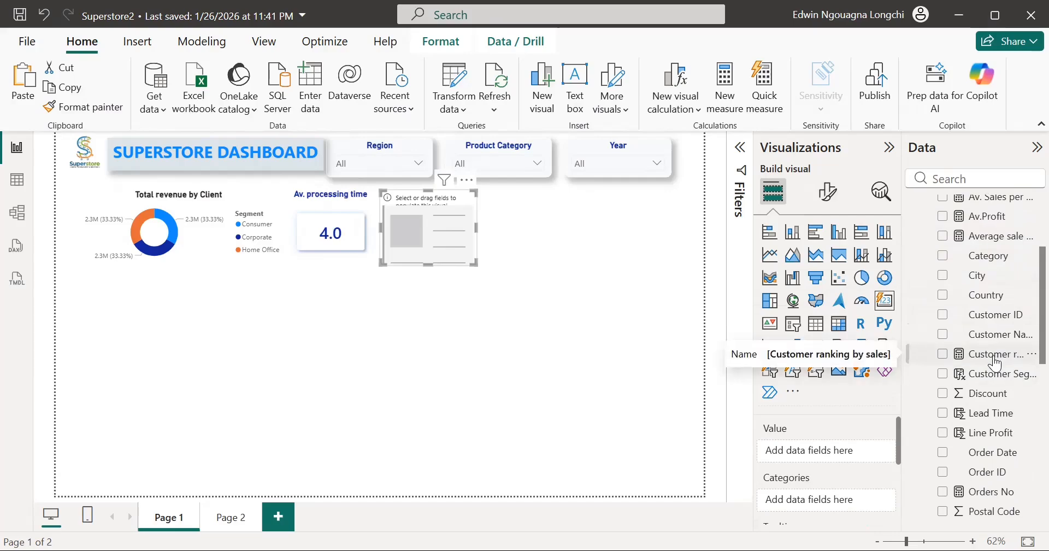
pyautogui.scroll(-1, 994, 363)
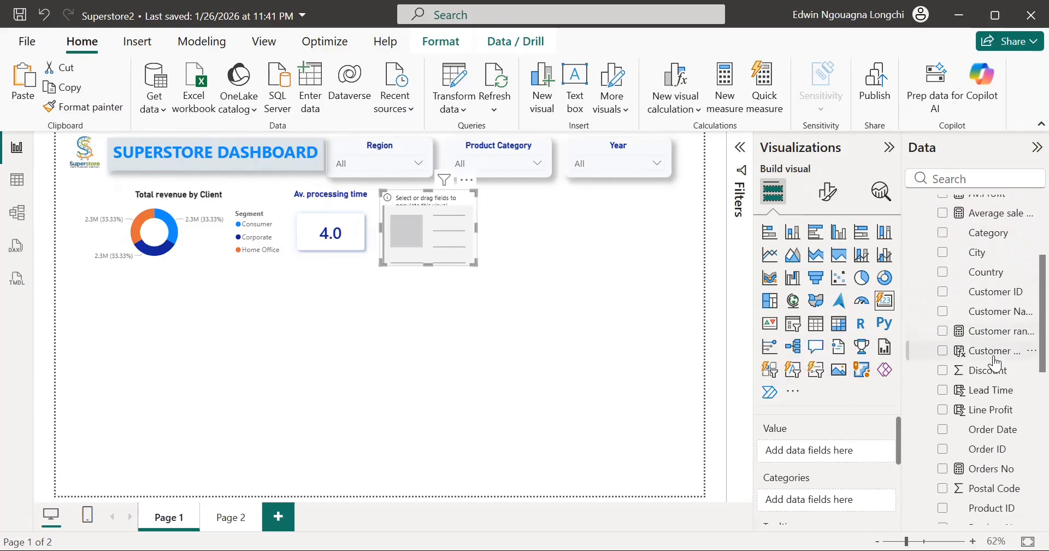
pyautogui.scroll(-4, 994, 362)
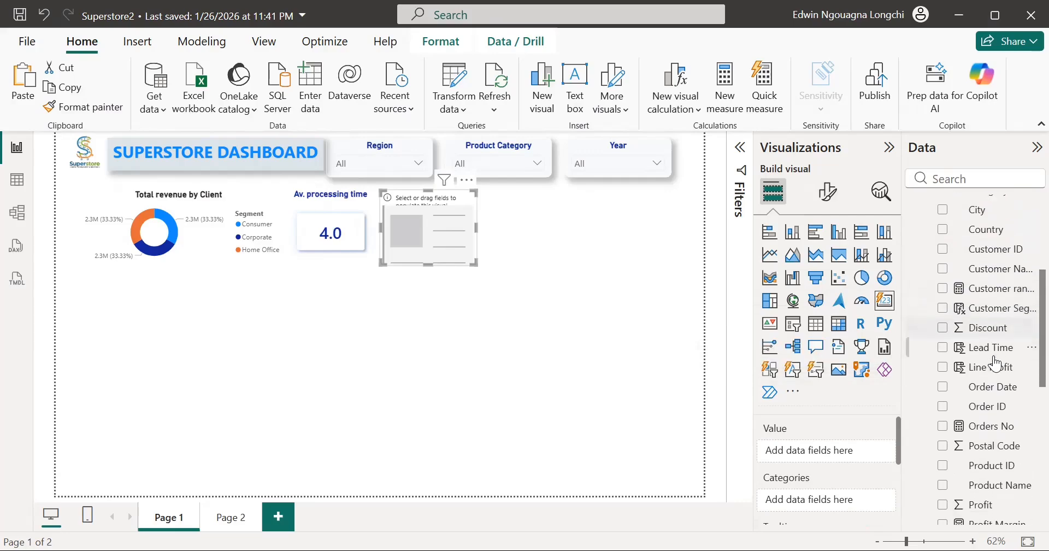
pyautogui.scroll(-1, 994, 363)
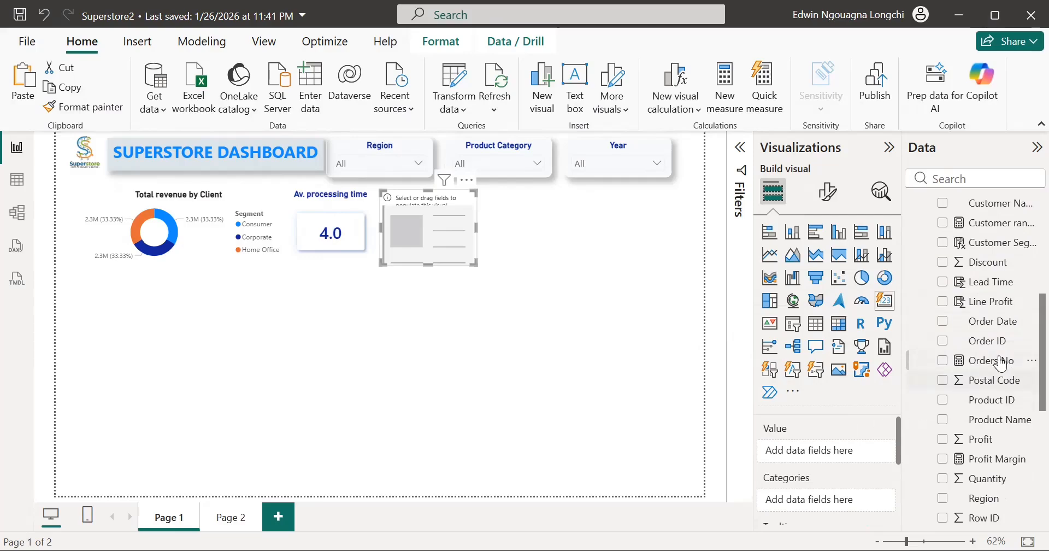
pyautogui.moveTo(987, 363); pyautogui.dragTo(827, 458)
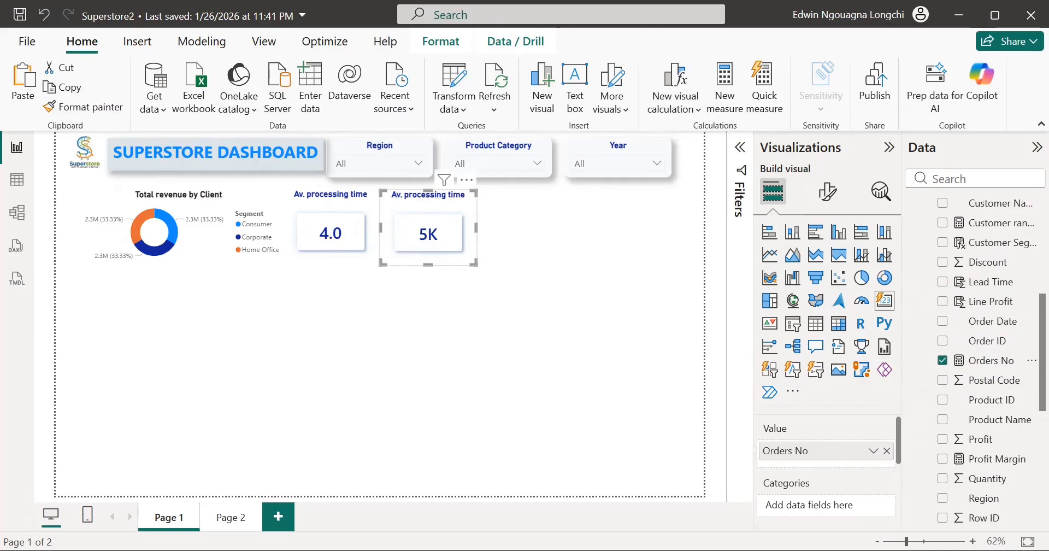
# Change the duplicated card's title text to "Number of Orders".
pyautogui.click(872, 451)
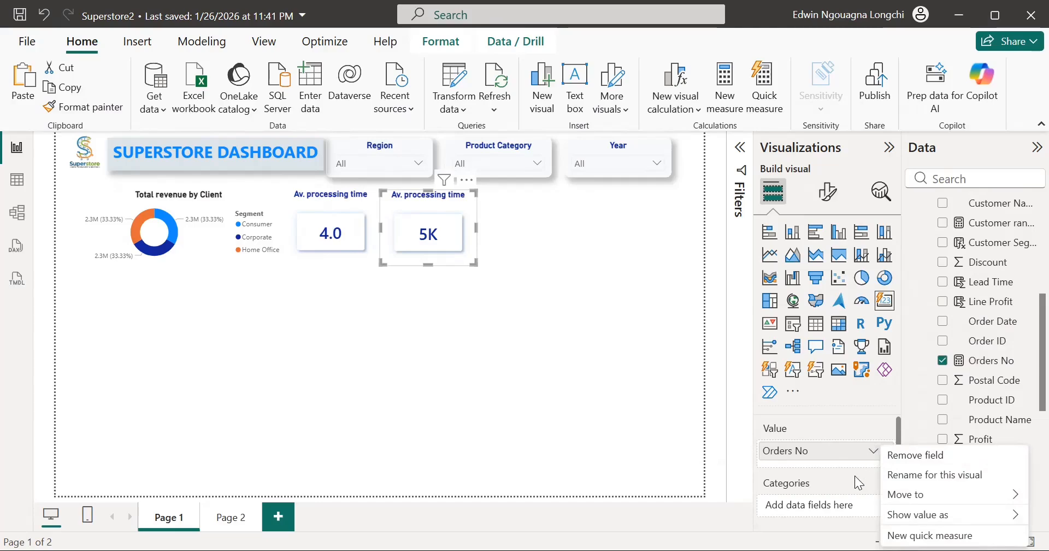
pyautogui.click(825, 197)
pyautogui.click(828, 266)
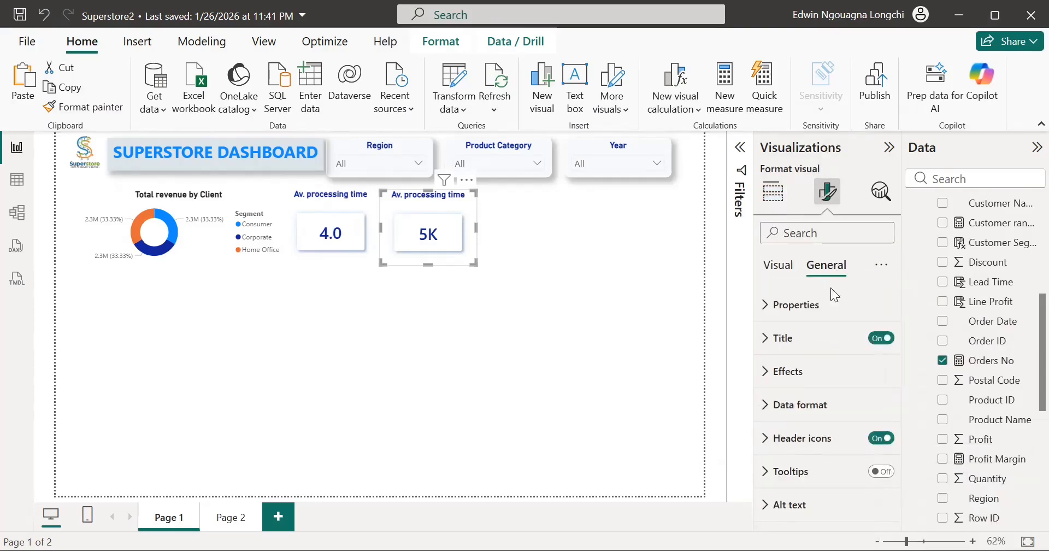
pyautogui.click(777, 345)
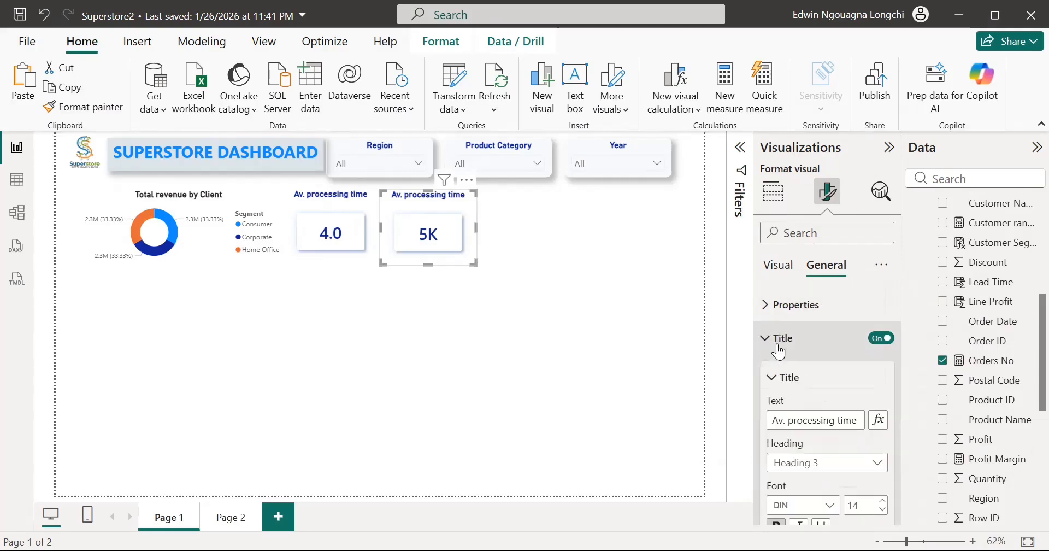
pyautogui.click(827, 419)
pyautogui.write('Nu')
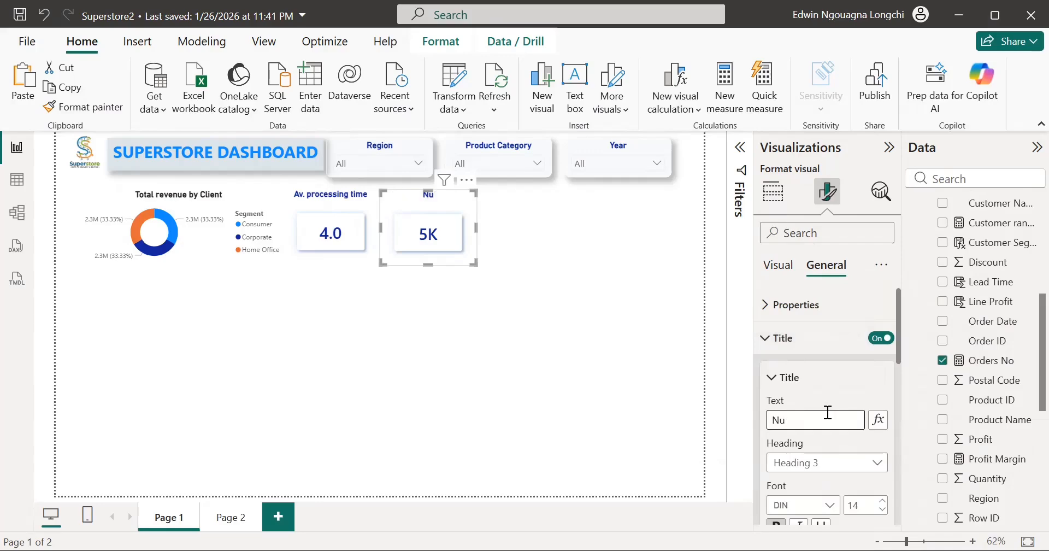
pyautogui.write('mber of Orders')
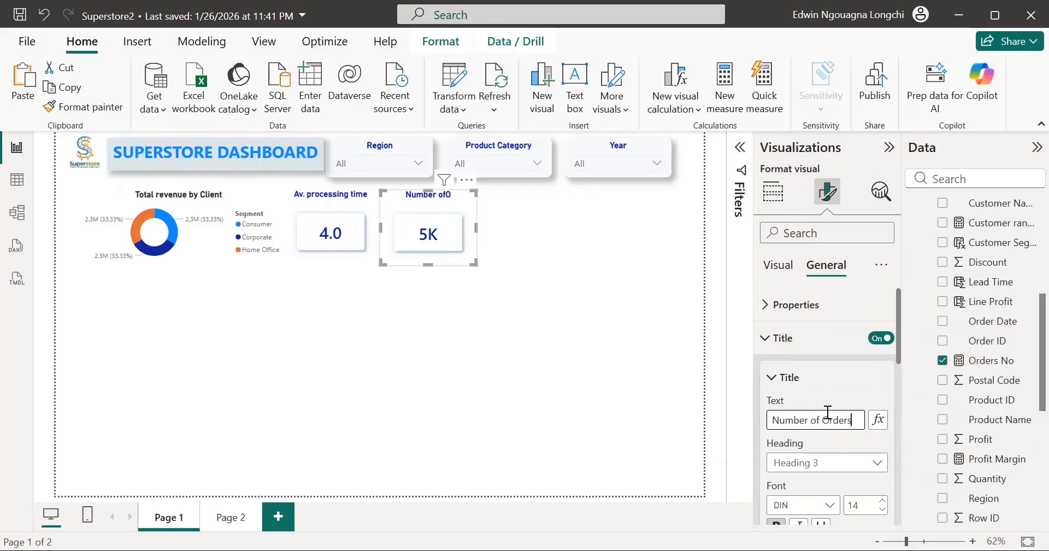
pyautogui.click(672, 302)
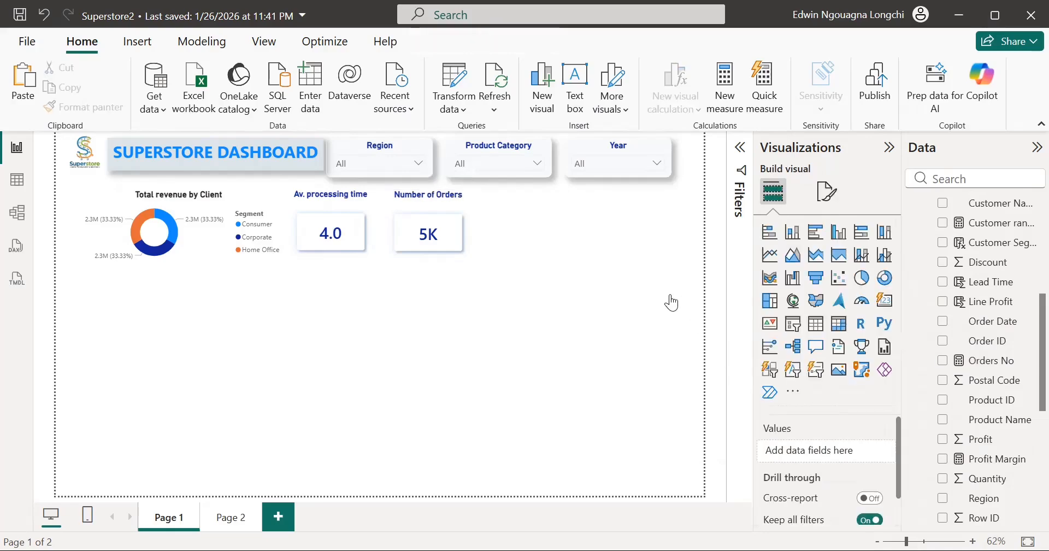
# Test the Year slicer by filtering the page by each year from 2014 to 2018, and clear the selection.
pyautogui.click(658, 164)
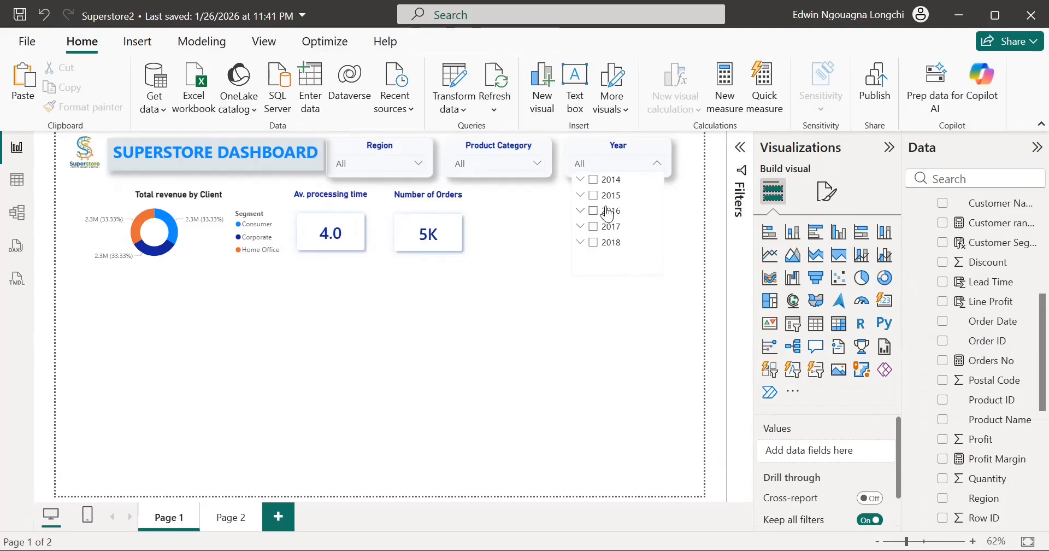
pyautogui.click(594, 180)
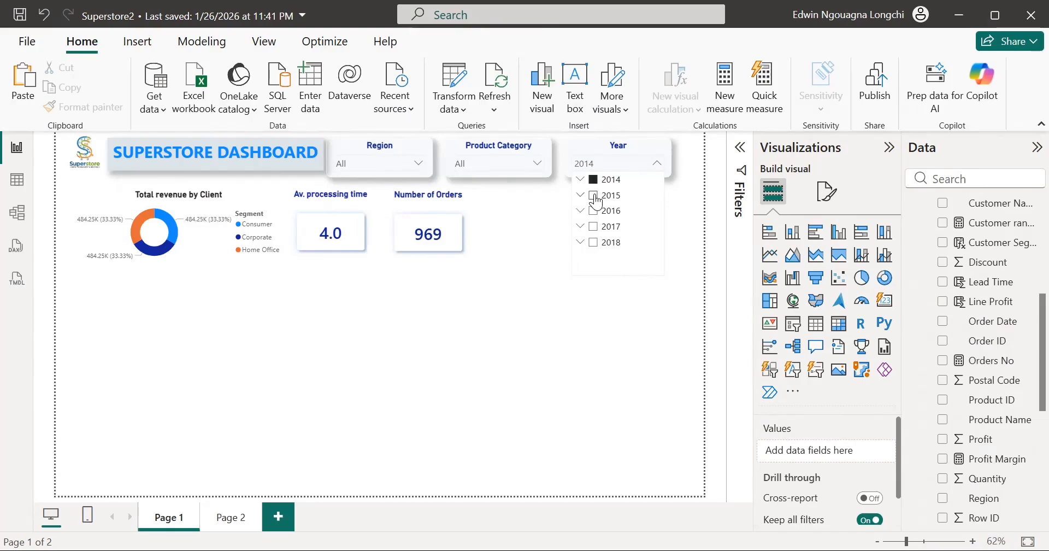
pyautogui.click(594, 199)
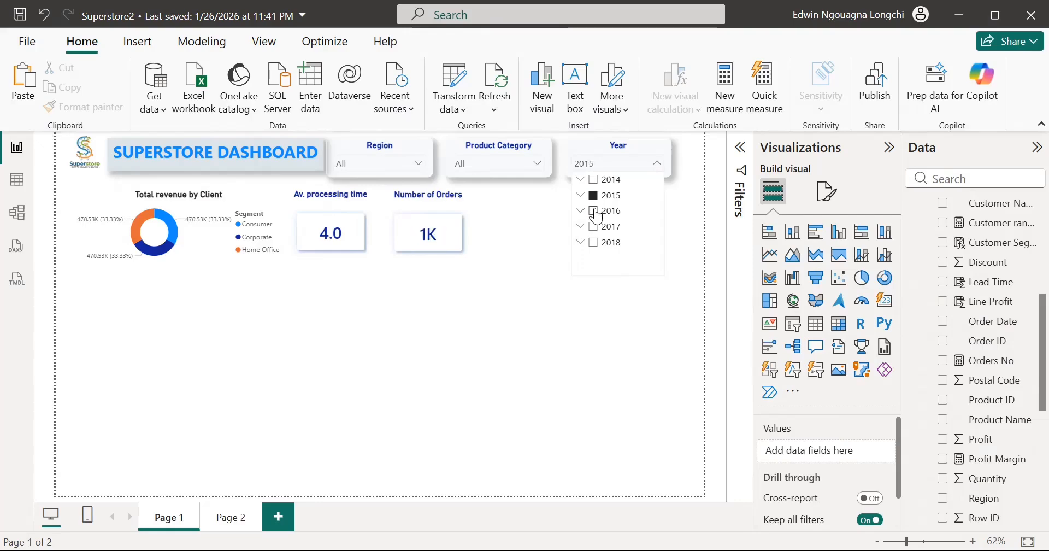
pyautogui.click(594, 213)
pyautogui.click(593, 230)
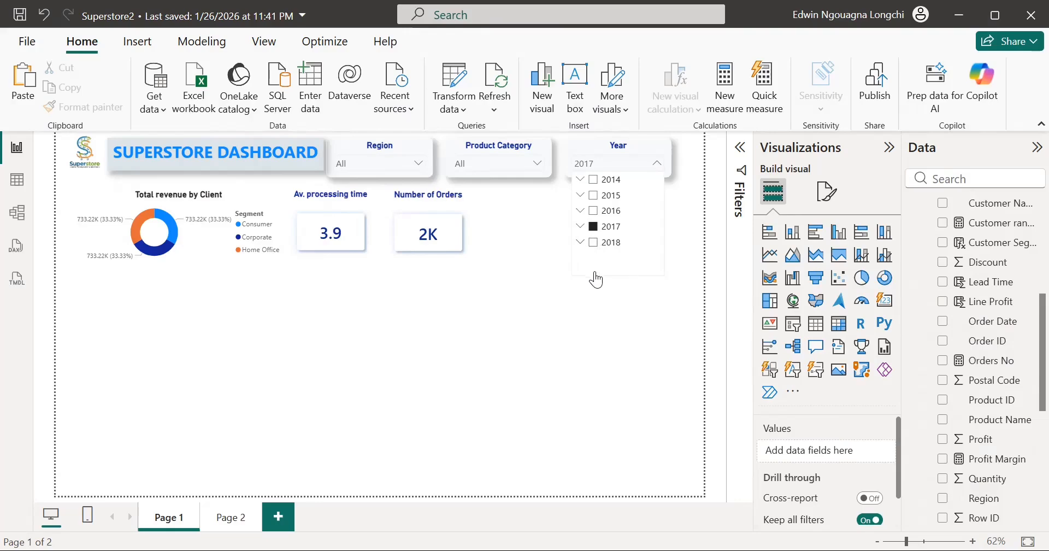
pyautogui.click(593, 242)
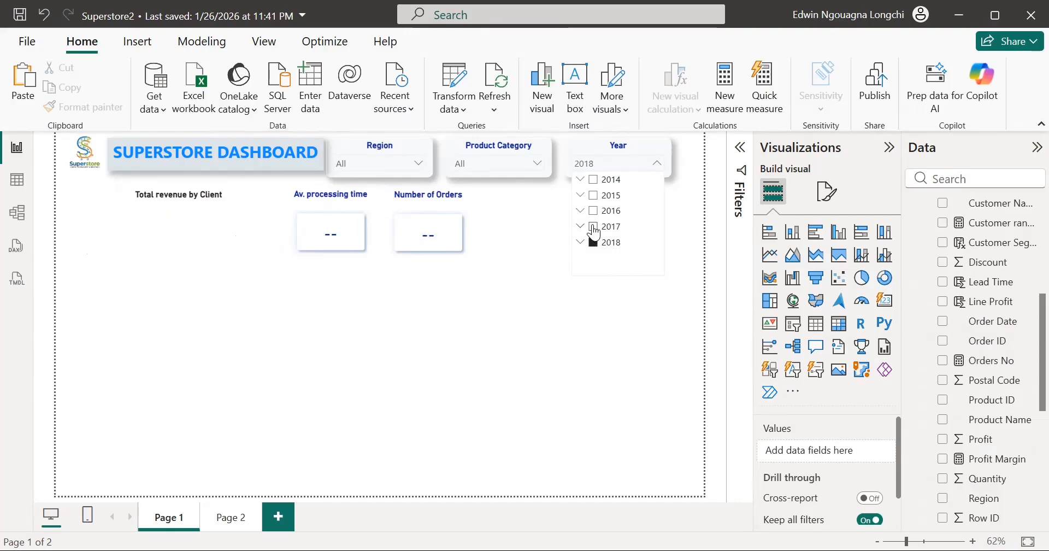
pyautogui.click(593, 227)
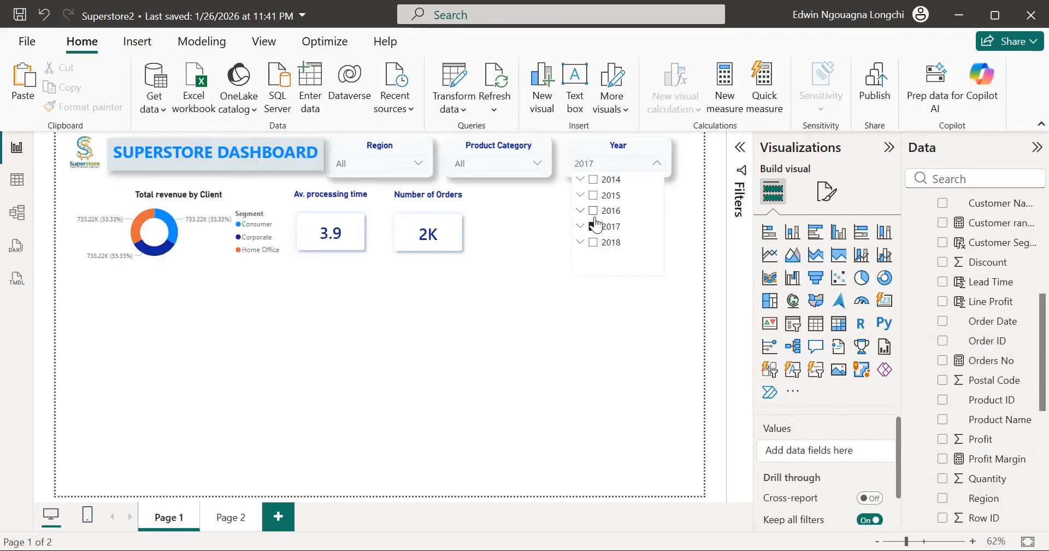
pyautogui.click(594, 211)
pyautogui.click(595, 212)
# Try each category in the Product Category slicer and leave the page filtered to Office Supplies.
pyautogui.click(535, 163)
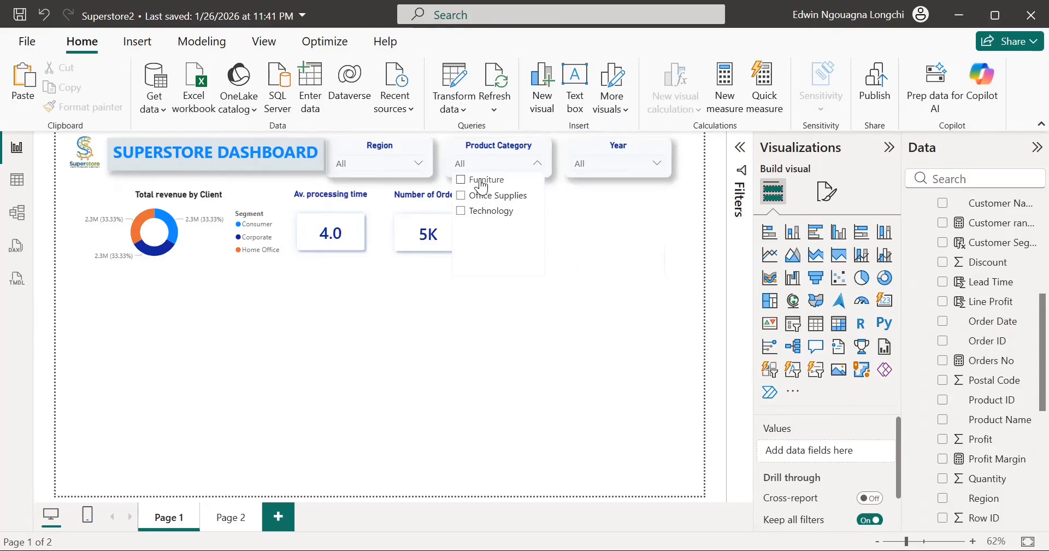
pyautogui.click(481, 183)
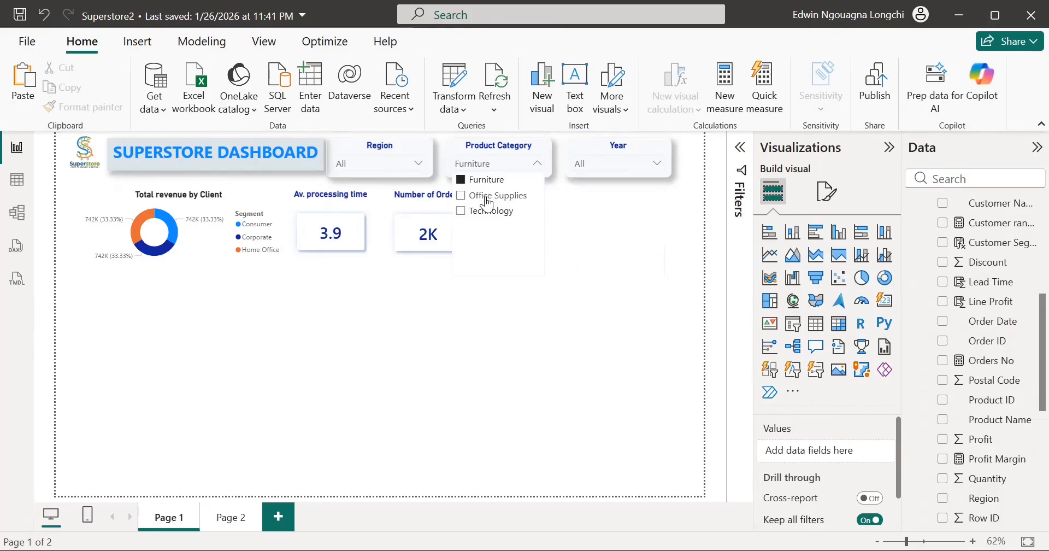
pyautogui.click(486, 197)
pyautogui.click(485, 213)
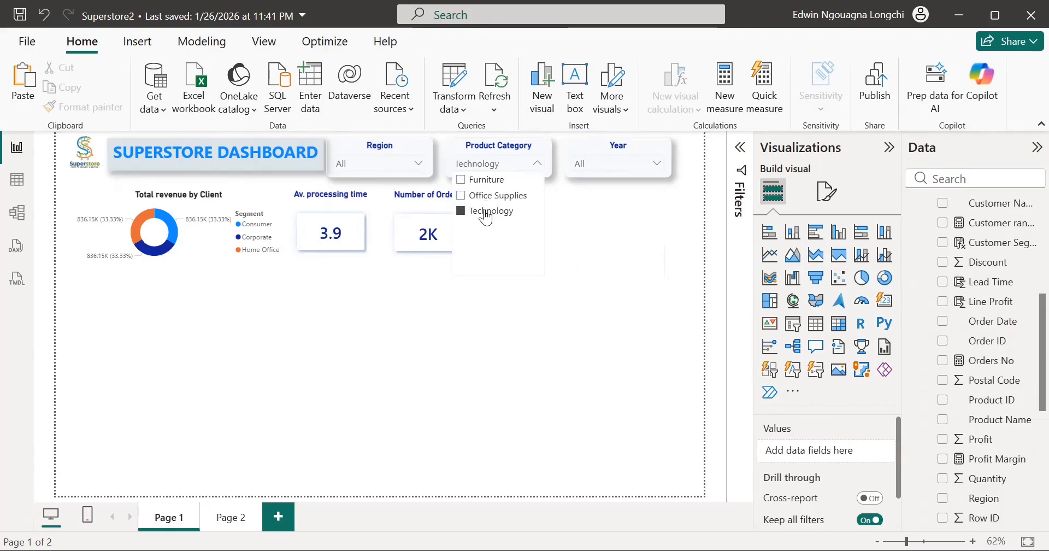
pyautogui.click(494, 201)
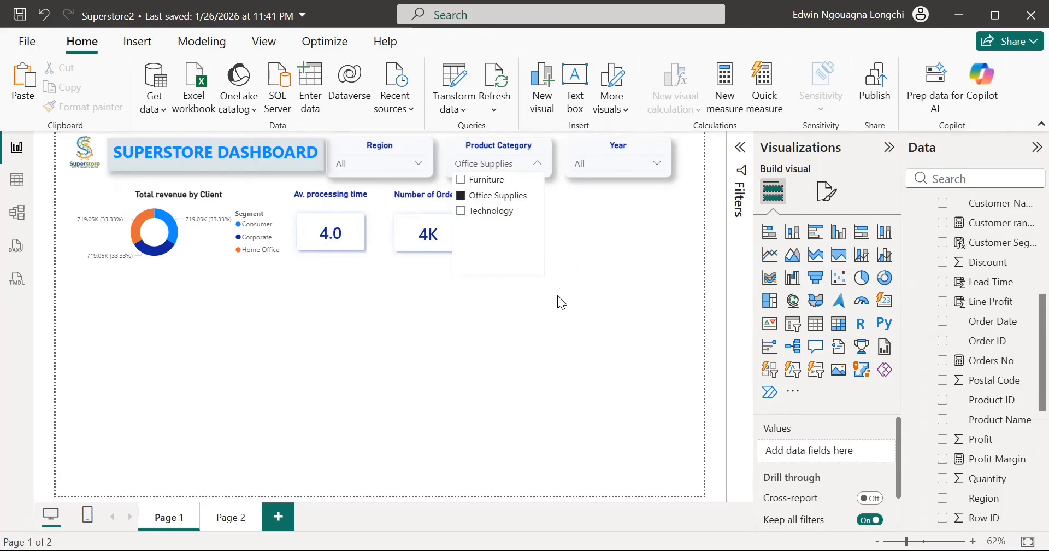
pyautogui.click(437, 285)
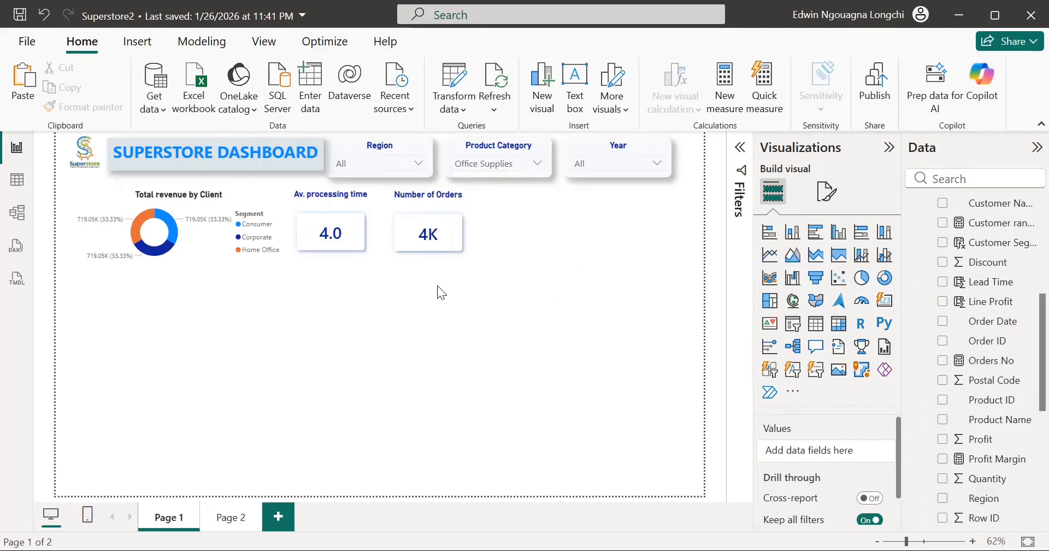
# Insert an empty gauge visual, shrink it to about card size and place it at the far right end of the card row.
pyautogui.click(461, 207)
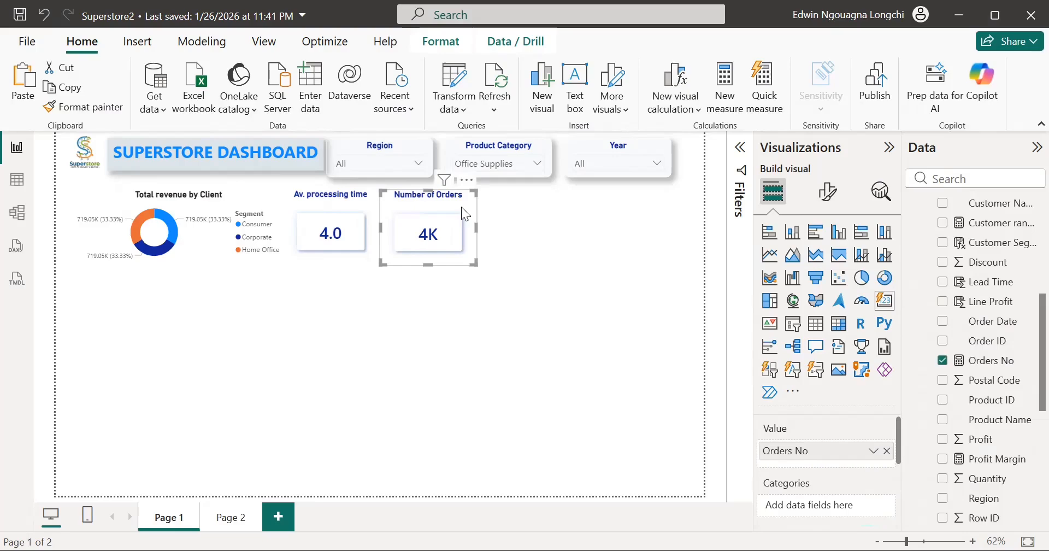
pyautogui.click(523, 219)
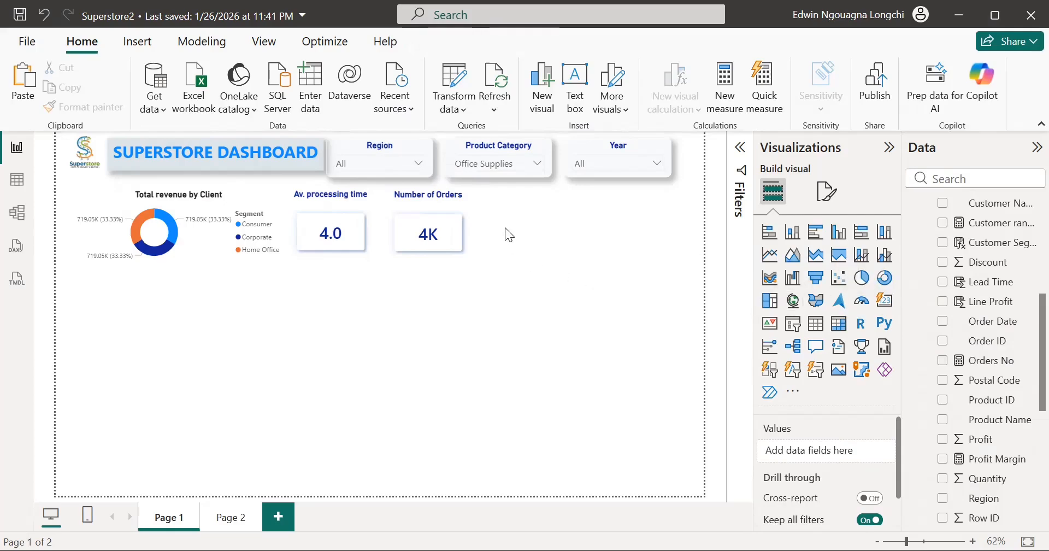
pyautogui.click(864, 301)
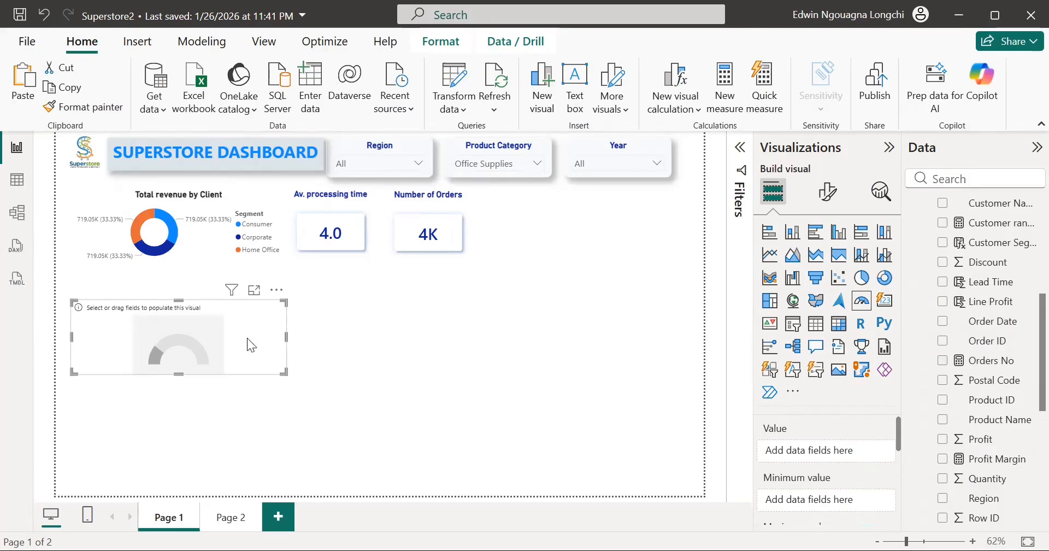
pyautogui.moveTo(247, 338); pyautogui.dragTo(580, 222)
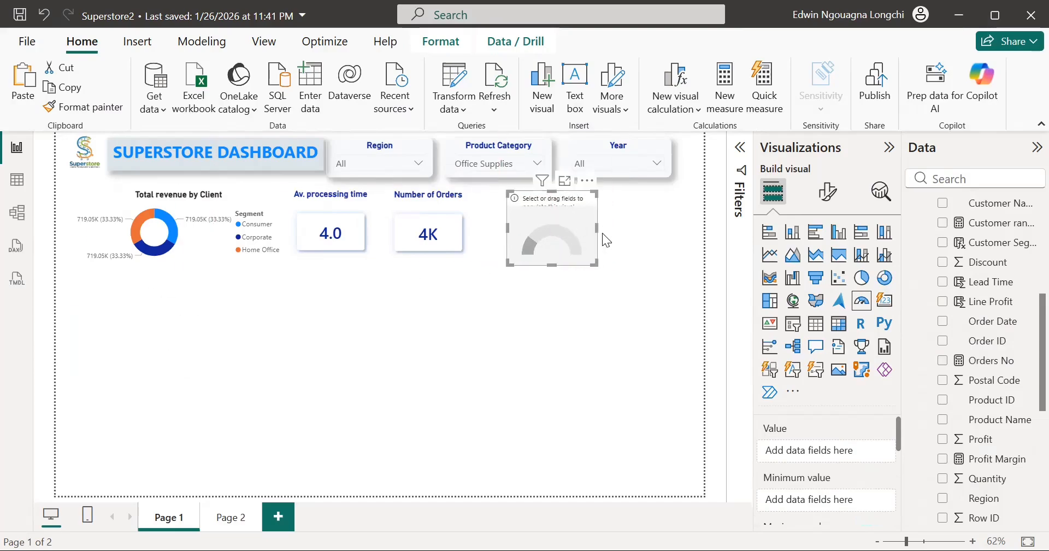
pyautogui.moveTo(582, 259); pyautogui.dragTo(559, 252)
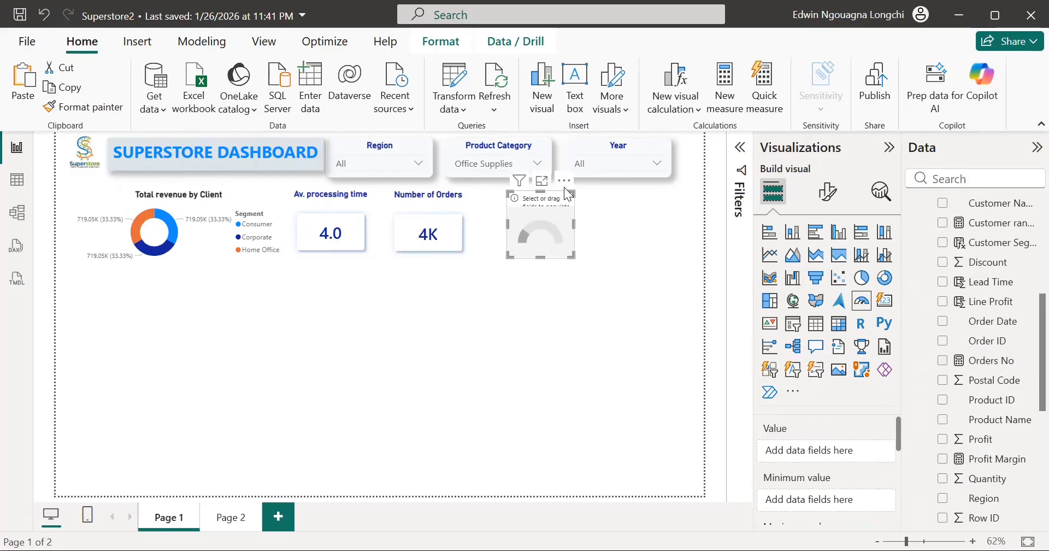
pyautogui.moveTo(565, 190); pyautogui.dragTo(679, 199)
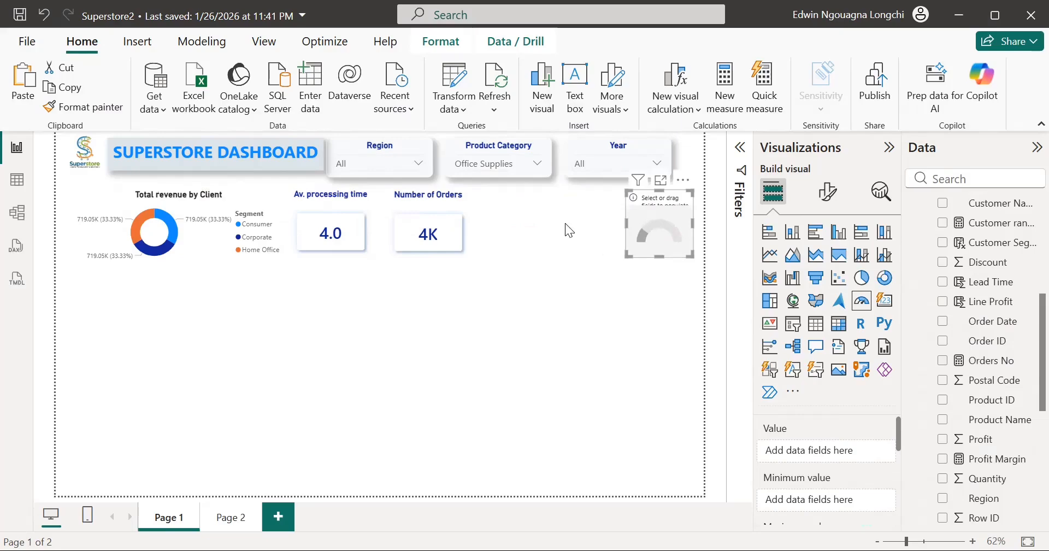
# Nudge the Number of Orders card left and place two copies of it between the original and the gauge.
pyautogui.click(441, 210)
pyautogui.moveTo(442, 211); pyautogui.dragTo(435, 213)
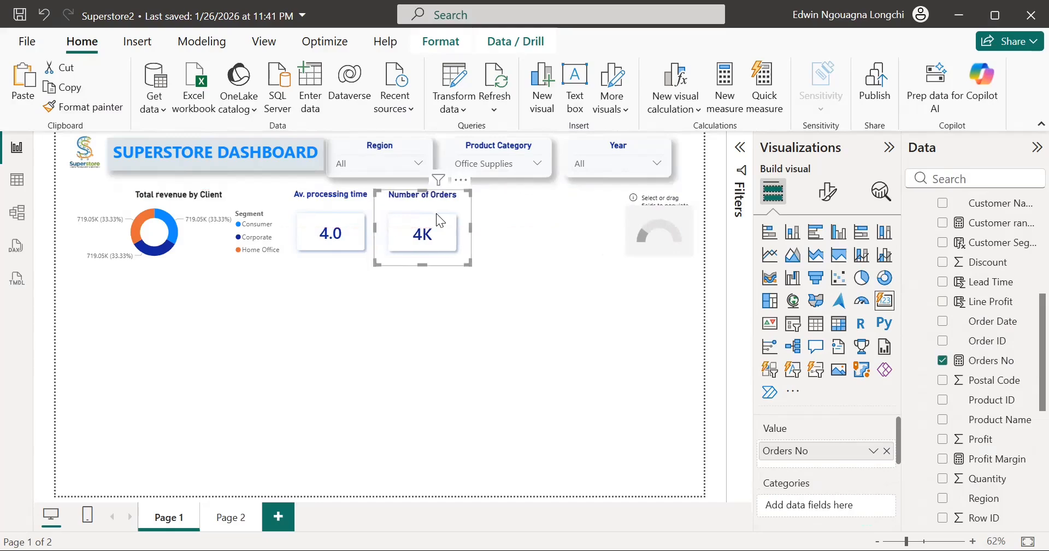
pyautogui.click(488, 214)
pyautogui.moveTo(442, 213); pyautogui.dragTo(608, 206)
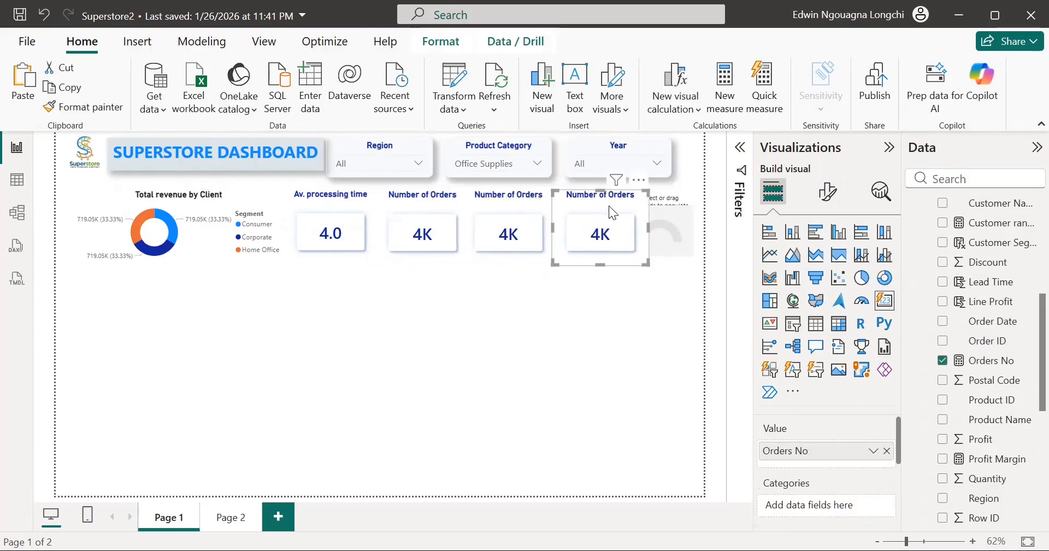
# Shift the processing time card and the Total revenue by Client donut chart slightly left to free space in the row.
pyautogui.click(337, 241)
pyautogui.moveTo(337, 241); pyautogui.dragTo(332, 242)
pyautogui.click(251, 246)
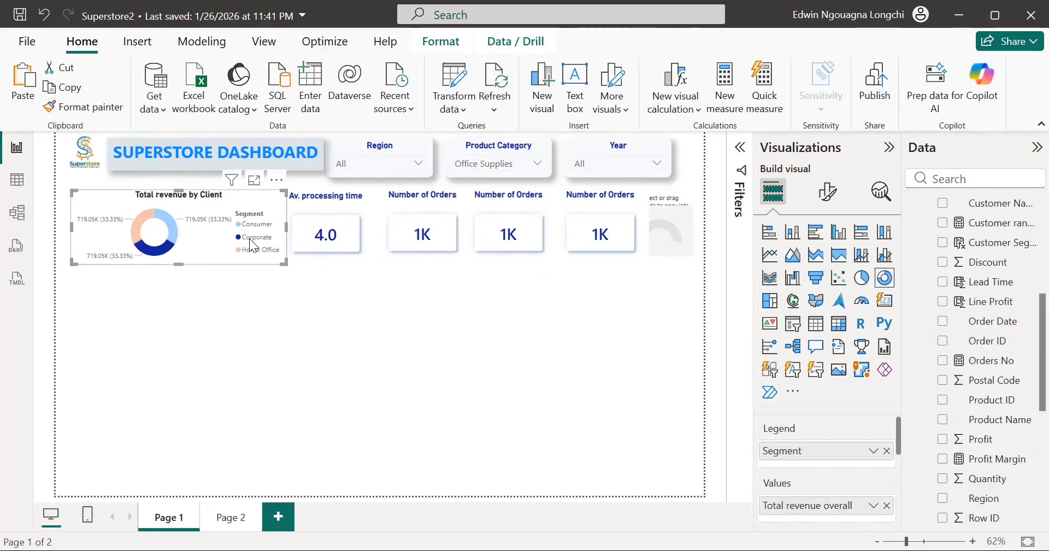
pyautogui.moveTo(251, 246); pyautogui.dragTo(240, 245)
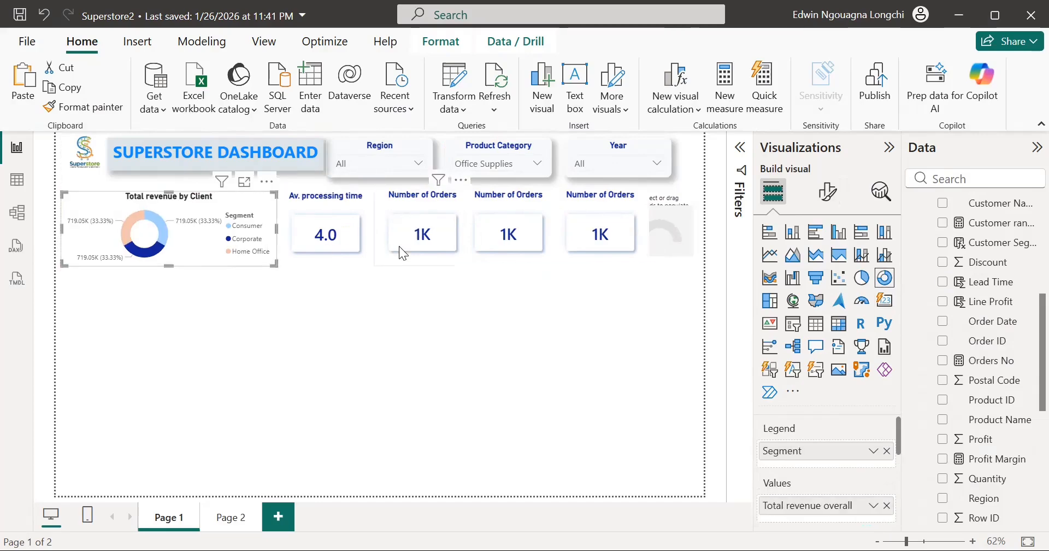
# Move the three Number of Orders cards slightly left to even out the spacing between them and the gauge.
pyautogui.moveTo(399, 246); pyautogui.dragTo(394, 246)
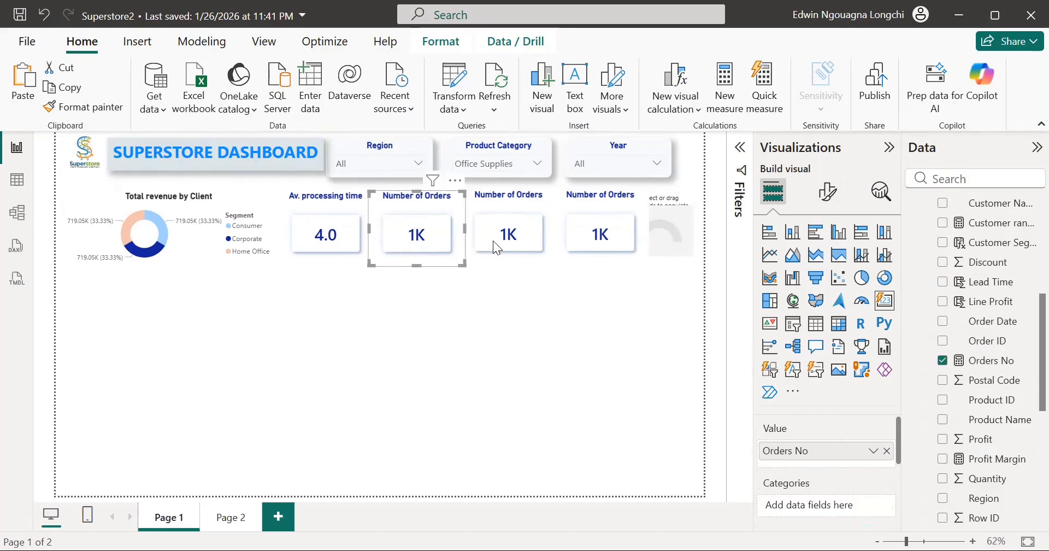
pyautogui.click(501, 240)
pyautogui.moveTo(502, 240); pyautogui.dragTo(502, 243)
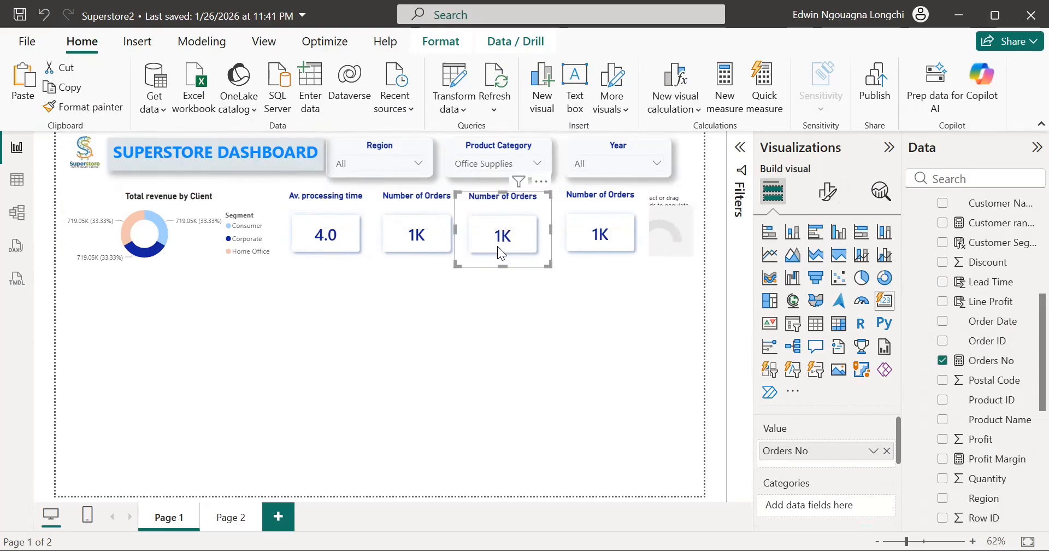
pyautogui.click(601, 236)
pyautogui.moveTo(601, 236); pyautogui.dragTo(591, 239)
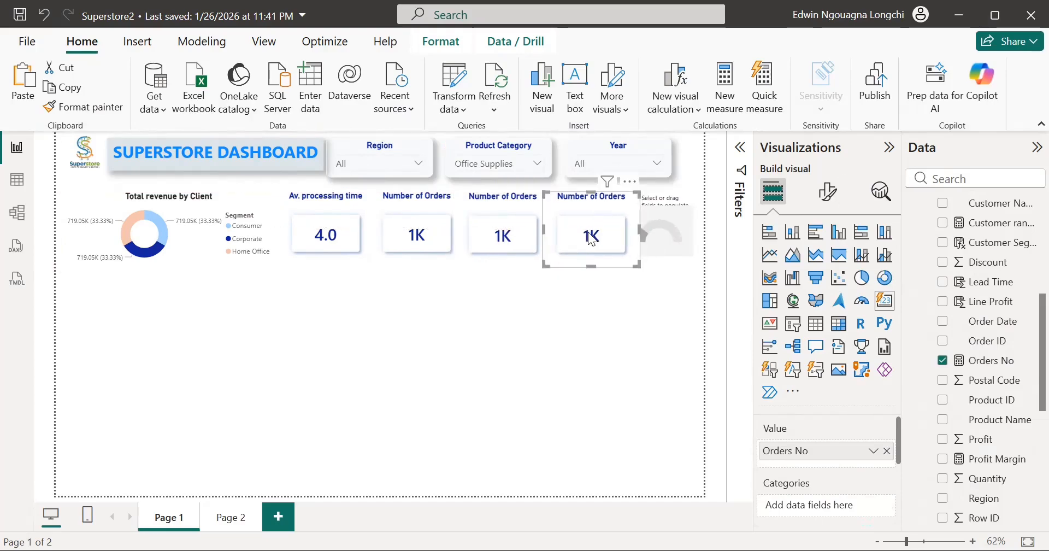
# Change the title of the second Number of Orders card, between the other two, to "Total revenue".
pyautogui.click(515, 205)
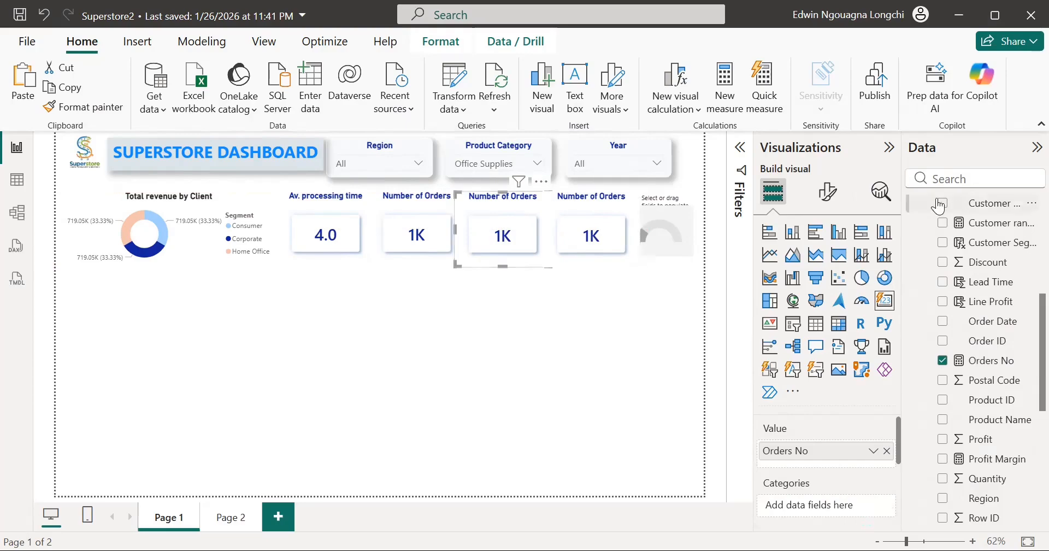
pyautogui.click(828, 191)
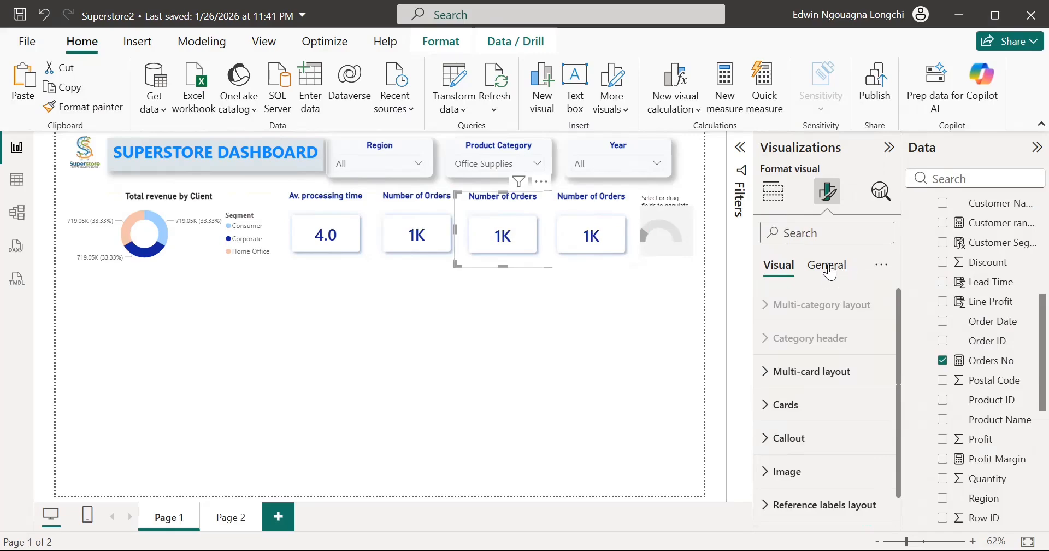
pyautogui.click(828, 267)
pyautogui.click(793, 339)
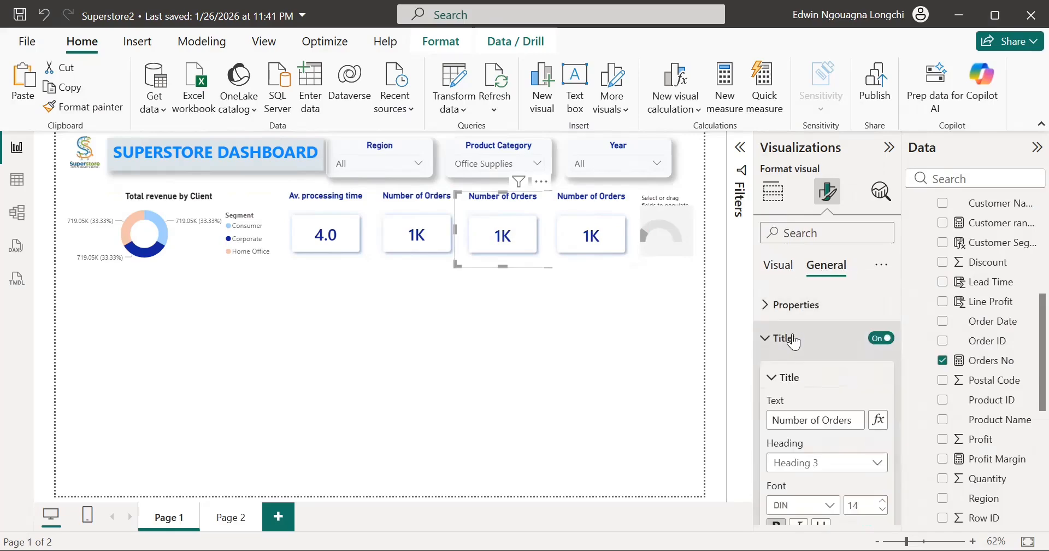
pyautogui.click(816, 422)
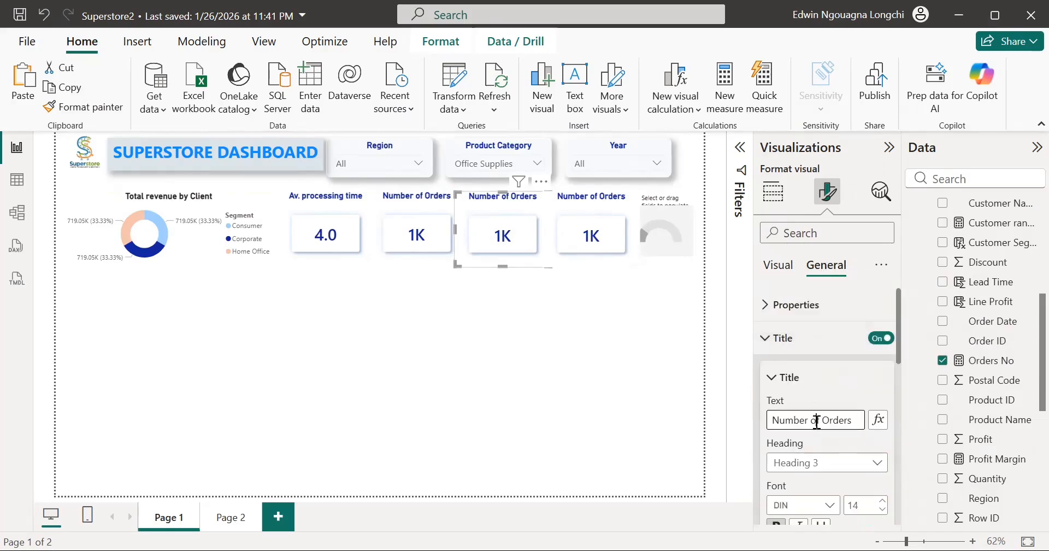
pyautogui.press('Delete')
pyautogui.press('Delete')
pyautogui.press('Delete')
pyautogui.press('Delete')
pyautogui.press('Delete')
pyautogui.press('Delete')
pyautogui.press('Delete')
pyautogui.press('Delete')
pyautogui.press('BackSpace')
pyautogui.press('BackSpace')
pyautogui.press('BackSpace')
pyautogui.press('BackSpace')
pyautogui.press('BackSpace')
pyautogui.press('BackSpace')
pyautogui.press('BackSpace')
pyautogui.press('BackSpace')
pyautogui.write('Total')
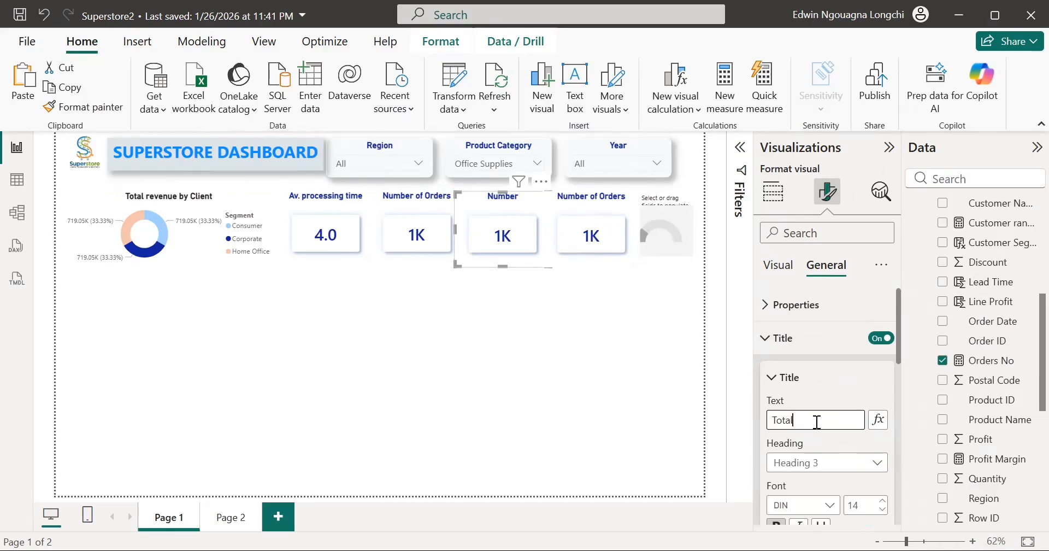
pyautogui.write(' revenue')
pyautogui.click(721, 374)
# Replace the Orders No value in the Total revenue card with the Total revenue overall measure.
pyautogui.click(514, 240)
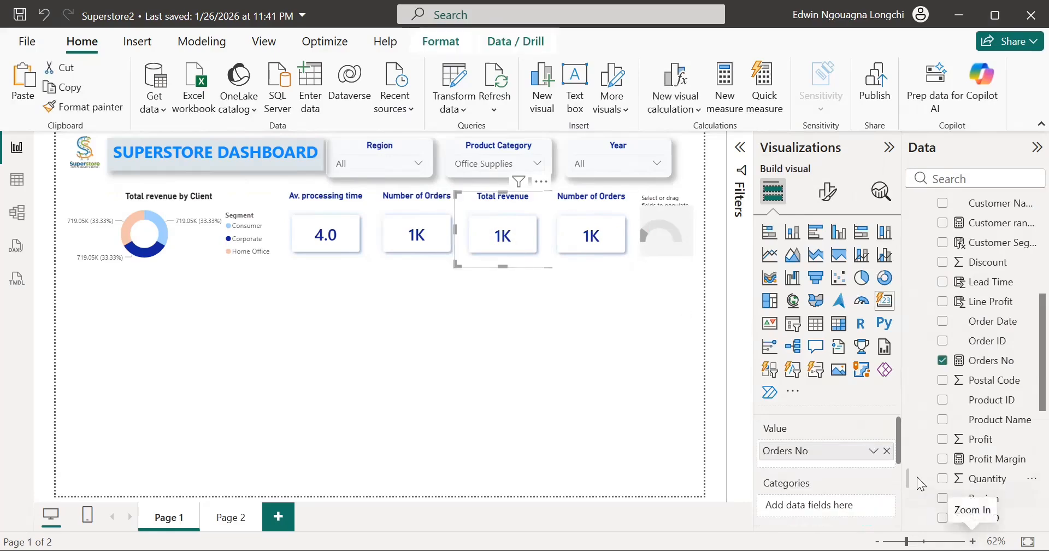
pyautogui.click(886, 450)
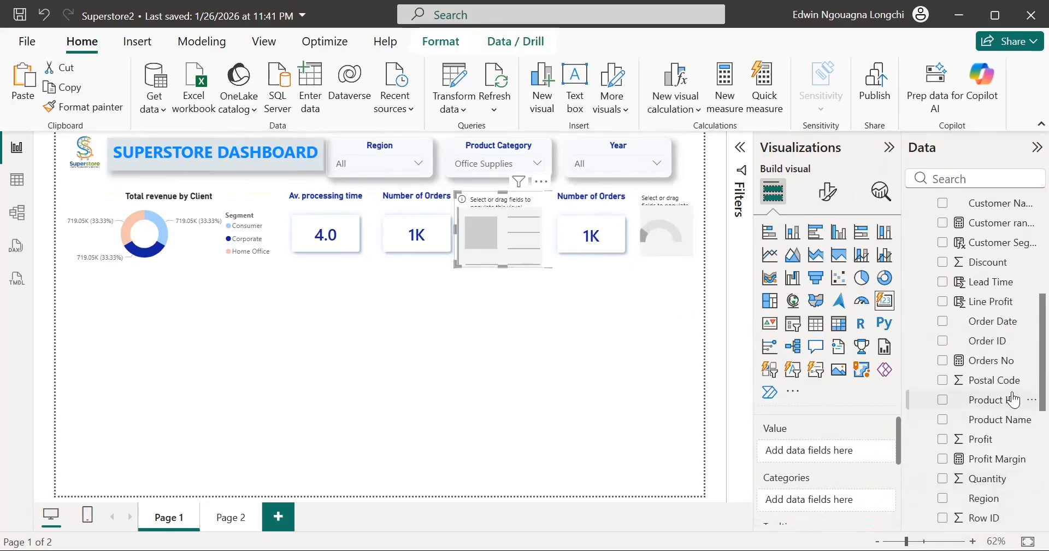
pyautogui.scroll(-3, 1013, 399)
pyautogui.scroll(-5, 1013, 399)
pyautogui.rightClick(1002, 428)
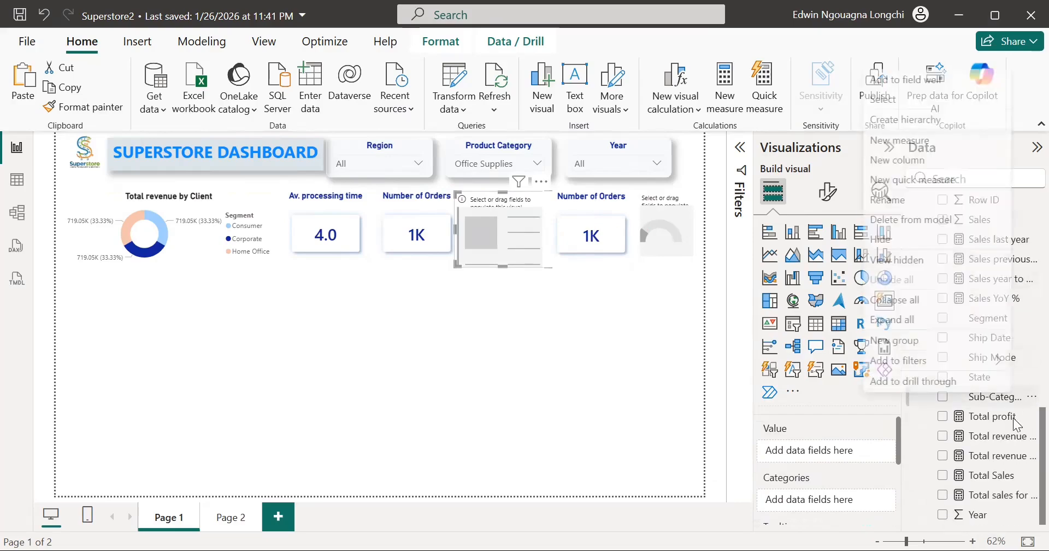
pyautogui.click(999, 441)
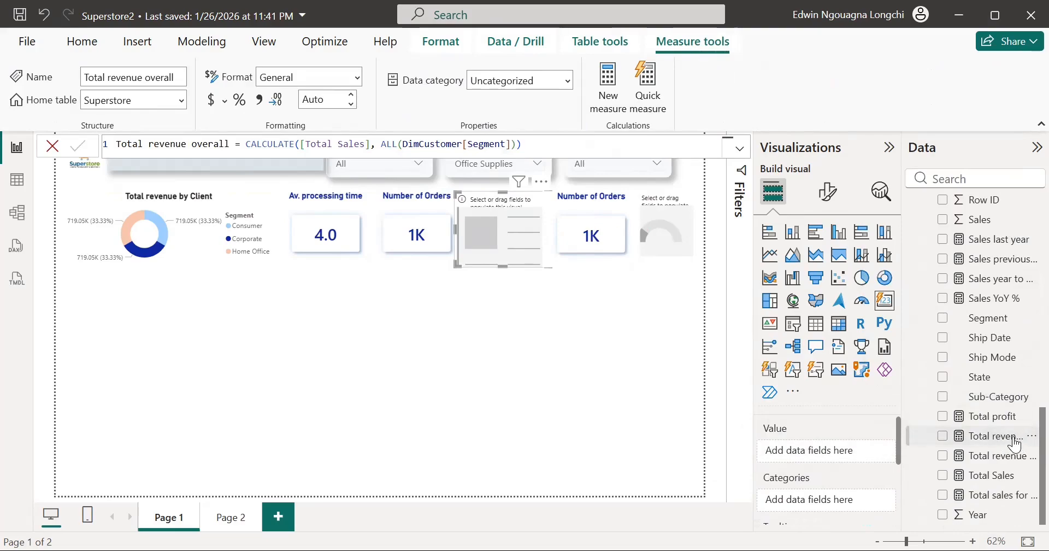
pyautogui.moveTo(1015, 443); pyautogui.dragTo(860, 454)
# Change the title of the Number of Orders card beside the empty gauge to "Profit".
pyautogui.click(589, 211)
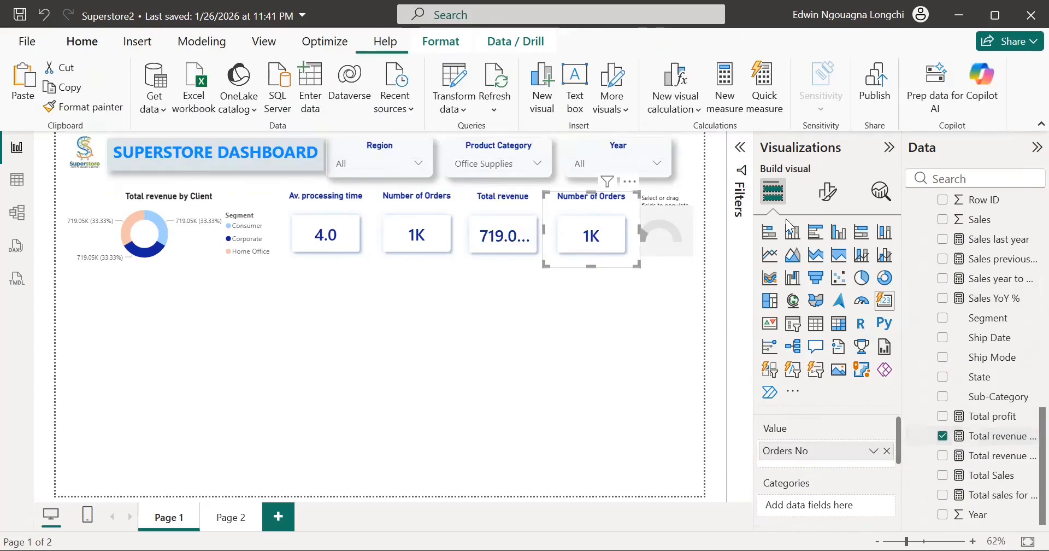
pyautogui.click(827, 191)
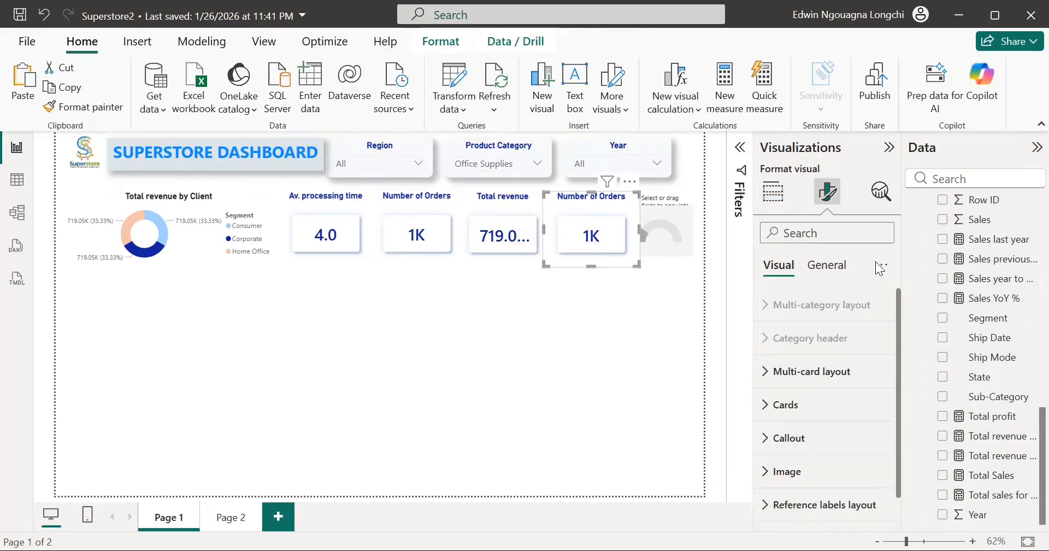
pyautogui.click(824, 265)
pyautogui.click(781, 338)
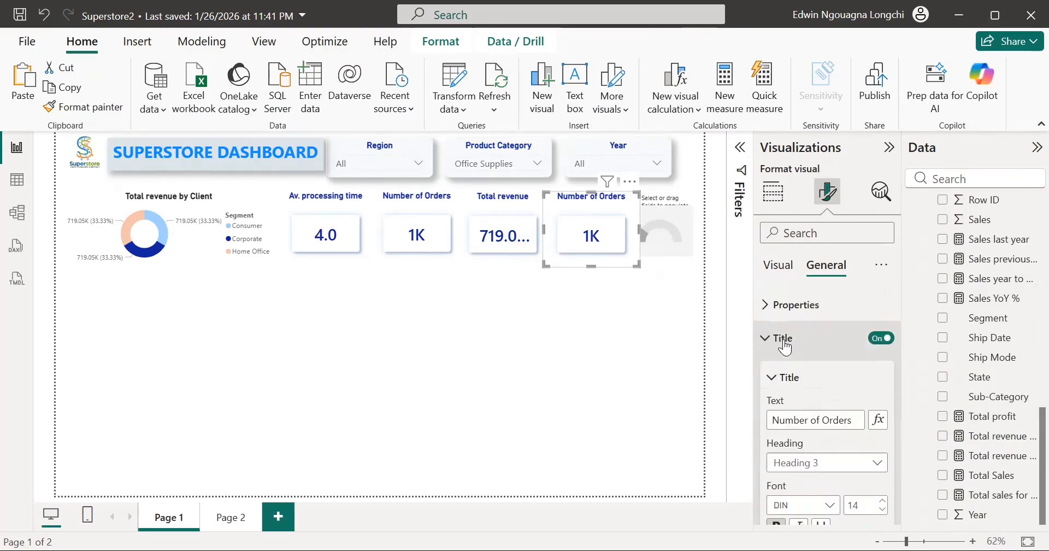
pyautogui.tripleClick(804, 417)
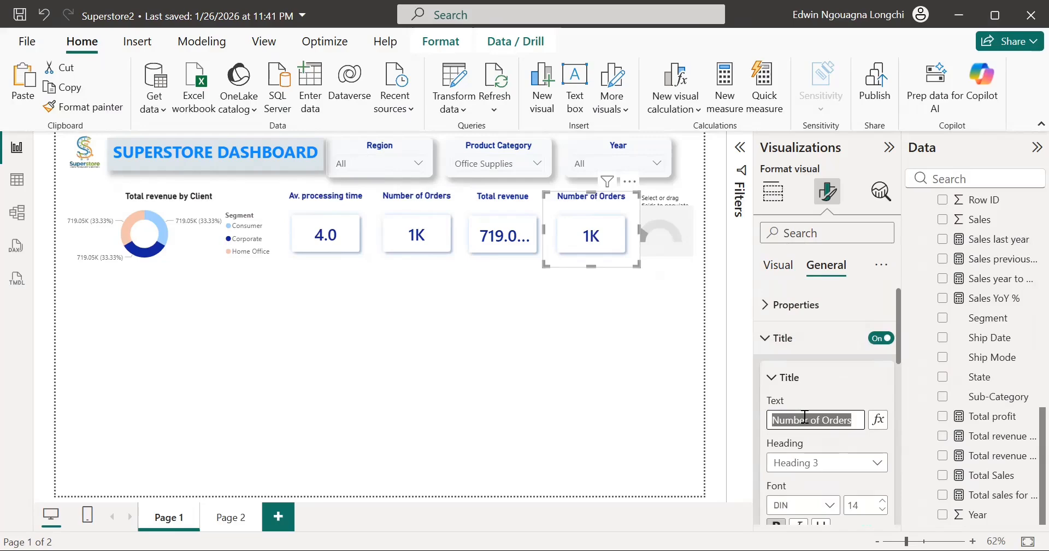
pyautogui.write('Profit')
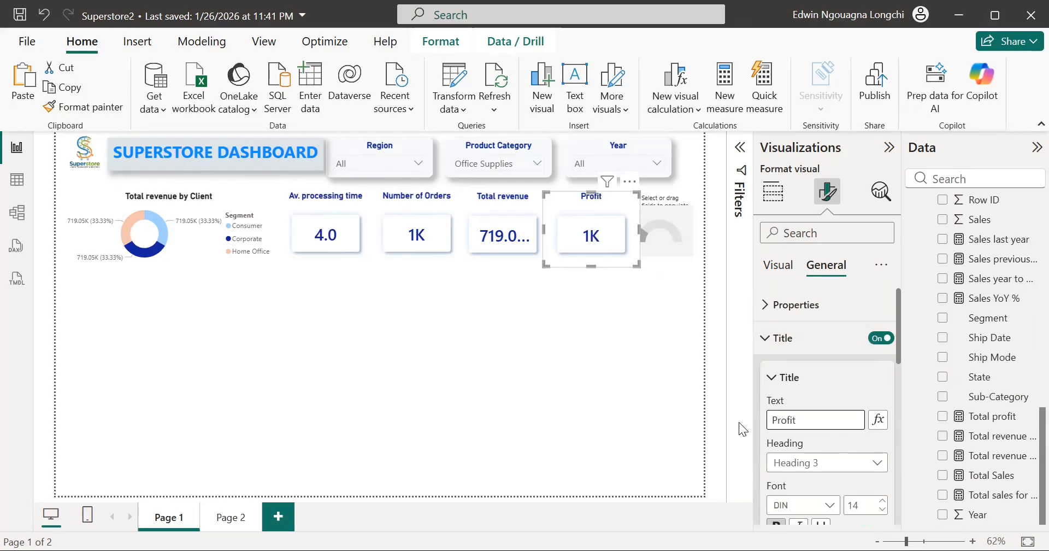
pyautogui.click(640, 363)
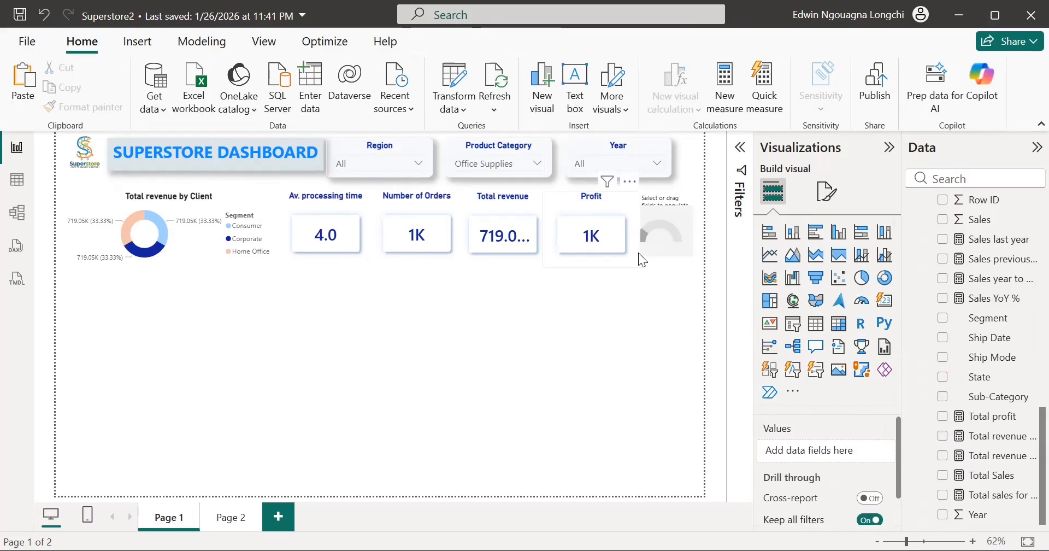
# Replace the Orders No value in the Profit card with the Profit field and nudge the card slightly to align it.
pyautogui.click(618, 238)
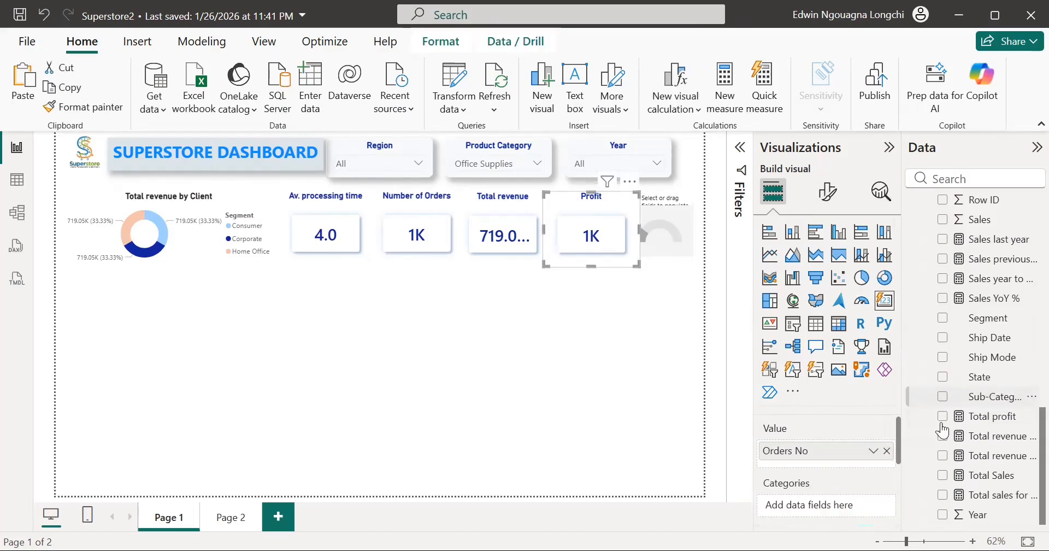
pyautogui.click(883, 450)
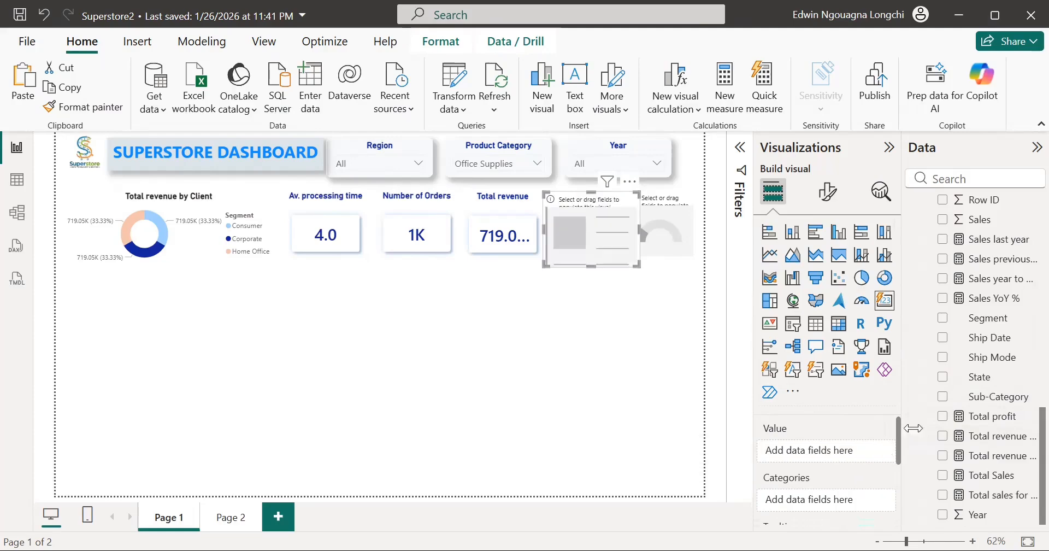
pyautogui.scroll(3, 995, 382)
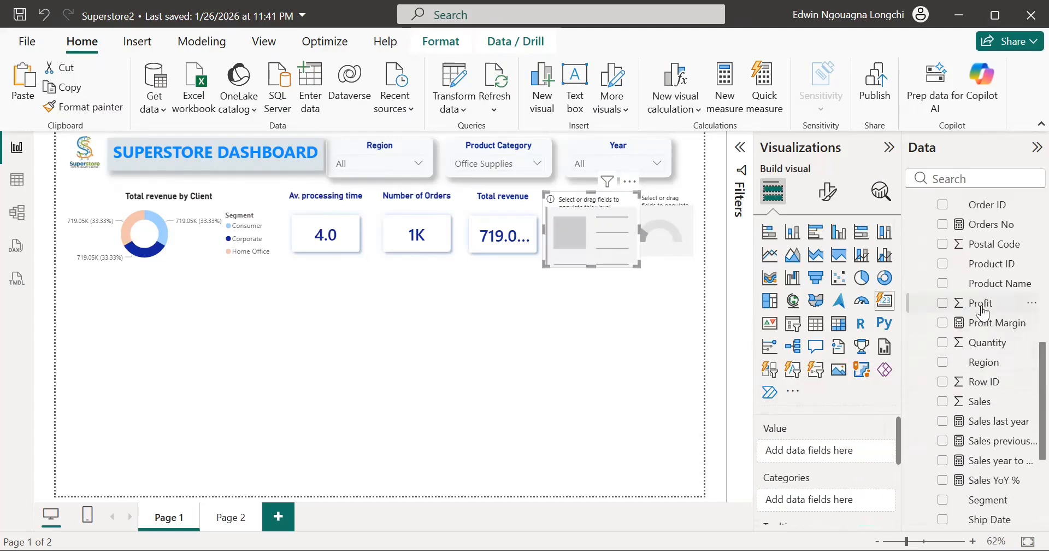
pyautogui.moveTo(982, 311); pyautogui.dragTo(847, 459)
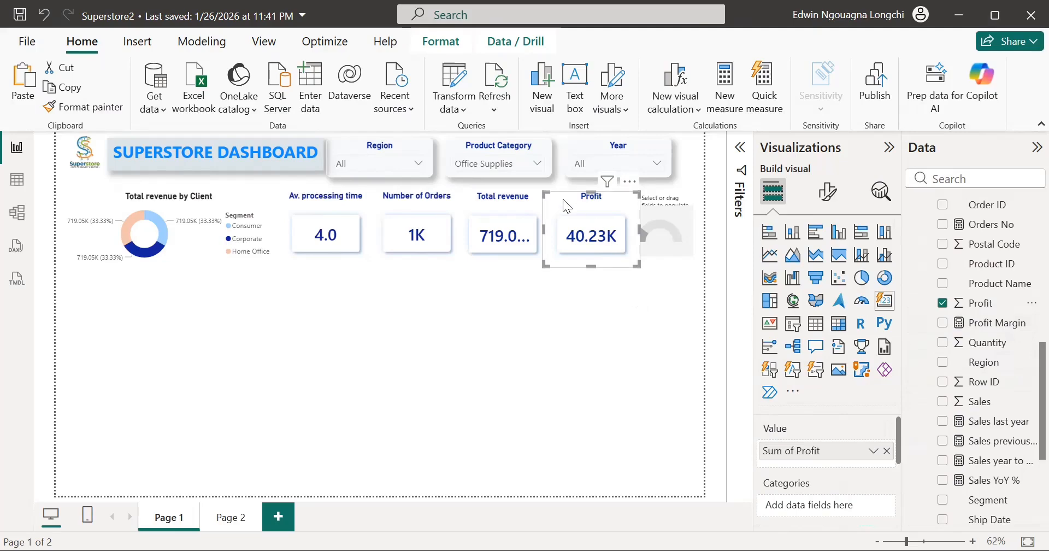
pyautogui.moveTo(556, 196); pyautogui.dragTo(559, 196)
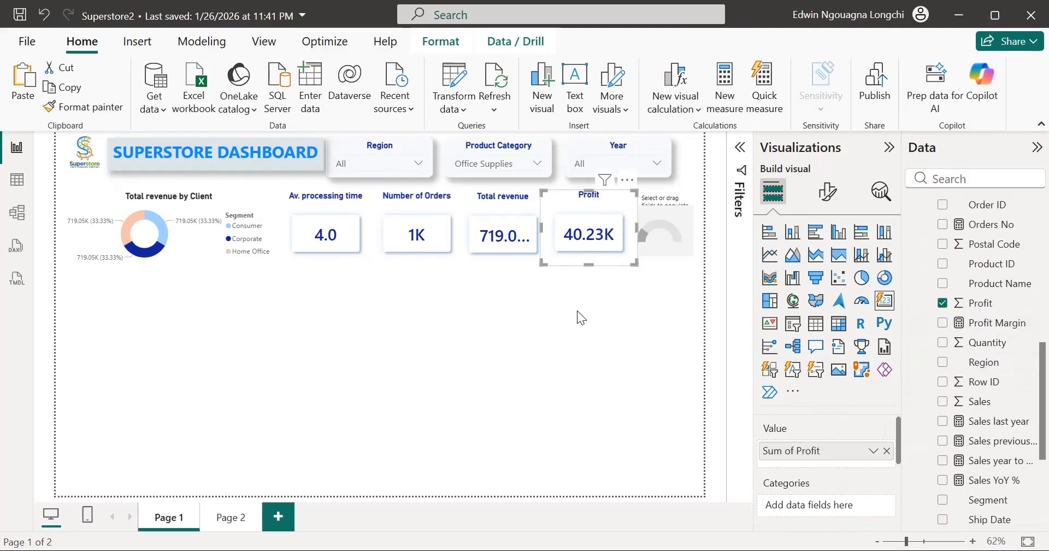
# Clear the Office Supplies selection in the Product Category slicer.
pyautogui.click(537, 163)
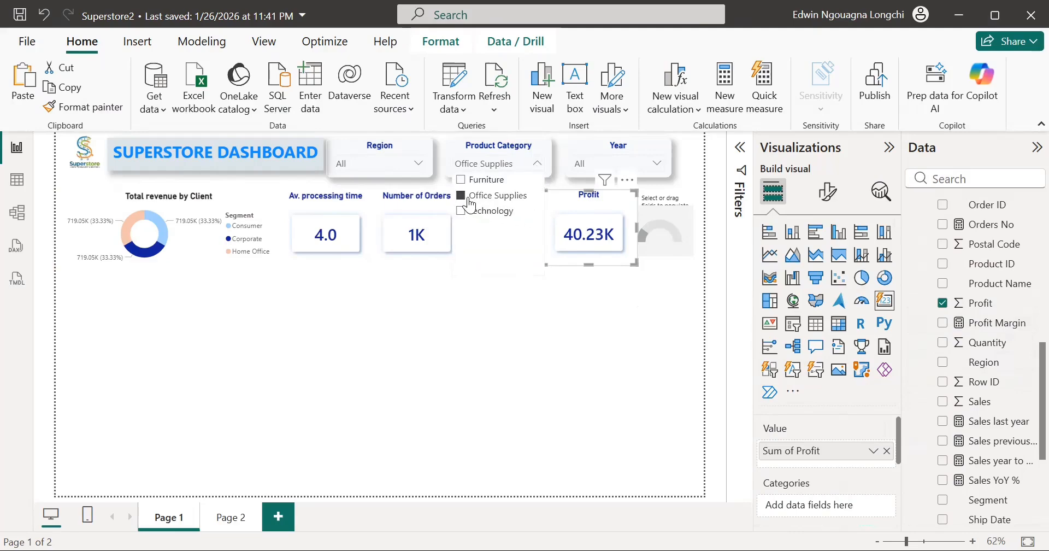
pyautogui.click(461, 196)
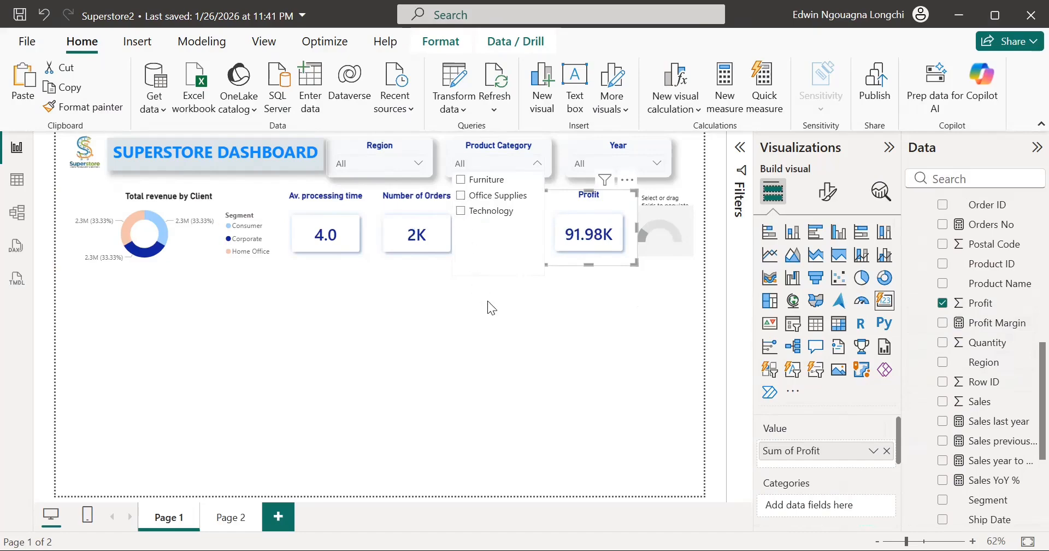
pyautogui.click(488, 308)
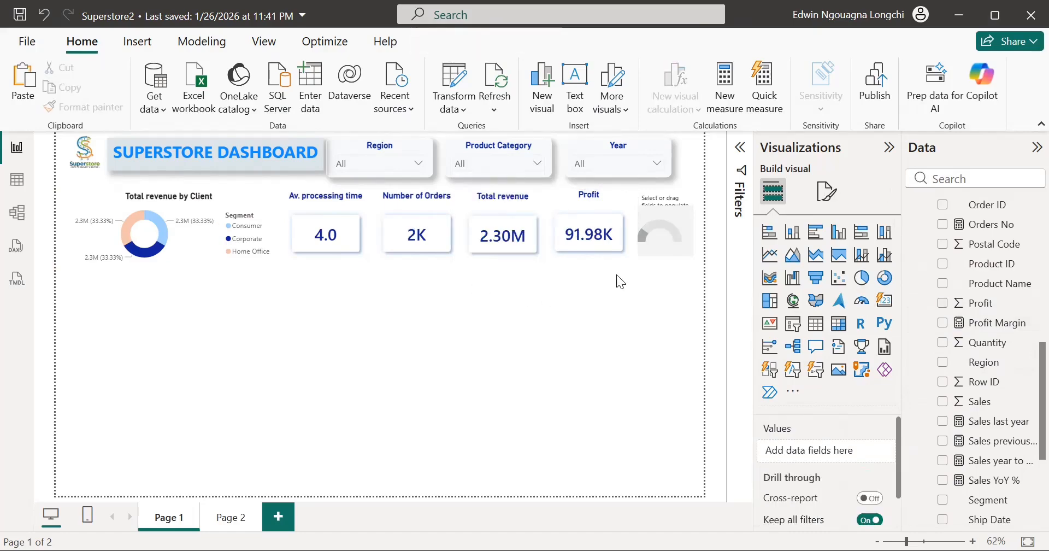
# Assign the Profit Margin measure as the value of the empty gauge.
pyautogui.click(663, 252)
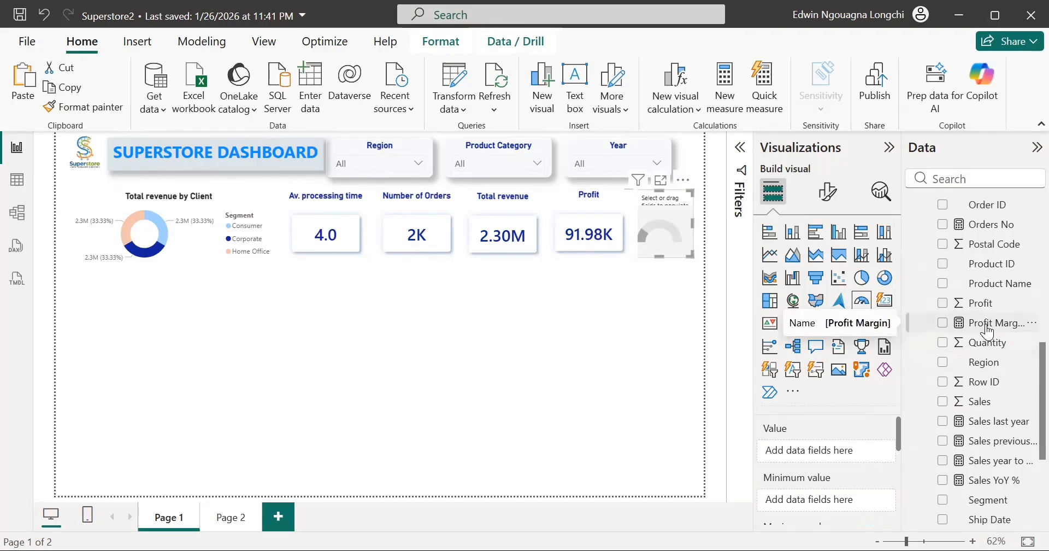
pyautogui.moveTo(987, 331); pyautogui.dragTo(842, 457)
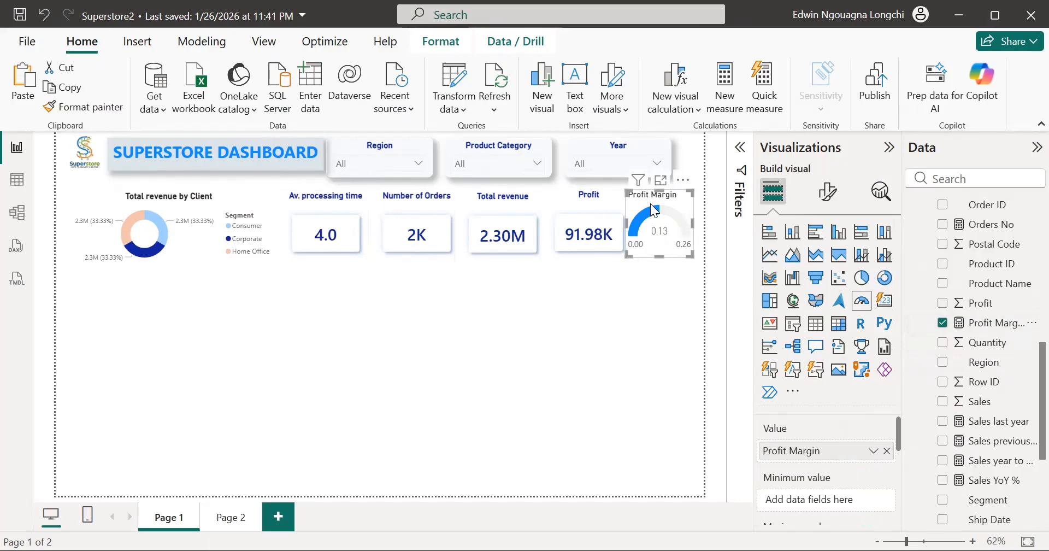
# Format the Profit Margin gauge's title as centred, dark blue and bold.
pyautogui.click(828, 192)
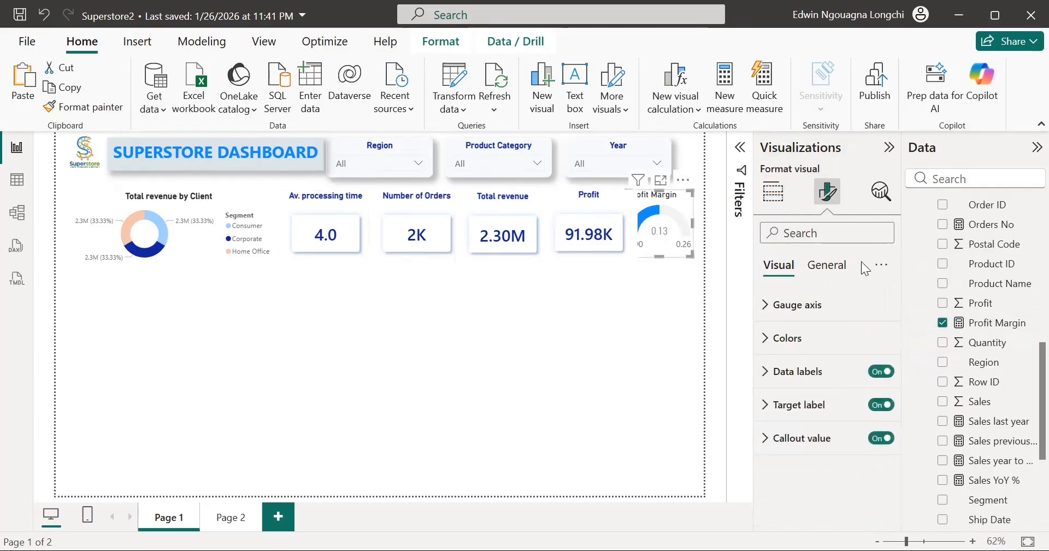
pyautogui.click(842, 269)
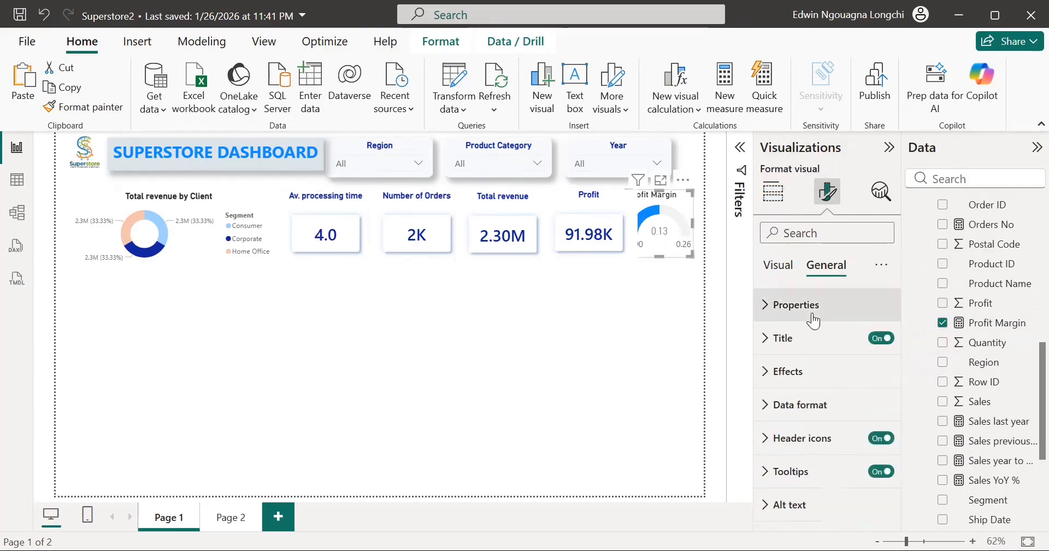
pyautogui.click(777, 344)
pyautogui.scroll(-2, 810, 404)
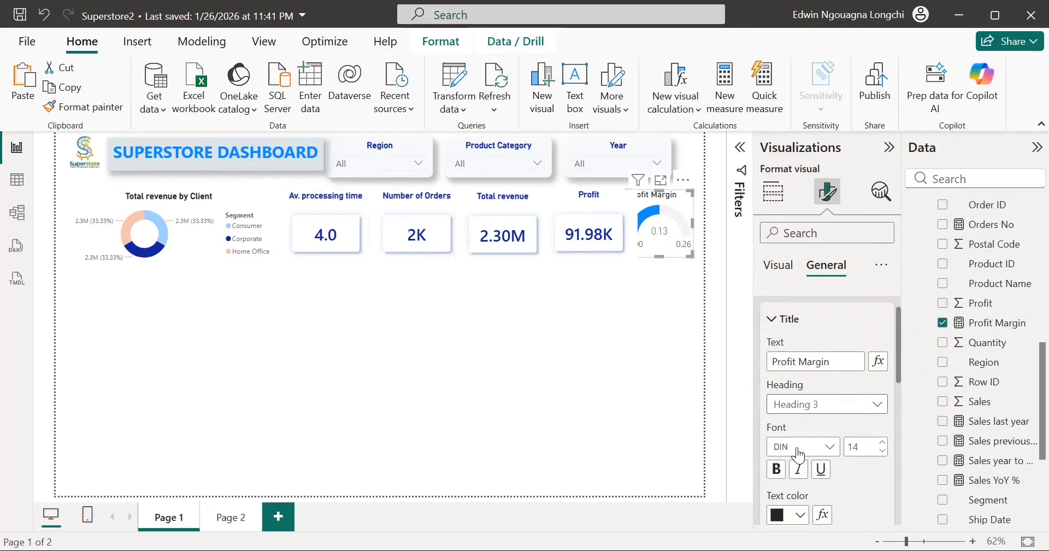
pyautogui.scroll(-4, 794, 480)
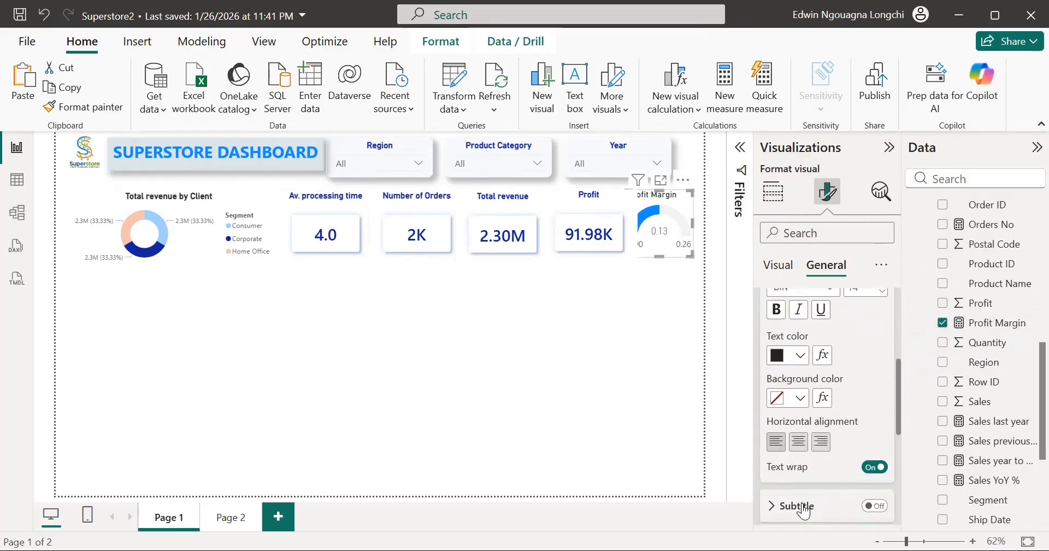
pyautogui.click(797, 443)
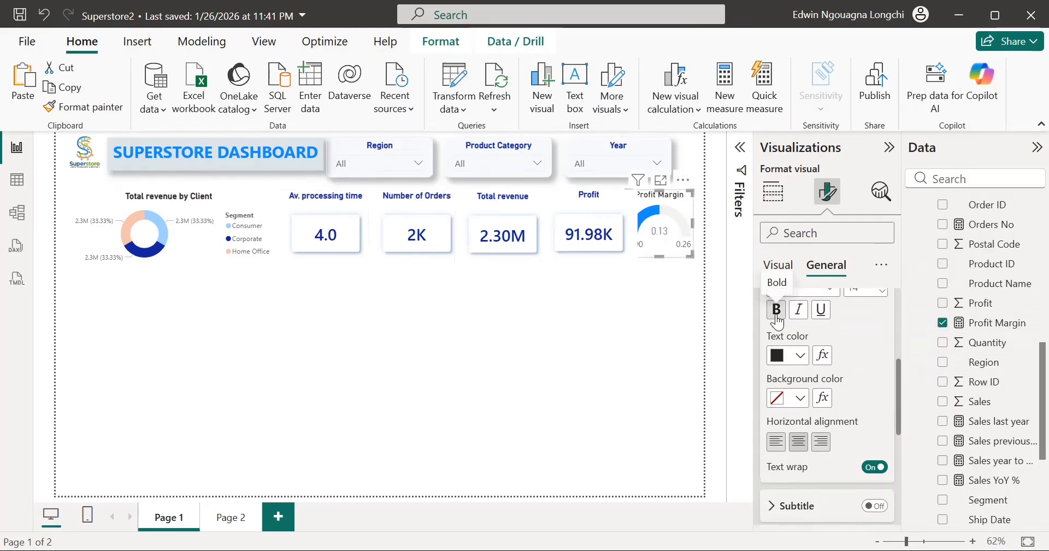
pyautogui.click(800, 356)
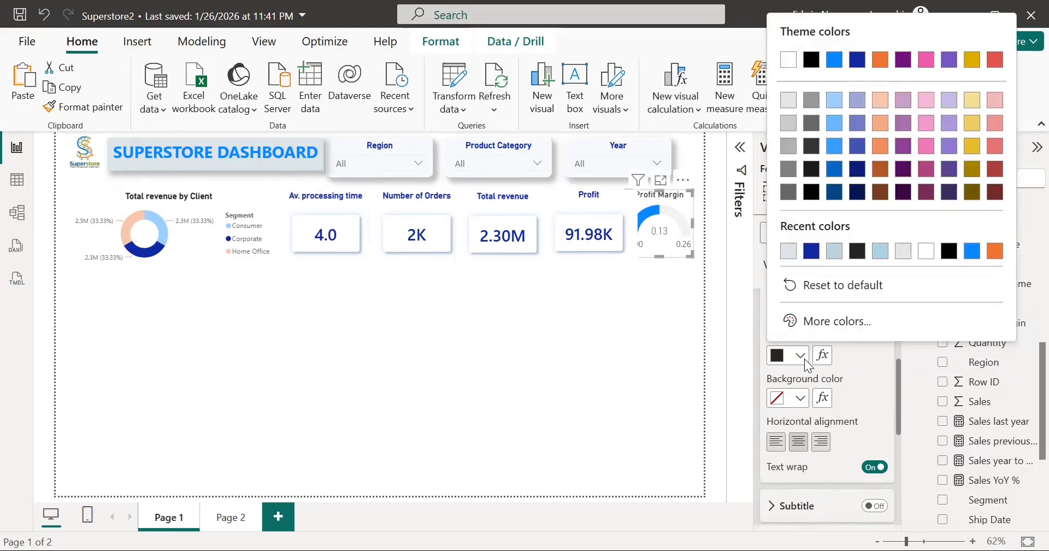
pyautogui.click(811, 251)
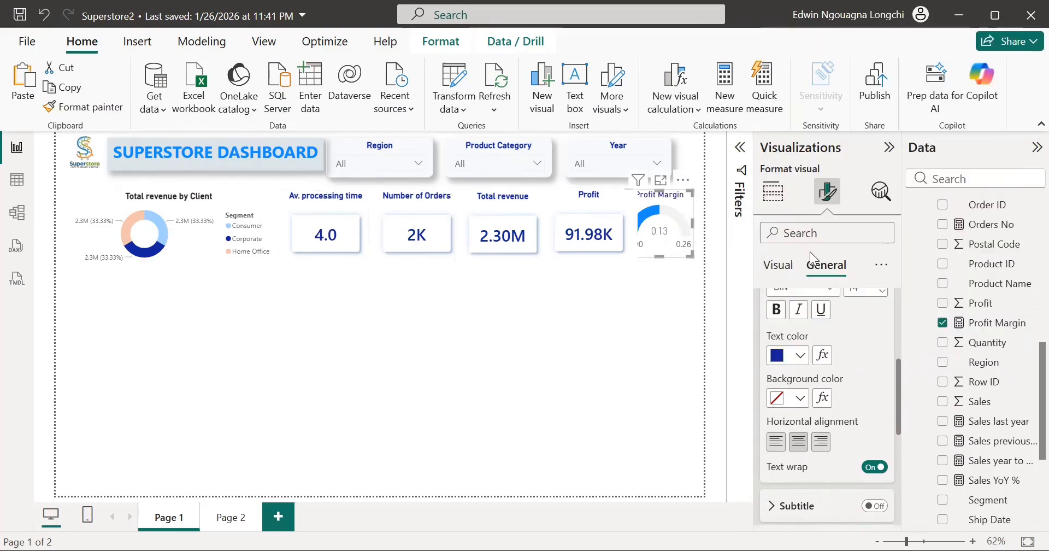
pyautogui.click(778, 309)
pyautogui.scroll(-1, 801, 327)
pyautogui.scroll(5, 801, 328)
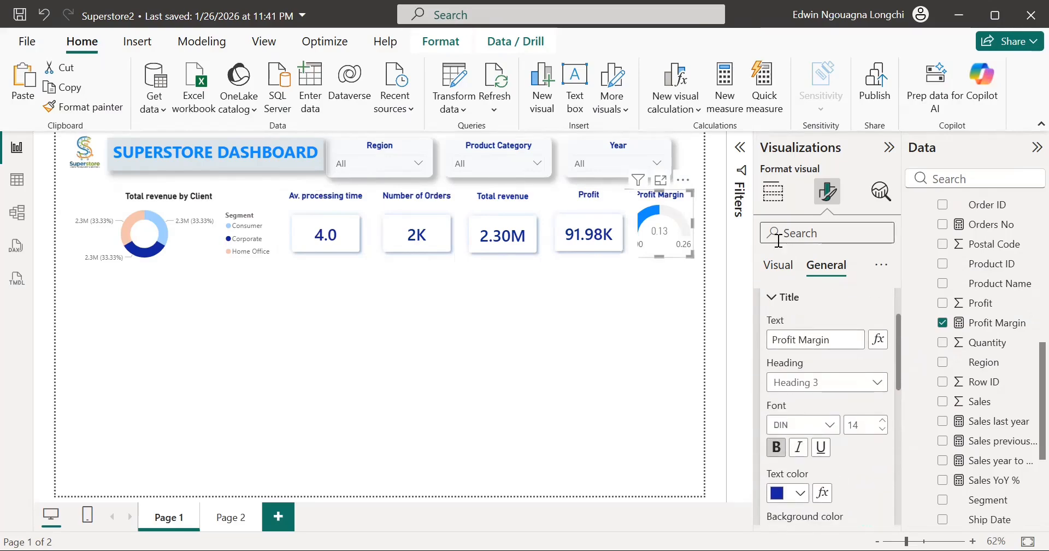
# Change the Profit Margin gauge's fill color to the recently used dark blue.
pyautogui.click(777, 267)
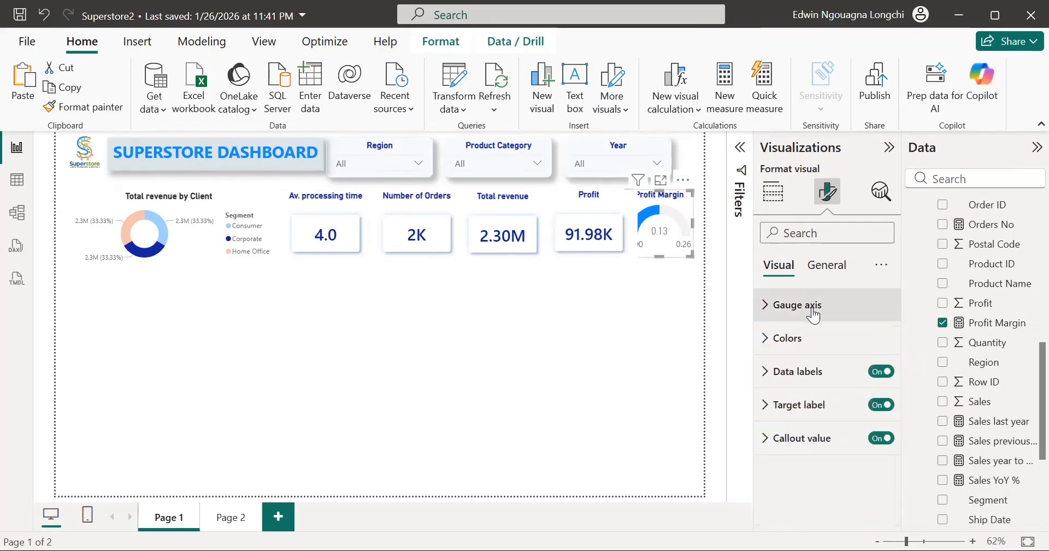
pyautogui.click(770, 338)
pyautogui.scroll(-1, 808, 394)
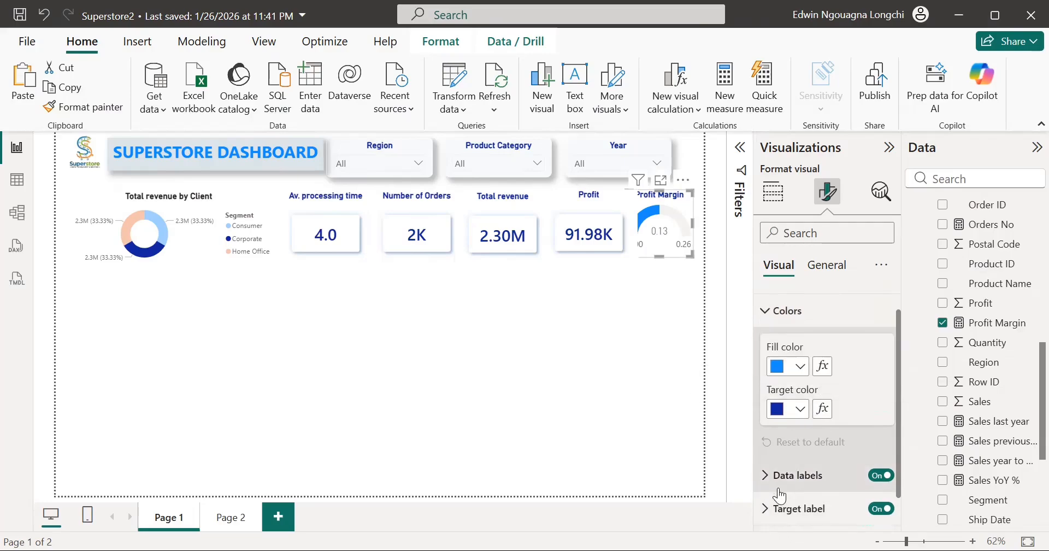
pyautogui.click(799, 366)
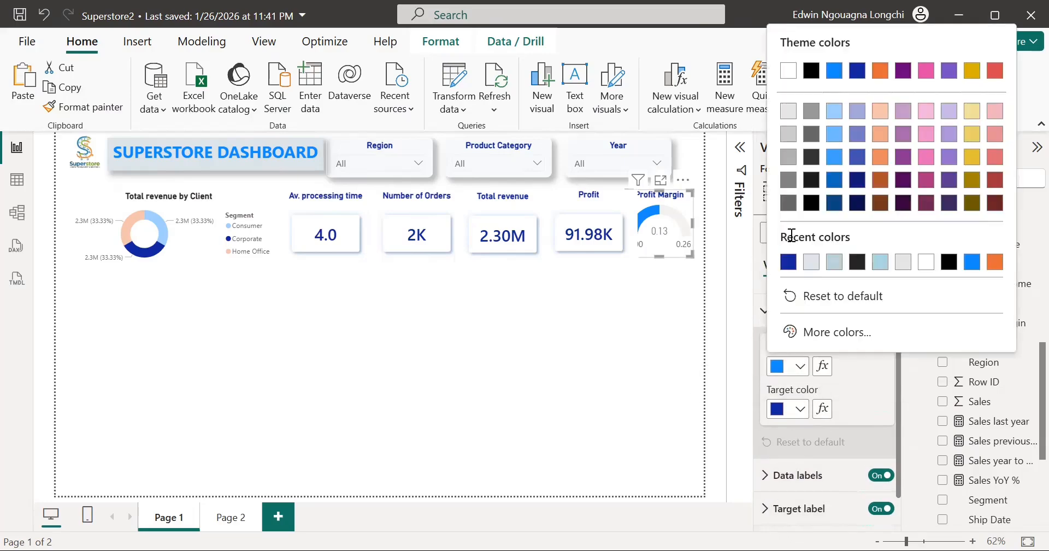
pyautogui.click(788, 262)
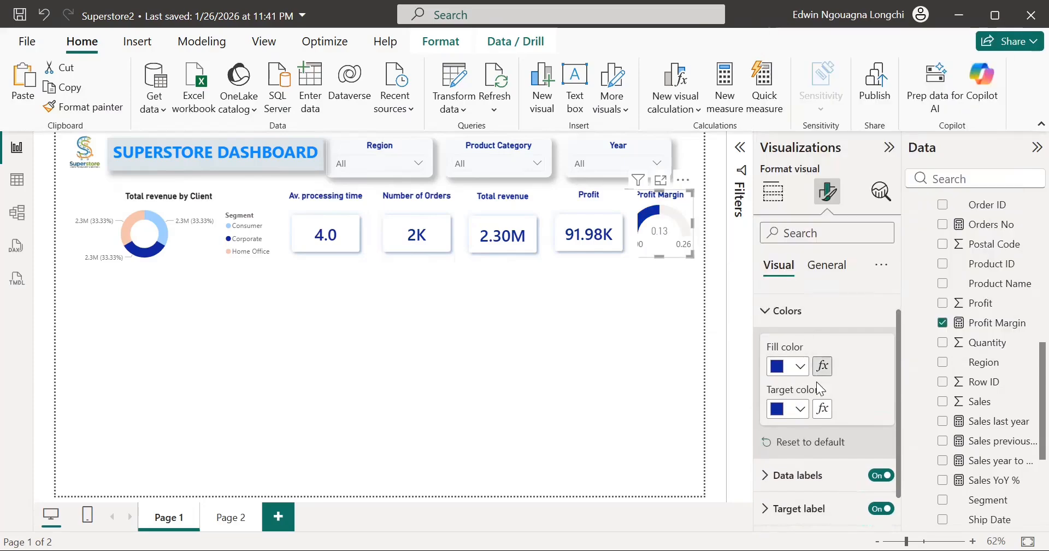
pyautogui.click(807, 409)
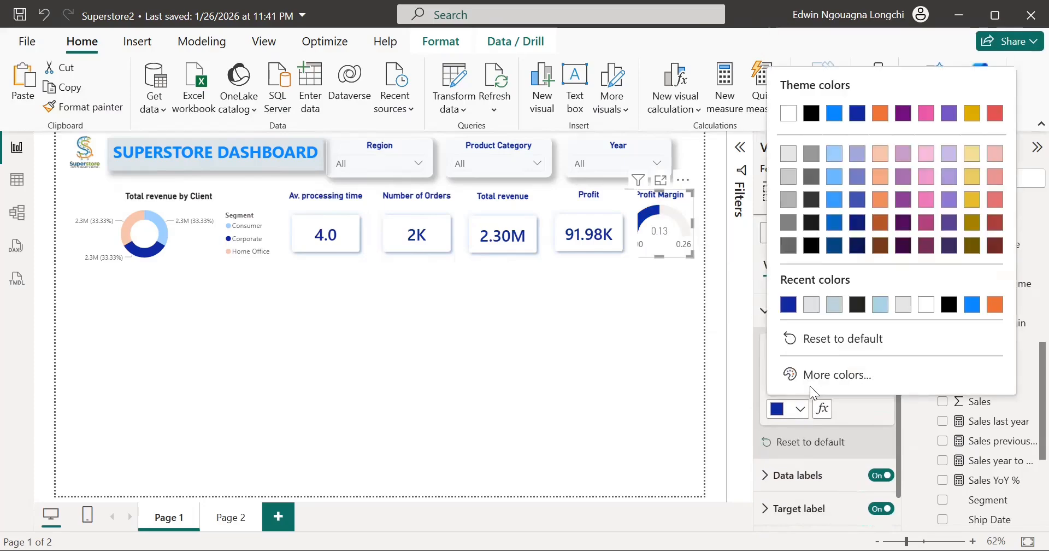
pyautogui.click(752, 316)
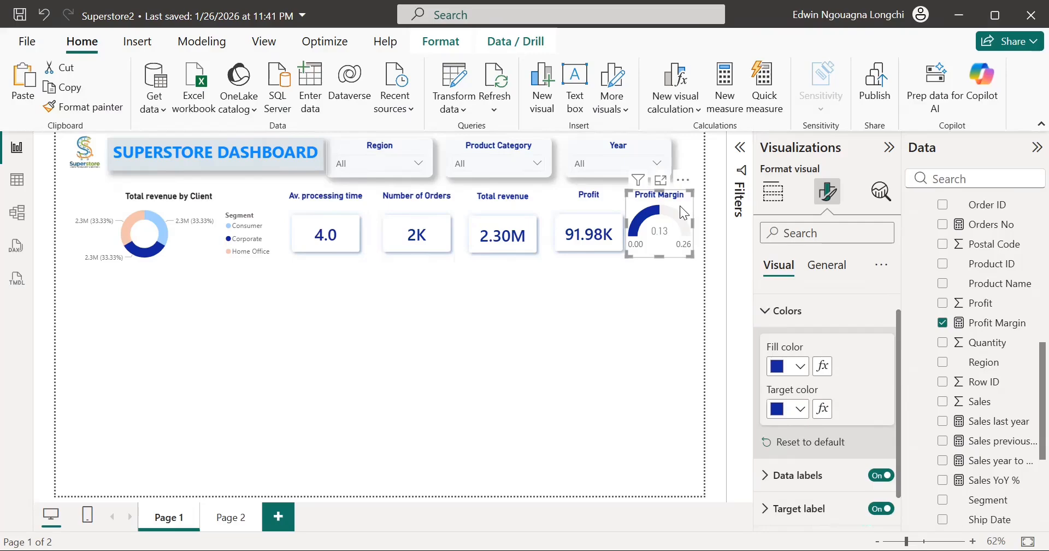
# Set the Profit Margin gauge axis target to 0.2.
pyautogui.scroll(-1, 855, 325)
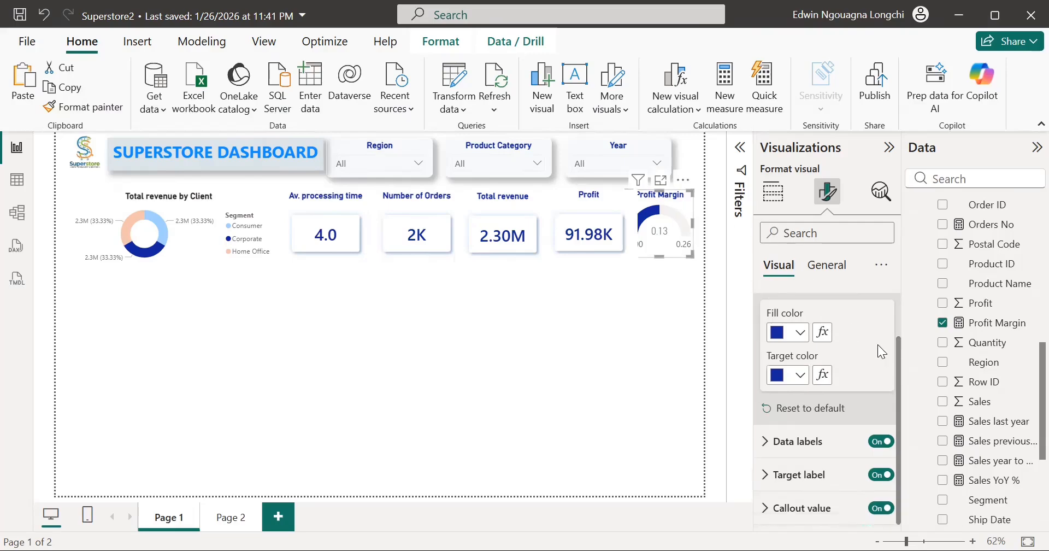
pyautogui.scroll(2, 841, 387)
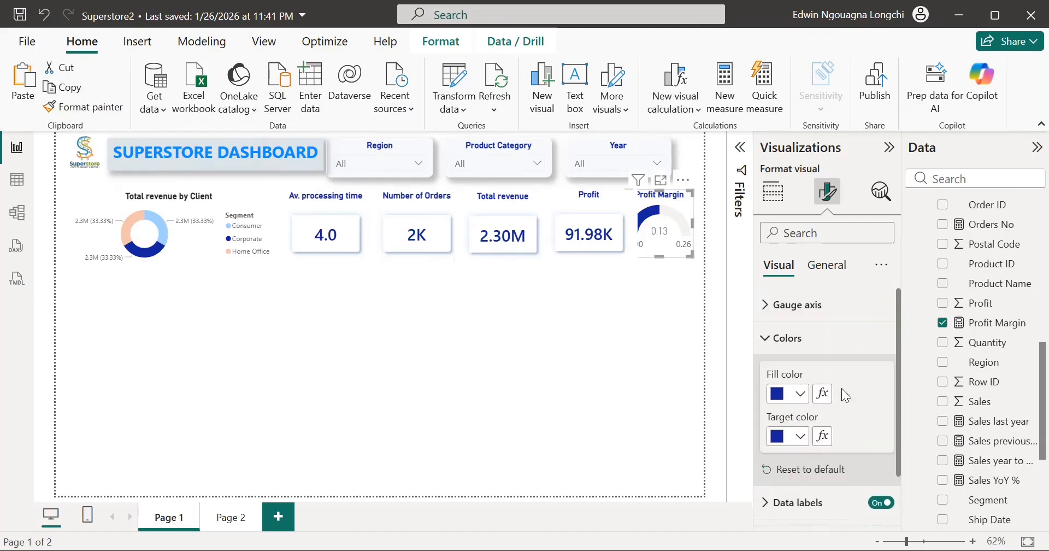
pyautogui.click(789, 306)
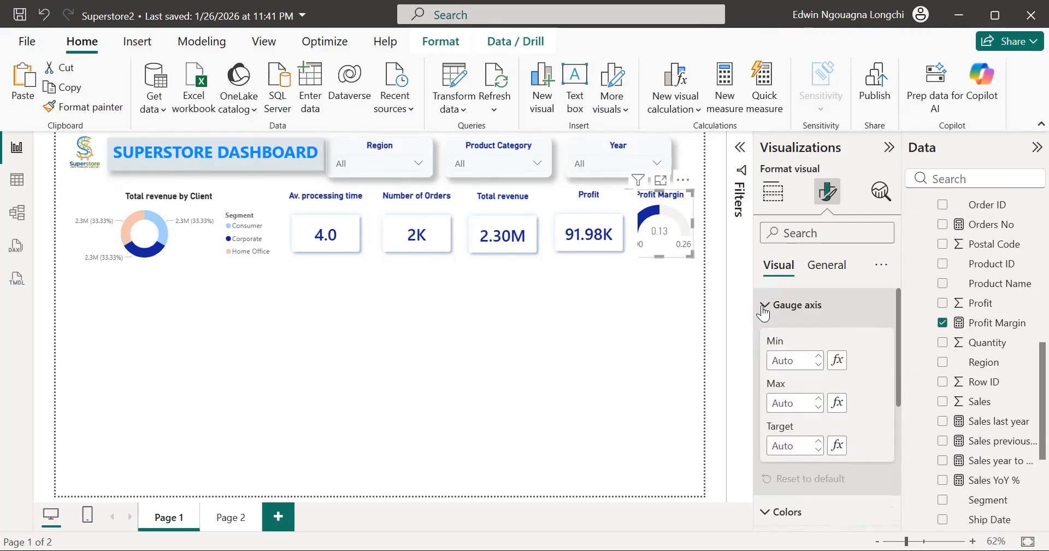
pyautogui.click(804, 446)
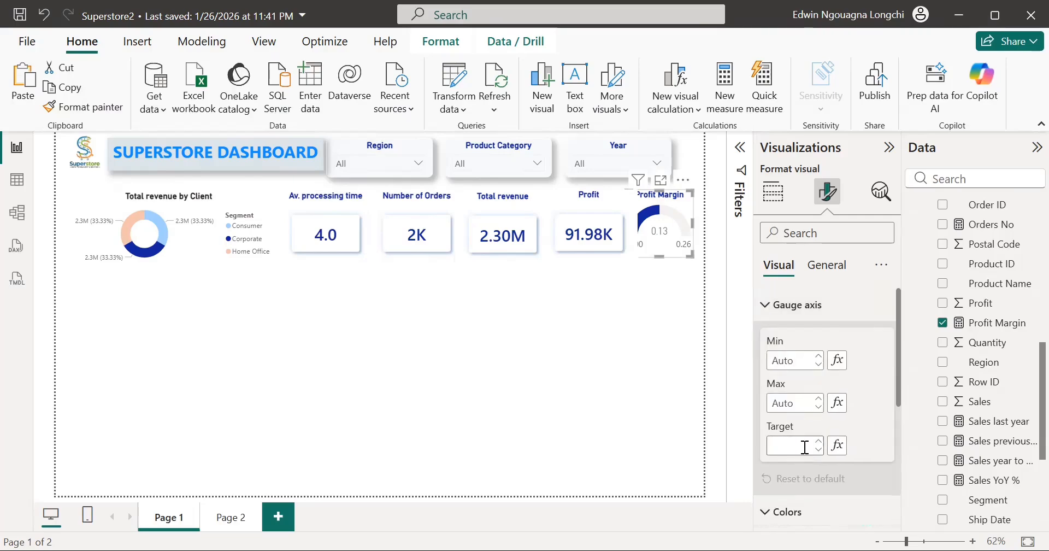
pyautogui.write('0.')
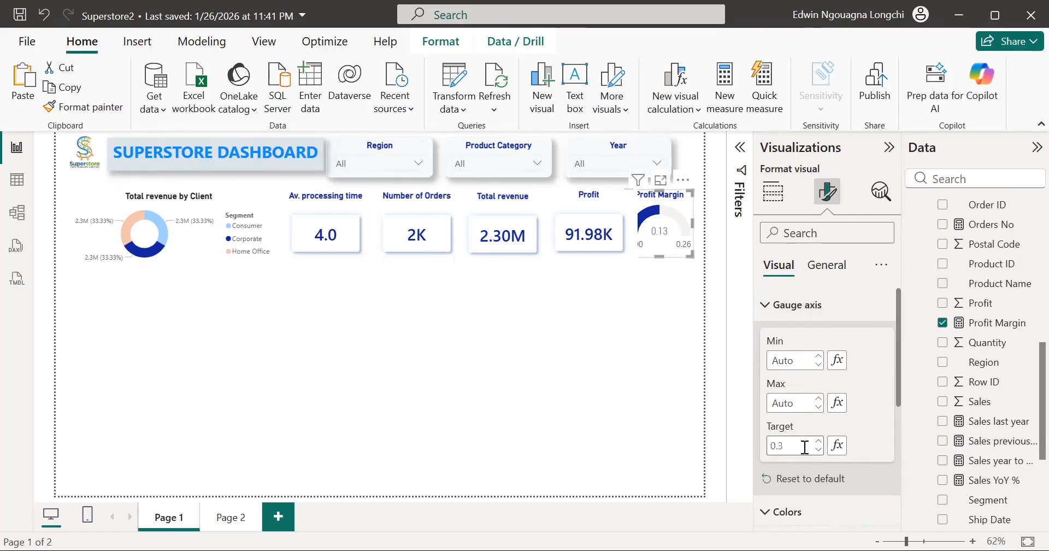
pyautogui.write('2')
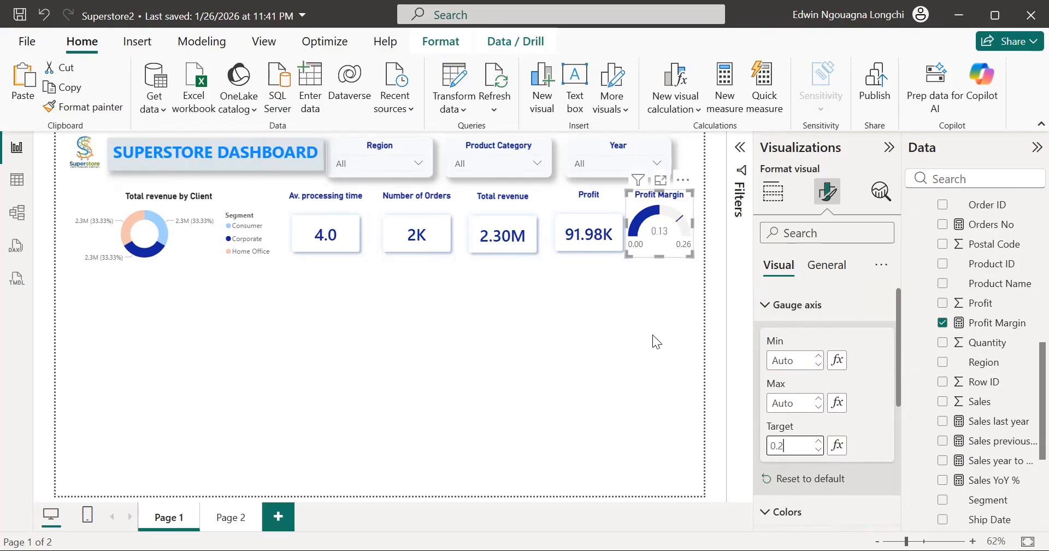
pyautogui.click(653, 334)
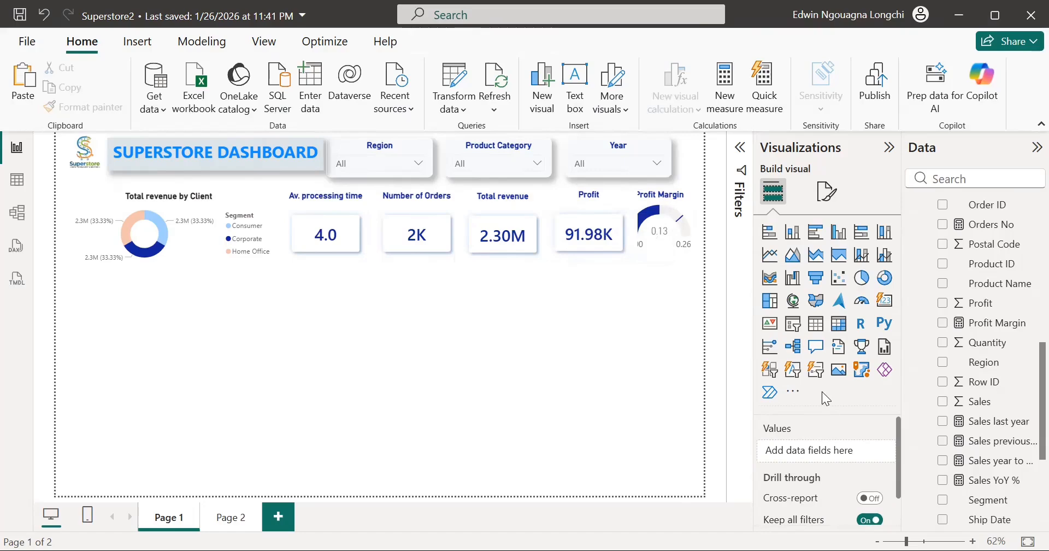
# Set the Profit Margin gauge axis maximum to 0.2.
pyautogui.click(658, 249)
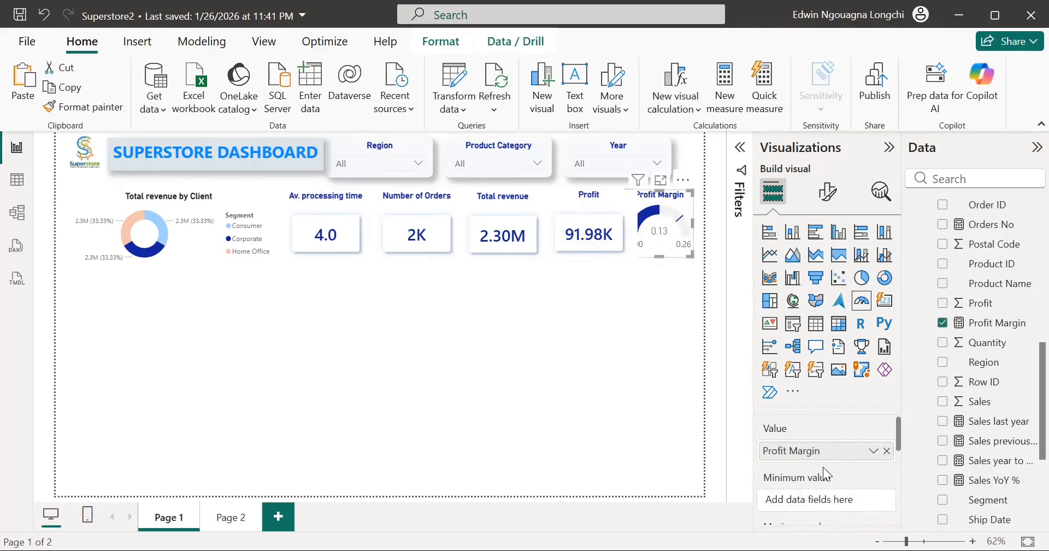
pyautogui.scroll(-1, 823, 469)
pyautogui.scroll(1, 823, 468)
pyautogui.scroll(-3, 826, 459)
pyautogui.scroll(3, 825, 459)
pyautogui.click(828, 192)
pyautogui.click(770, 304)
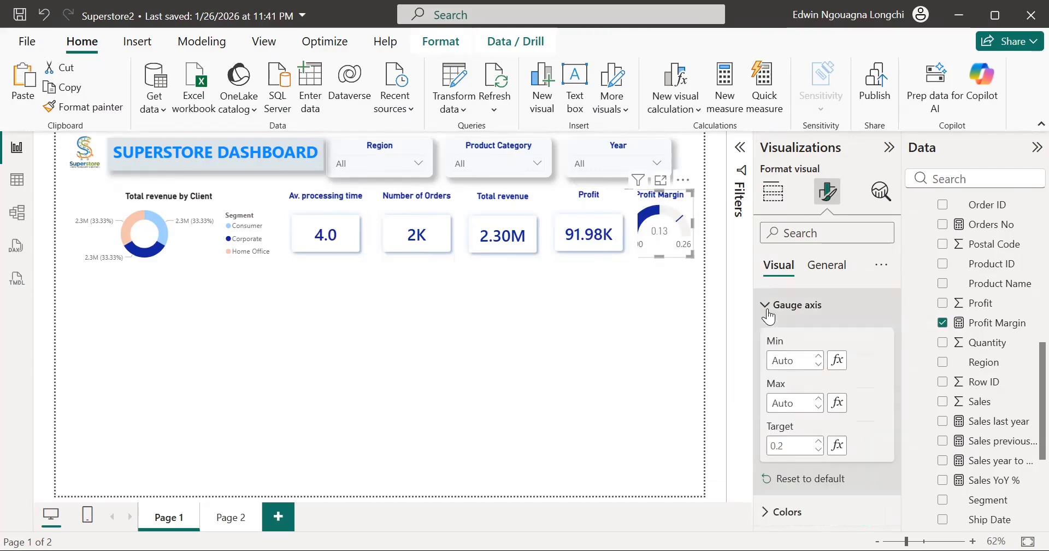
pyautogui.click(798, 406)
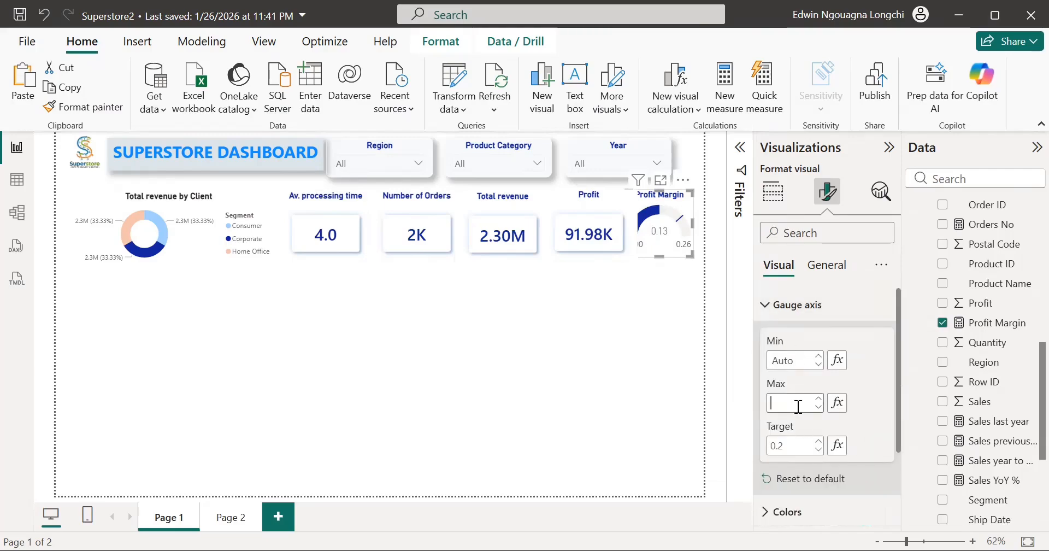
pyautogui.write('0.2')
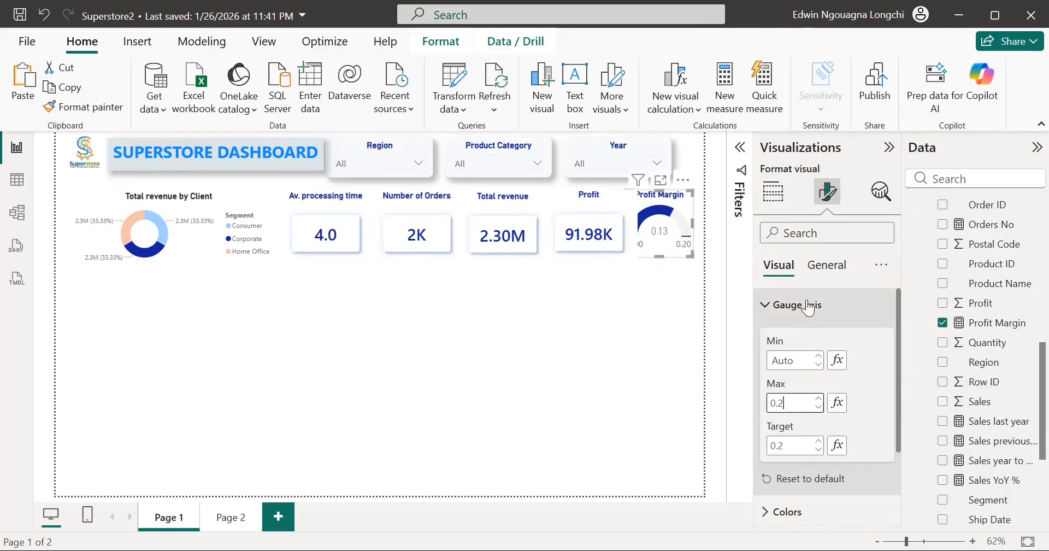
pyautogui.click(772, 306)
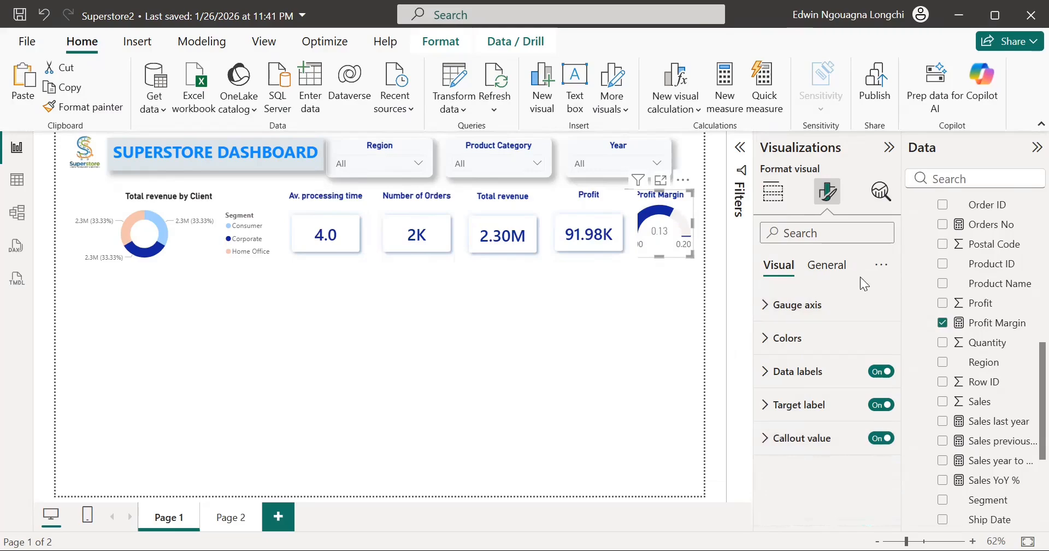
# Change the Profit Margin gauge's target color to the recently used bright blue.
pyautogui.click(835, 273)
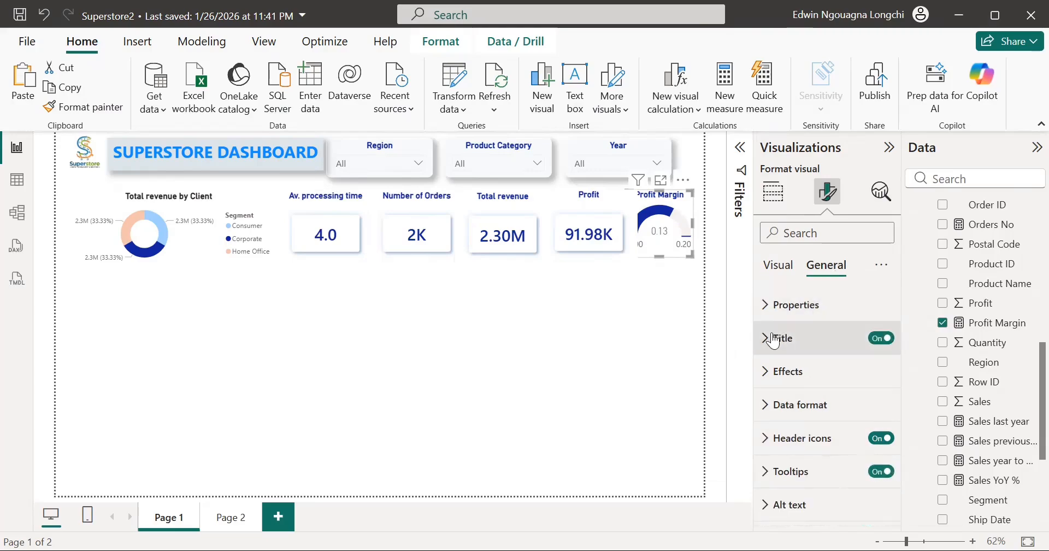
pyautogui.click(777, 266)
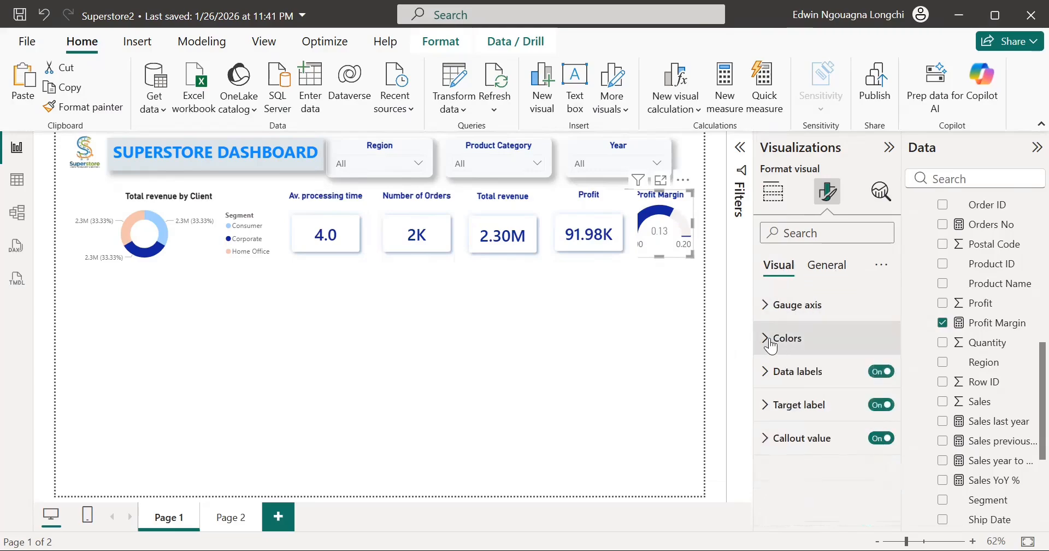
pyautogui.click(771, 343)
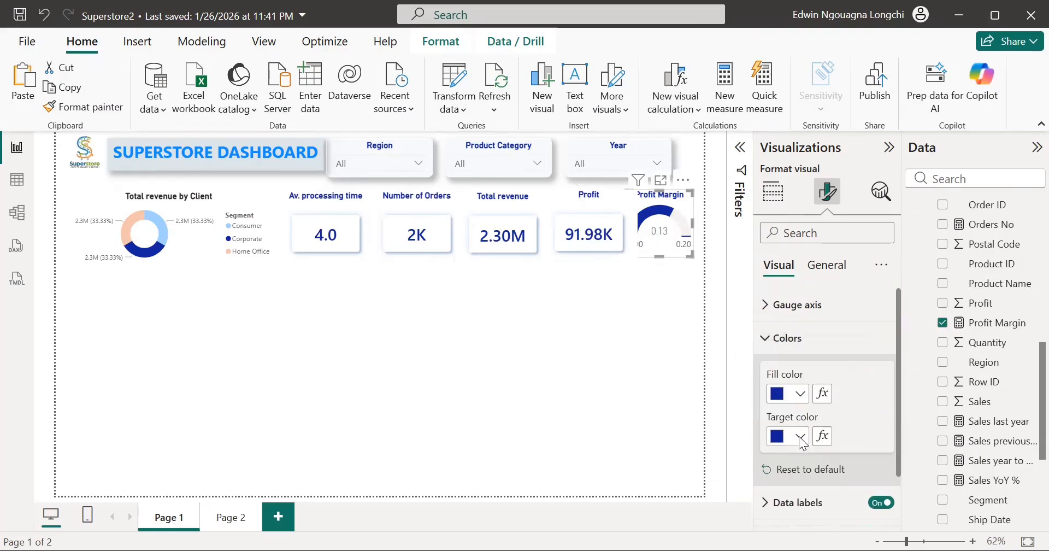
pyautogui.click(801, 439)
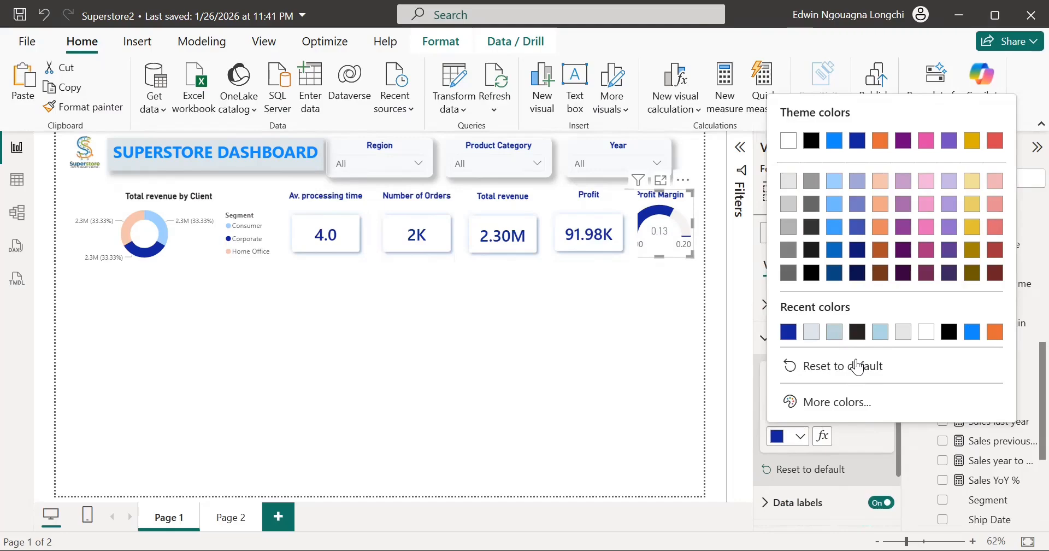
pyautogui.click(978, 333)
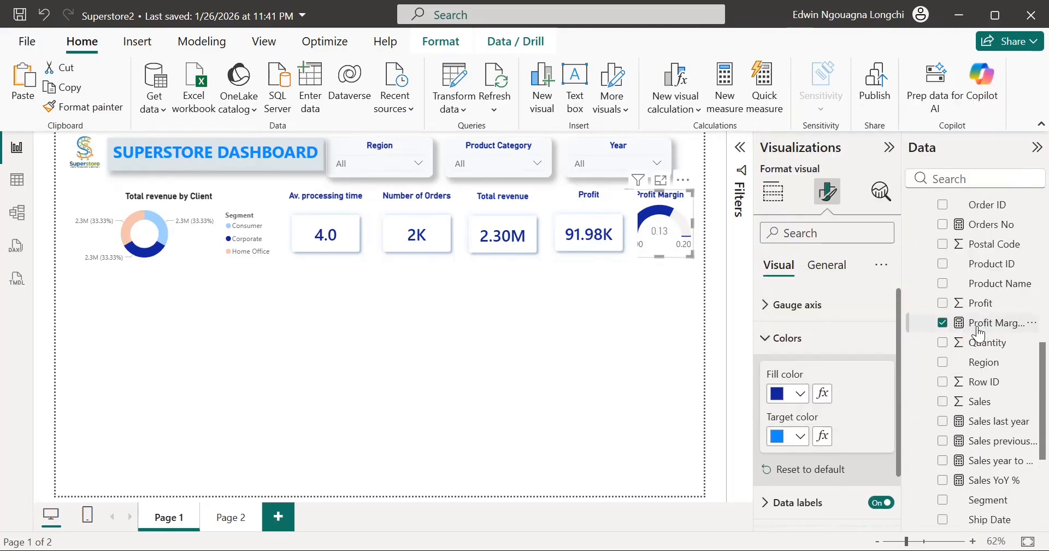
pyautogui.click(680, 345)
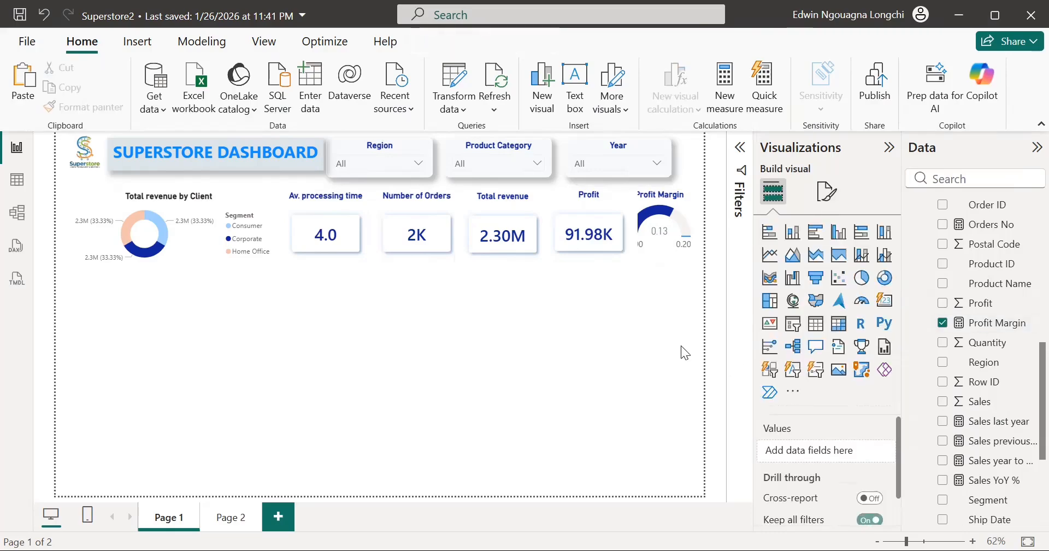
# Move the Profit Margin gauge slightly down and shrink it a little to fit the KPI row.
pyautogui.click(673, 227)
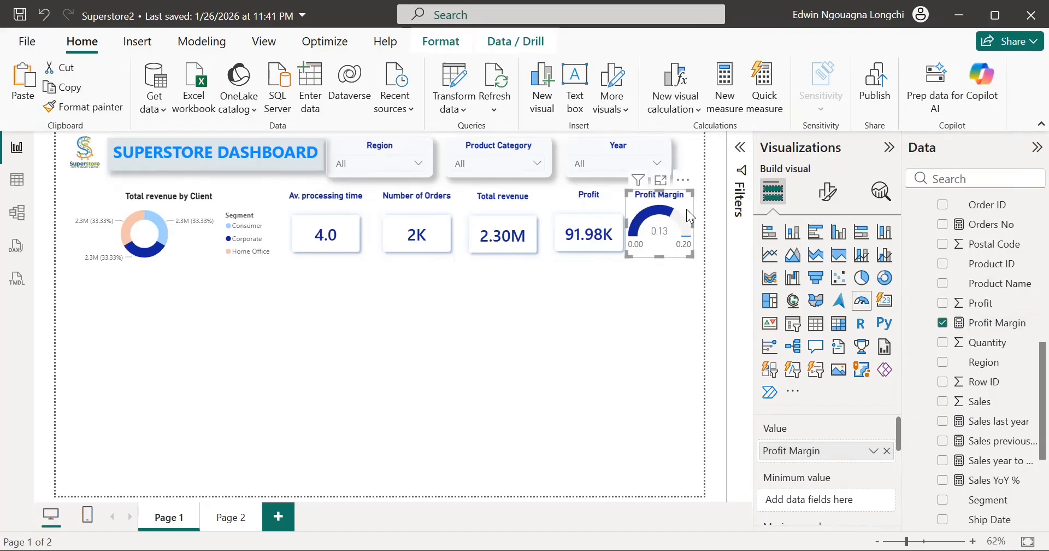
pyautogui.moveTo(687, 210); pyautogui.dragTo(687, 215)
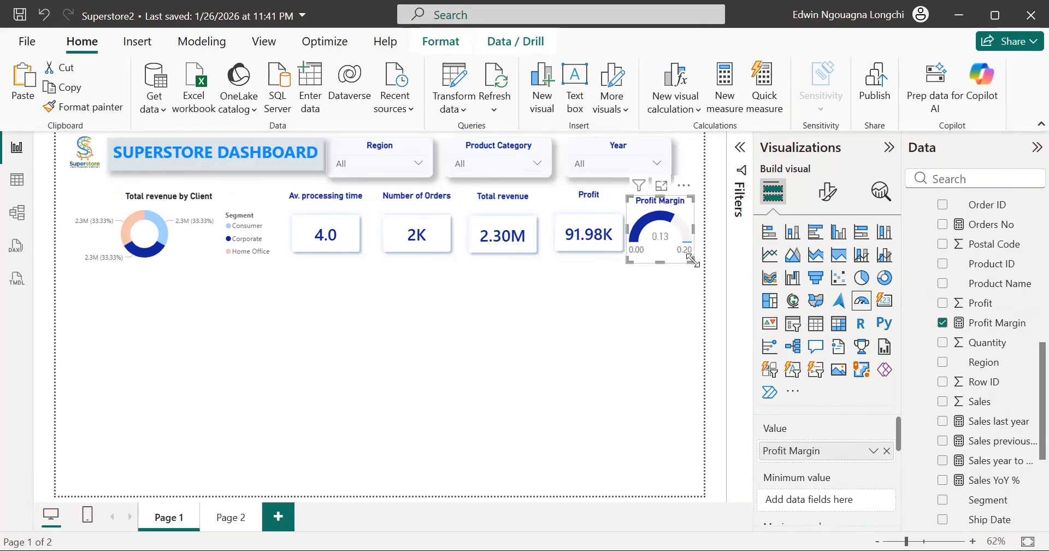
pyautogui.moveTo(692, 261); pyautogui.dragTo(686, 252)
pyautogui.click(655, 309)
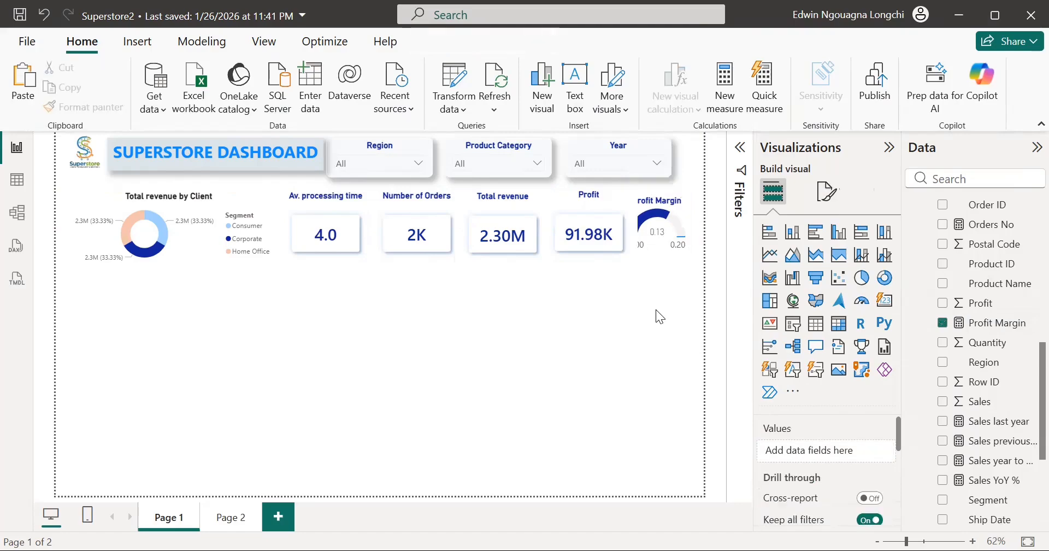
# Try a smaller size for the Profit card and undo the resize.
pyautogui.click(573, 240)
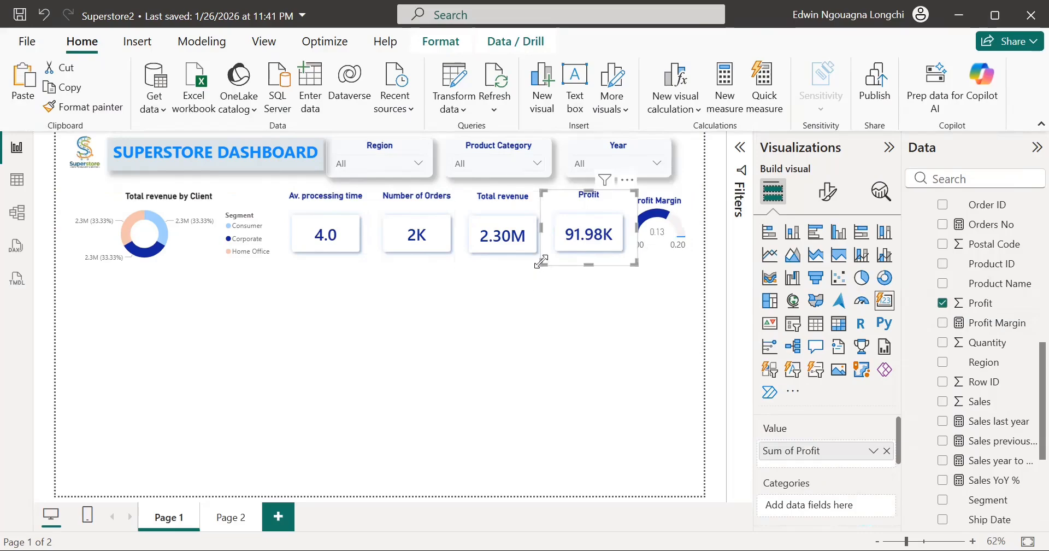
pyautogui.moveTo(541, 262); pyautogui.dragTo(548, 255)
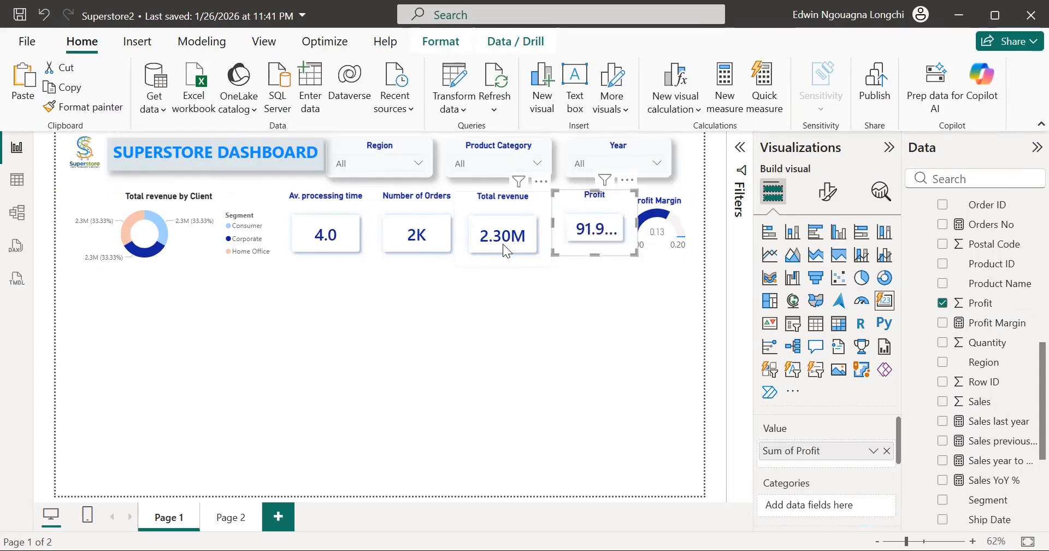
pyautogui.click(486, 250)
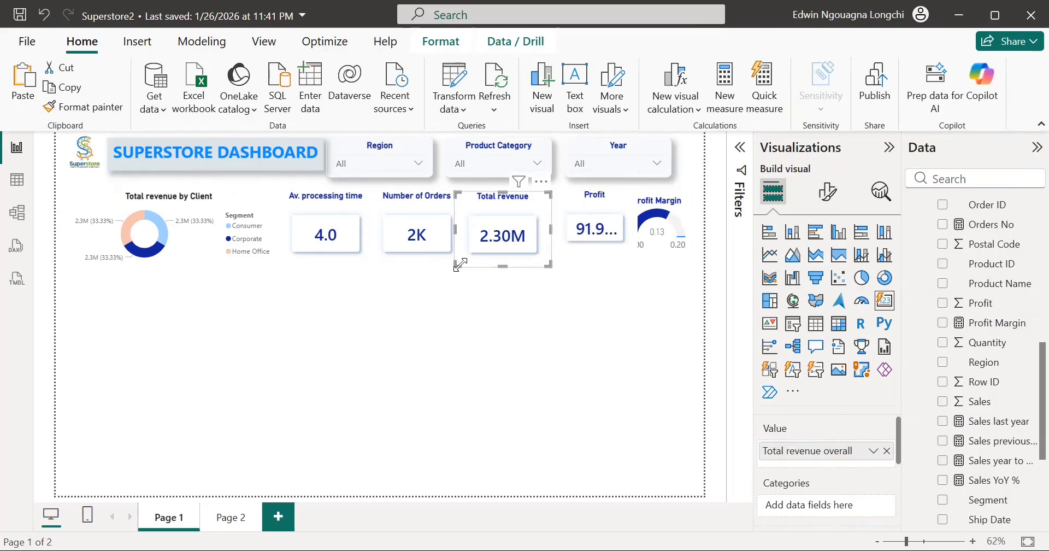
pyautogui.click(566, 251)
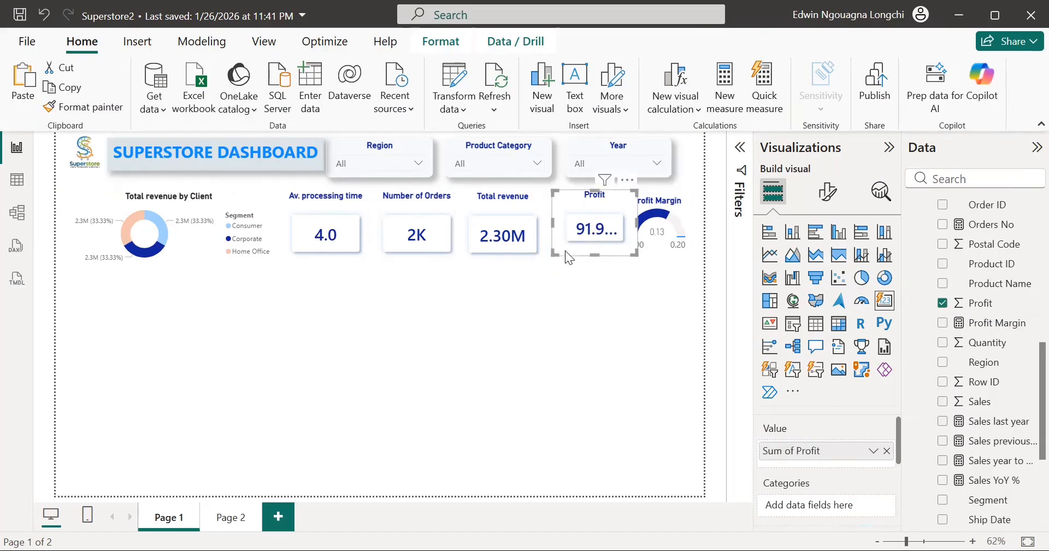
pyautogui.hotkey('ctrl', 'z')
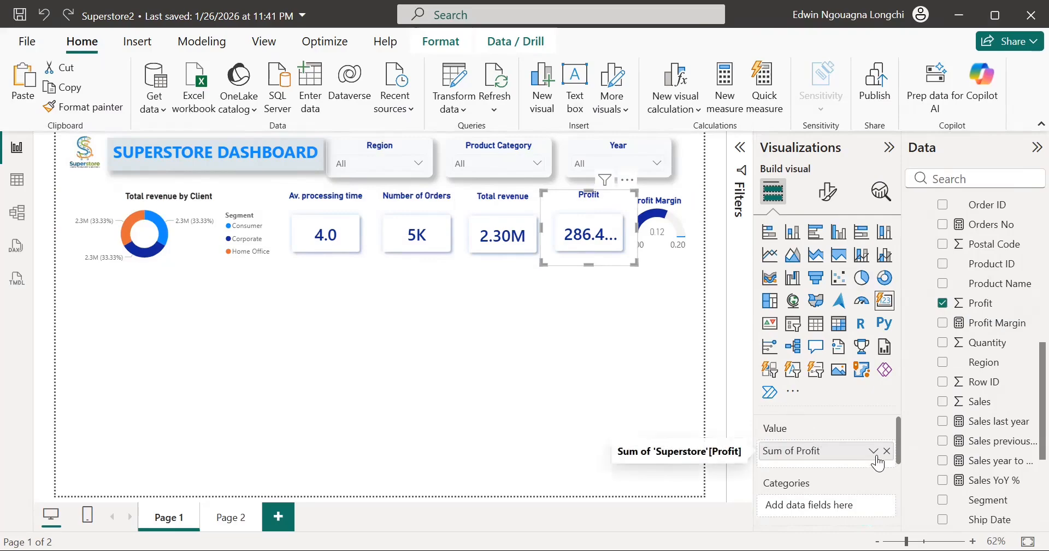
# Format the Profit field to show 1 decimal place.
pyautogui.click(975, 303)
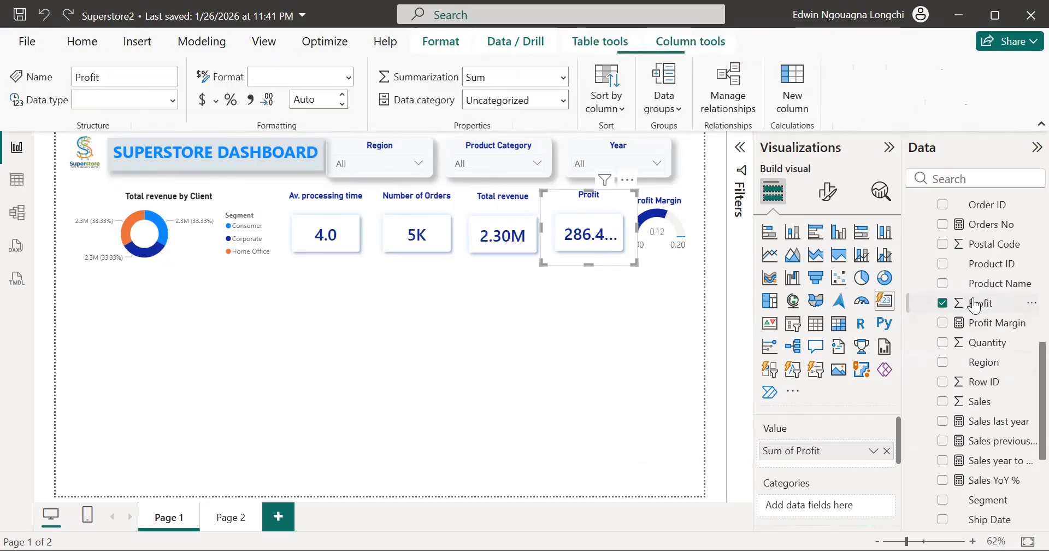
pyautogui.click(342, 103)
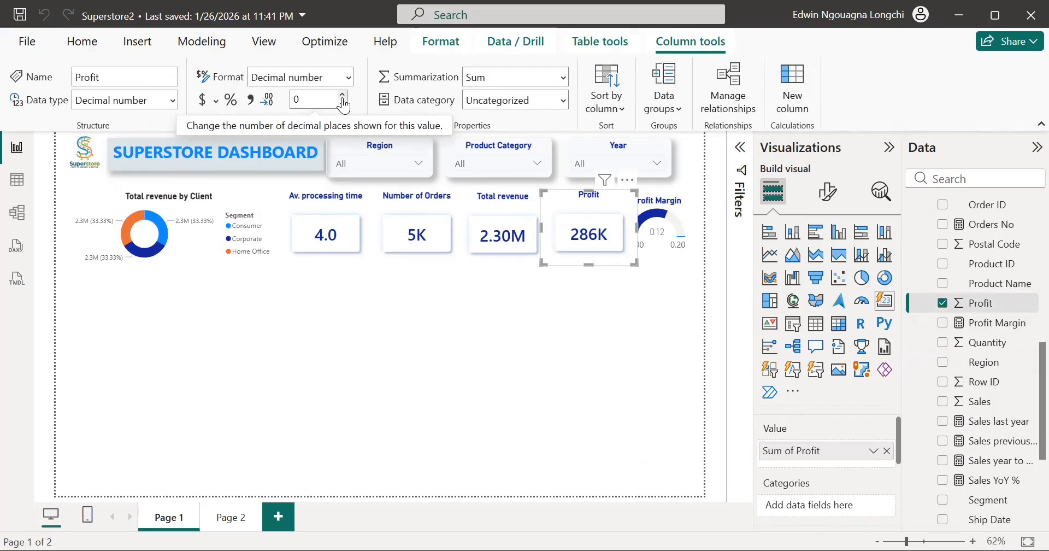
pyautogui.click(342, 103)
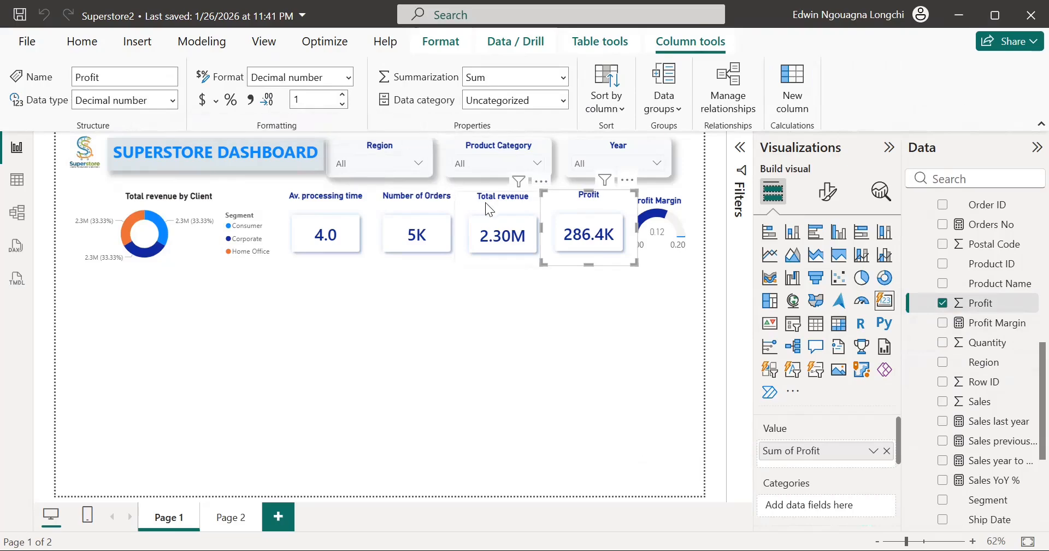
# Format the Total revenue overall measure behind the Total revenue card to show 1 decimal place.
pyautogui.click(508, 202)
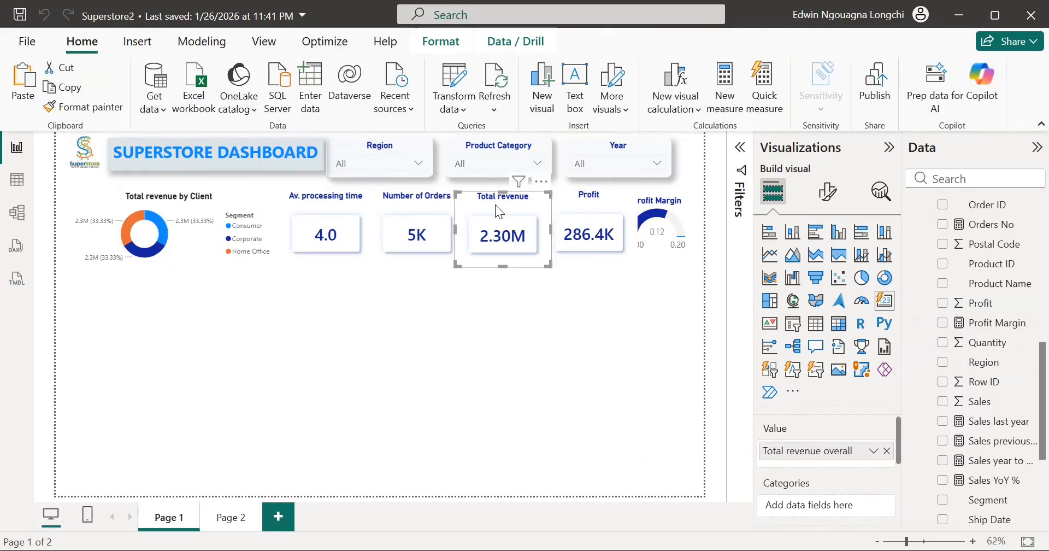
pyautogui.scroll(-3, 956, 399)
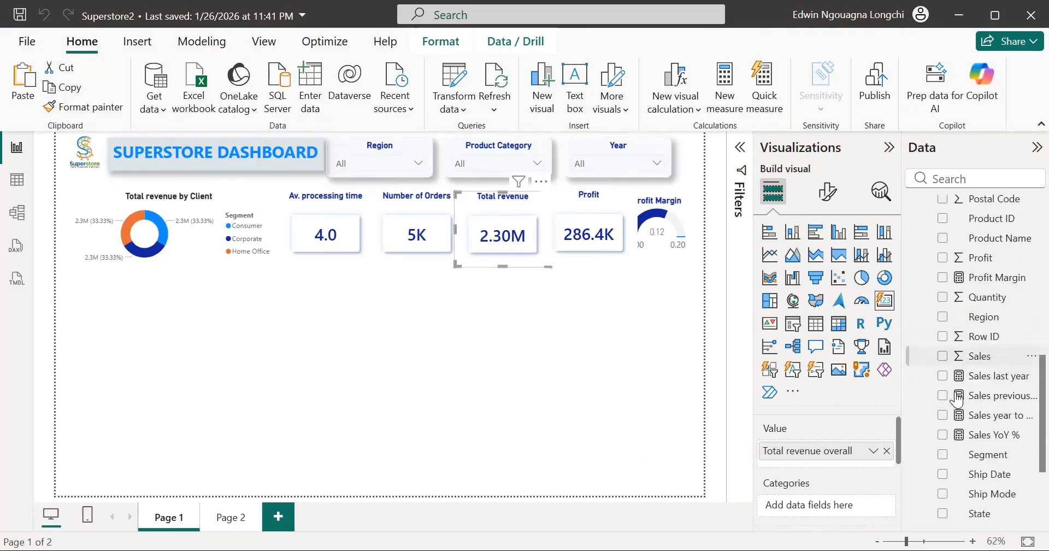
pyautogui.scroll(-2, 956, 399)
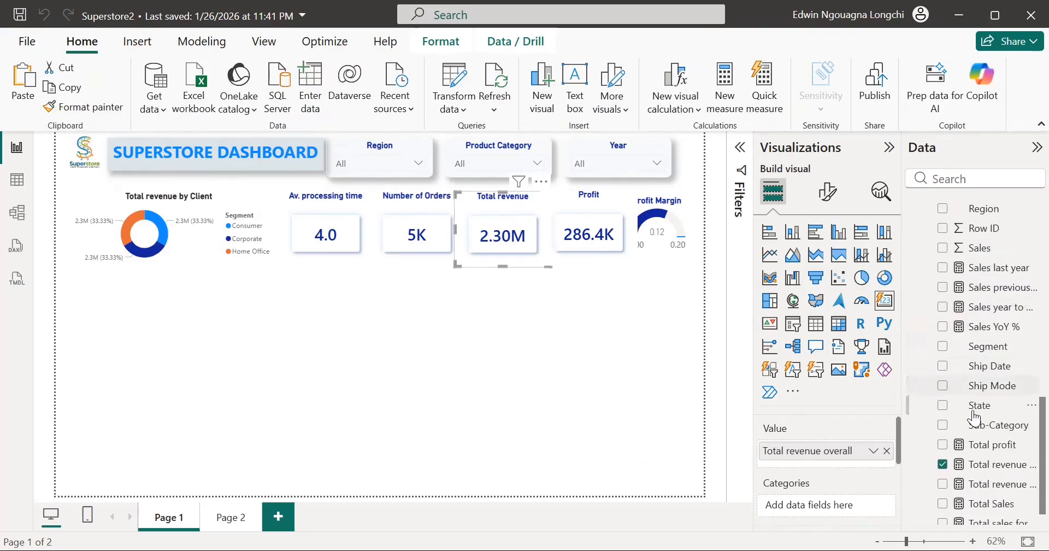
pyautogui.click(998, 467)
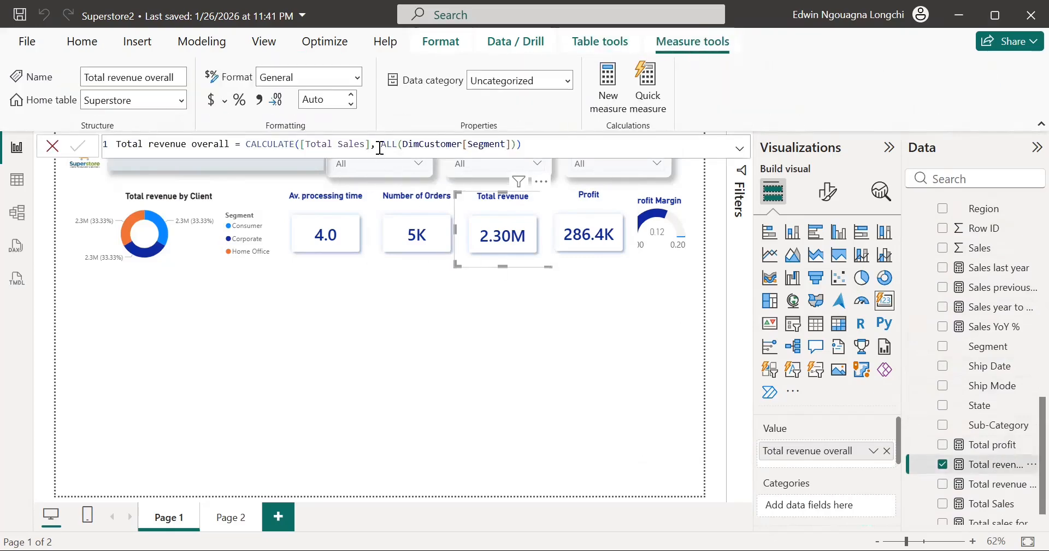
pyautogui.click(352, 102)
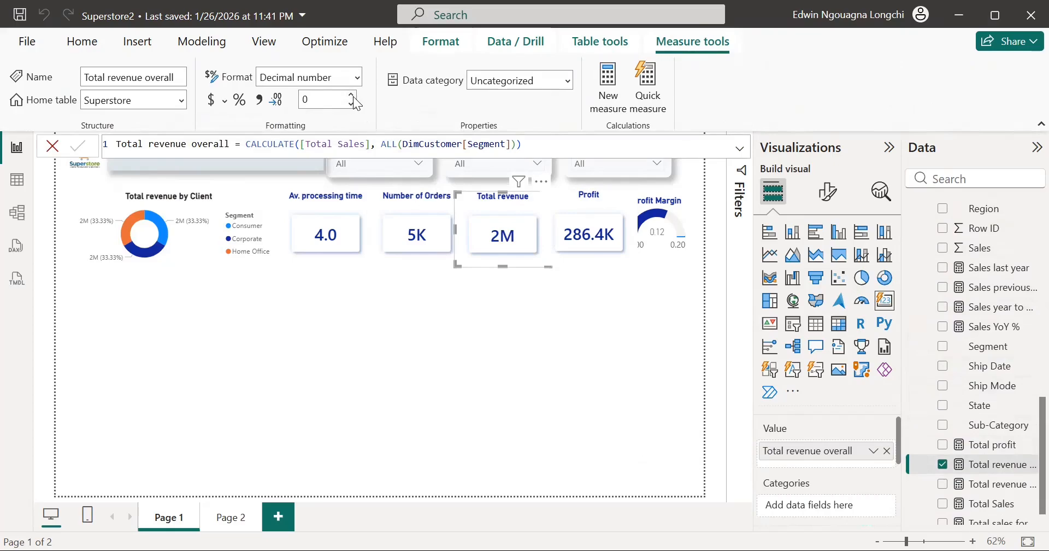
pyautogui.click(352, 98)
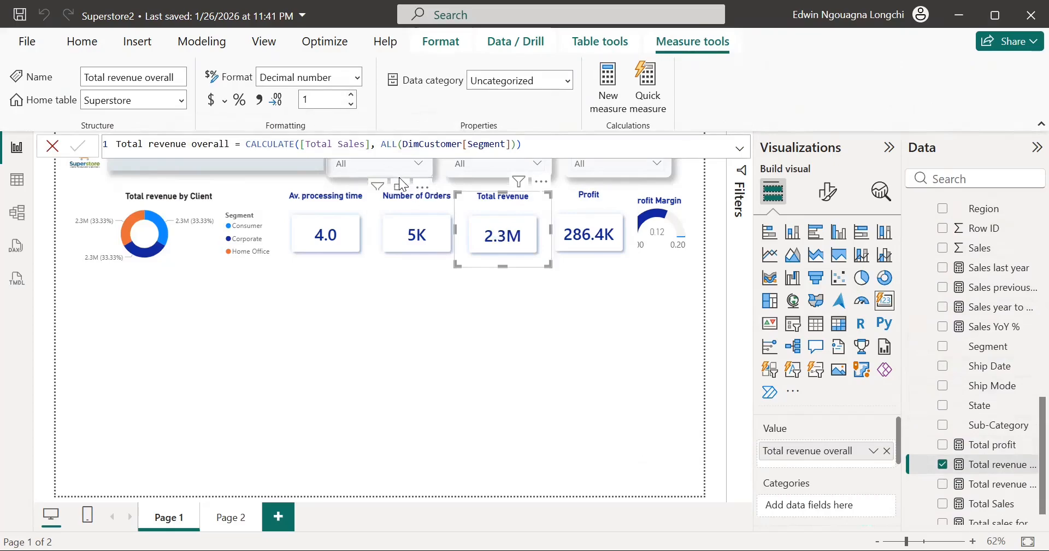
# Move the Profit card slightly left so that it no longer overlaps the Profit Margin gauge.
pyautogui.click(412, 203)
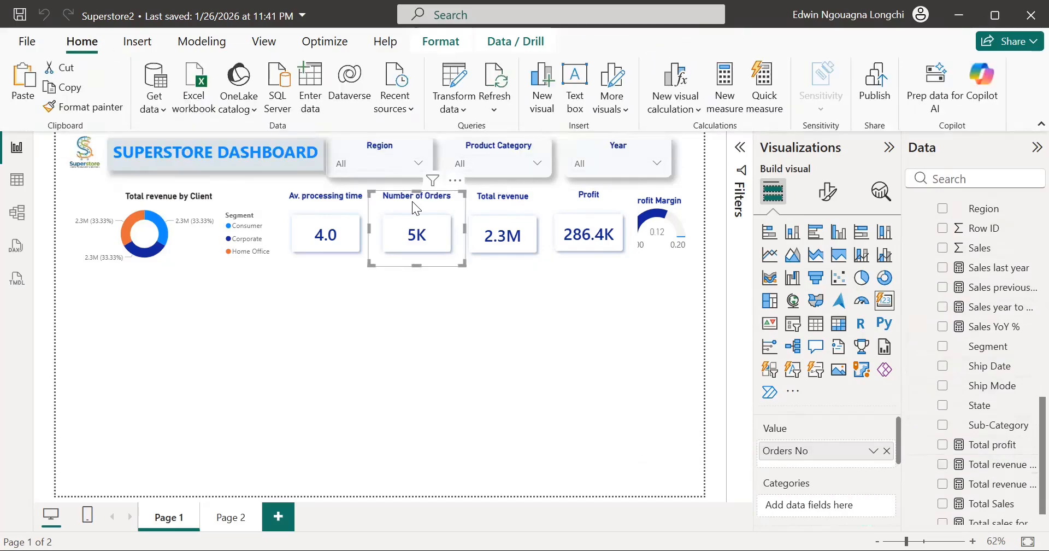
pyautogui.click(618, 206)
pyautogui.moveTo(618, 205); pyautogui.dragTo(608, 209)
pyautogui.click(574, 303)
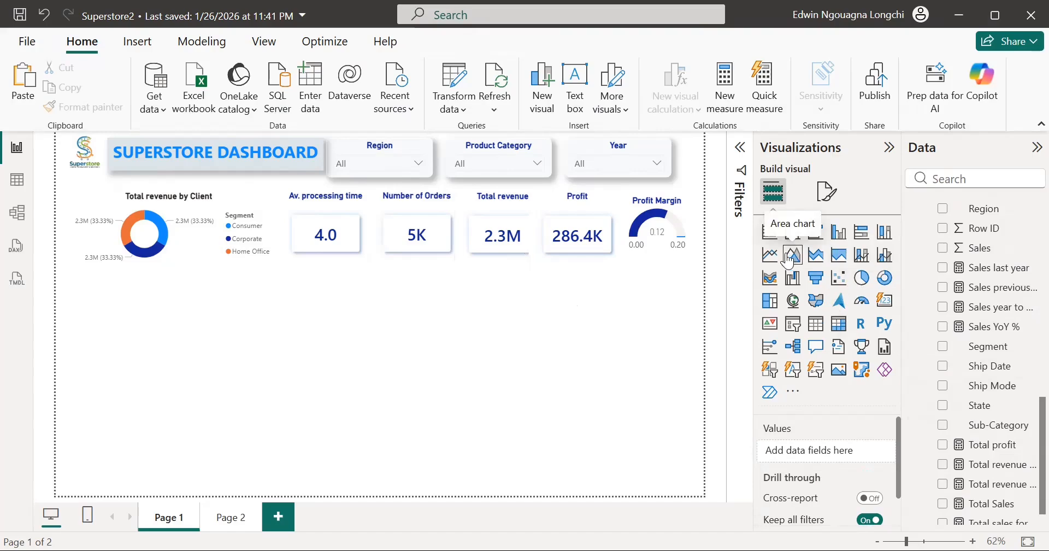
# Add a line chart below the KPI row with Total revenue overall on its Y-axis.
pyautogui.click(769, 255)
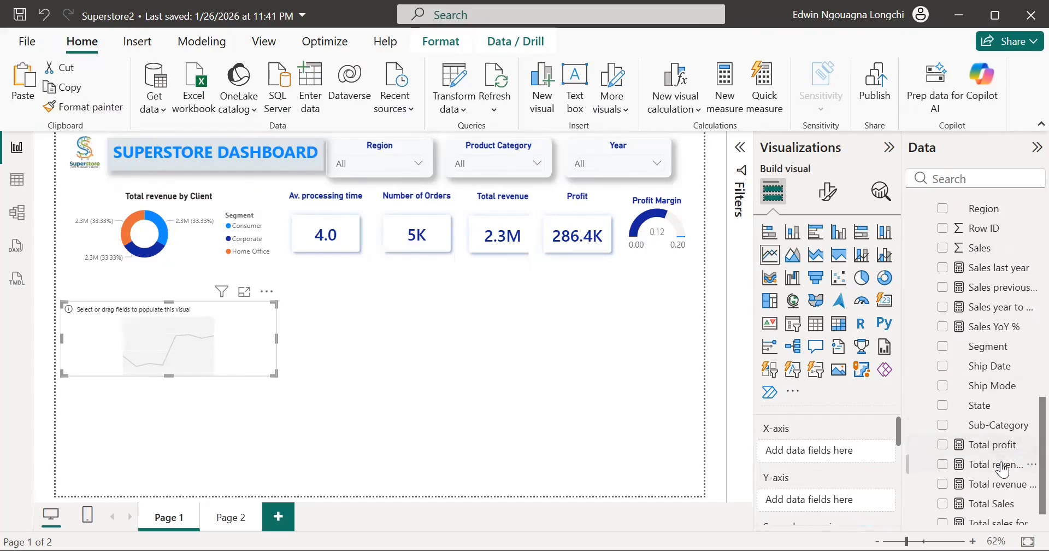
pyautogui.moveTo(1004, 470); pyautogui.dragTo(865, 507)
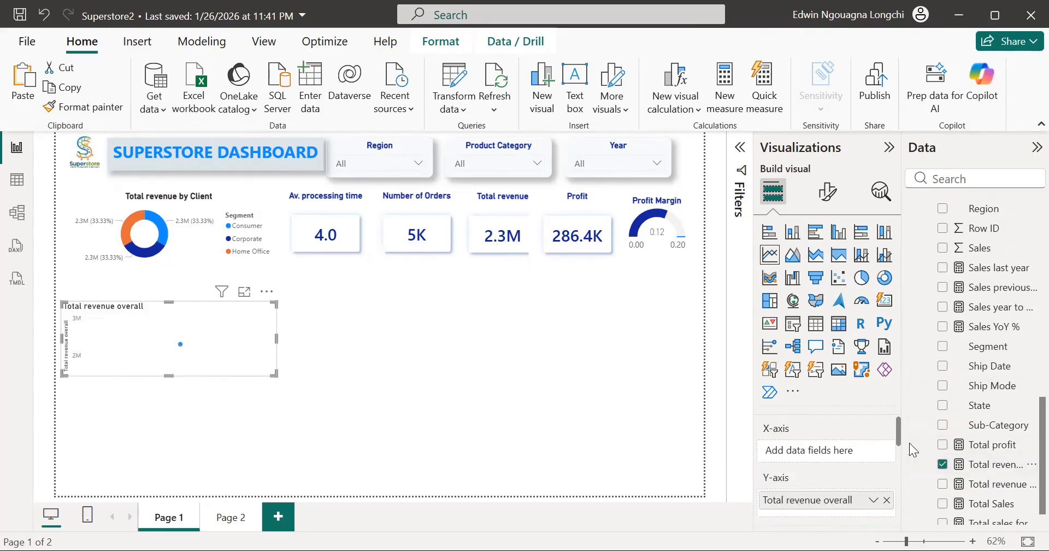
# Put DimDate's Date on the line chart's X-axis and try it with only the Year level kept.
pyautogui.scroll(10, 943, 234)
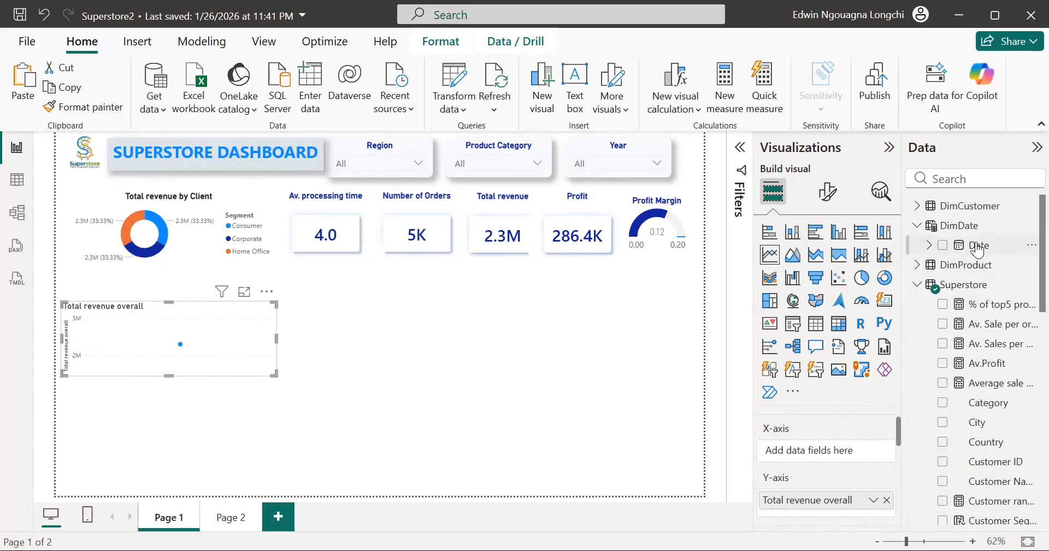
pyautogui.moveTo(977, 250); pyautogui.dragTo(837, 452)
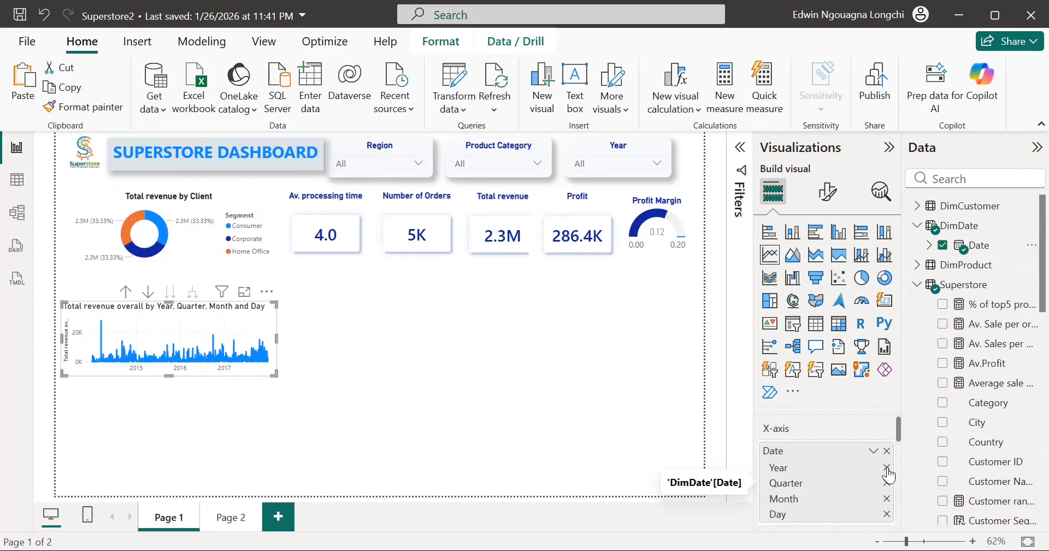
pyautogui.click(887, 513)
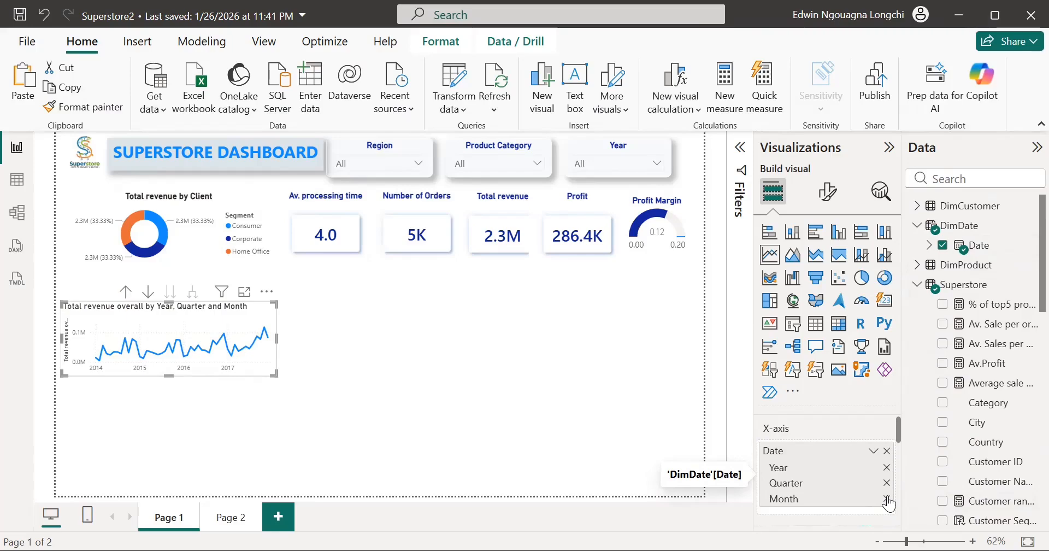
pyautogui.click(886, 498)
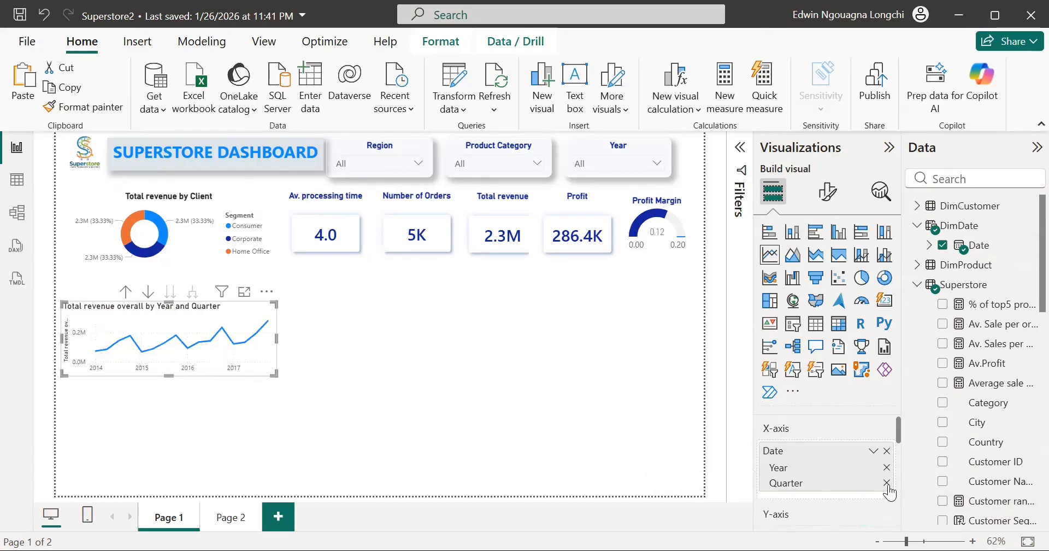
pyautogui.click(885, 482)
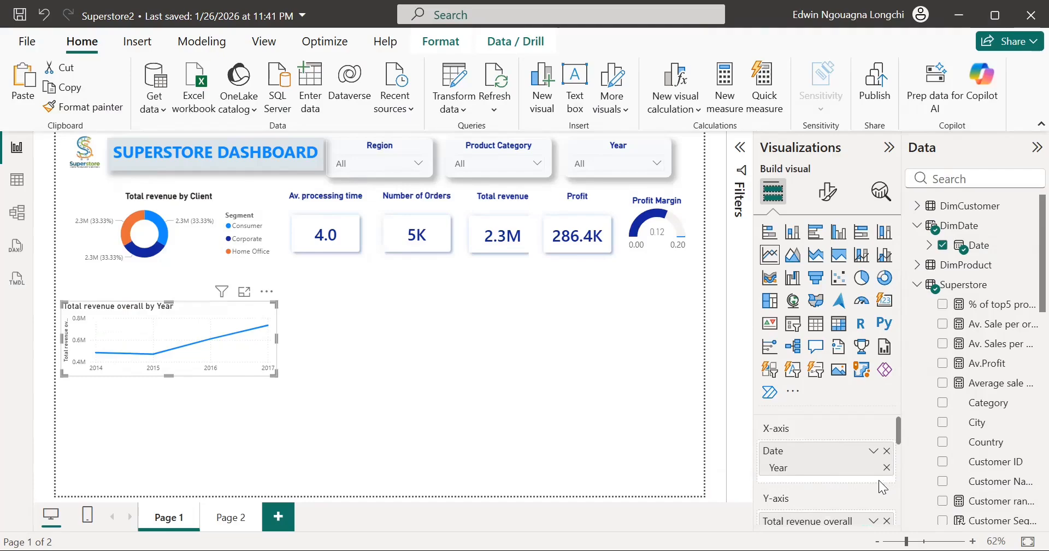
pyautogui.scroll(-2, 874, 485)
pyautogui.scroll(2, 866, 458)
# Restore the X-axis Date Hierarchy, try it without Day and Quarter, and remove the Date field from the axis.
pyautogui.click(873, 450)
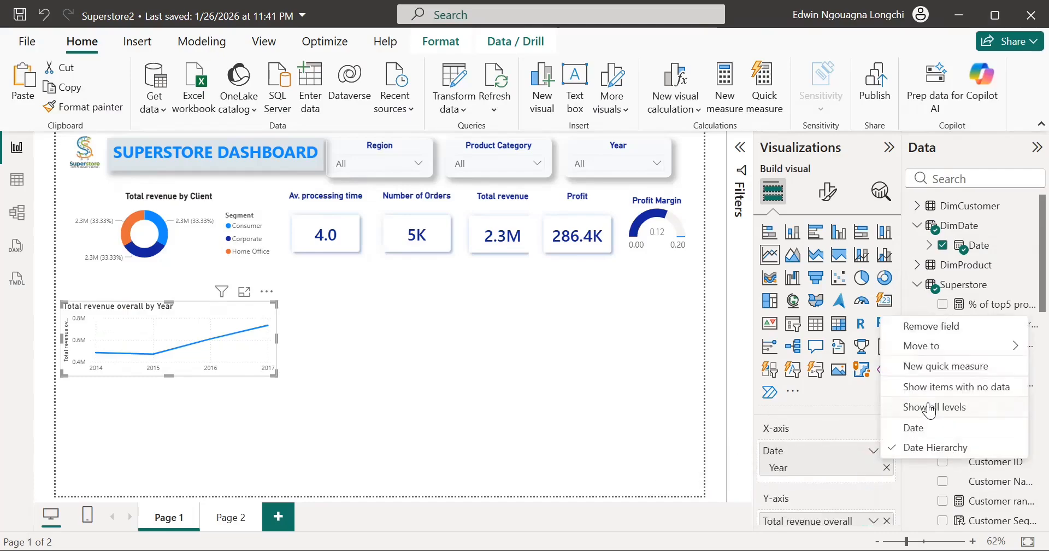
pyautogui.click(924, 448)
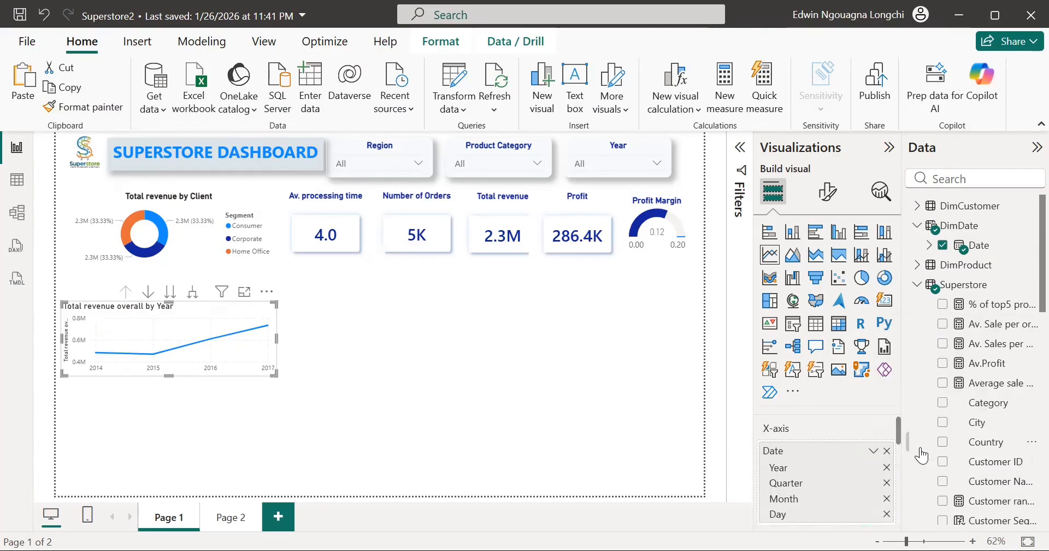
pyautogui.click(886, 514)
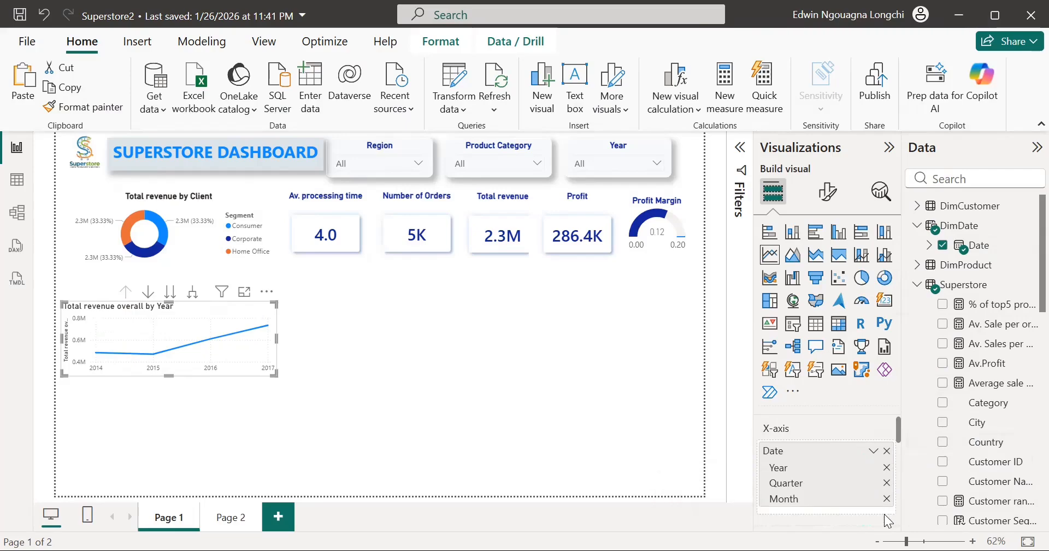
pyautogui.click(886, 483)
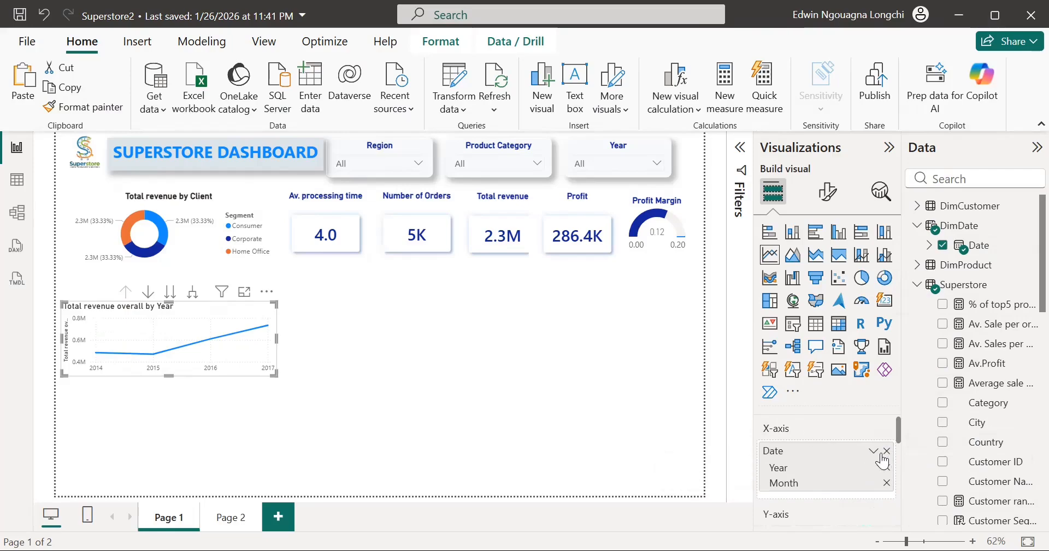
pyautogui.click(886, 450)
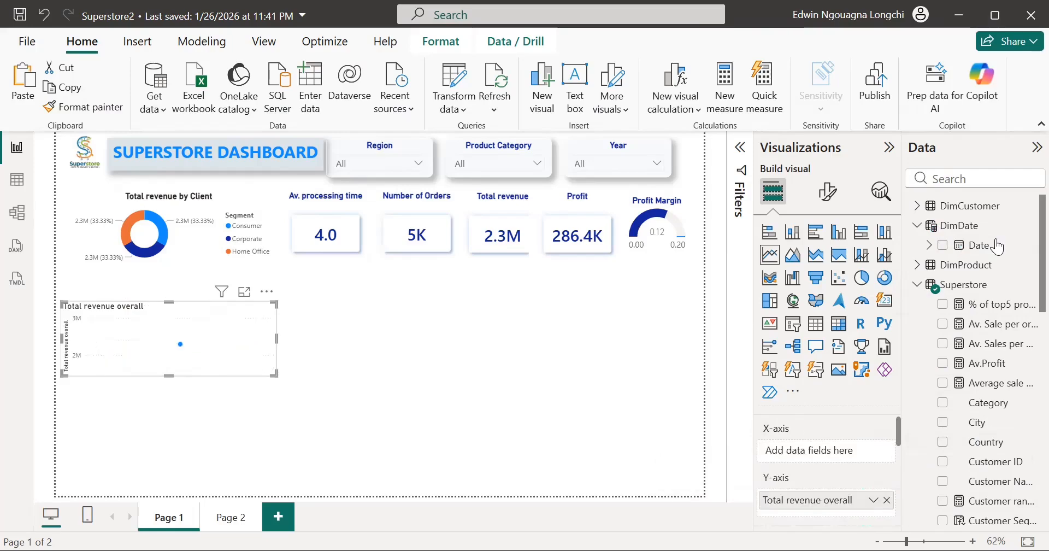
# Add DimDate's Date to the line chart's X-axis, keeping only the Year, Quarter and Month levels.
pyautogui.moveTo(955, 264); pyautogui.dragTo(853, 455)
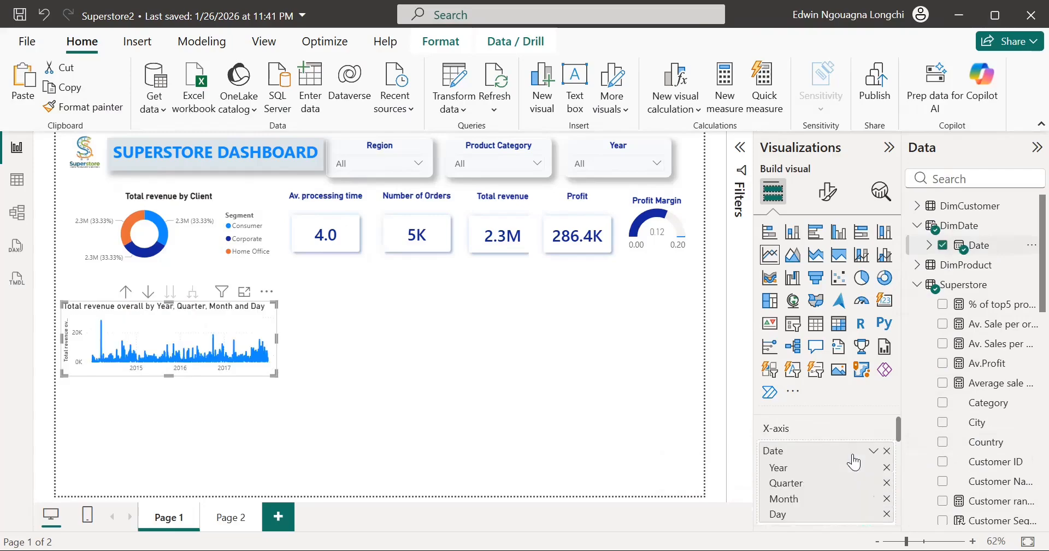
pyautogui.click(886, 513)
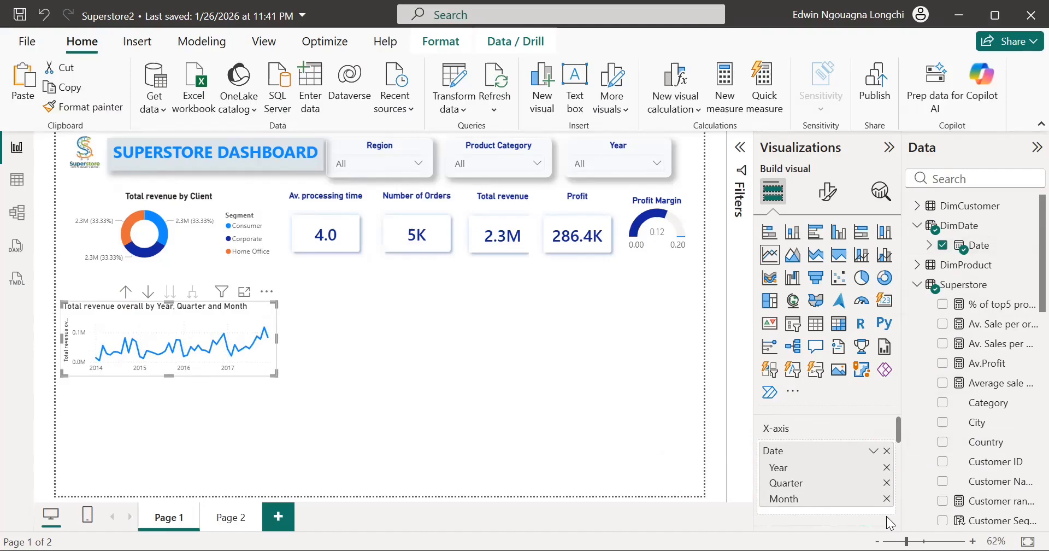
# Change the line chart's title text to "Yearly Revenue".
pyautogui.click(837, 197)
pyautogui.click(838, 273)
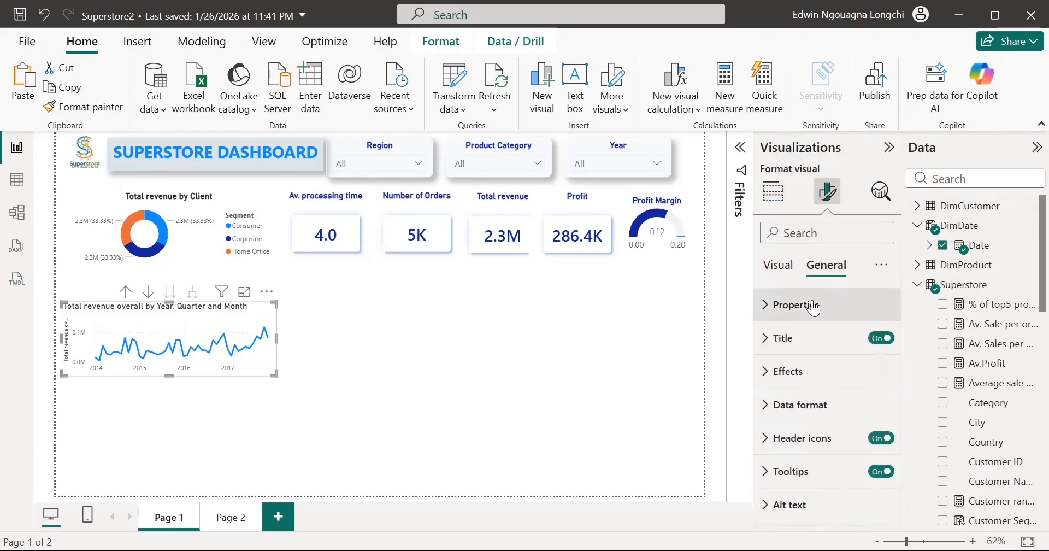
pyautogui.click(783, 339)
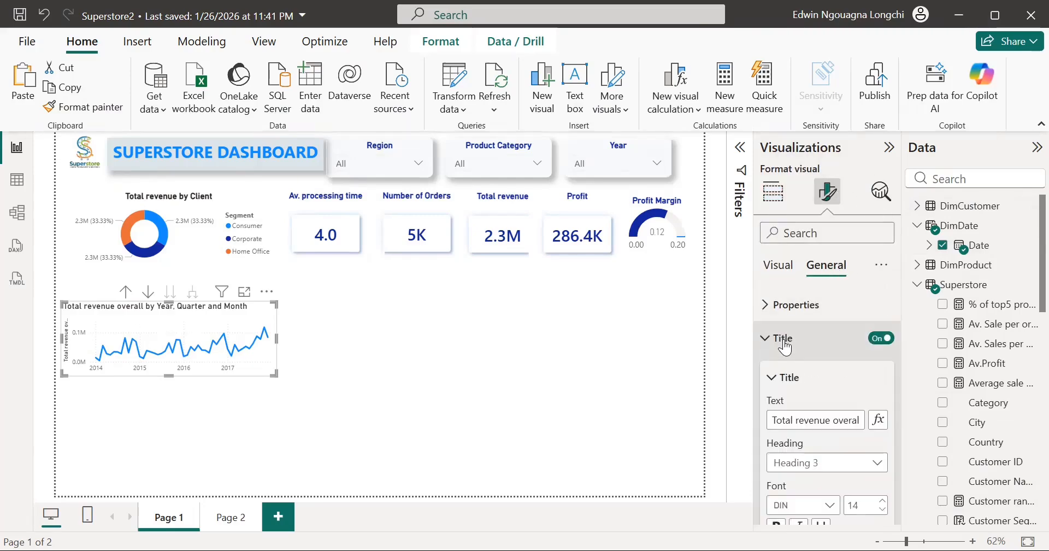
pyautogui.click(837, 421)
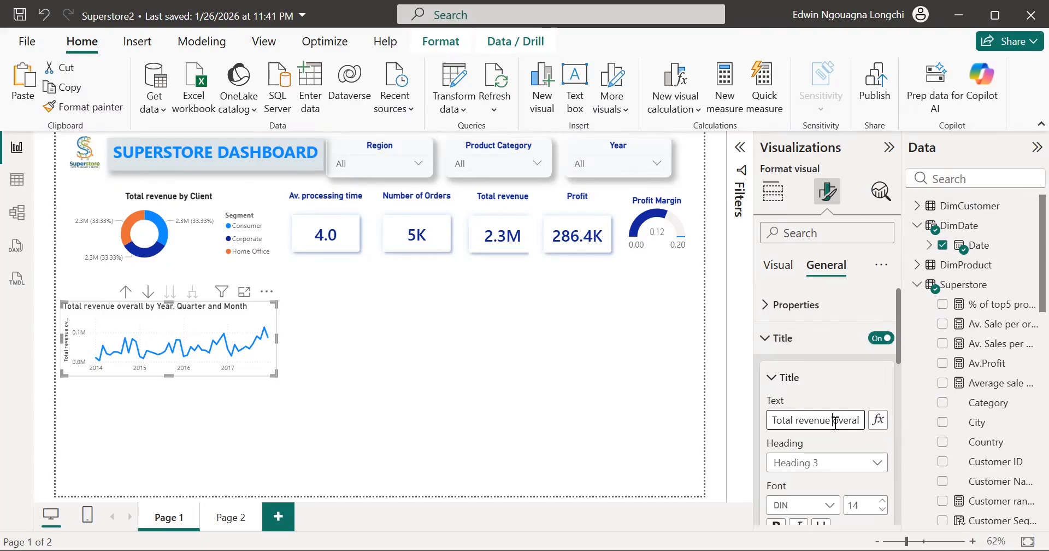
pyautogui.press('Delete')
pyautogui.press('Delete')
pyautogui.press('Delete')
pyautogui.press('Delete')
pyautogui.press('Delete')
pyautogui.press('Delete')
pyautogui.press('Delete')
pyautogui.press('Delete')
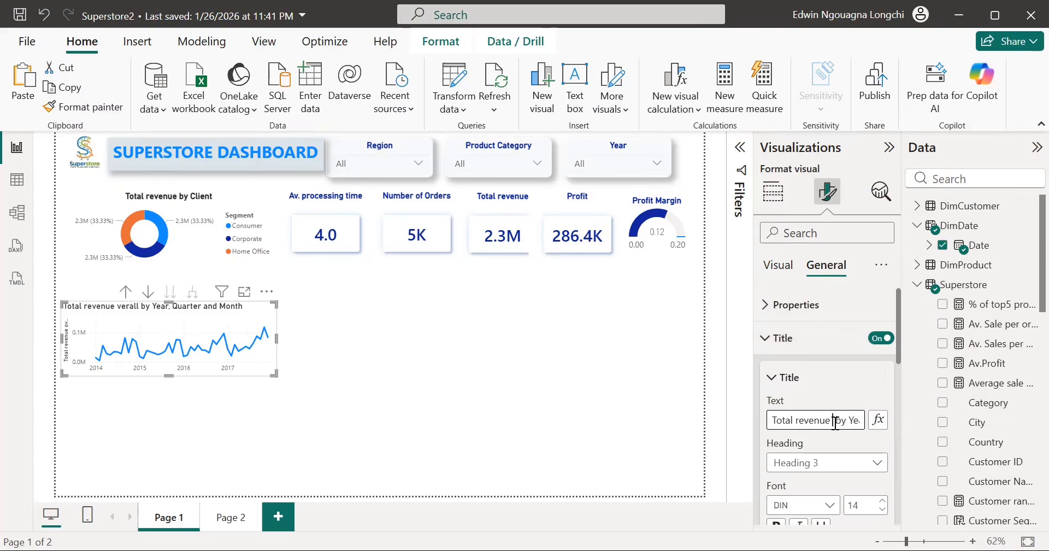
pyautogui.press('Delete')
pyautogui.press('Delete')
pyautogui.press('Delete')
pyautogui.press('Delete')
pyautogui.press('Delete')
pyautogui.press('Delete')
pyautogui.press('Delete')
pyautogui.press('Delete')
pyautogui.press('Delete')
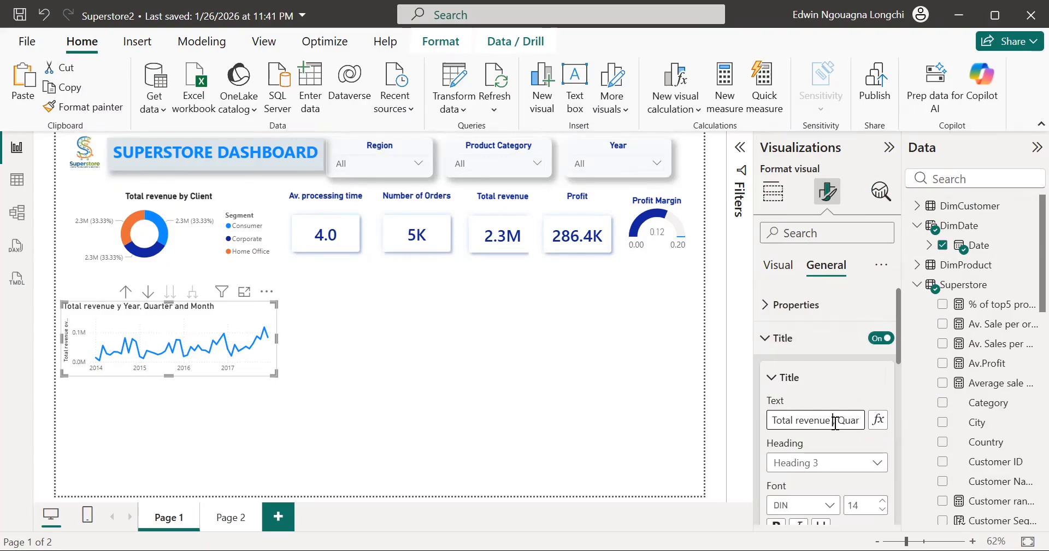
pyautogui.press('Delete')
pyautogui.press('Delete')
pyautogui.press('Delete')
pyautogui.press('Delete')
pyautogui.press('Delete')
pyautogui.press('Delete')
pyautogui.press('Delete')
pyautogui.press('Delete')
pyautogui.press('Delete')
pyautogui.press('Delete')
pyautogui.press('Delete')
pyautogui.press('Delete')
pyautogui.press('Delete')
pyautogui.press('Delete')
pyautogui.press('Delete')
pyautogui.press('Delete')
pyautogui.press('Delete')
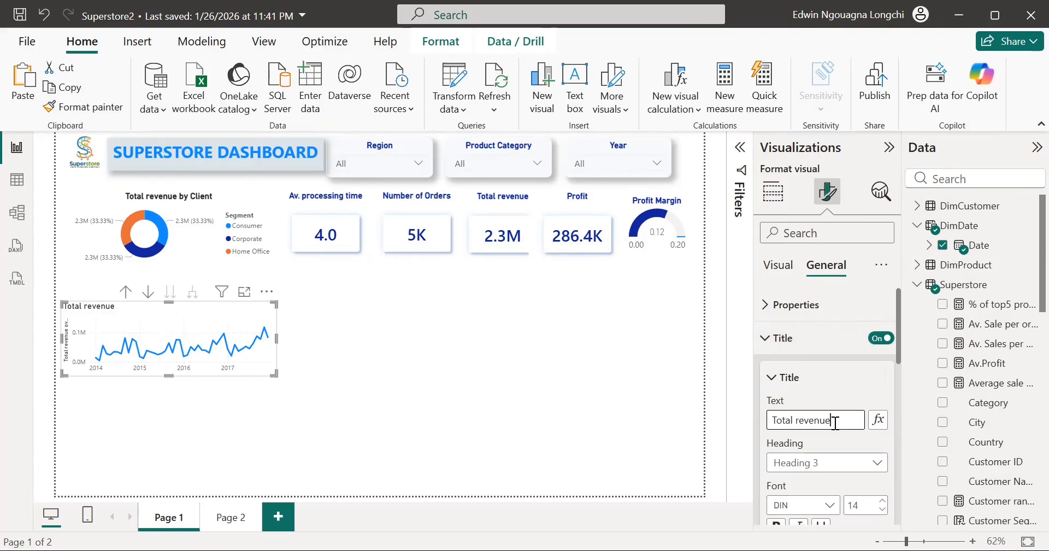
pyautogui.press('BackSpace')
pyautogui.press('BackSpace')
pyautogui.press('BackSpace')
pyautogui.press('BackSpace')
pyautogui.press('BackSpace')
pyautogui.press('BackSpace')
pyautogui.press('BackSpace')
pyautogui.press('BackSpace')
pyautogui.press('BackSpace')
pyautogui.press('BackSpace')
pyautogui.press('BackSpace')
pyautogui.press('BackSpace')
pyautogui.press('BackSpace')
pyautogui.write('Reve')
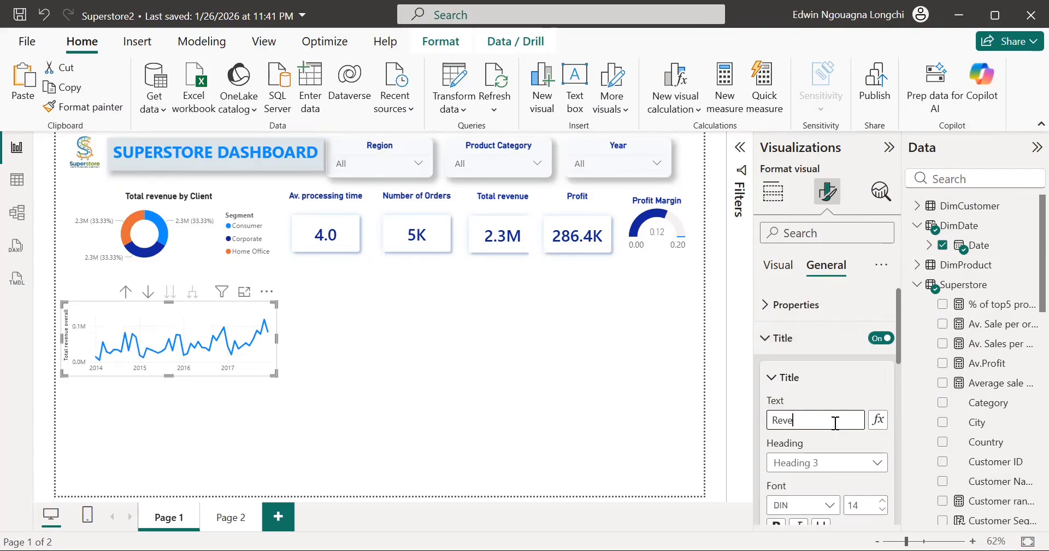
pyautogui.write('nue')
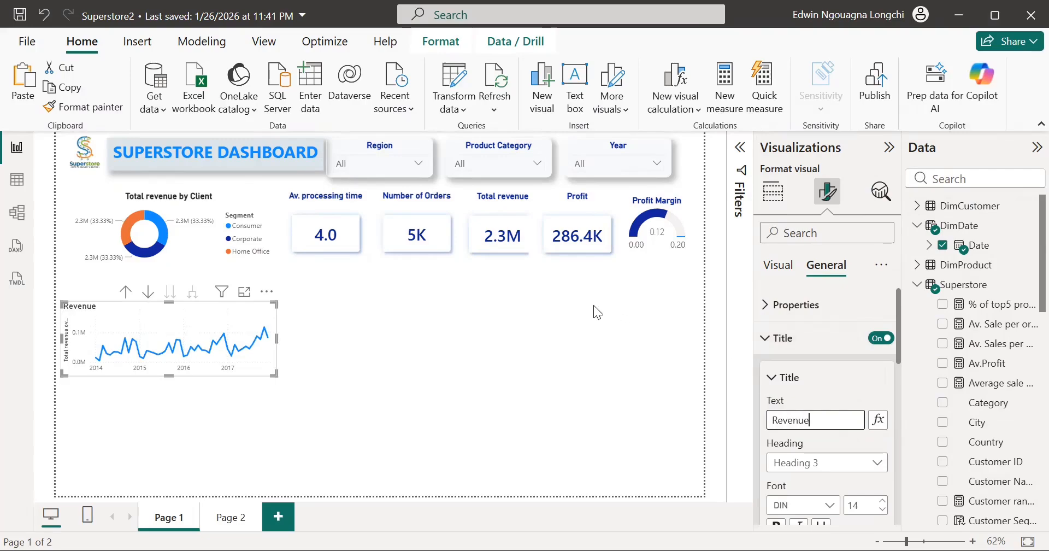
pyautogui.click(772, 420)
pyautogui.write('Yeakr')
pyautogui.press('BackSpace')
pyautogui.press('BackSpace')
pyautogui.write('r')
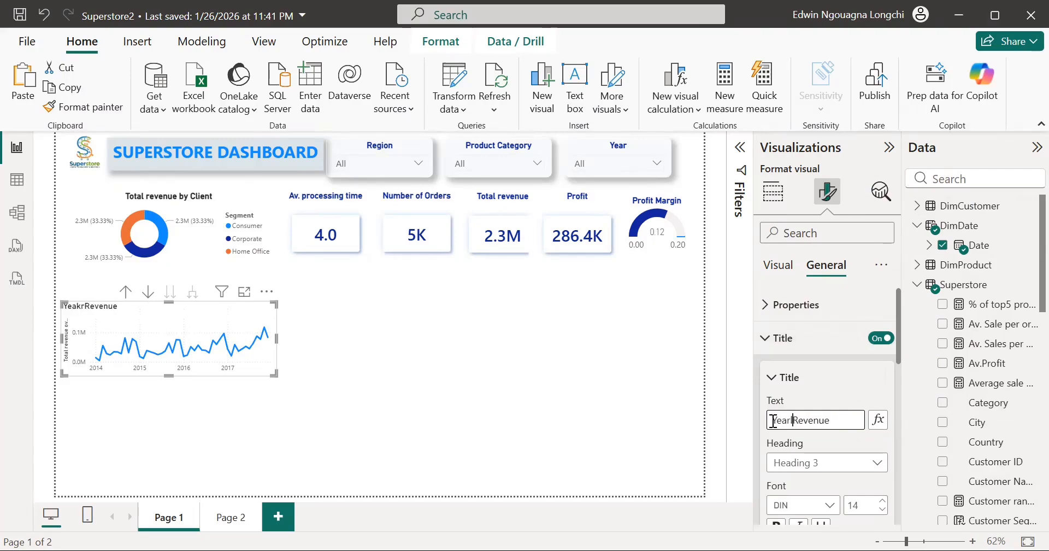
pyautogui.write('ly')
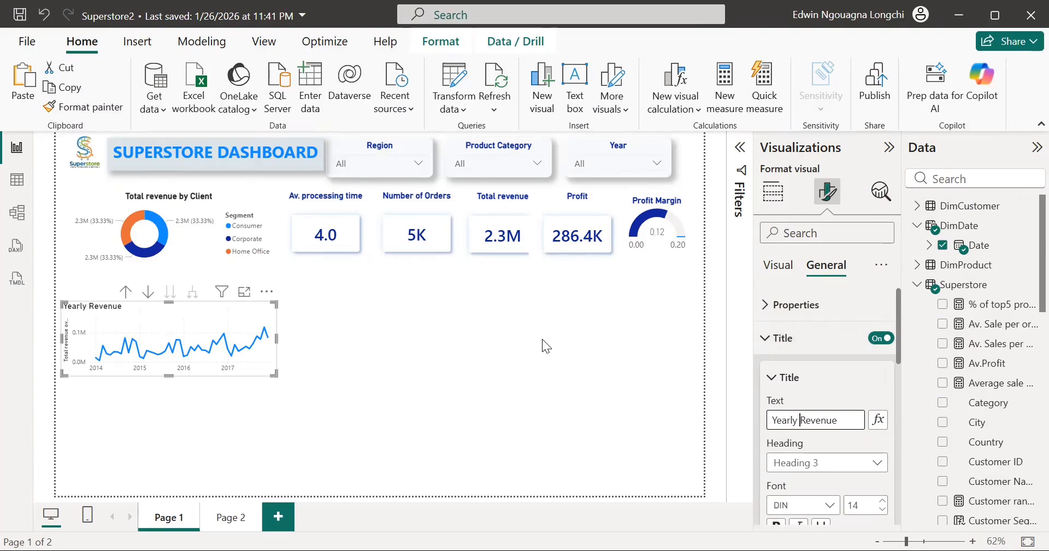
# Examine the font, text color and alignment settings of the Av. processing time card's title.
pyautogui.click(363, 202)
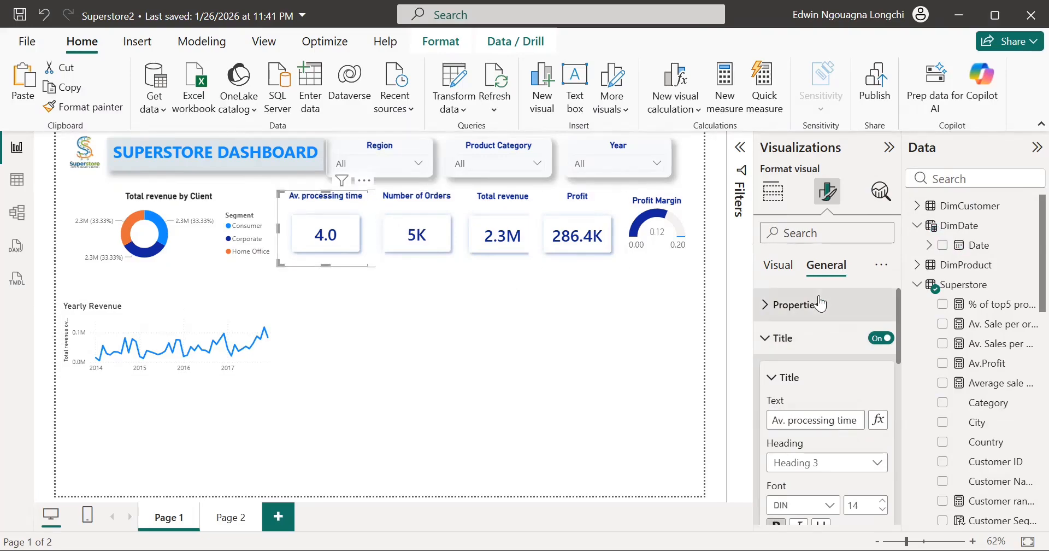
pyautogui.click(769, 344)
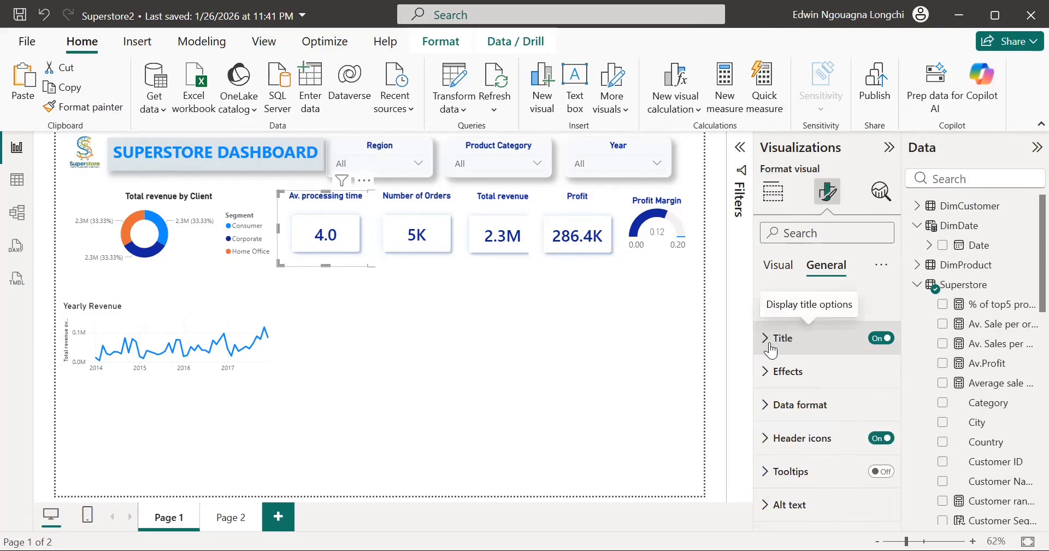
pyautogui.click(770, 345)
pyautogui.scroll(-5, 811, 405)
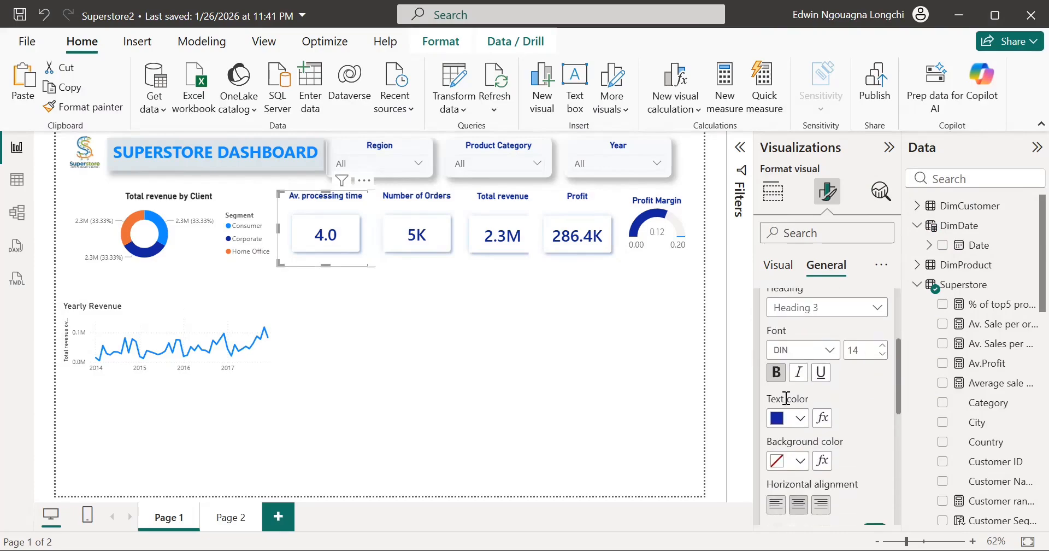
# Change the title text color of the Av. processing time and Number of Orders cards to near-black.
pyautogui.click(800, 418)
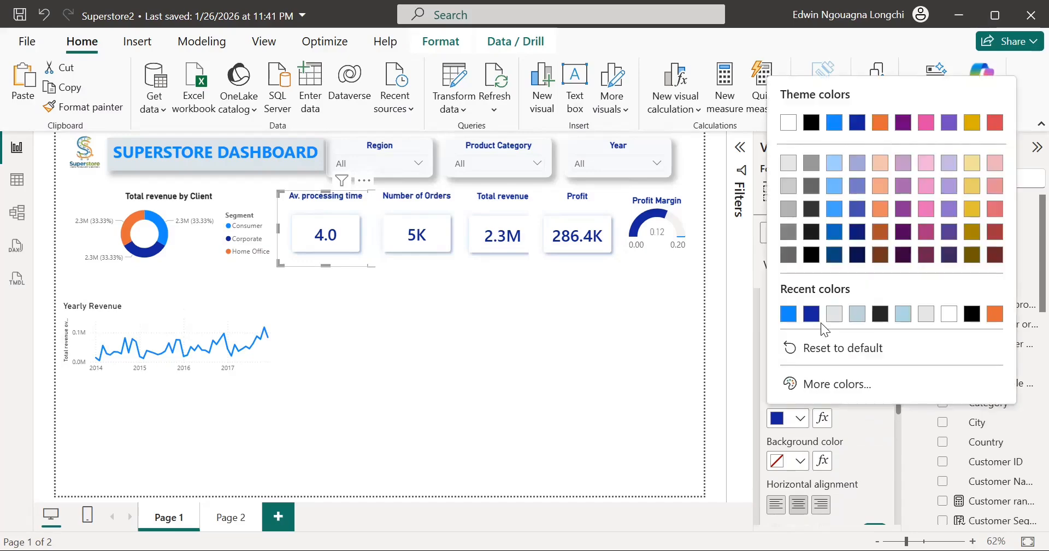
pyautogui.click(879, 314)
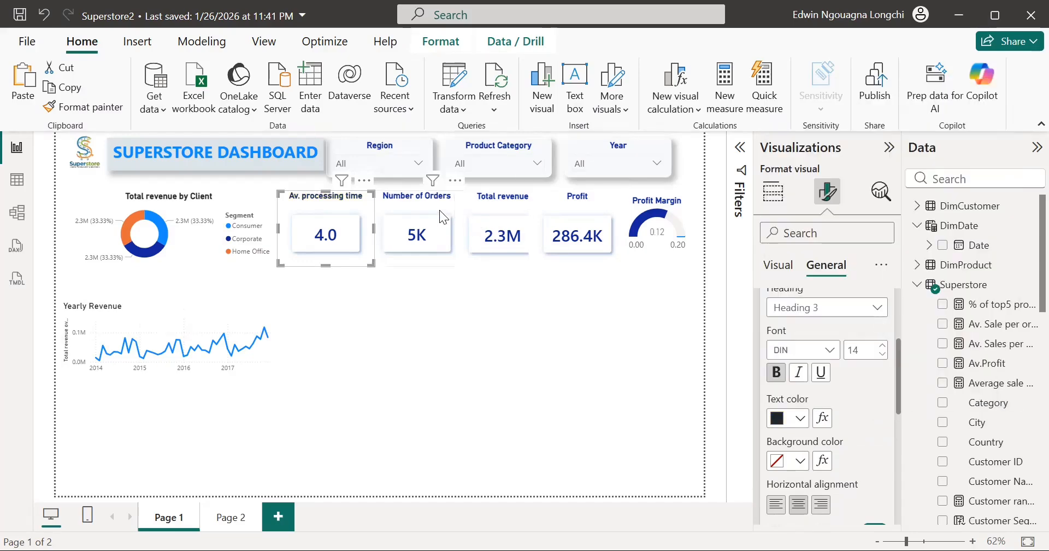
pyautogui.click(460, 216)
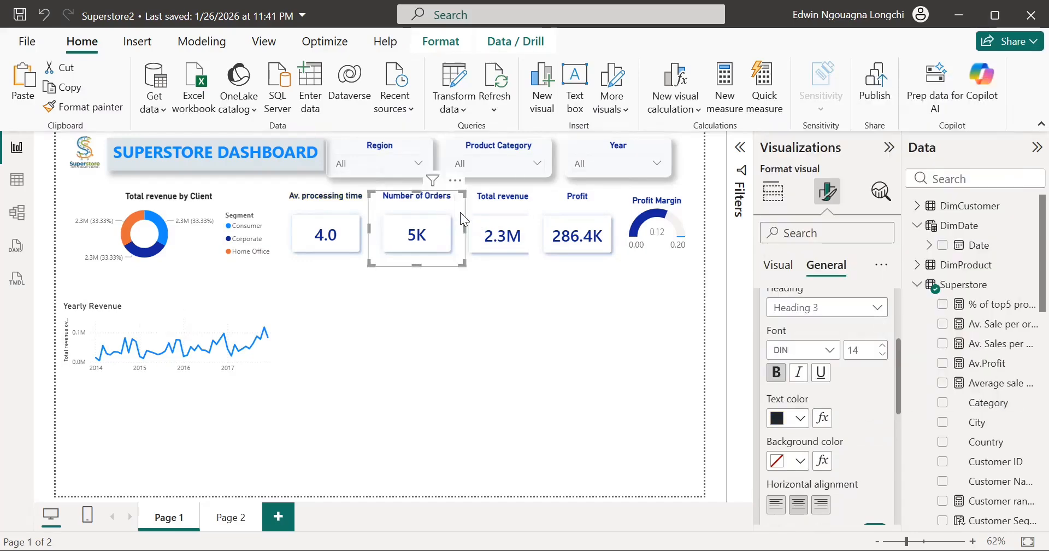
pyautogui.click(799, 418)
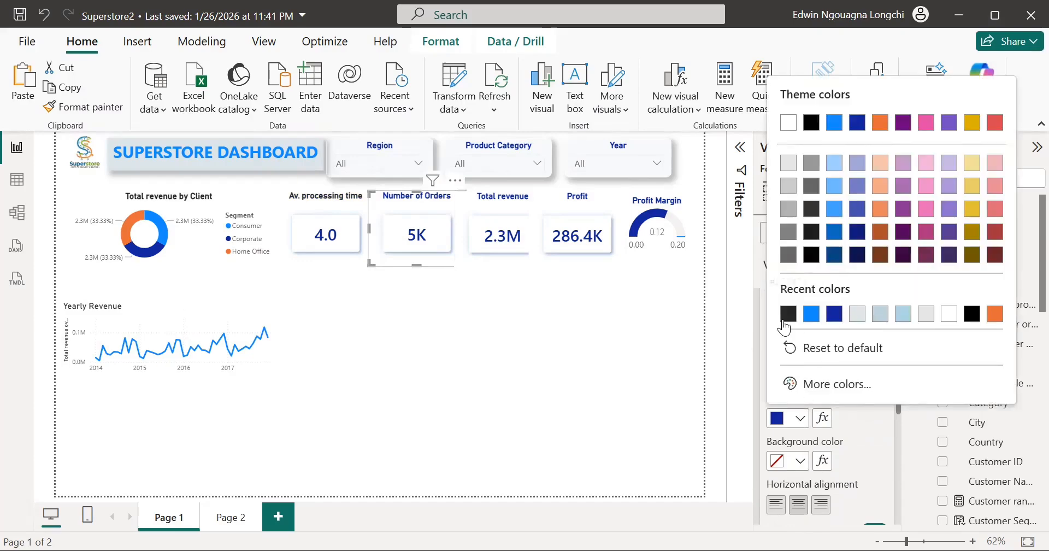
pyautogui.click(787, 314)
# Give the Total revenue and Profit card titles the same near-black text color.
pyautogui.click(517, 145)
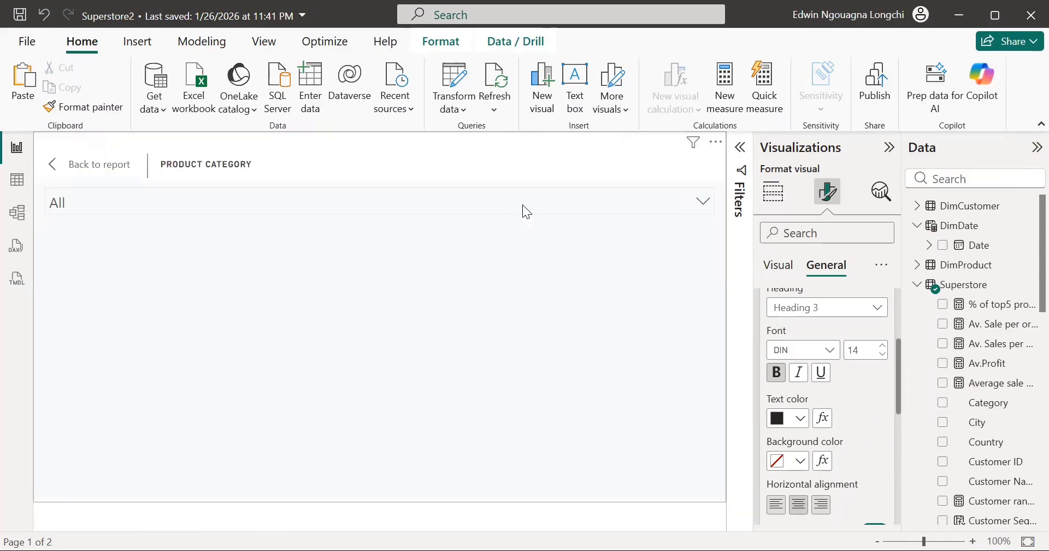
pyautogui.click(89, 167)
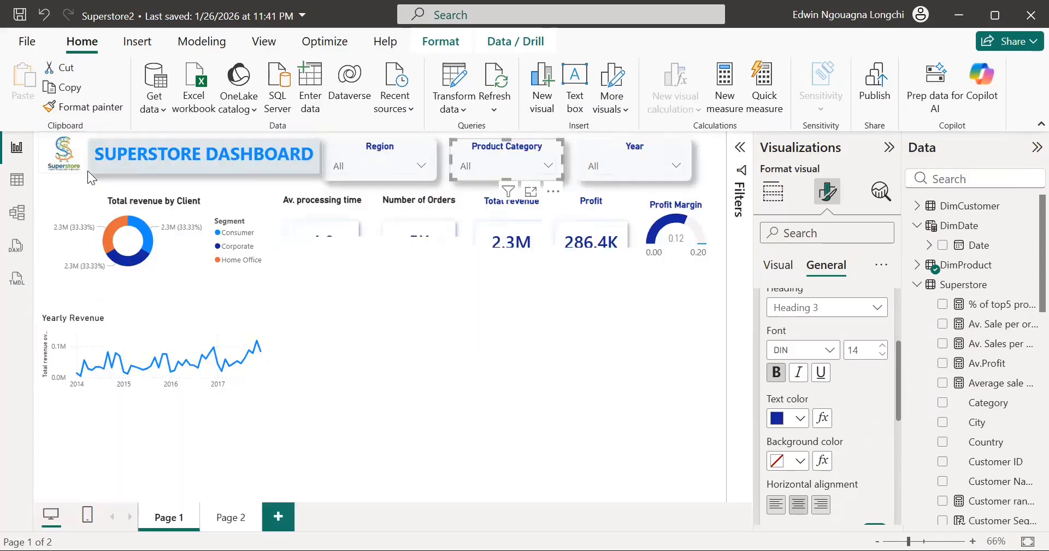
pyautogui.click(503, 211)
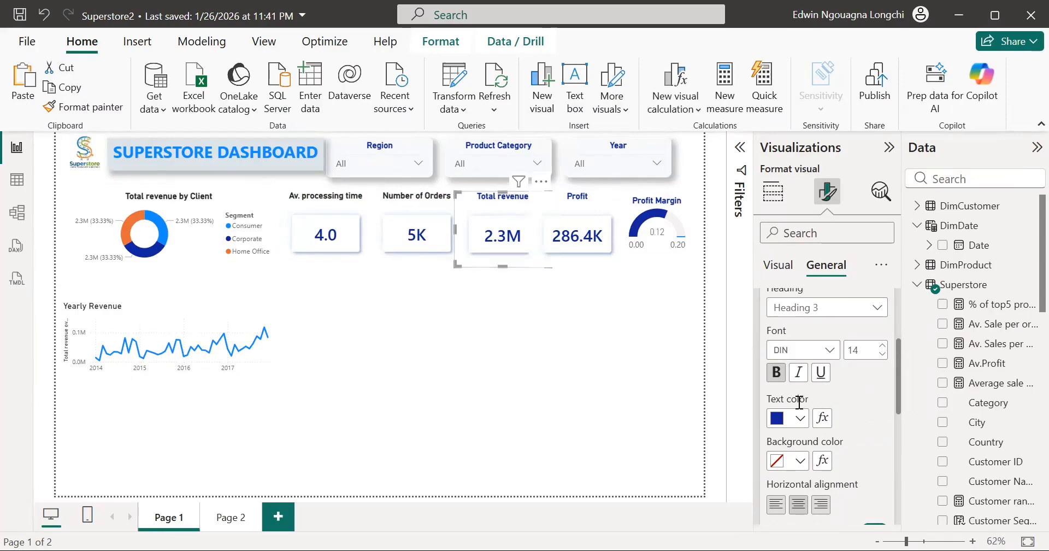
pyautogui.click(800, 422)
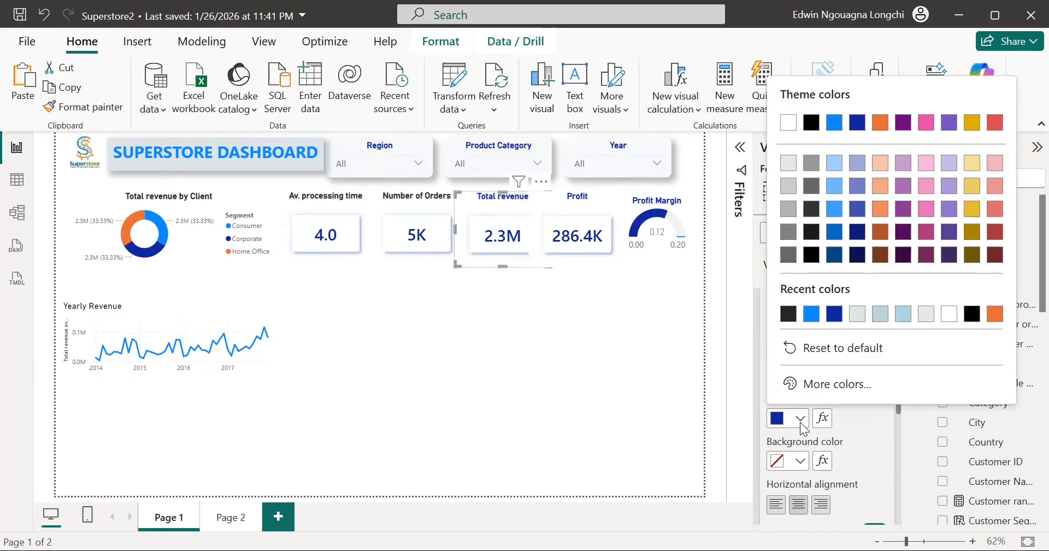
pyautogui.click(782, 308)
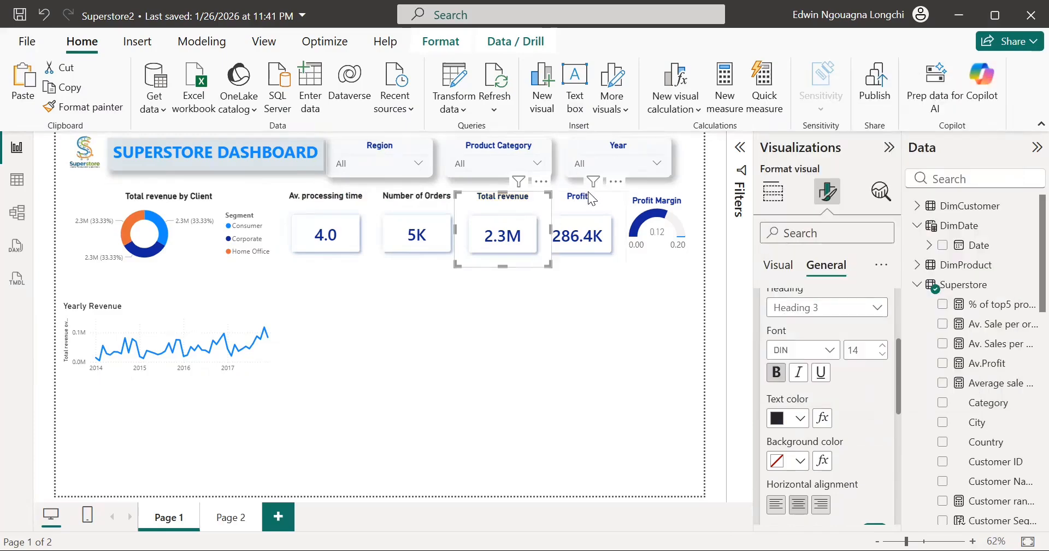
pyautogui.click(578, 230)
pyautogui.click(807, 424)
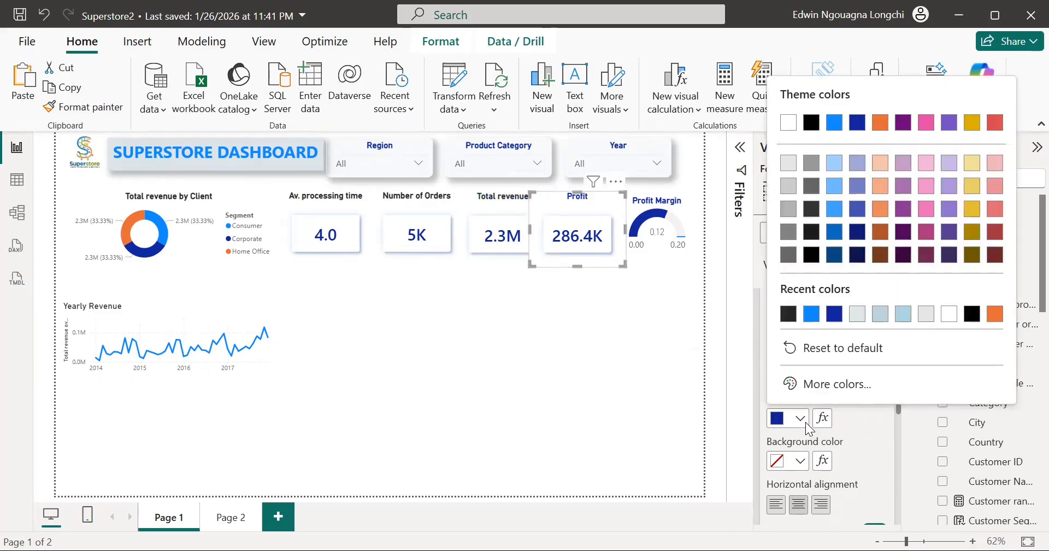
pyautogui.click(788, 313)
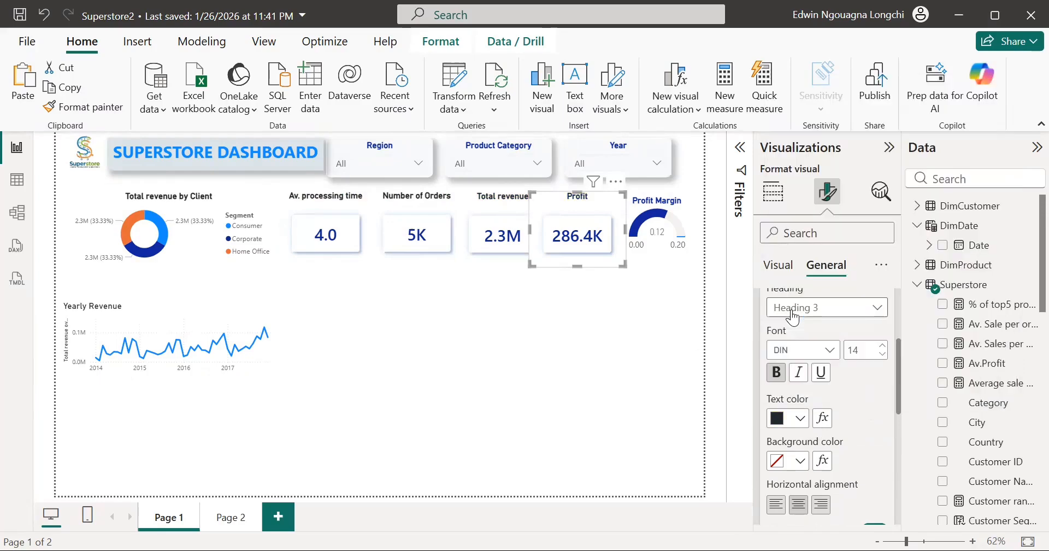
# Set the Profit Margin gauge's title text color to the same near-black.
pyautogui.click(676, 206)
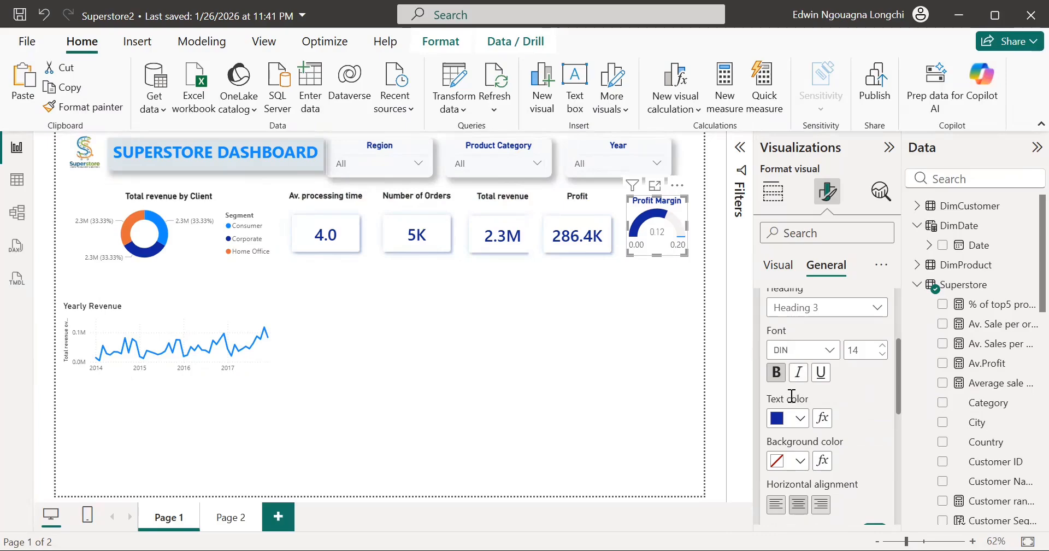
pyautogui.click(798, 424)
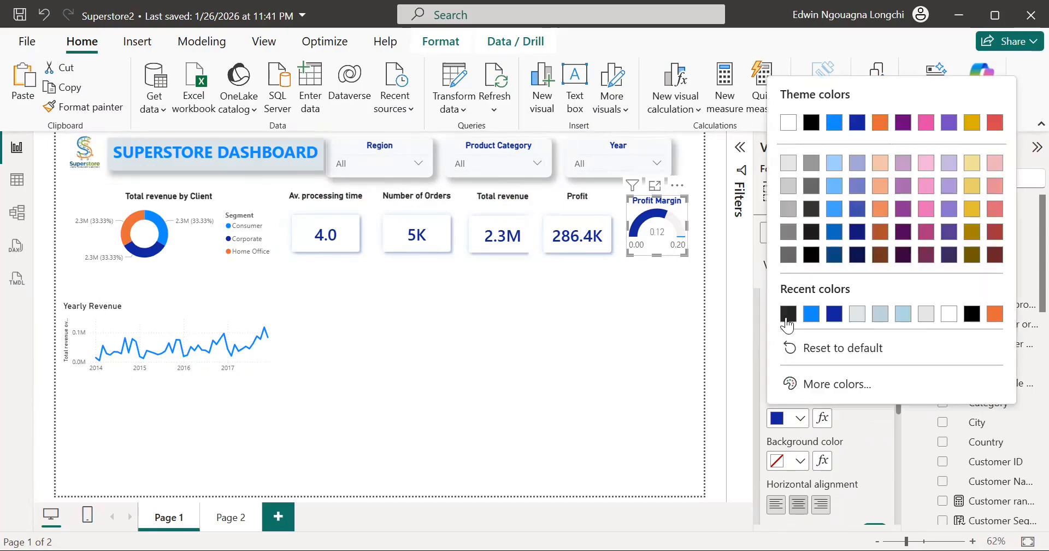
pyautogui.click(786, 315)
pyautogui.click(653, 315)
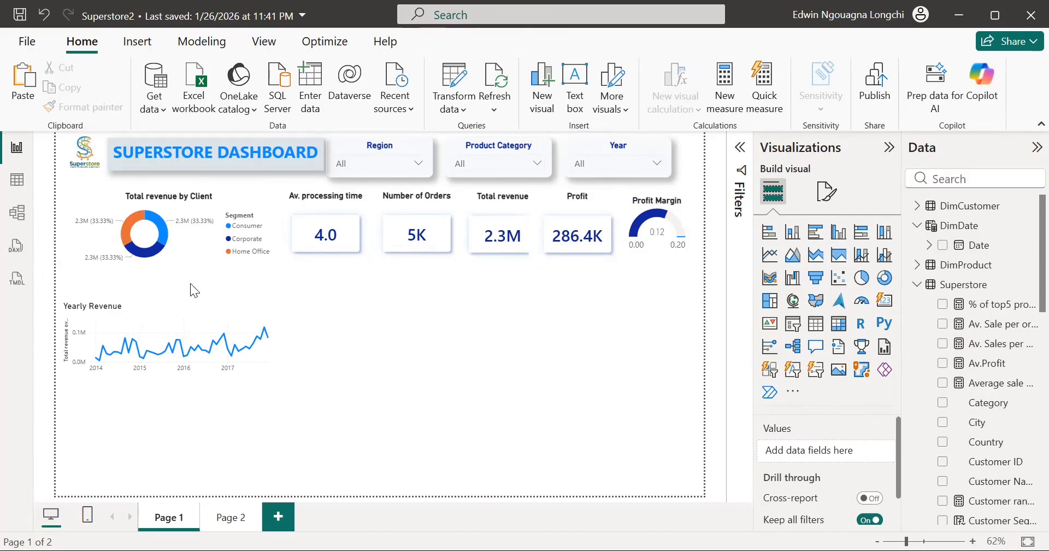
# Make the Yearly Revenue line chart's title bold and center it horizontally.
pyautogui.click(183, 304)
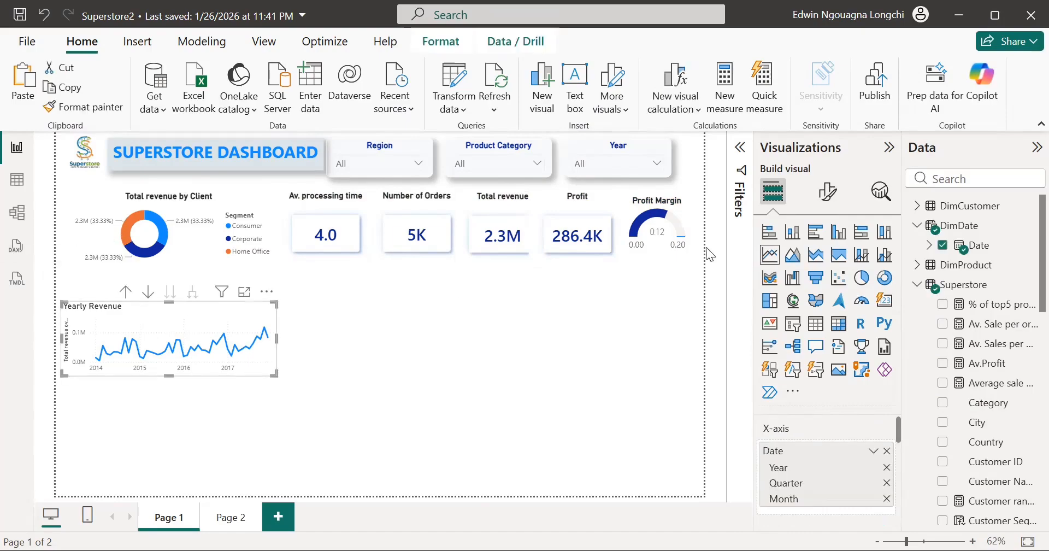
pyautogui.click(829, 201)
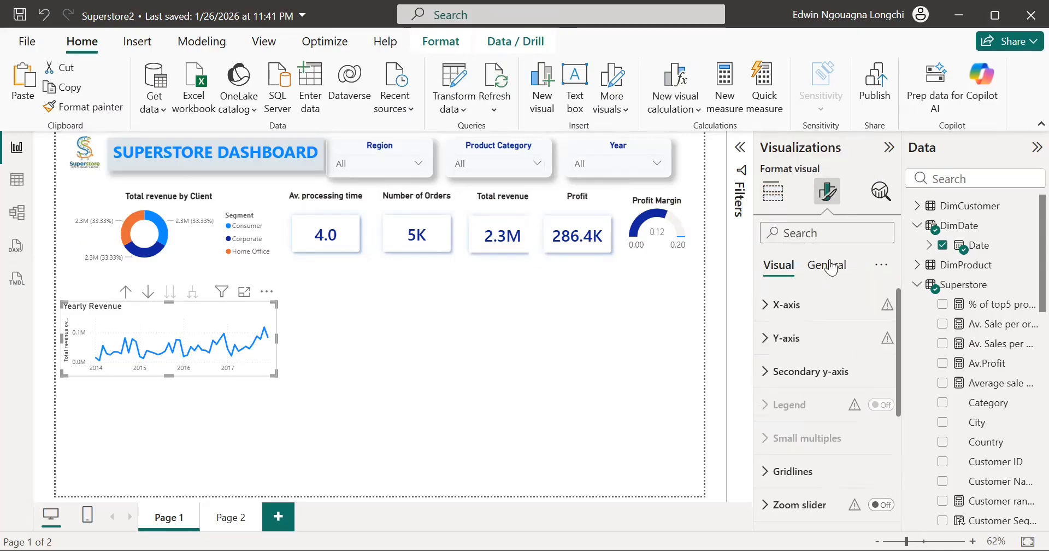
pyautogui.click(826, 265)
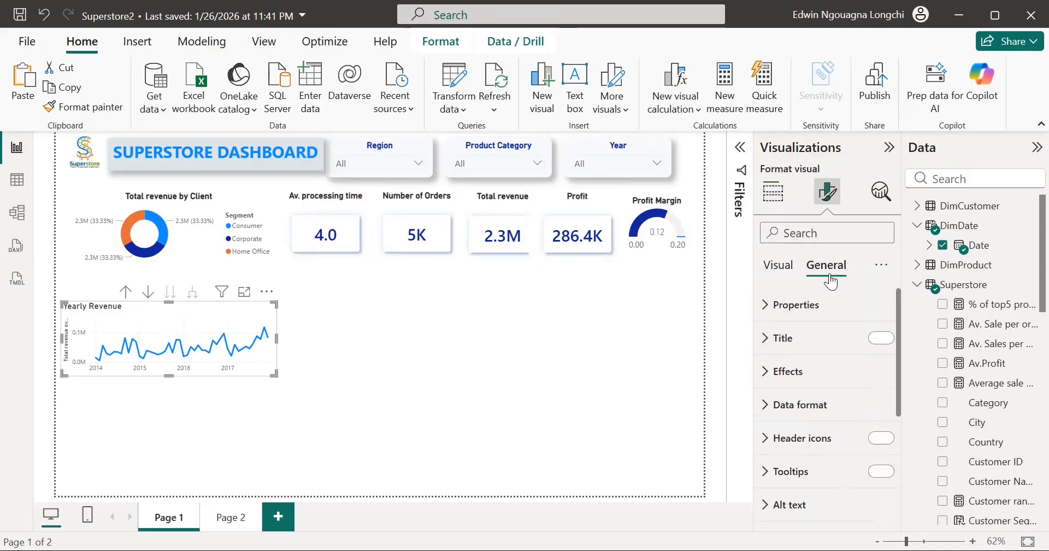
pyautogui.click(770, 338)
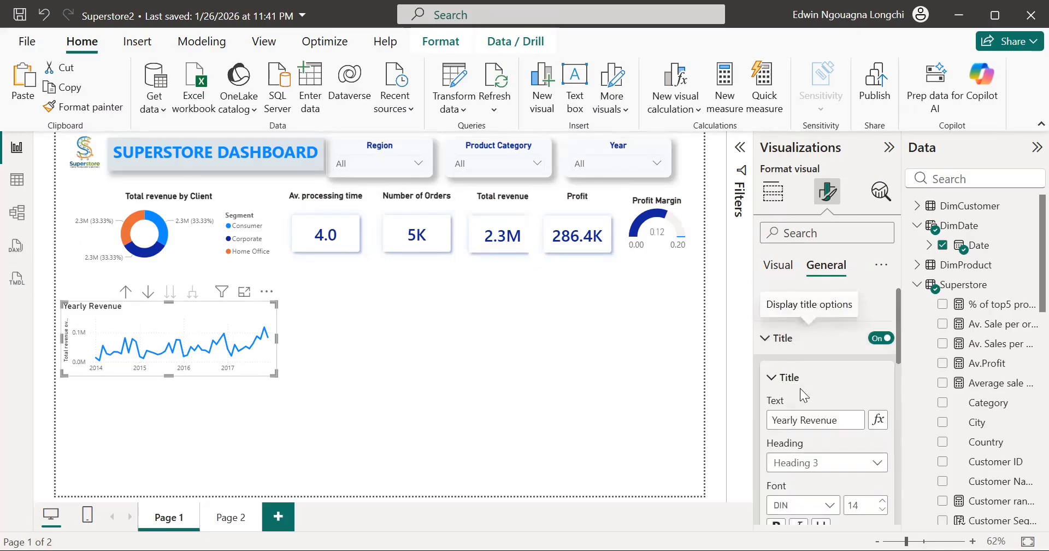
pyautogui.scroll(-2, 802, 388)
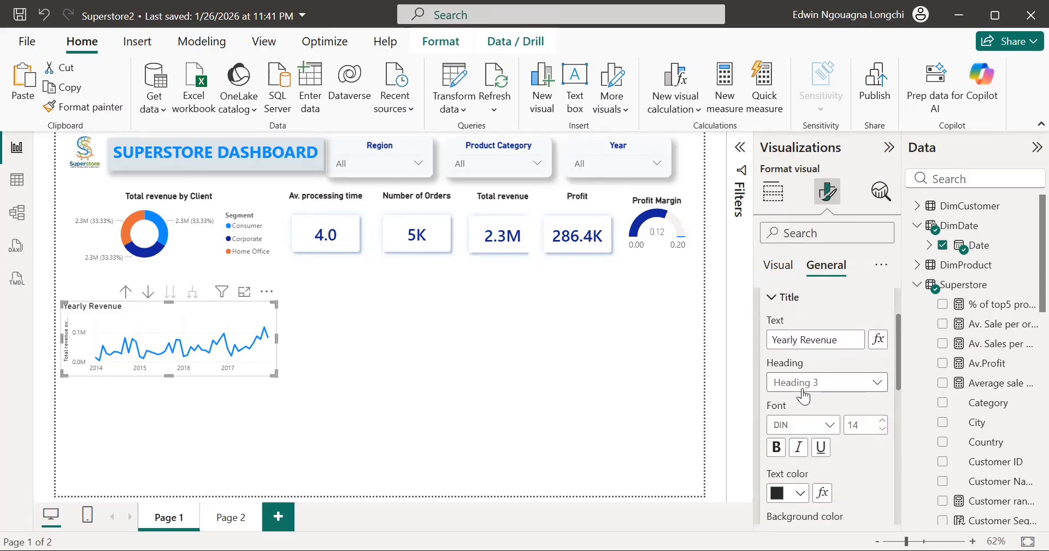
pyautogui.click(775, 446)
pyautogui.scroll(-2, 801, 483)
pyautogui.scroll(-1, 801, 489)
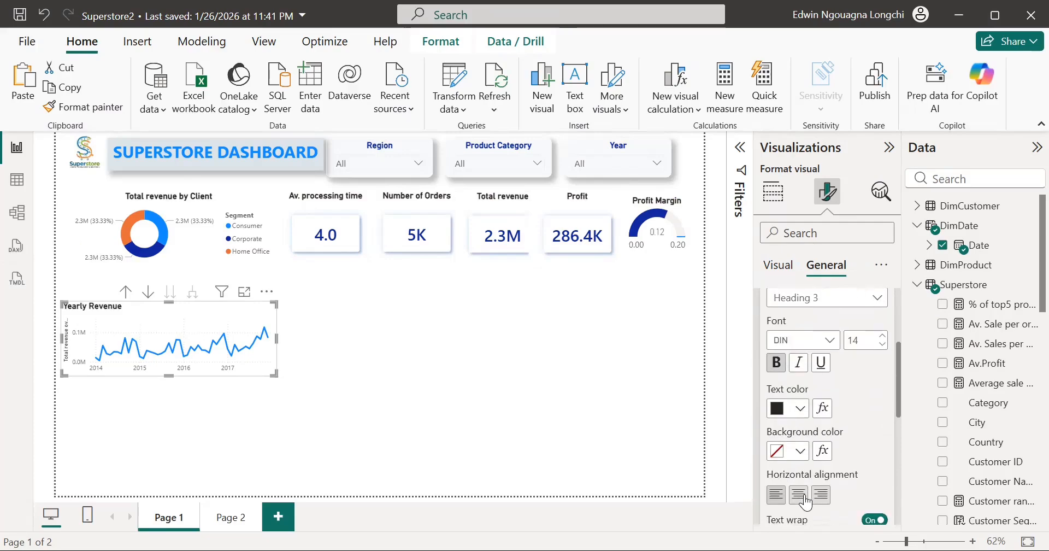
pyautogui.click(800, 497)
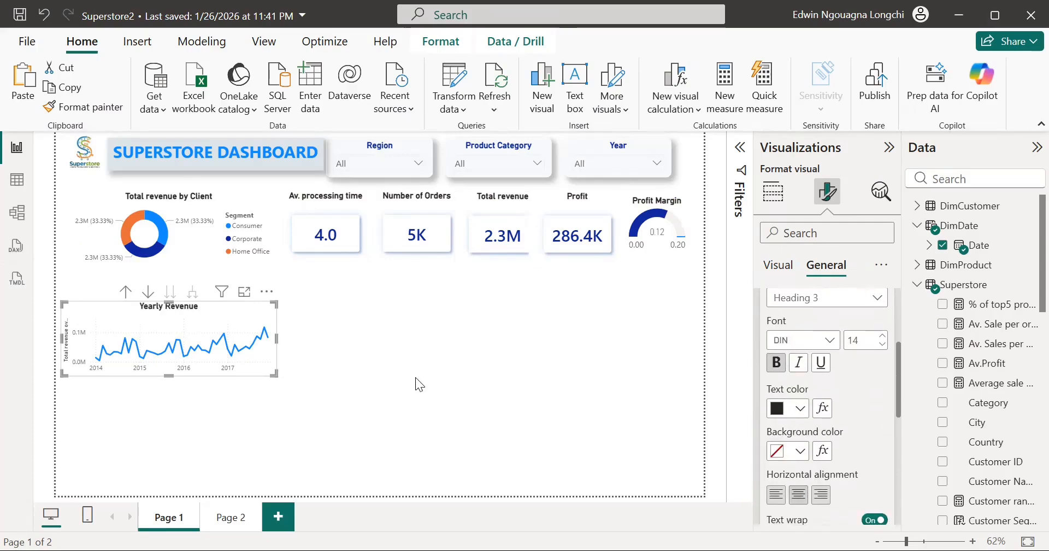
pyautogui.click(293, 317)
# Duplicate the Yearly Revenue line chart and place the copy beside the original, beneath the Number of Orders card.
pyautogui.click(260, 309)
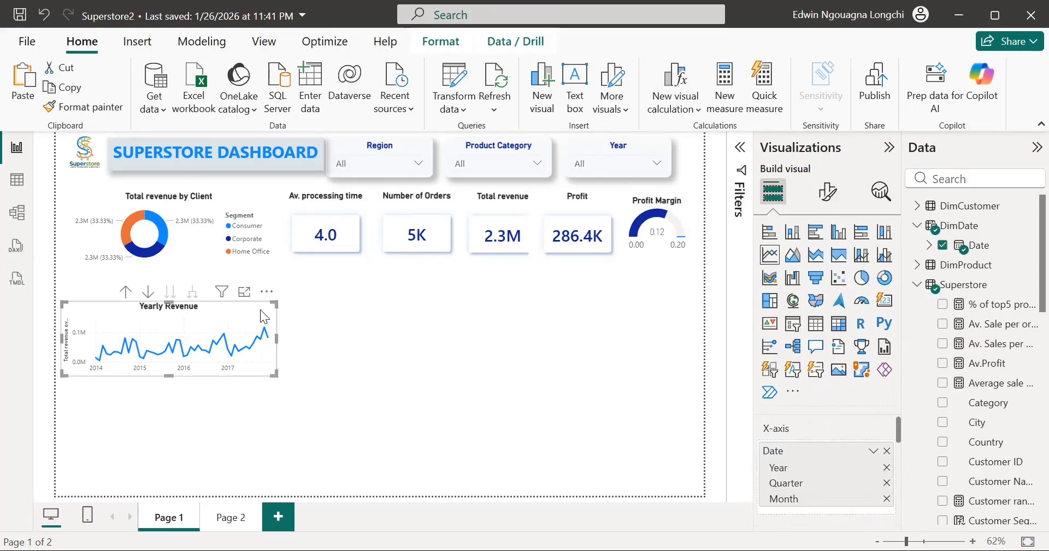
pyautogui.click(323, 307)
pyautogui.hotkey('ctrl', 'v')
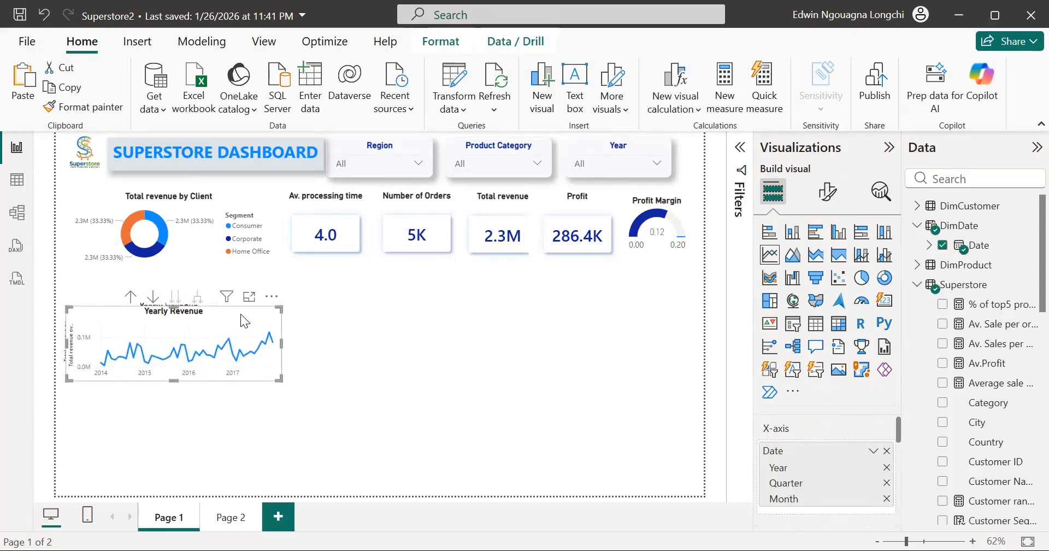
pyautogui.moveTo(399, 305); pyautogui.dragTo(485, 309)
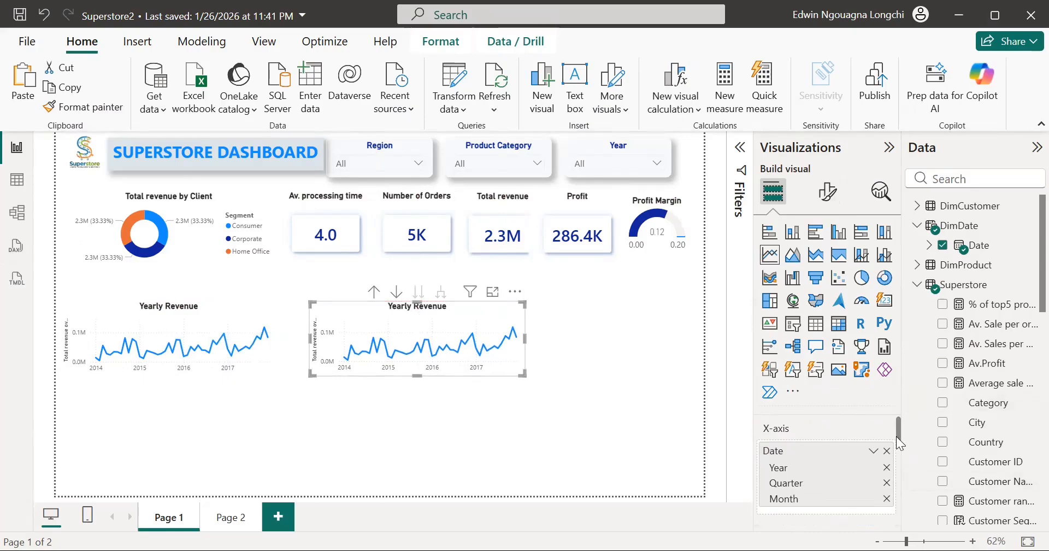
# Reapply the Date Hierarchy on the copied chart's X-axis and remove its Day level.
pyautogui.click(914, 402)
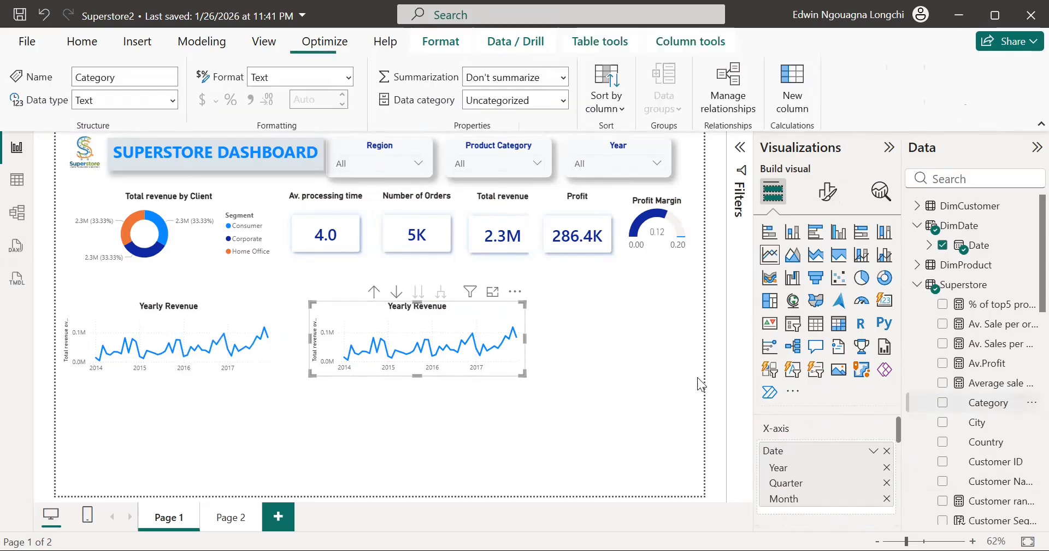
pyautogui.rightClick(888, 365)
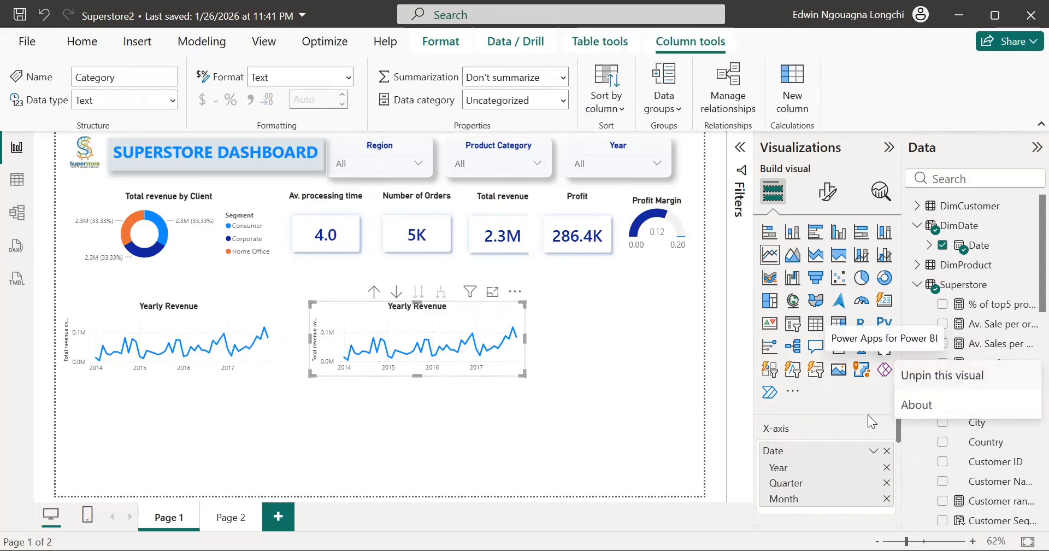
pyautogui.click(768, 434)
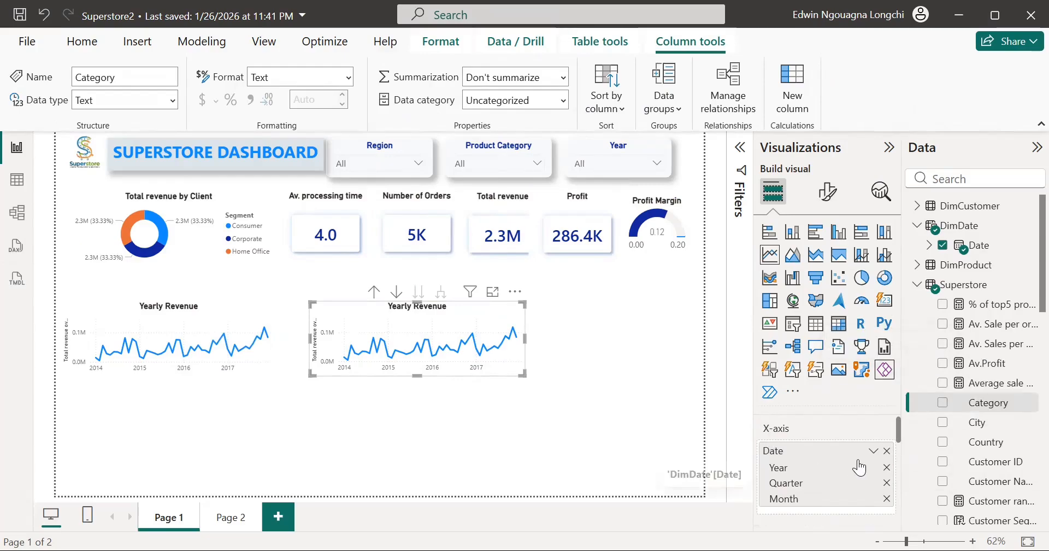
pyautogui.click(873, 450)
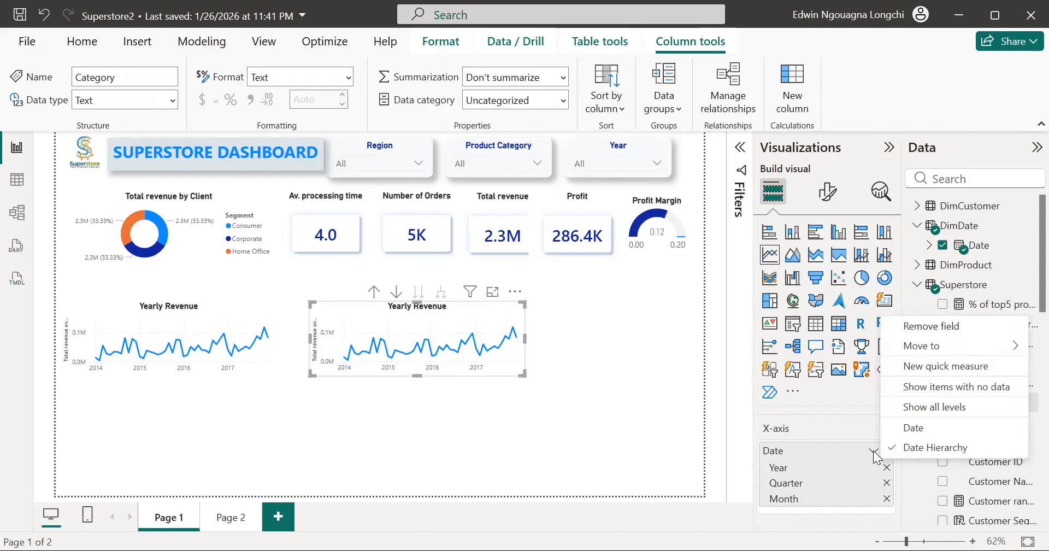
pyautogui.click(907, 446)
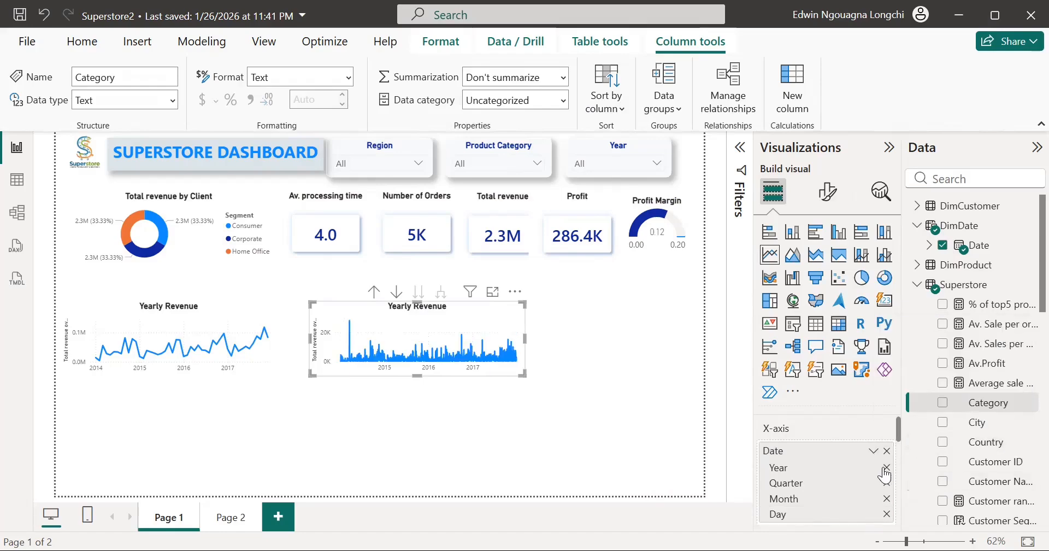
pyautogui.click(886, 514)
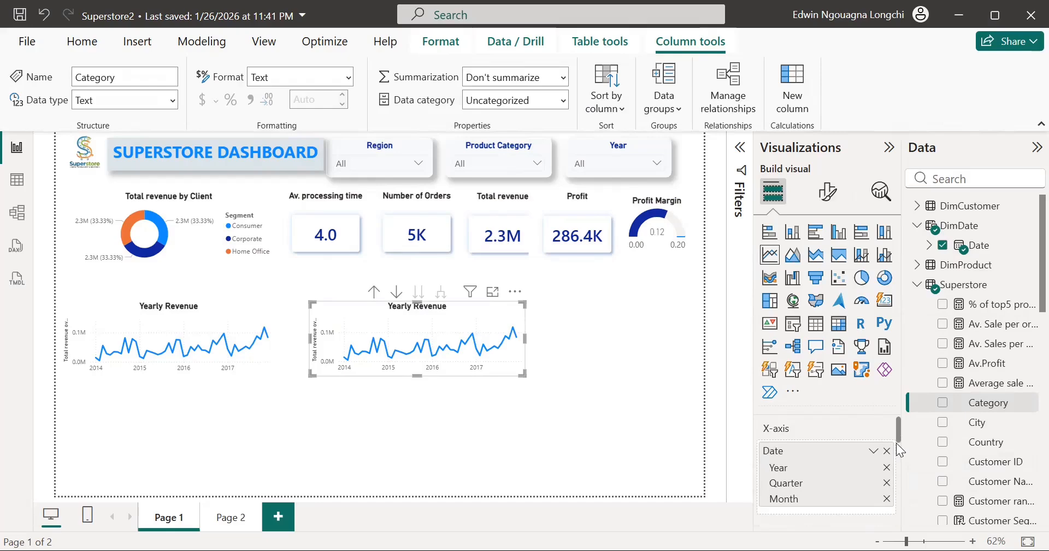
# Replace Total revenue overall with the Superstore table's Profit field on the copied chart's Y-axis.
pyautogui.moveTo(898, 438); pyautogui.dragTo(898, 454)
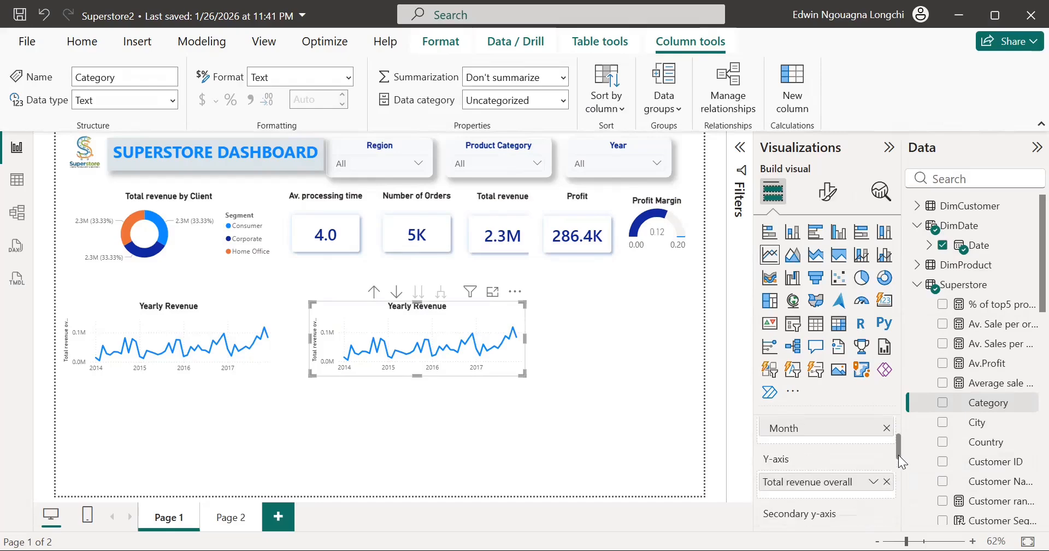
pyautogui.click(887, 482)
pyautogui.scroll(-3, 991, 483)
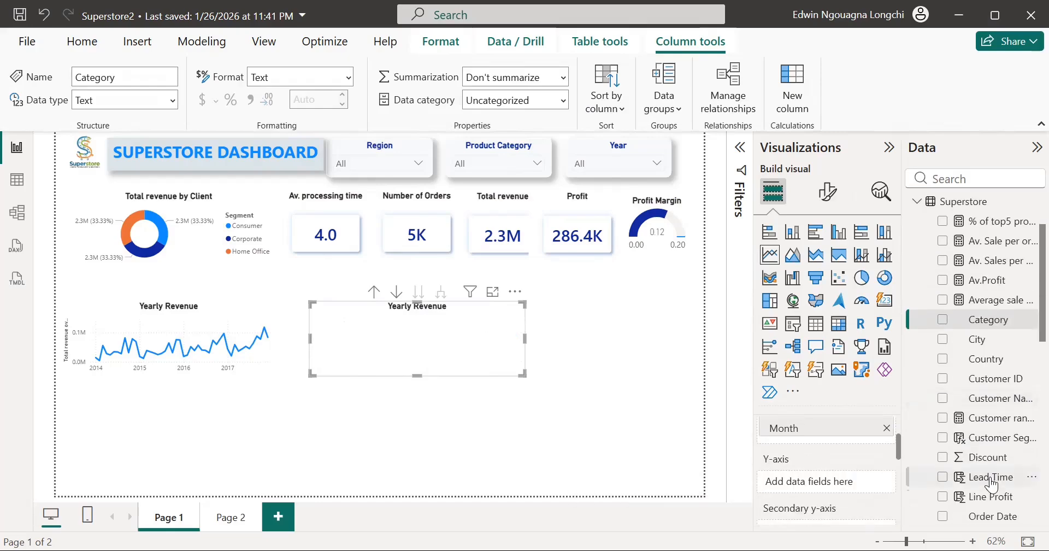
pyautogui.scroll(-5, 991, 483)
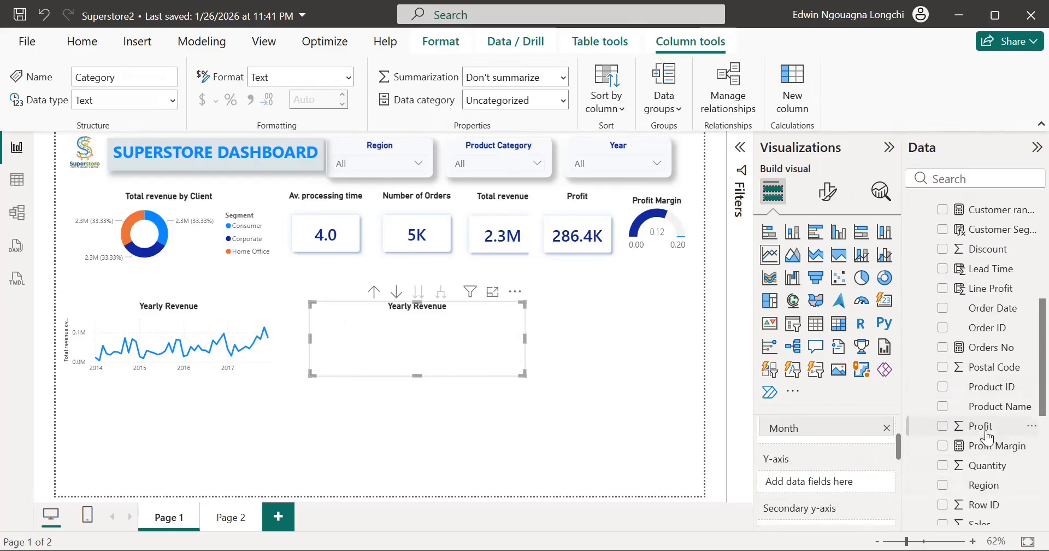
pyautogui.moveTo(987, 437); pyautogui.dragTo(863, 485)
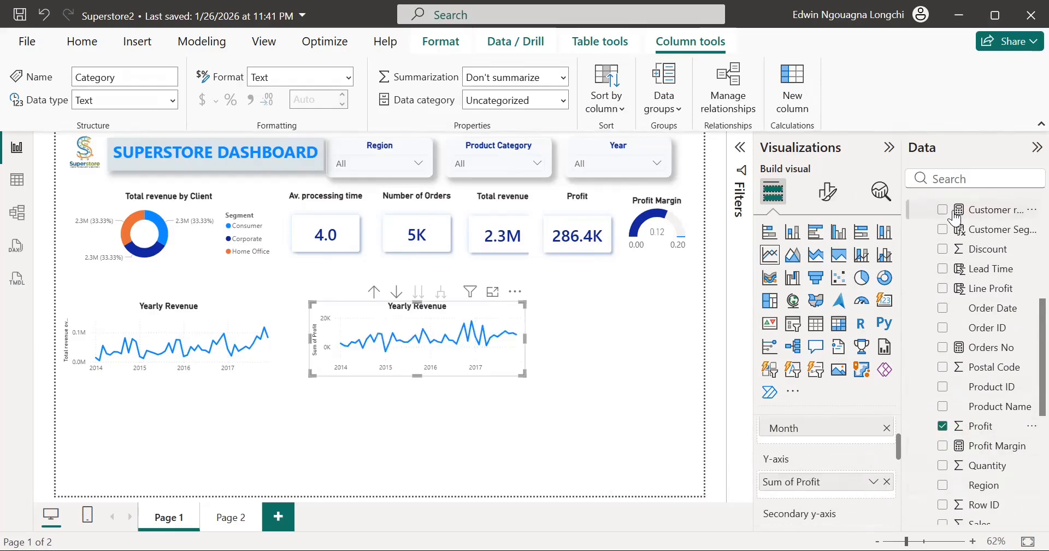
# Change the copied line chart's title to "Yearly Profit".
pyautogui.click(827, 190)
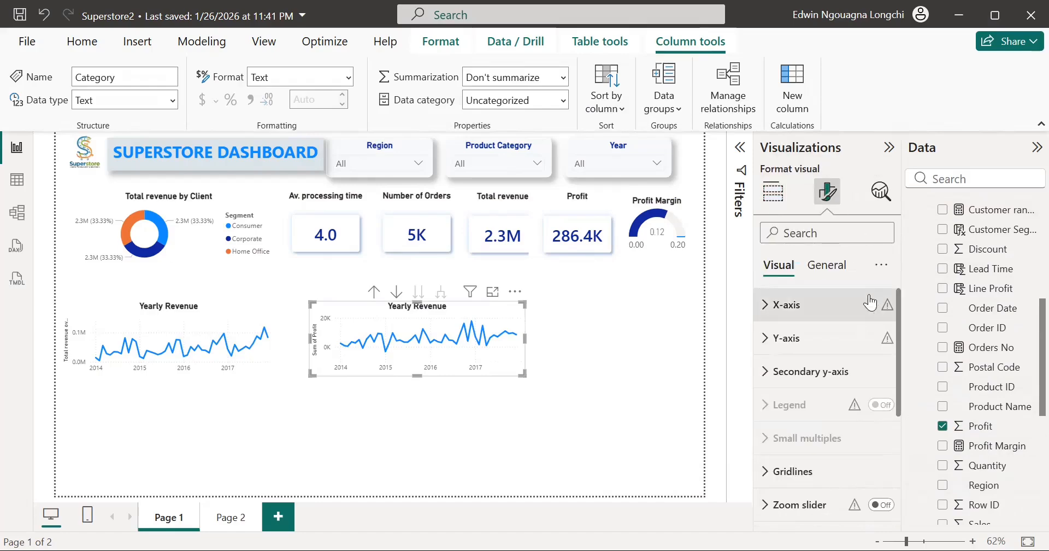
pyautogui.click(825, 267)
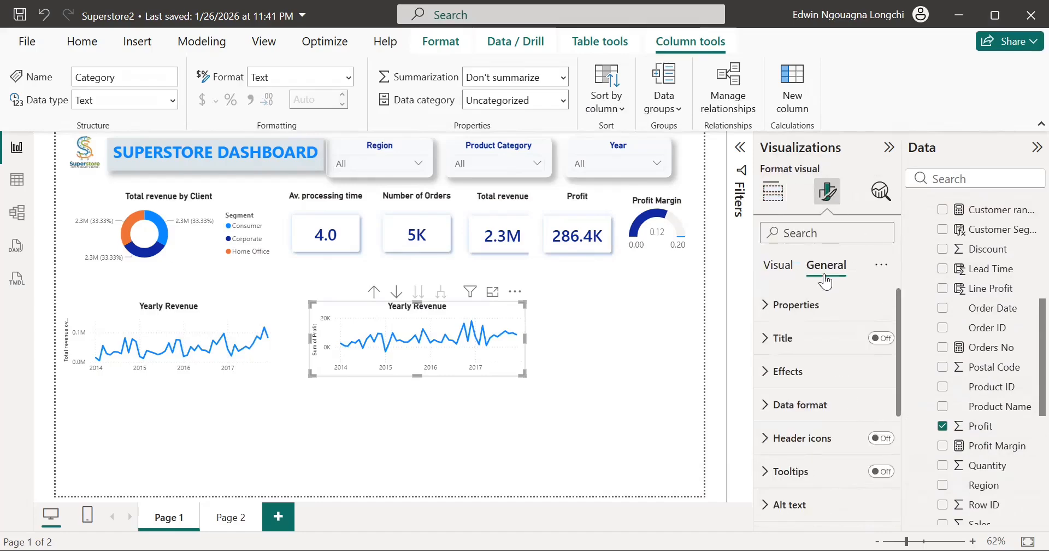
pyautogui.click(767, 338)
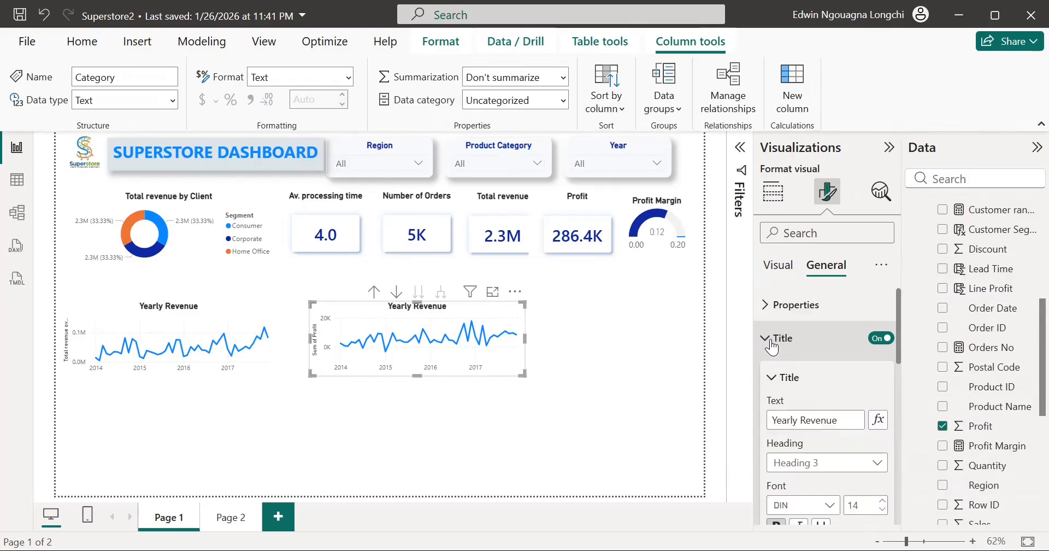
pyautogui.click(837, 422)
pyautogui.press('BackSpace')
pyautogui.press('BackSpace')
pyautogui.press('BackSpace')
pyautogui.press('BackSpace')
pyautogui.press('BackSpace')
pyautogui.press('BackSpace')
pyautogui.press('BackSpace')
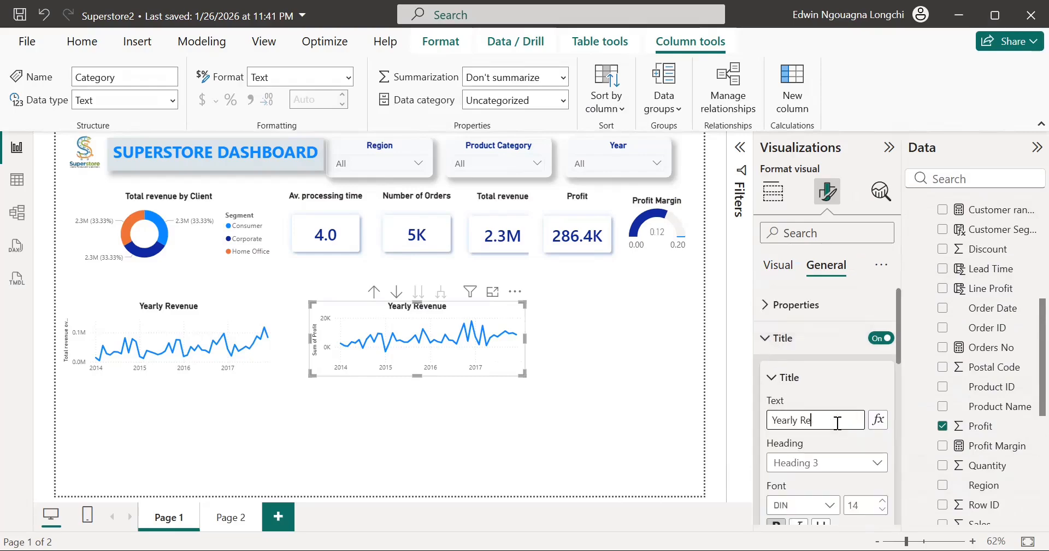
pyautogui.write('Profit')
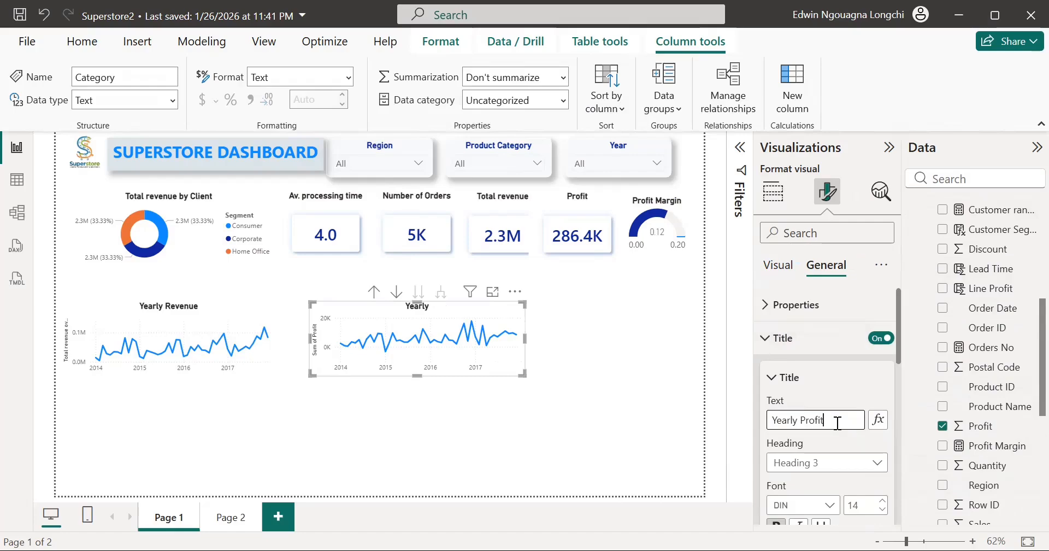
pyautogui.click(600, 353)
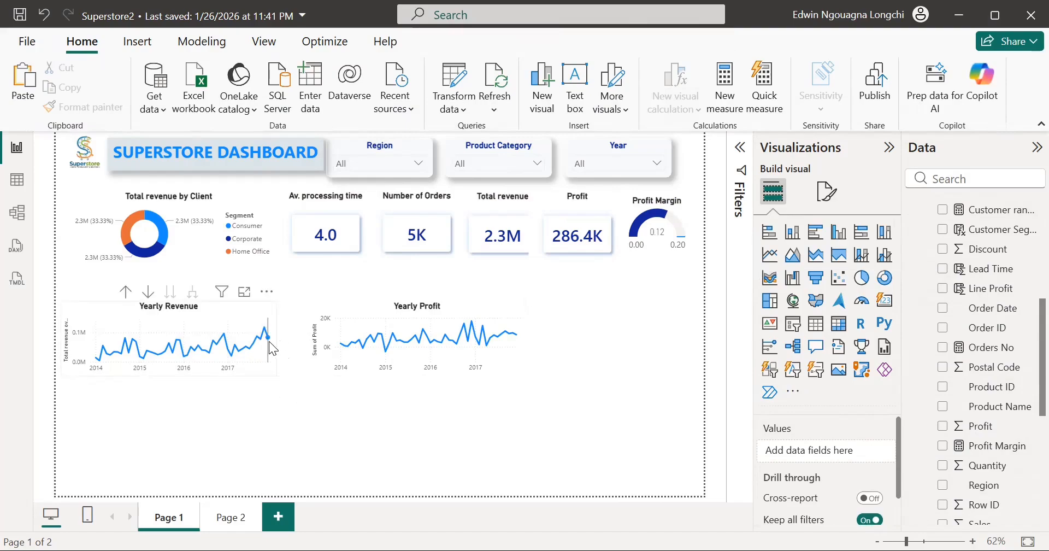
# Move the Yearly Revenue and Yearly Profit line charts slightly up and to the right, closer to the KPI row.
pyautogui.moveTo(269, 341)
pyautogui.moveTo(230, 359)
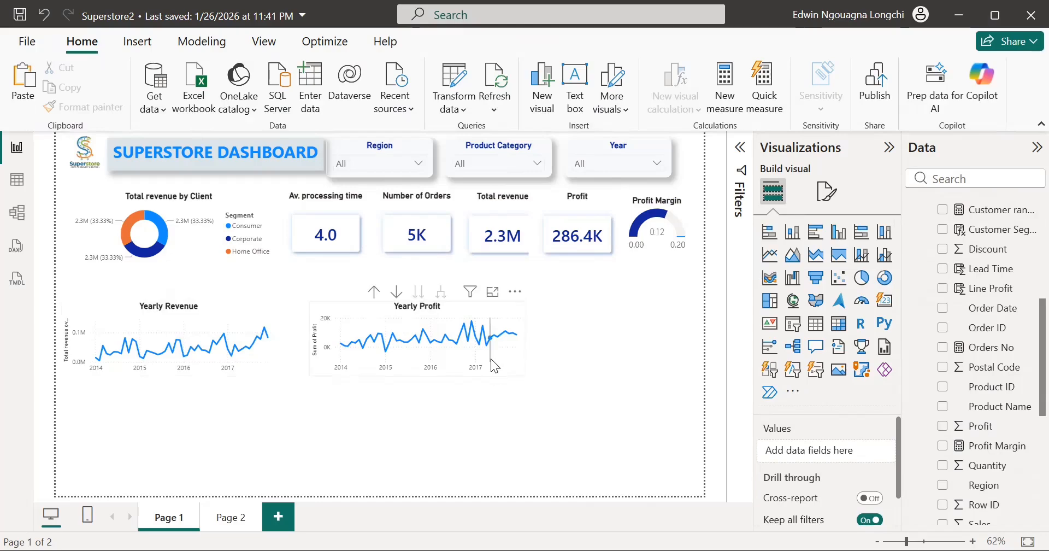
pyautogui.moveTo(491, 358)
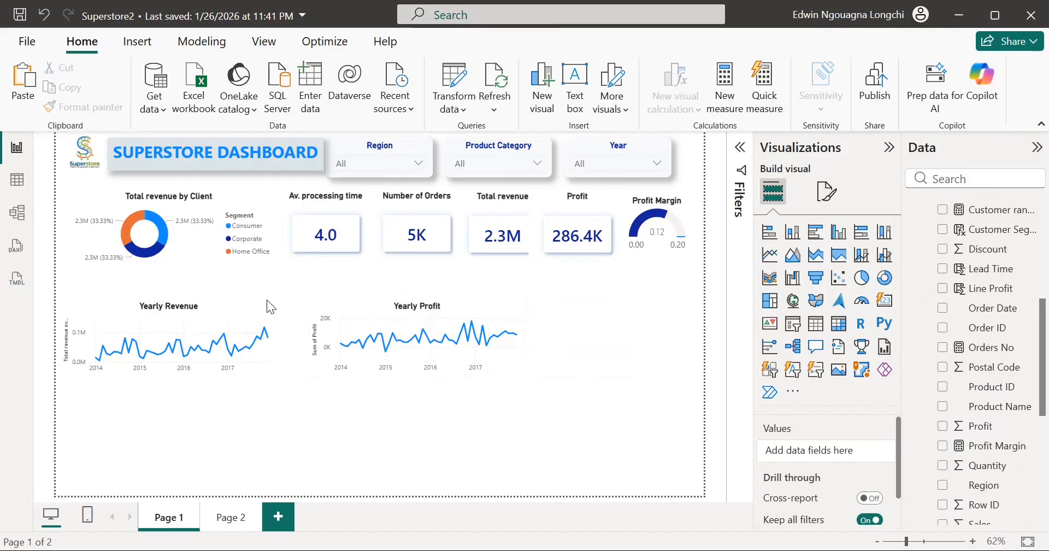
pyautogui.moveTo(250, 301); pyautogui.dragTo(258, 289)
pyautogui.click(362, 330)
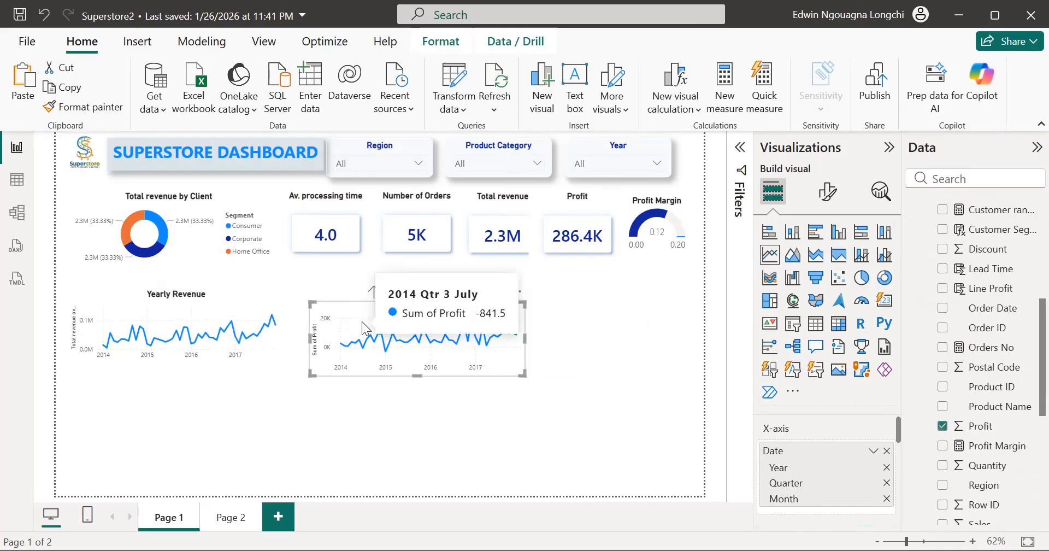
pyautogui.moveTo(363, 330); pyautogui.dragTo(368, 309)
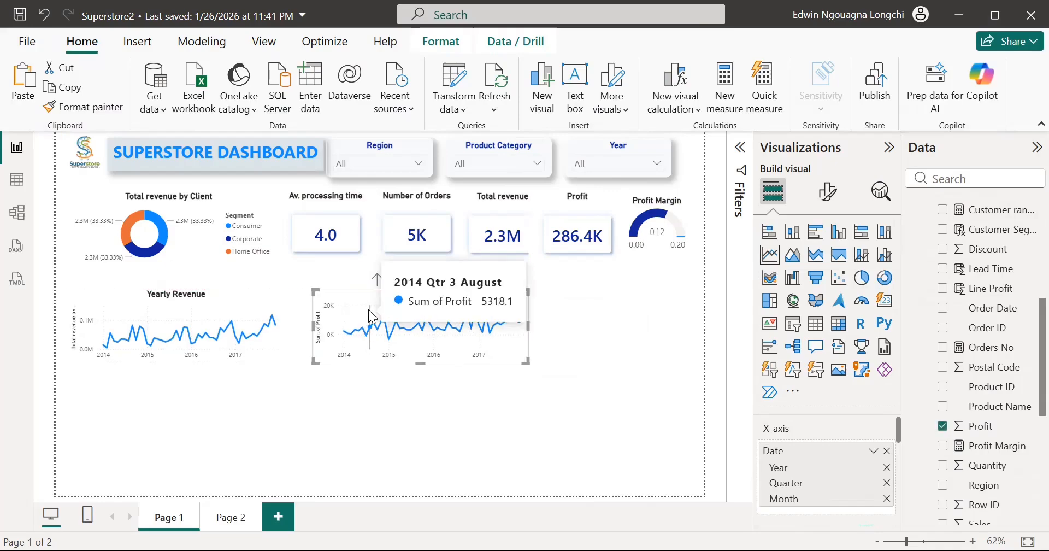
pyautogui.click(619, 319)
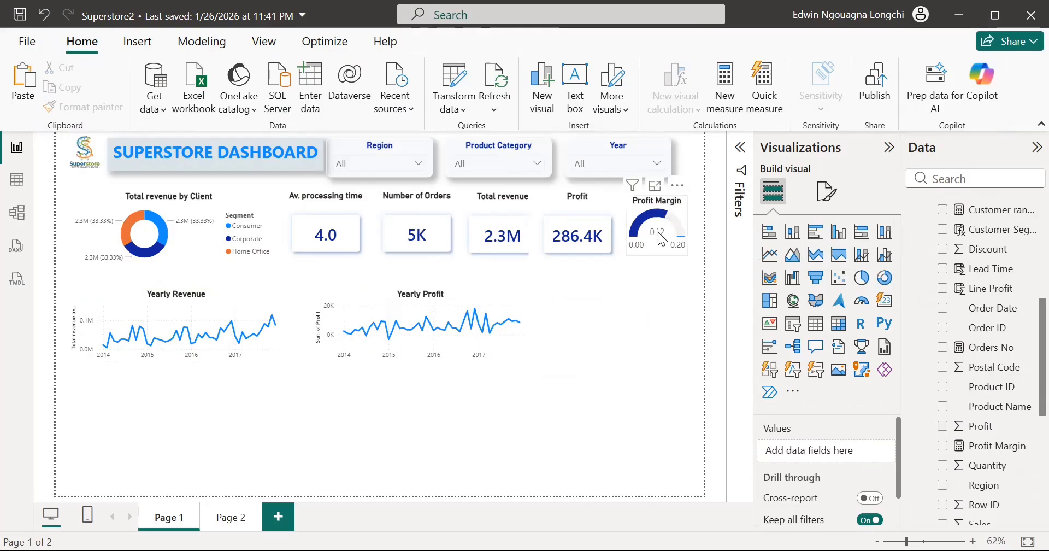
# Insert an empty clustered bar chart beneath the Yearly Revenue line chart.
pyautogui.moveTo(661, 239)
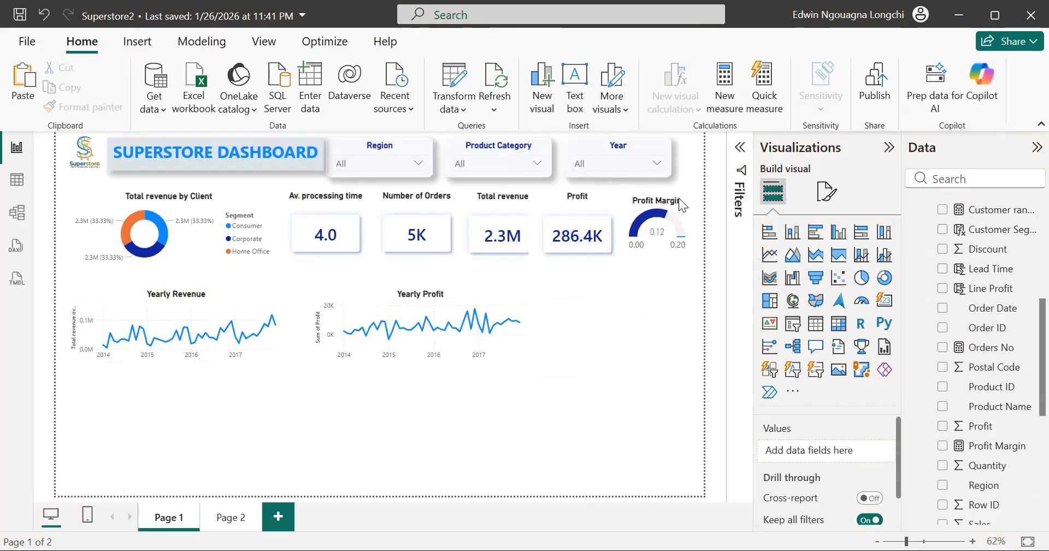
pyautogui.click(816, 234)
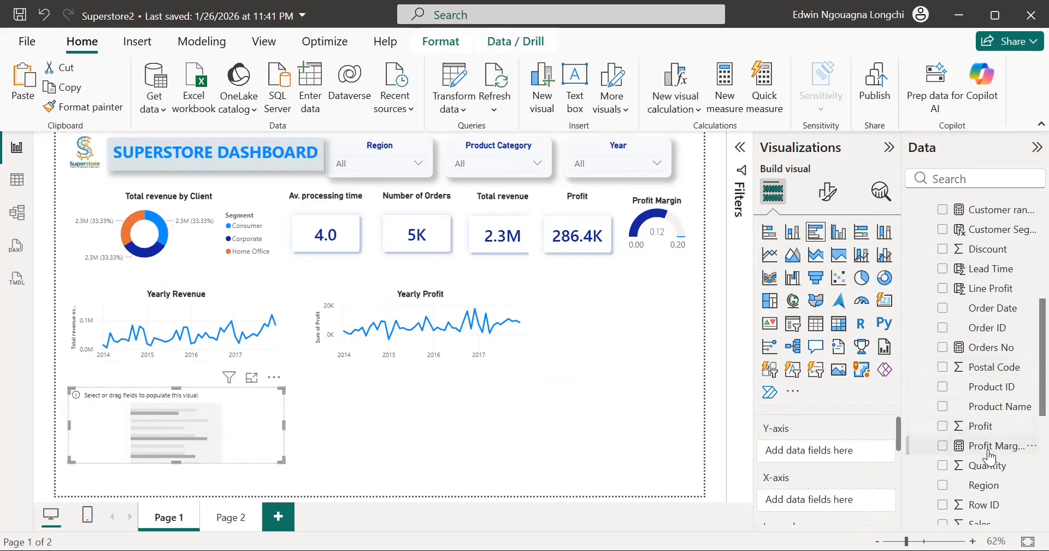
pyautogui.scroll(-3, 983, 448)
pyautogui.scroll(-7, 990, 457)
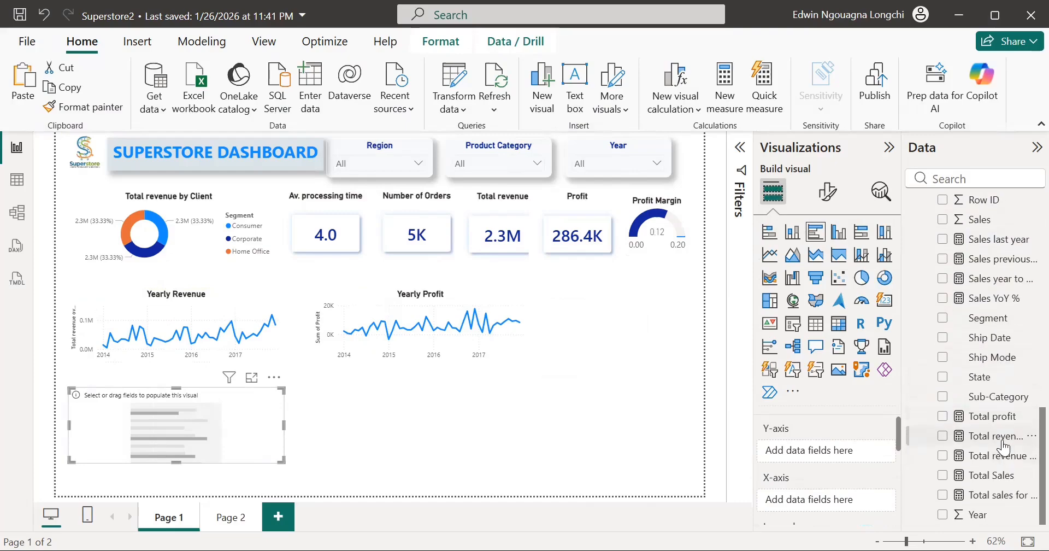
pyautogui.moveTo(1004, 446); pyautogui.dragTo(875, 452)
pyautogui.moveTo(1001, 437); pyautogui.dragTo(855, 452)
pyautogui.moveTo(847, 437); pyautogui.dragTo(847, 437)
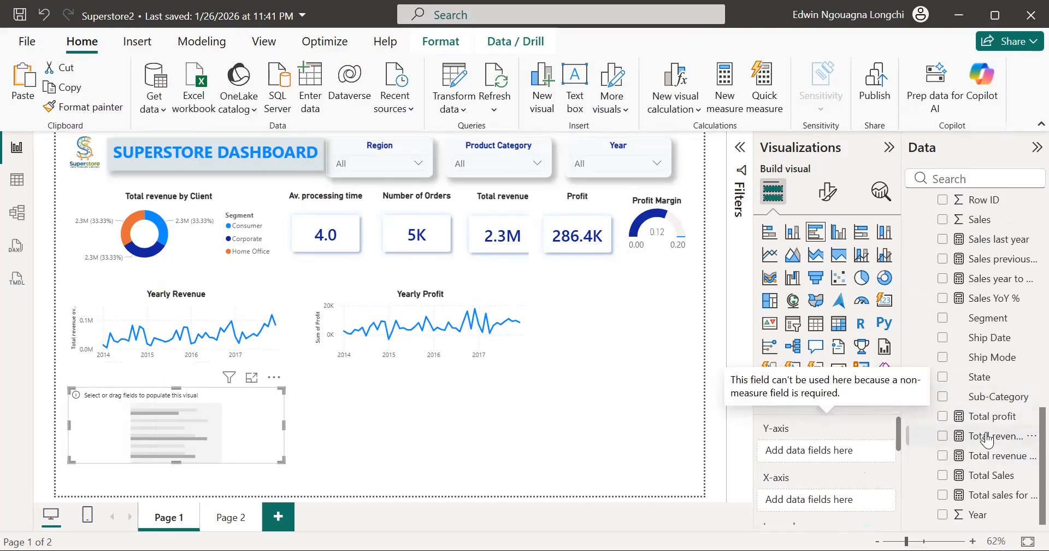
# Assign Total revenue overall to the bar chart's X-axis and the DimCustomer table's Region field to its Y-axis.
pyautogui.moveTo(988, 439); pyautogui.dragTo(832, 503)
pyautogui.scroll(5, 989, 338)
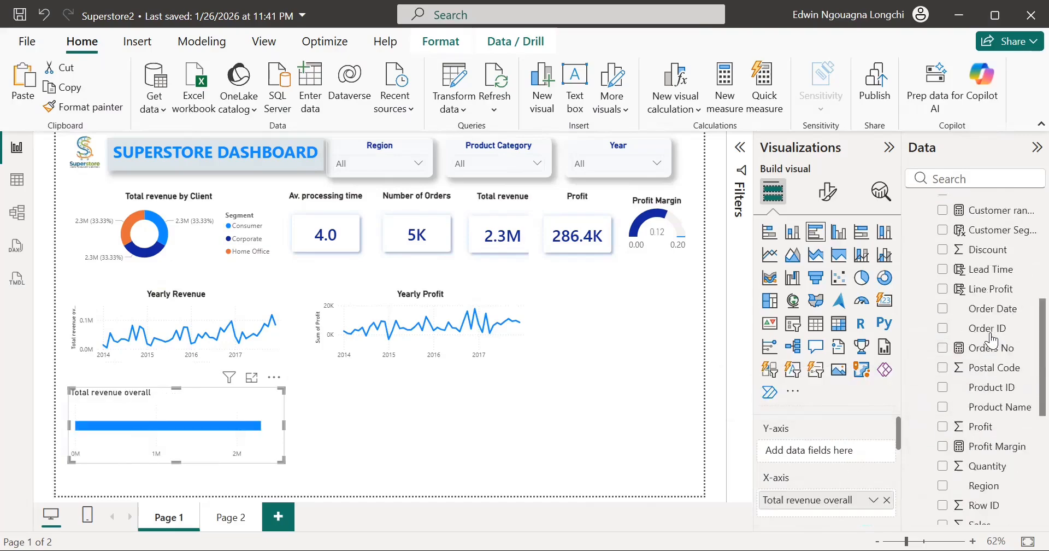
pyautogui.scroll(5, 991, 340)
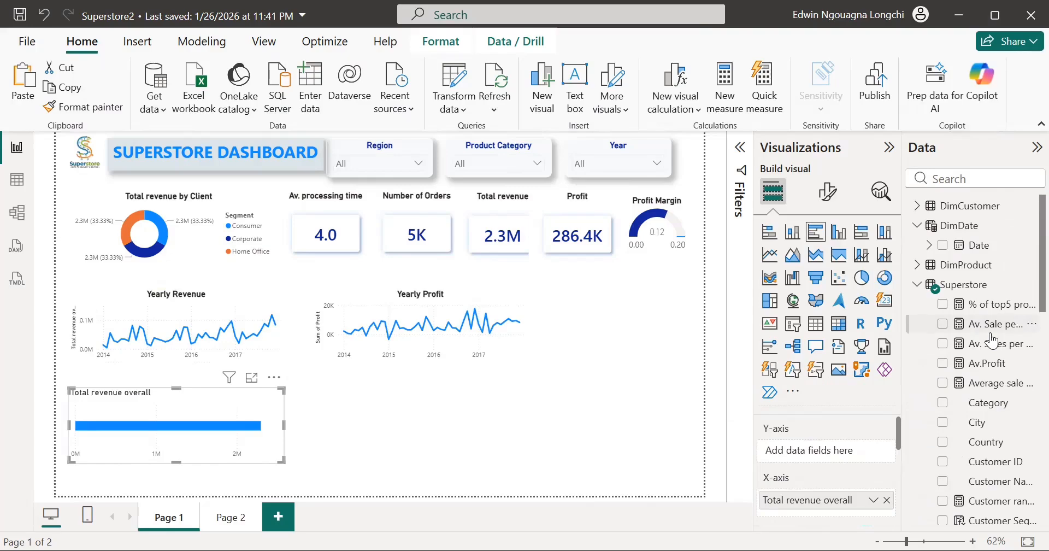
pyautogui.click(918, 207)
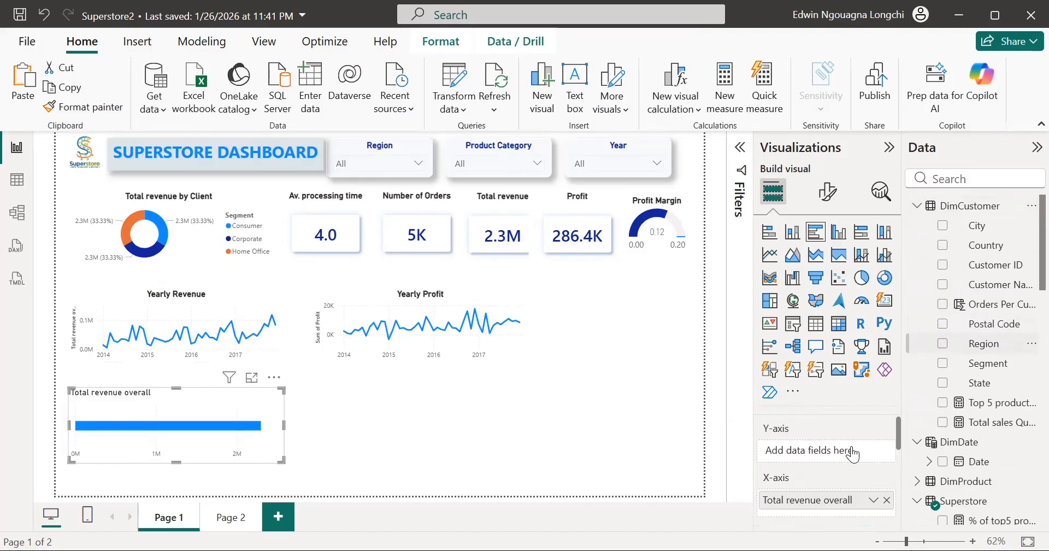
pyautogui.moveTo(853, 453); pyautogui.dragTo(849, 451)
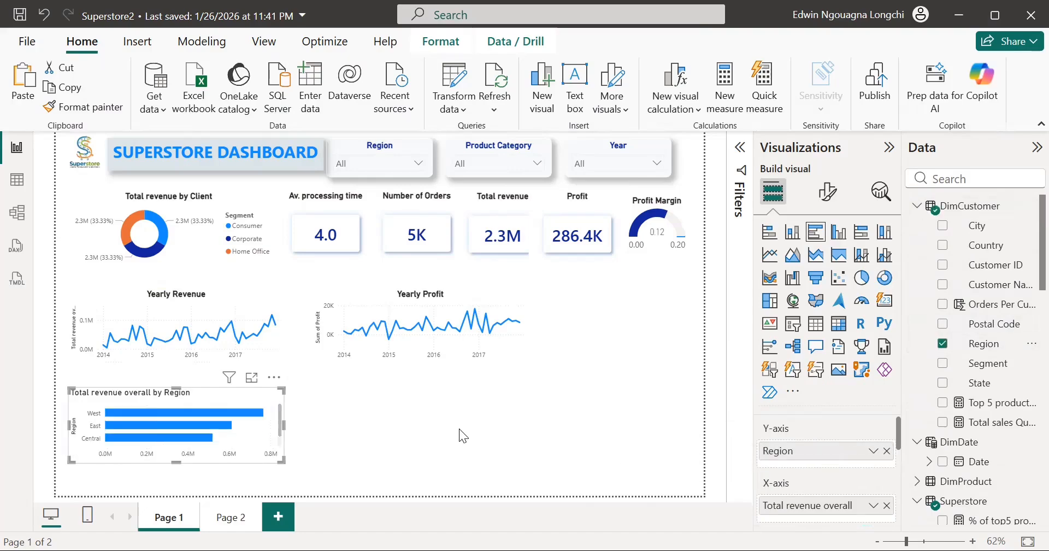
# Make the region bar chart's title bold and center it horizontally.
pyautogui.click(832, 195)
pyautogui.click(826, 264)
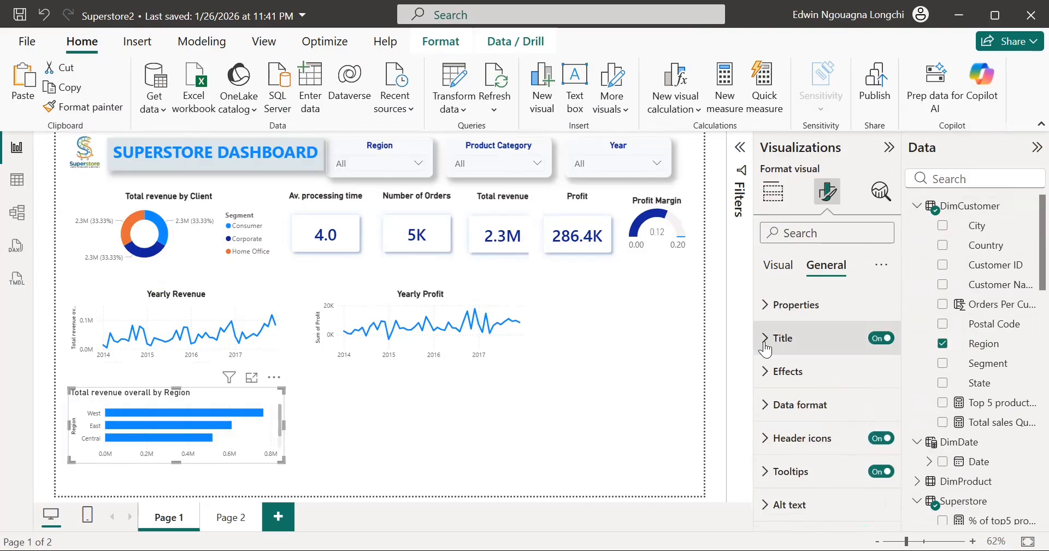
pyautogui.click(778, 337)
pyautogui.scroll(-2, 807, 431)
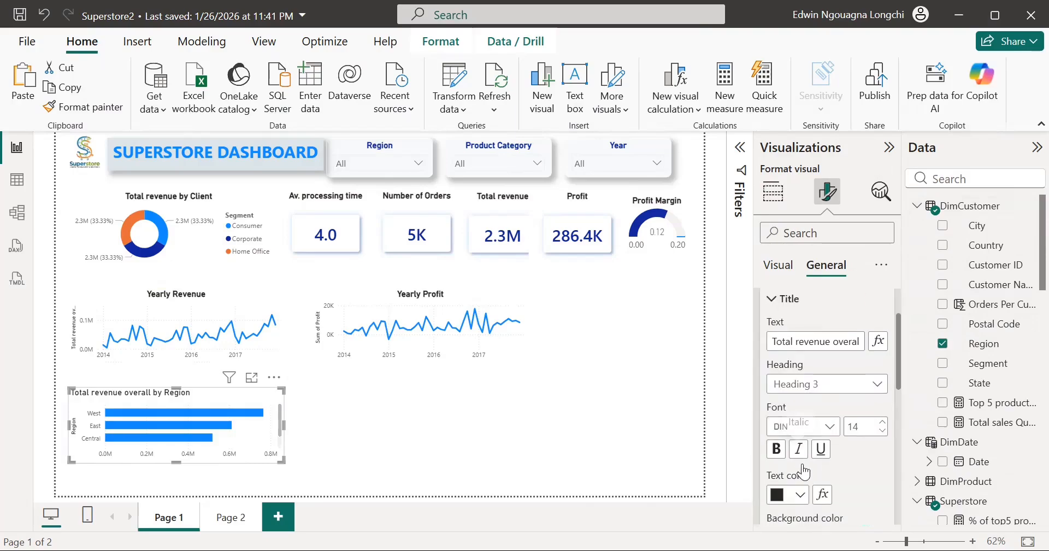
pyautogui.click(776, 449)
pyautogui.scroll(-2, 808, 469)
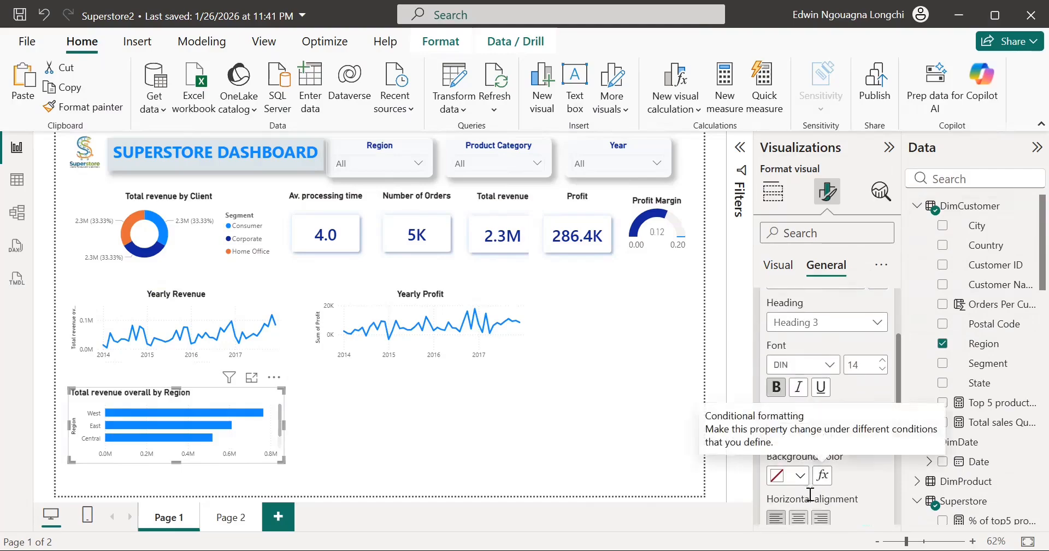
pyautogui.click(798, 517)
pyautogui.scroll(4, 806, 522)
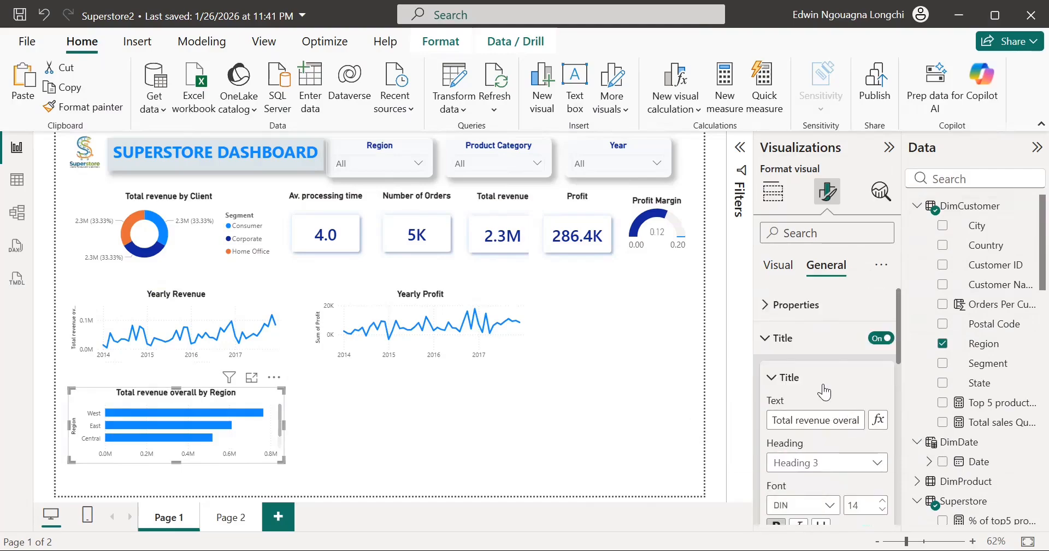
pyautogui.click(769, 344)
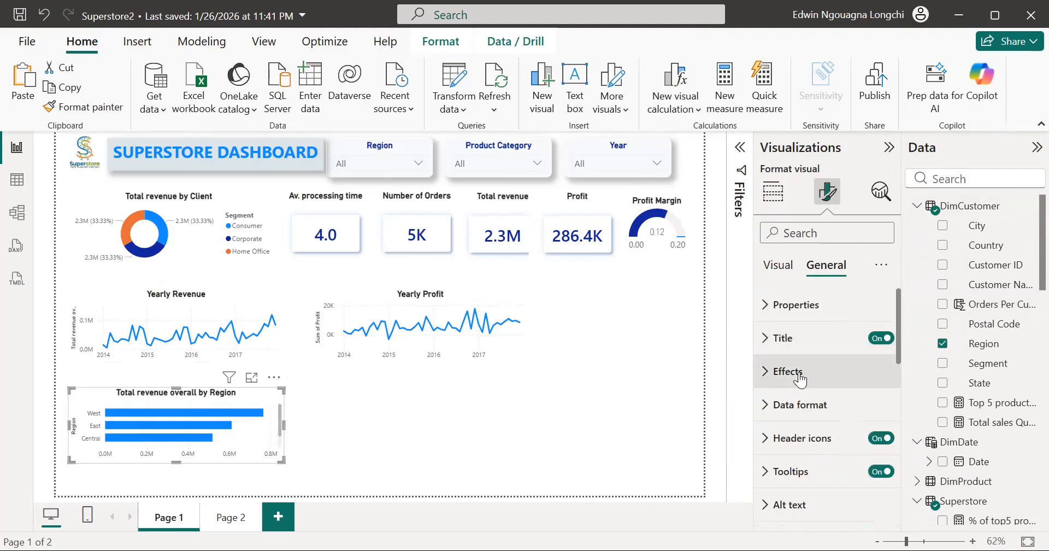
# Change the region bar chart's title text to "Total total by Region".
pyautogui.click(770, 339)
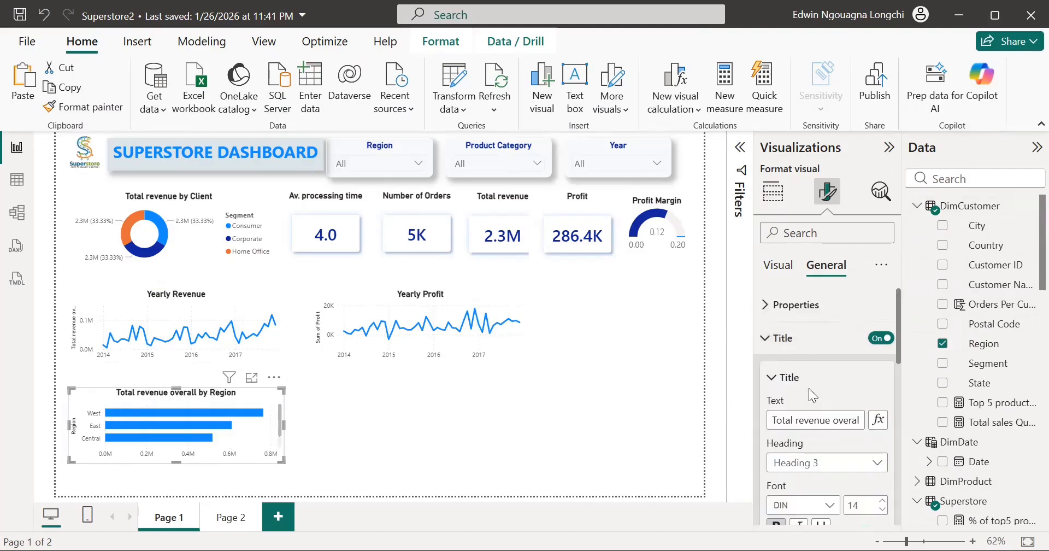
pyautogui.click(836, 422)
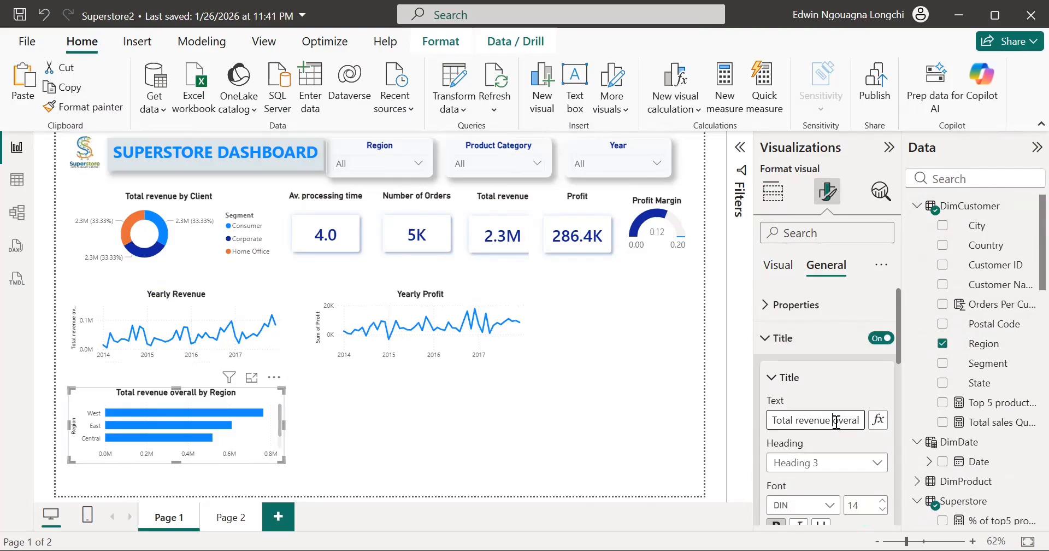
pyautogui.press('BackSpace')
pyautogui.press('BackSpace')
pyautogui.press('BackSpace')
pyautogui.press('BackSpace')
pyautogui.press('BackSpace')
pyautogui.press('BackSpace')
pyautogui.press('BackSpace')
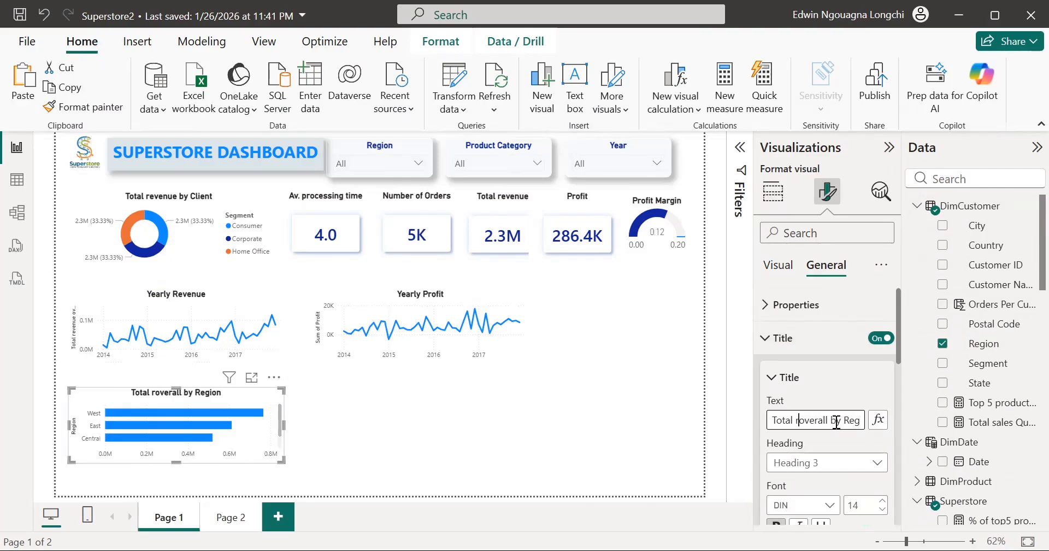
pyautogui.press('Delete')
pyautogui.press('Delete')
pyautogui.press('Delete')
pyautogui.press('Delete')
pyautogui.press('Delete')
pyautogui.press('Delete')
pyautogui.press('Delete')
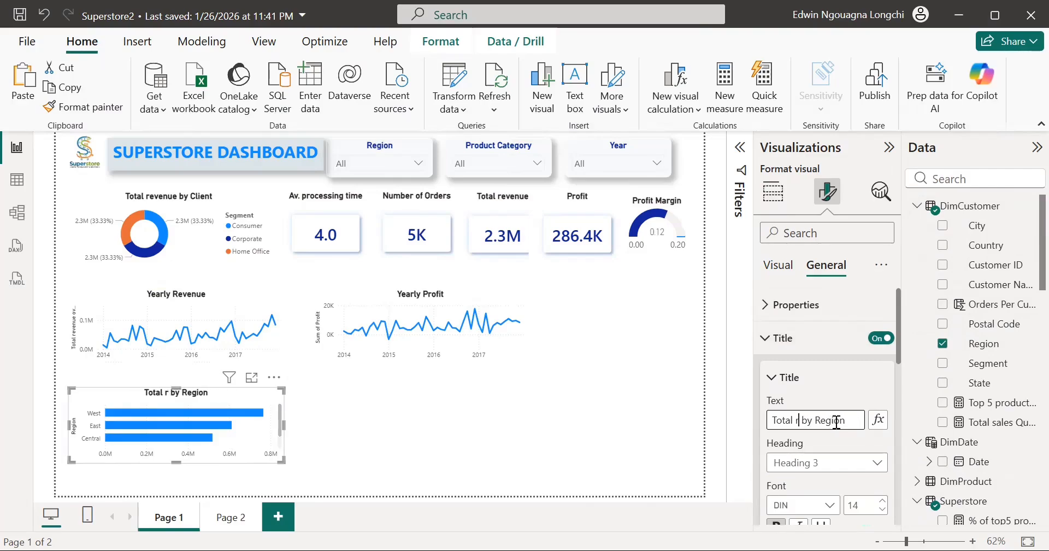
pyautogui.press('BackSpace')
pyautogui.write('total')
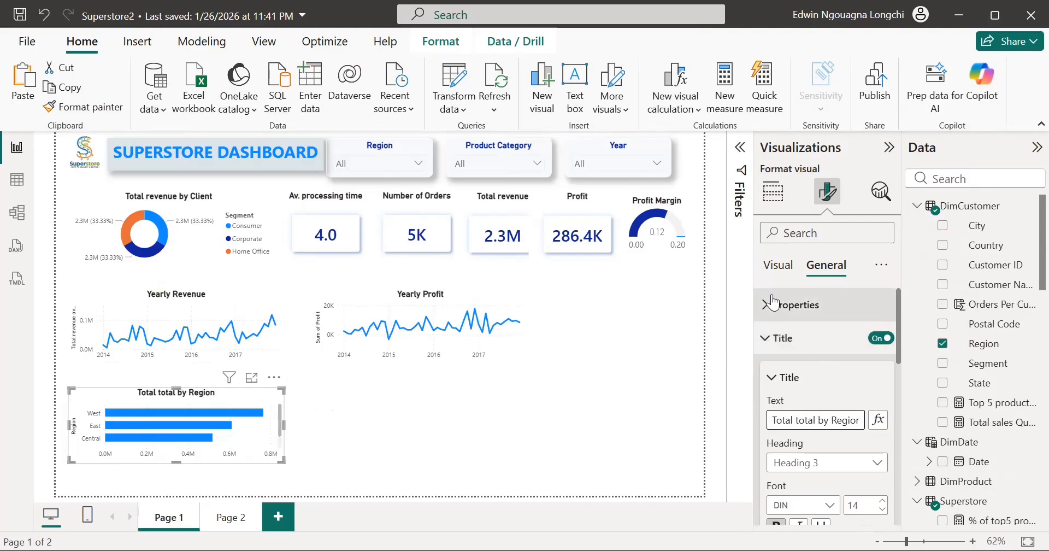
# Recolor the region bar chart's bars dark blue and extend the chart's height down to the page's lower boundary.
pyautogui.click(780, 264)
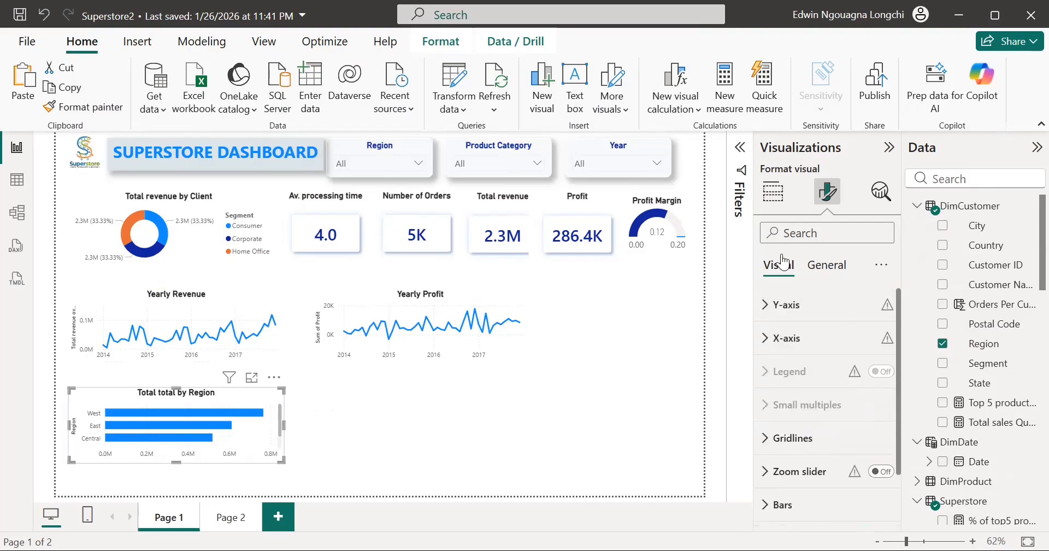
pyautogui.scroll(-2, 802, 436)
pyautogui.click(801, 436)
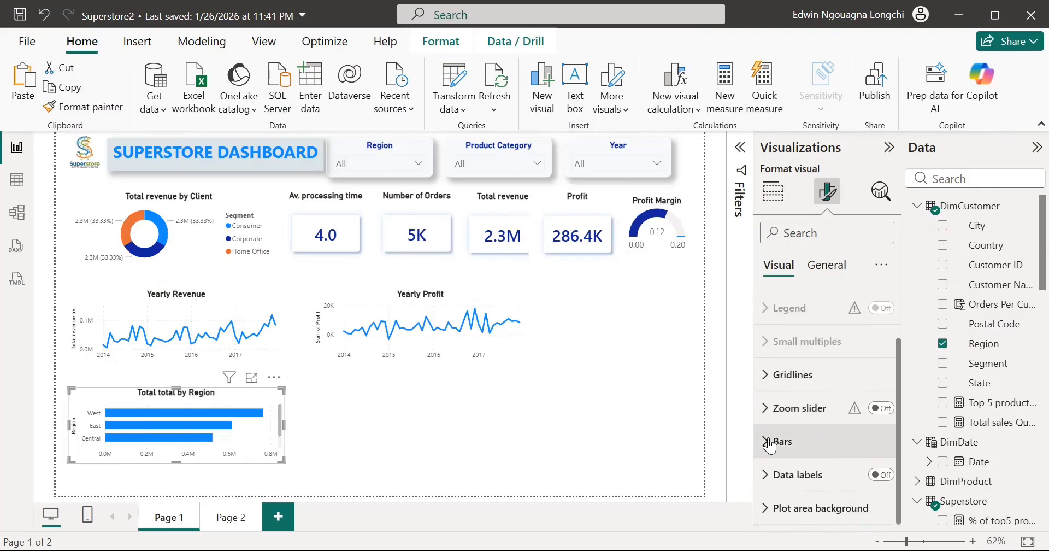
pyautogui.scroll(-6, 811, 459)
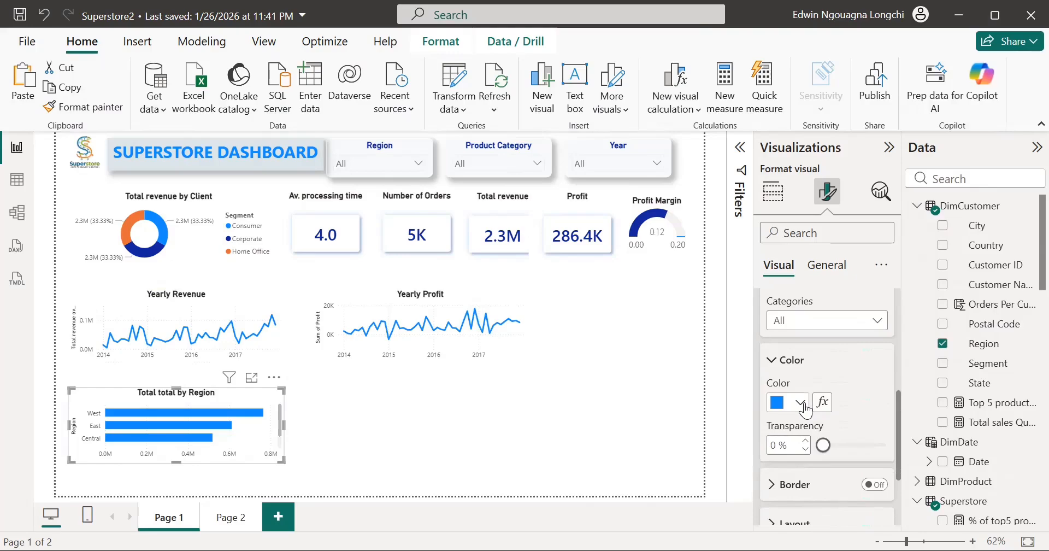
pyautogui.click(802, 405)
pyautogui.click(833, 299)
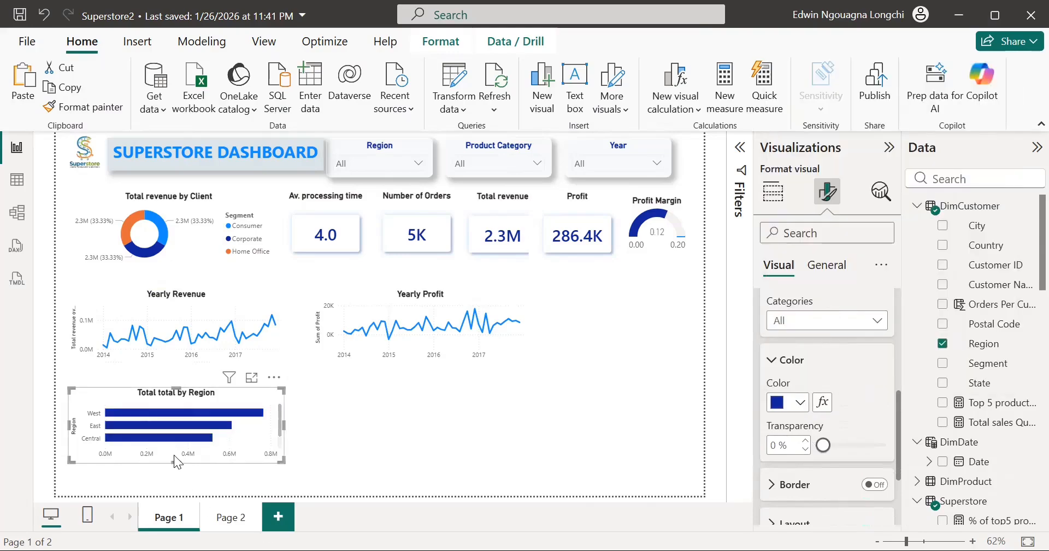
pyautogui.moveTo(176, 462); pyautogui.dragTo(175, 497)
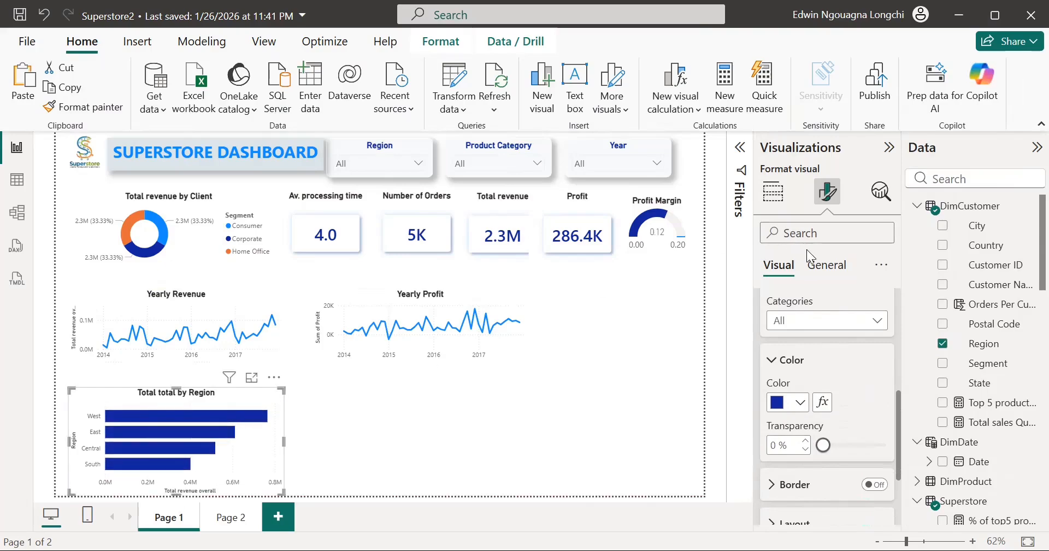
pyautogui.scroll(-3, 805, 407)
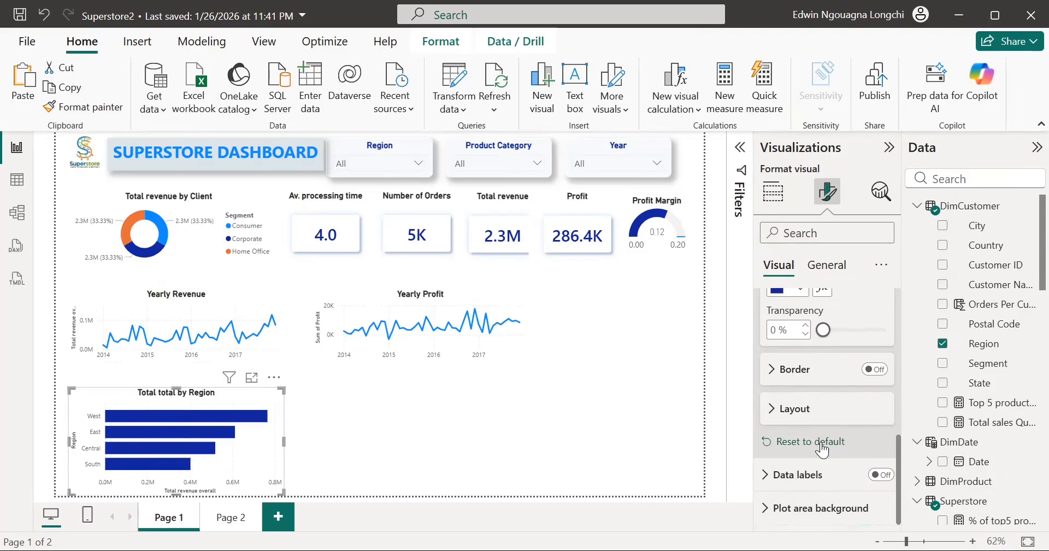
# Review the region bar chart's X-axis range and title options and its bar formatting settings.
pyautogui.scroll(3, 820, 419)
pyautogui.scroll(4, 818, 419)
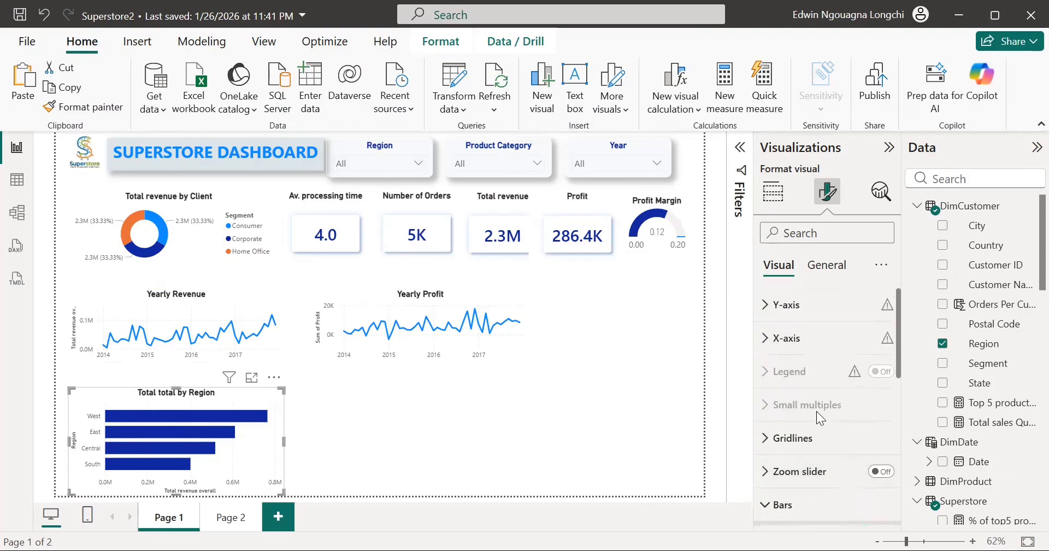
pyautogui.click(760, 341)
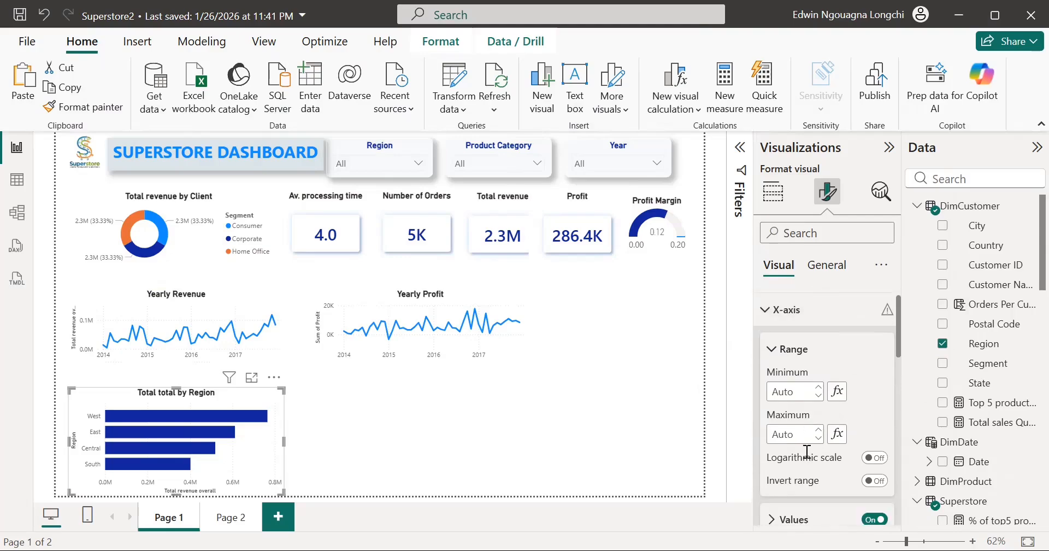
pyautogui.scroll(-1, 808, 454)
pyautogui.scroll(1, 805, 451)
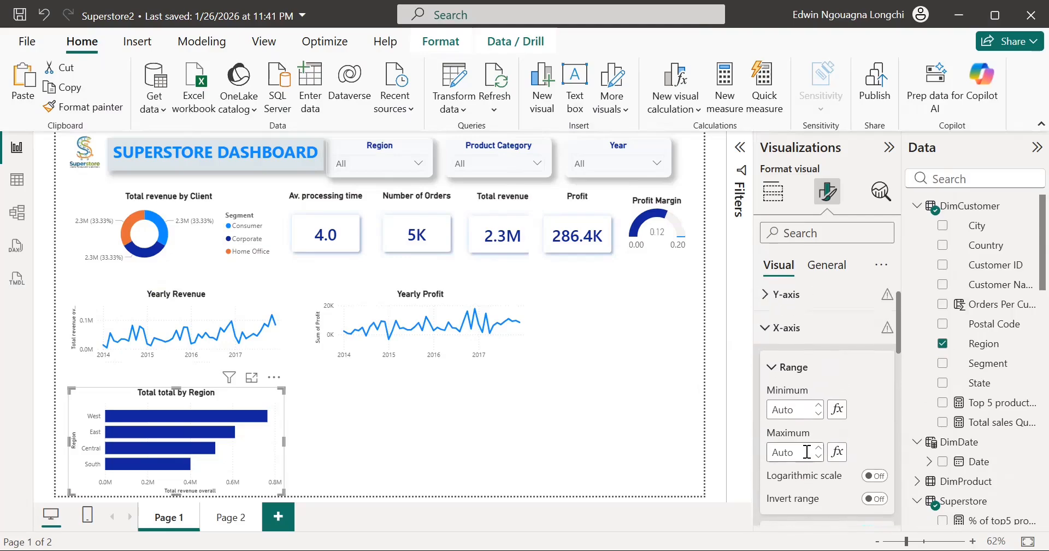
pyautogui.scroll(-2, 807, 456)
pyautogui.scroll(-1, 805, 456)
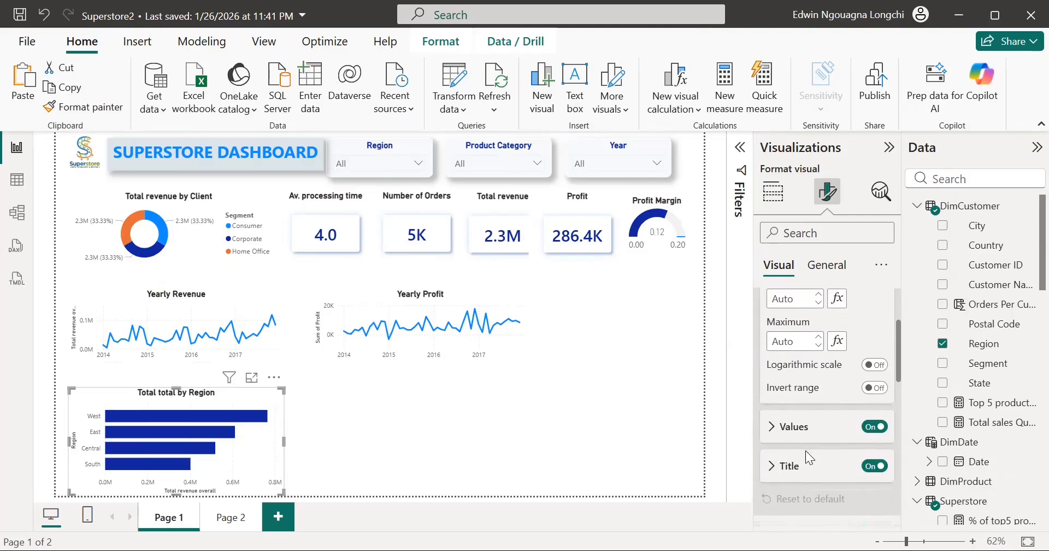
pyautogui.scroll(-1, 781, 469)
pyautogui.click(776, 433)
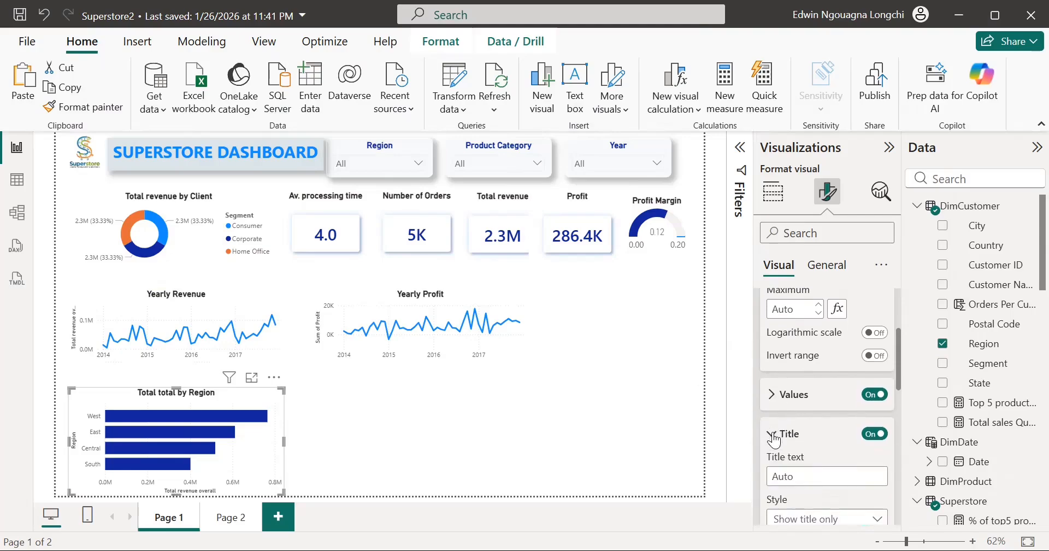
pyautogui.scroll(-1, 813, 470)
pyautogui.scroll(-3, 817, 481)
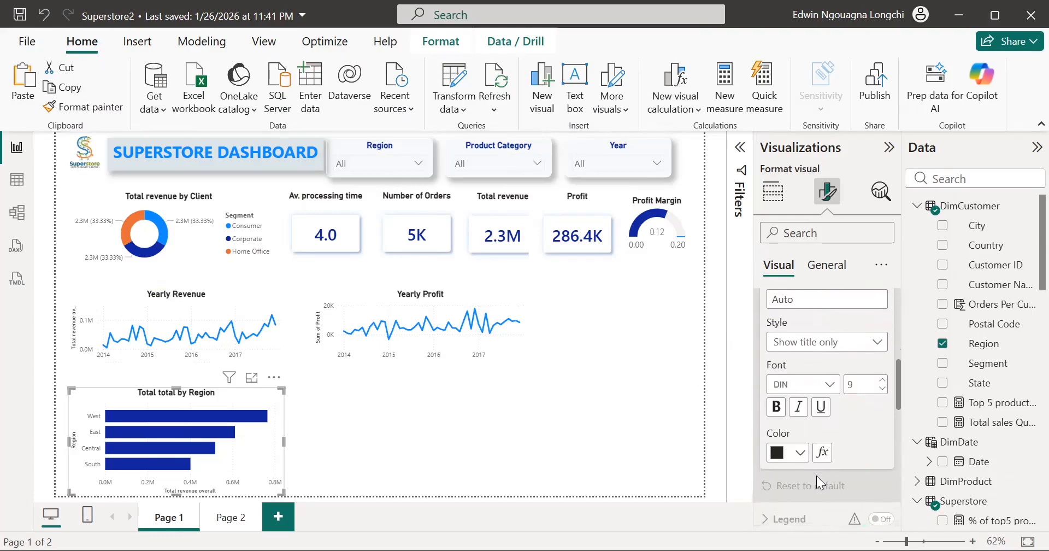
pyautogui.scroll(-2, 817, 480)
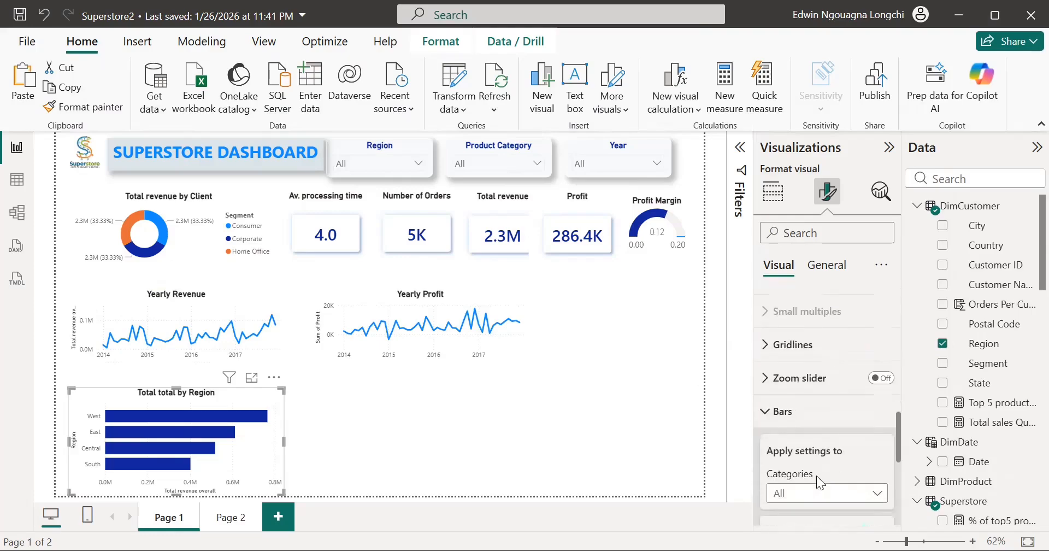
pyautogui.scroll(-4, 803, 451)
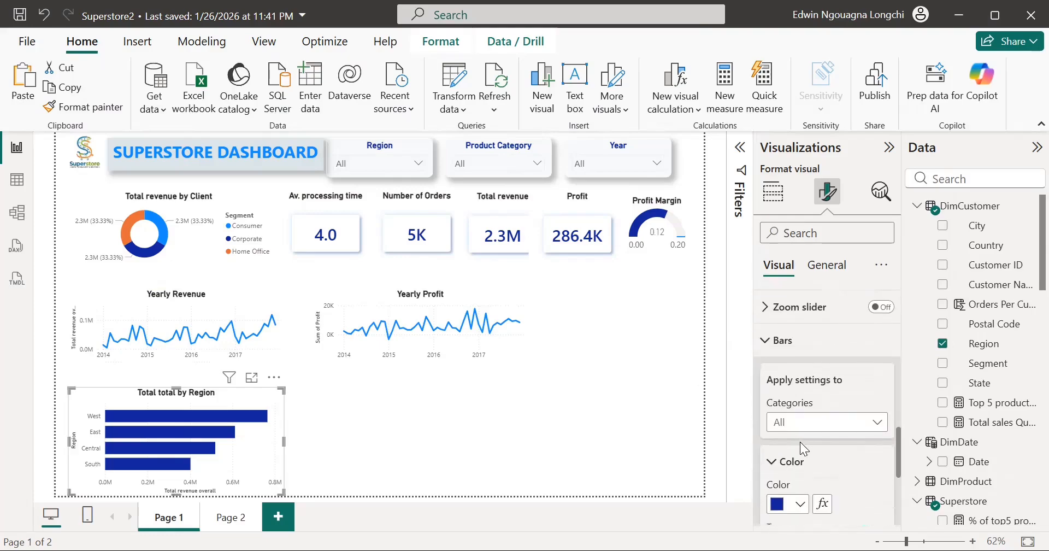
pyautogui.scroll(-2, 802, 449)
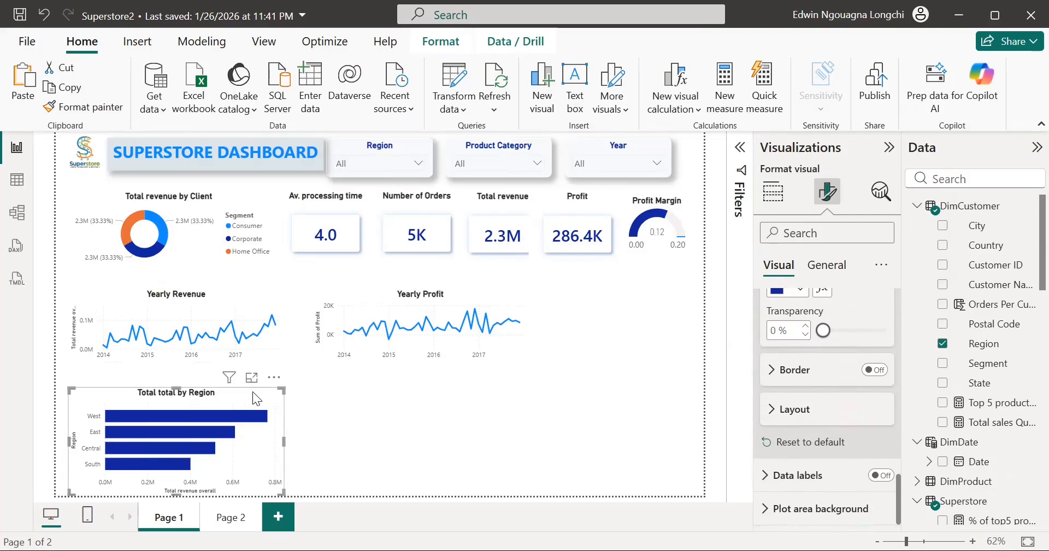
# Duplicate the region bar chart and place the copy beside it, beneath the Yearly Profit chart.
pyautogui.click(370, 406)
pyautogui.click(261, 413)
pyautogui.moveTo(258, 414); pyautogui.dragTo(500, 413)
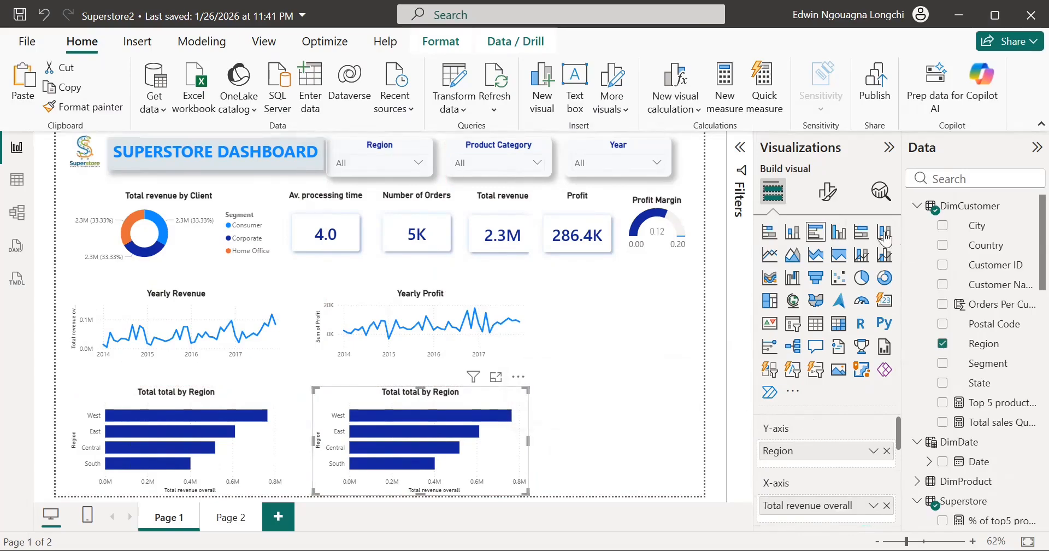
# Change the copied bar chart's title text to "Total Profit by Product".
pyautogui.click(828, 192)
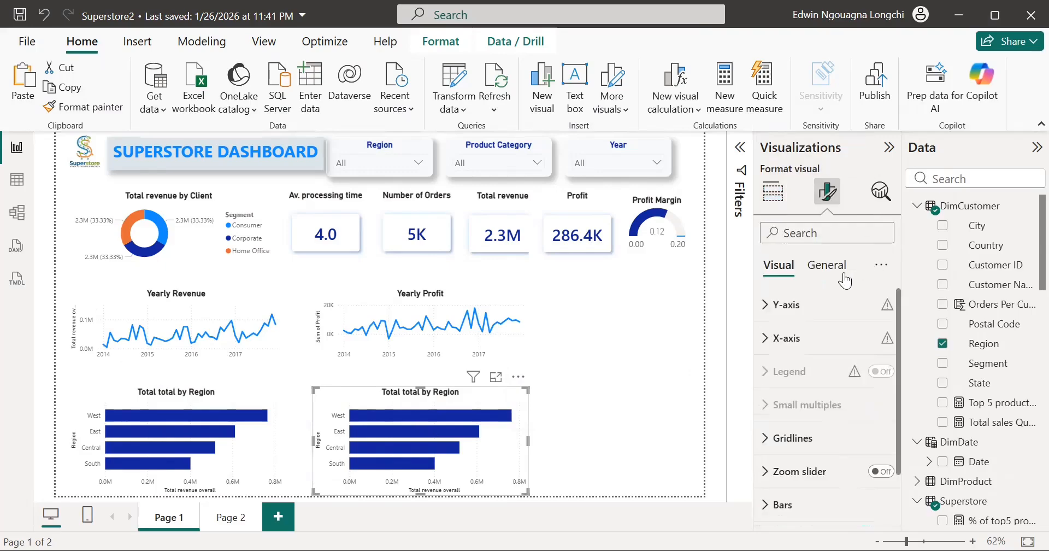
pyautogui.click(826, 265)
pyautogui.click(808, 337)
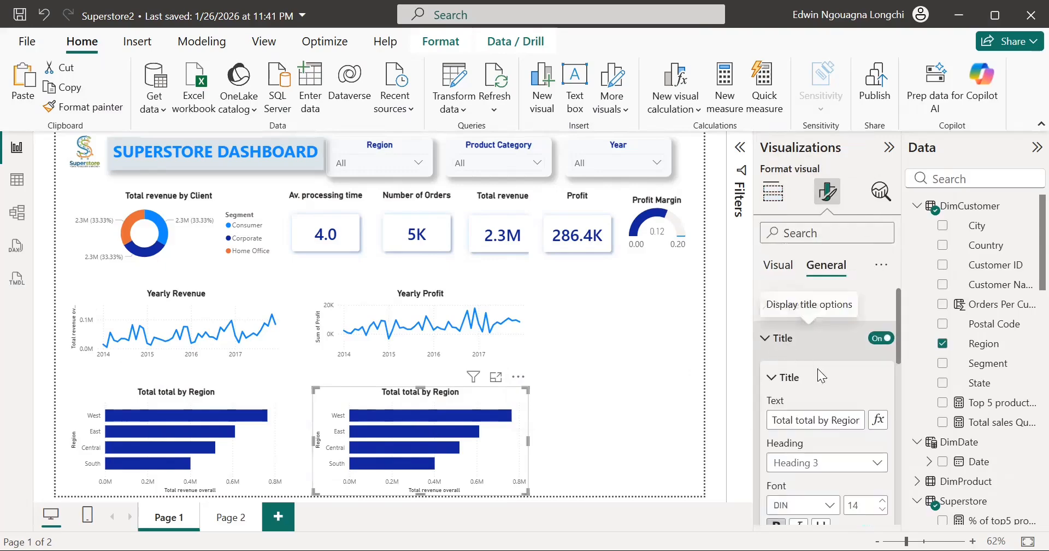
pyautogui.click(861, 423)
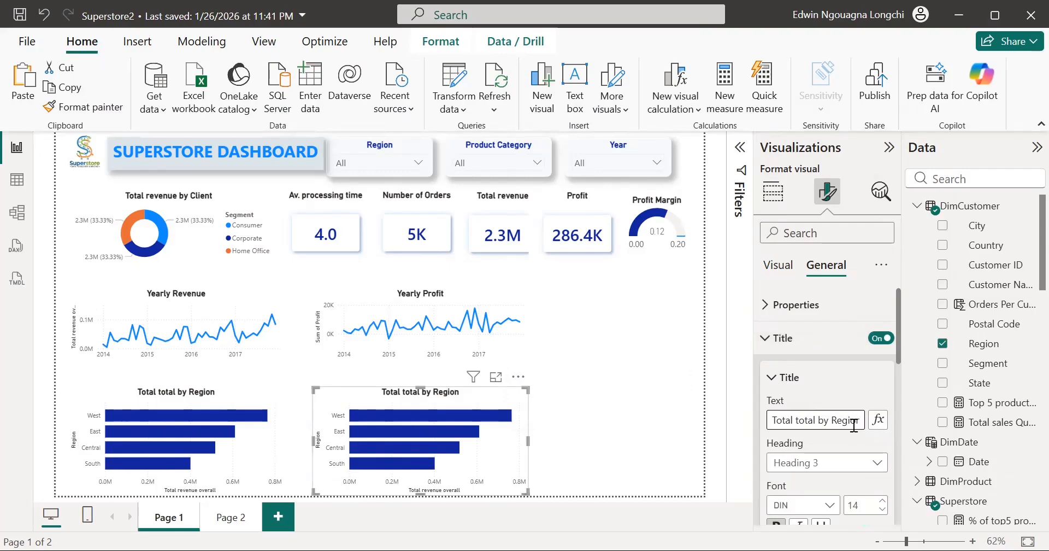
pyautogui.press('BackSpace')
pyautogui.press('BackSpace')
pyautogui.press('BackSpace')
pyautogui.press('BackSpace')
pyautogui.press('BackSpace')
pyautogui.press('BackSpace')
pyautogui.press('BackSpace')
pyautogui.press('BackSpace')
pyautogui.press('BackSpace')
pyautogui.press('BackSpace')
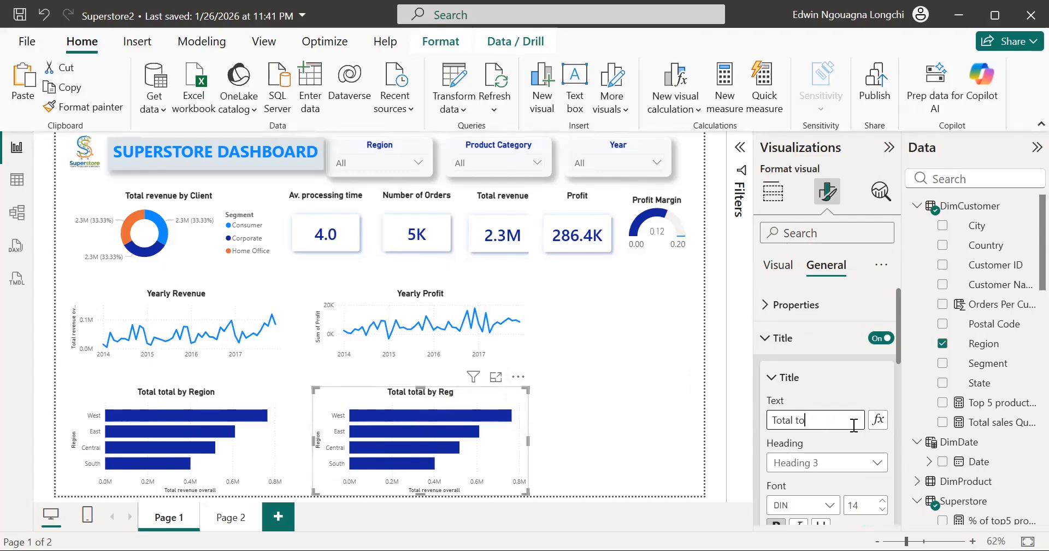
pyautogui.write('Po')
pyautogui.press('BackSpace')
pyautogui.write('rofit by')
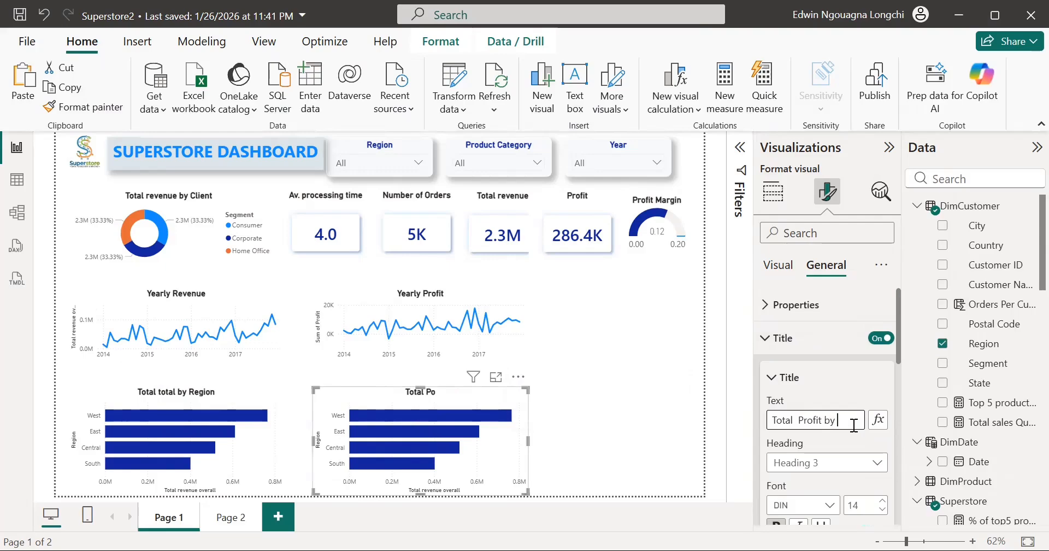
pyautogui.write(' Product')
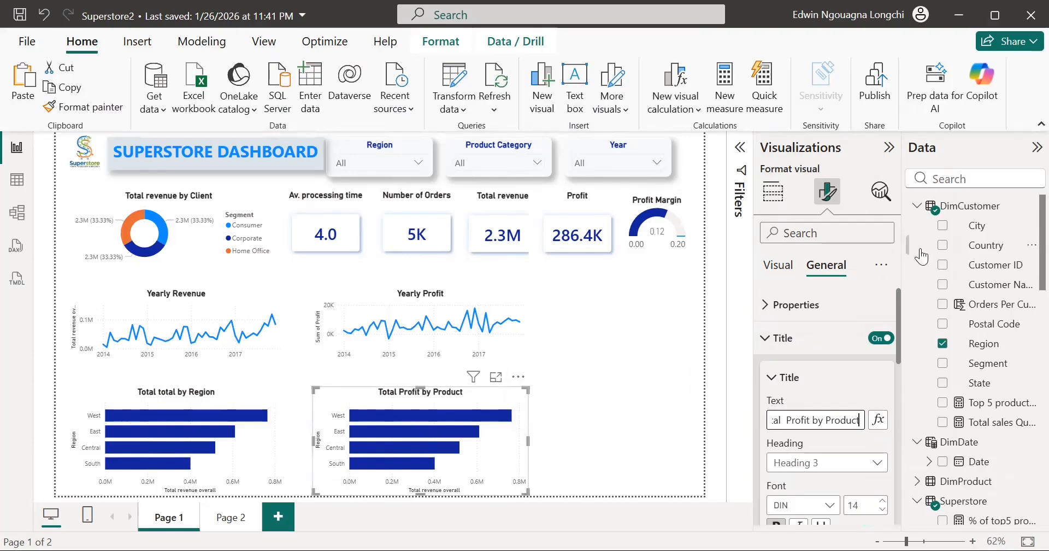
# Correct the original region bar chart's title text to "Total Revenue by Region".
pyautogui.click(208, 427)
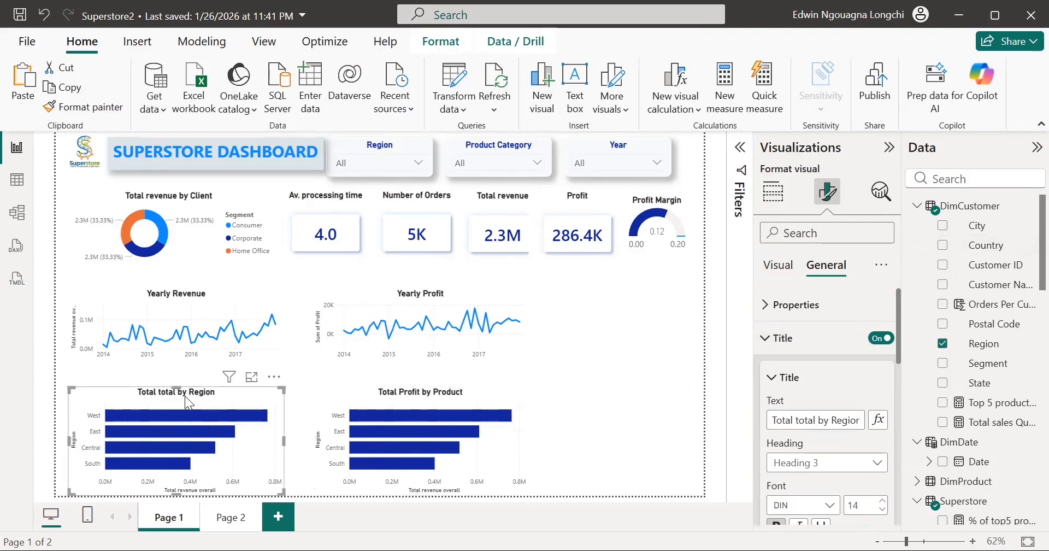
pyautogui.click(817, 419)
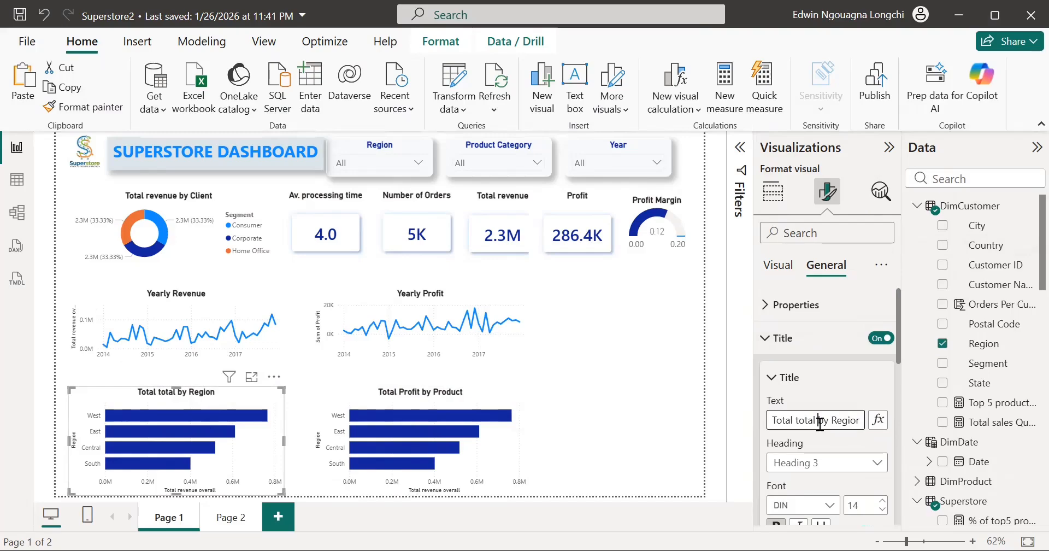
pyautogui.press('BackSpace')
pyautogui.press('BackSpace')
pyautogui.press('BackSpace')
pyautogui.press('BackSpace')
pyautogui.press('BackSpace')
pyautogui.press('BackSpace')
pyautogui.write('Revn')
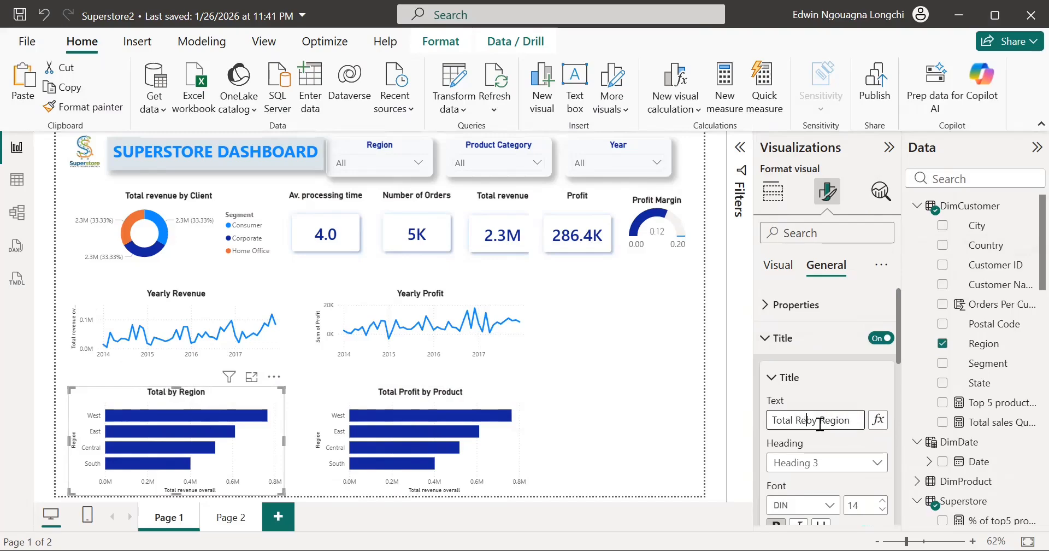
pyautogui.press('BackSpace')
pyautogui.write('enue')
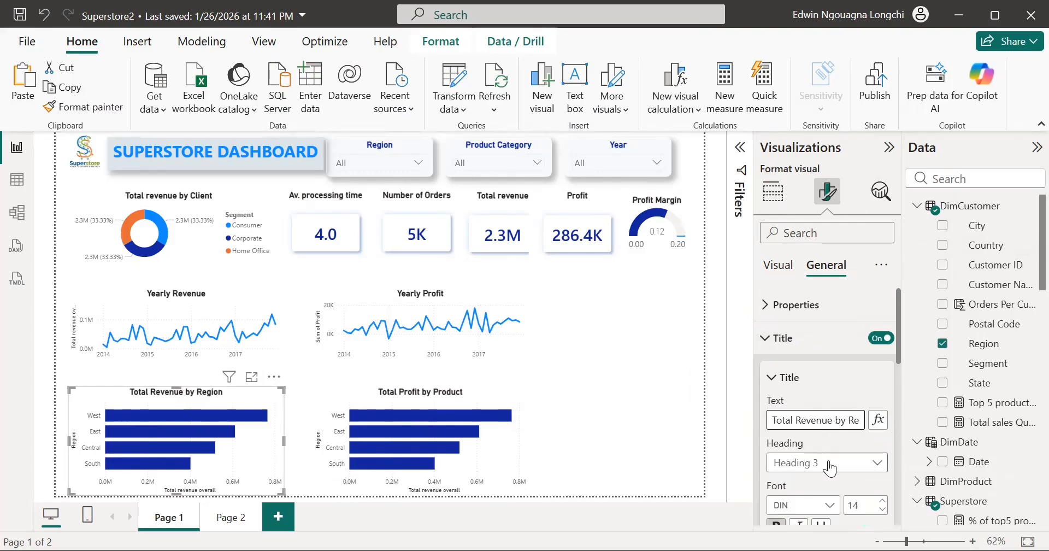
# Replace Total revenue overall with the Superstore table's Profit field on the X-axis of the Total Profit by Product chart.
pyautogui.click(481, 391)
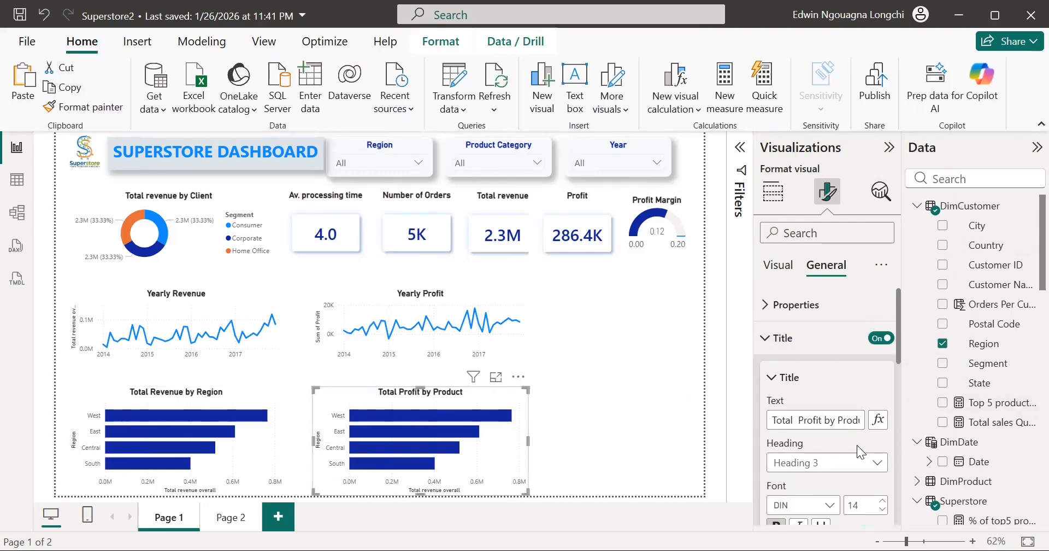
pyautogui.click(779, 265)
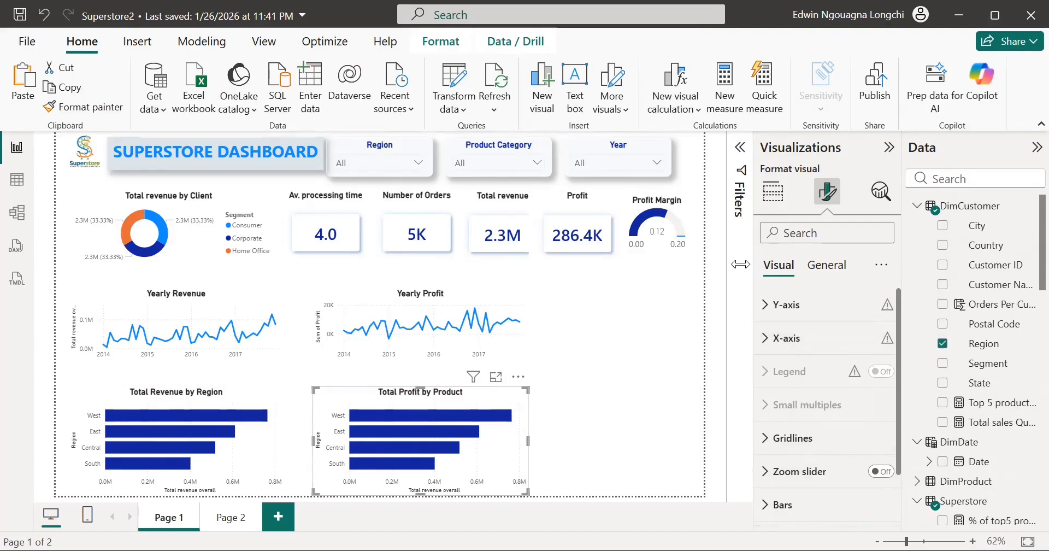
pyautogui.click(772, 191)
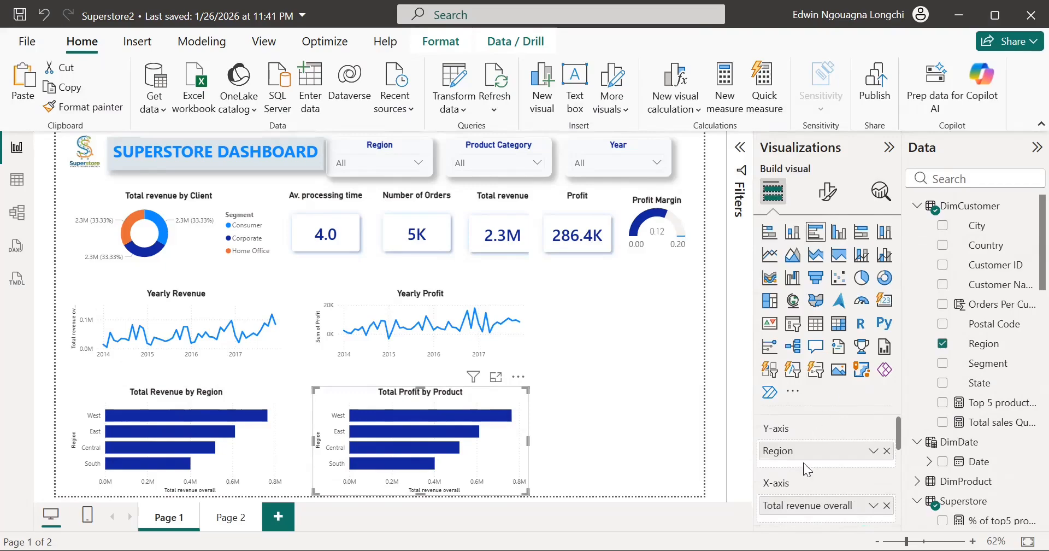
pyautogui.scroll(-1, 880, 459)
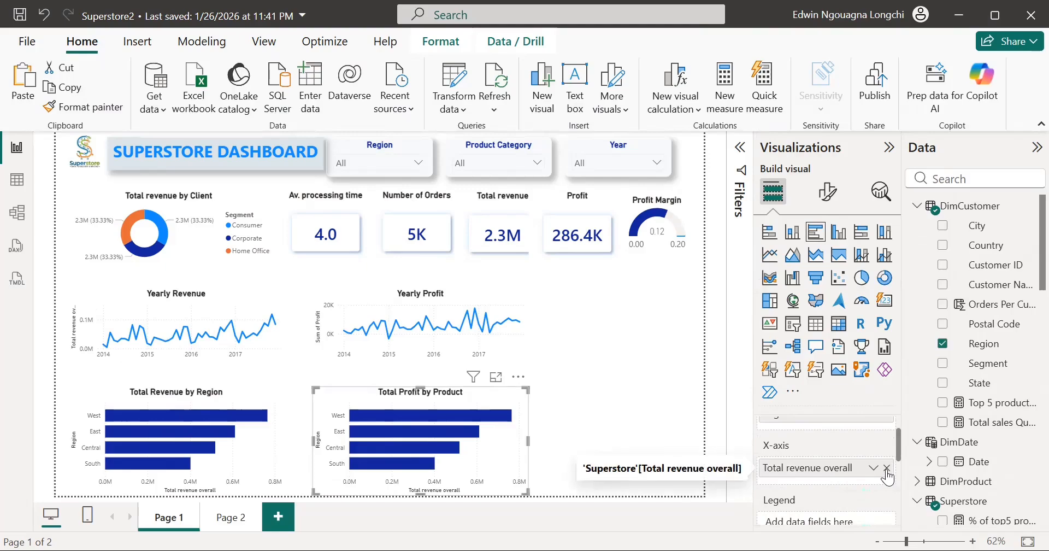
pyautogui.click(886, 468)
pyautogui.scroll(-4, 975, 421)
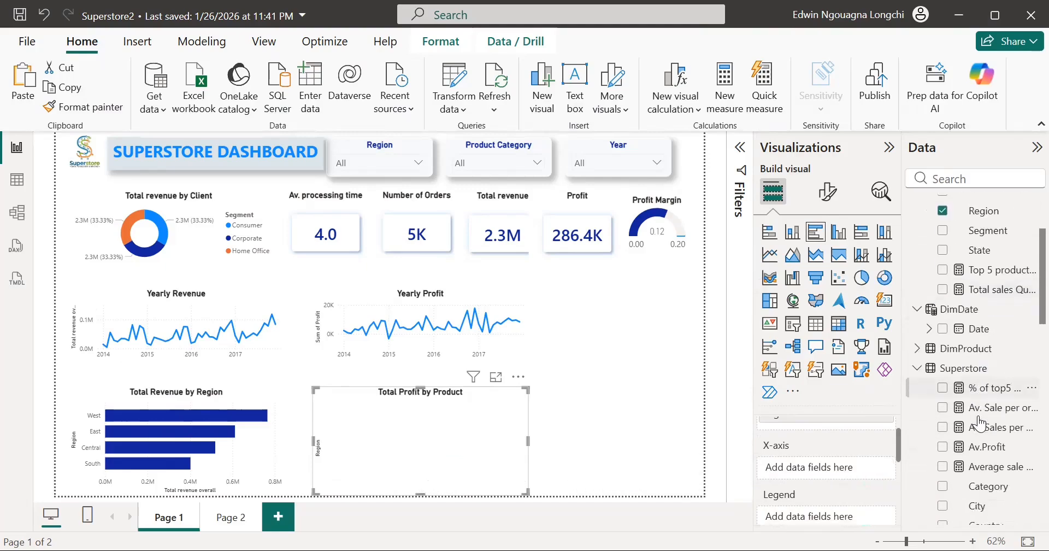
pyautogui.scroll(-5, 979, 422)
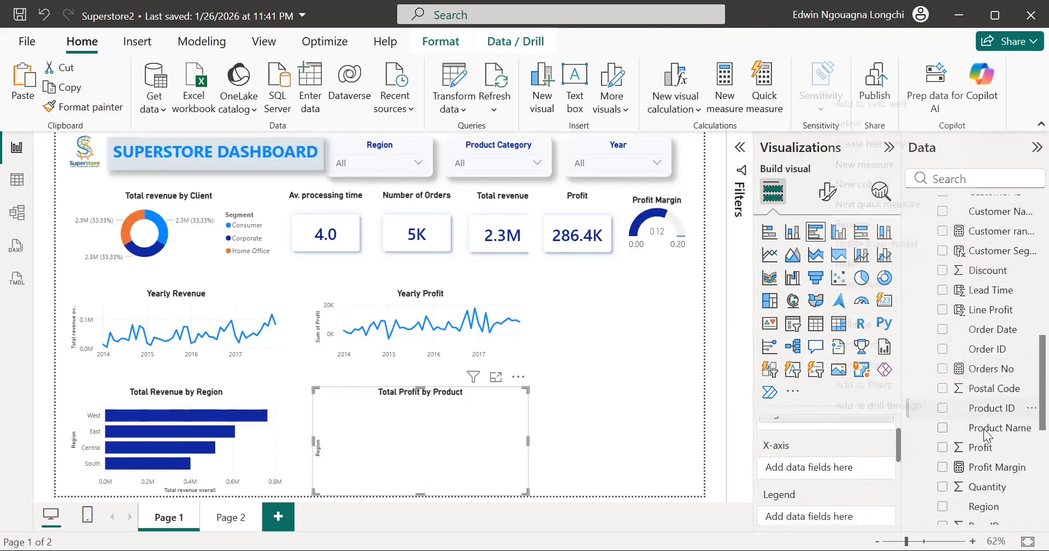
pyautogui.rightClick(987, 447)
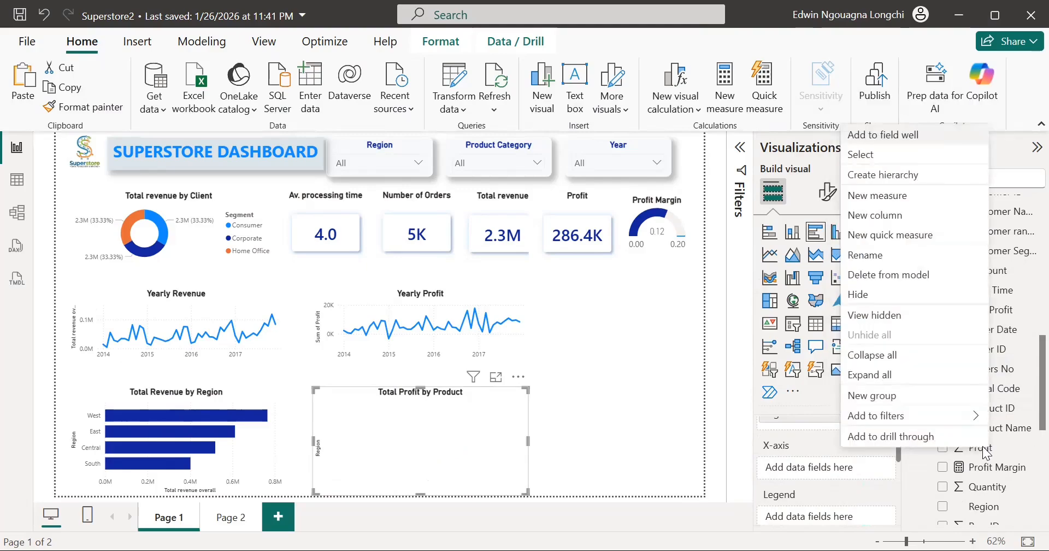
pyautogui.click(842, 457)
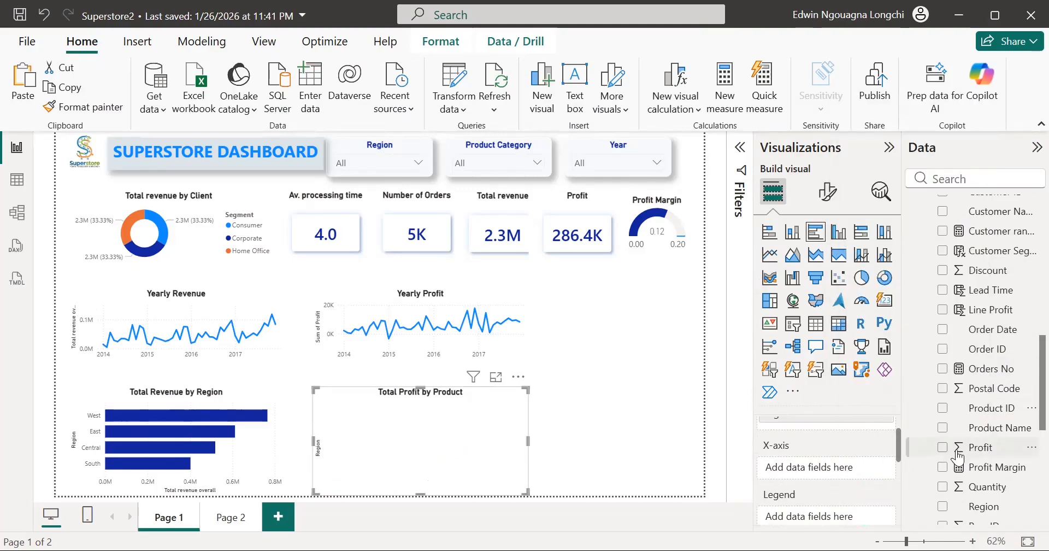
pyautogui.moveTo(953, 450); pyautogui.dragTo(829, 470)
pyautogui.moveTo(989, 448); pyautogui.dragTo(879, 456)
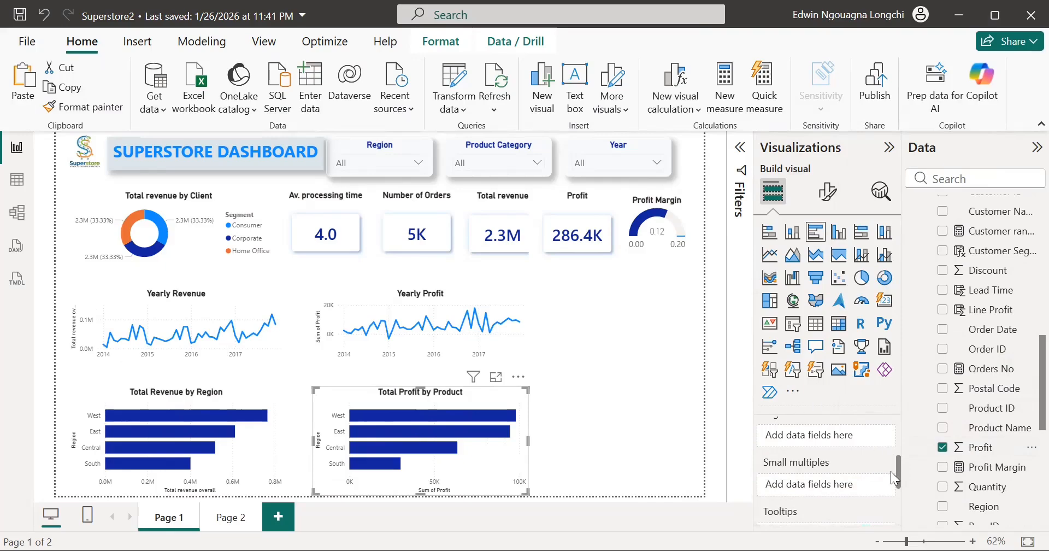
# Replace Region with the DimProduct table's Product Name field on the profit bar chart's Y-axis.
pyautogui.scroll(-2, 890, 471)
pyautogui.scroll(3, 890, 471)
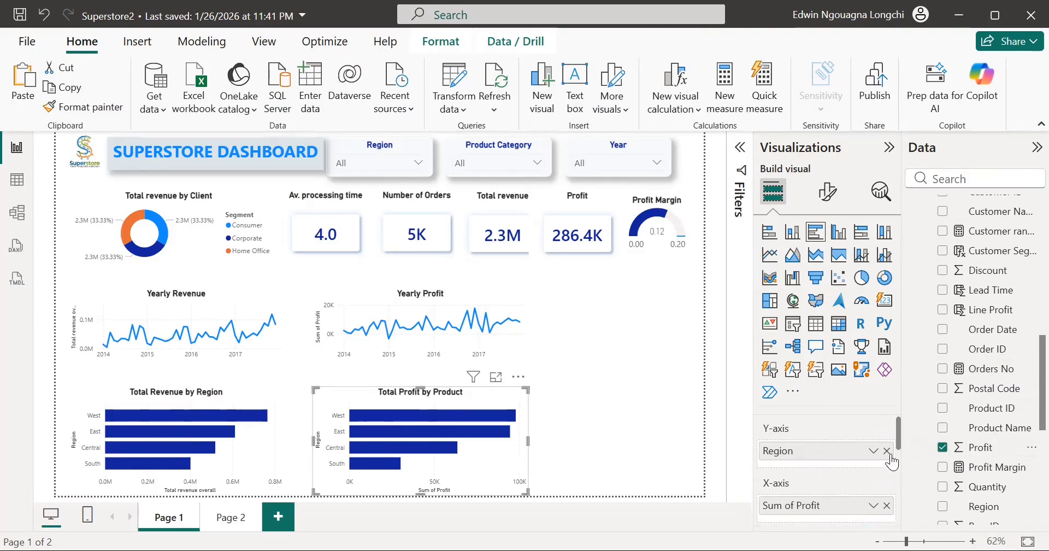
pyautogui.click(886, 450)
pyautogui.scroll(10, 953, 252)
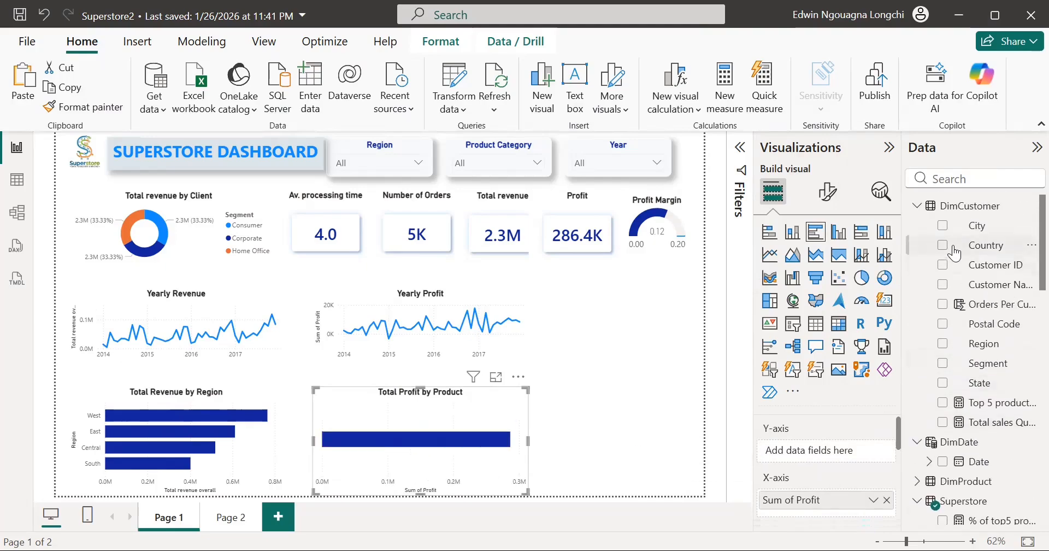
pyautogui.click(917, 206)
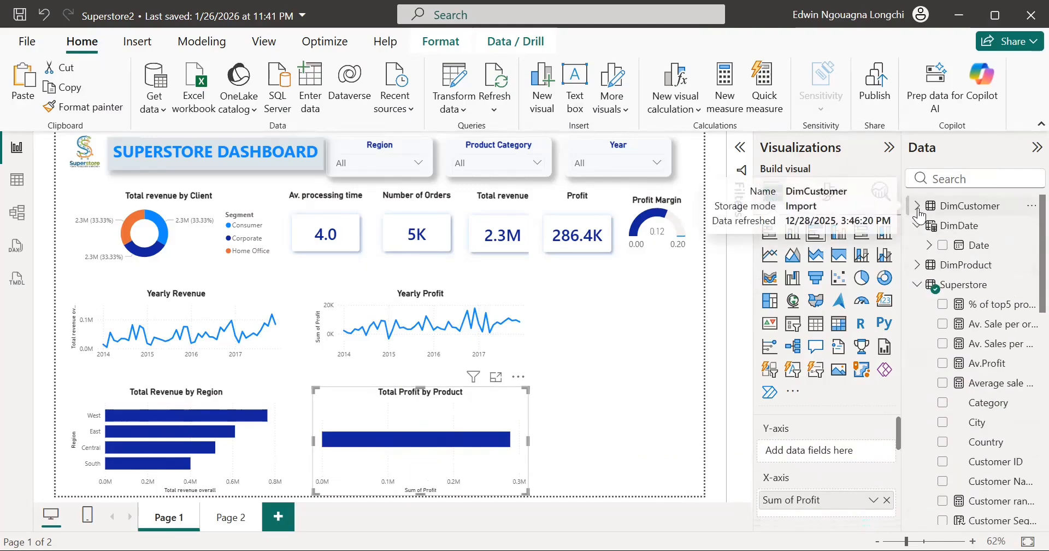
pyautogui.click(947, 267)
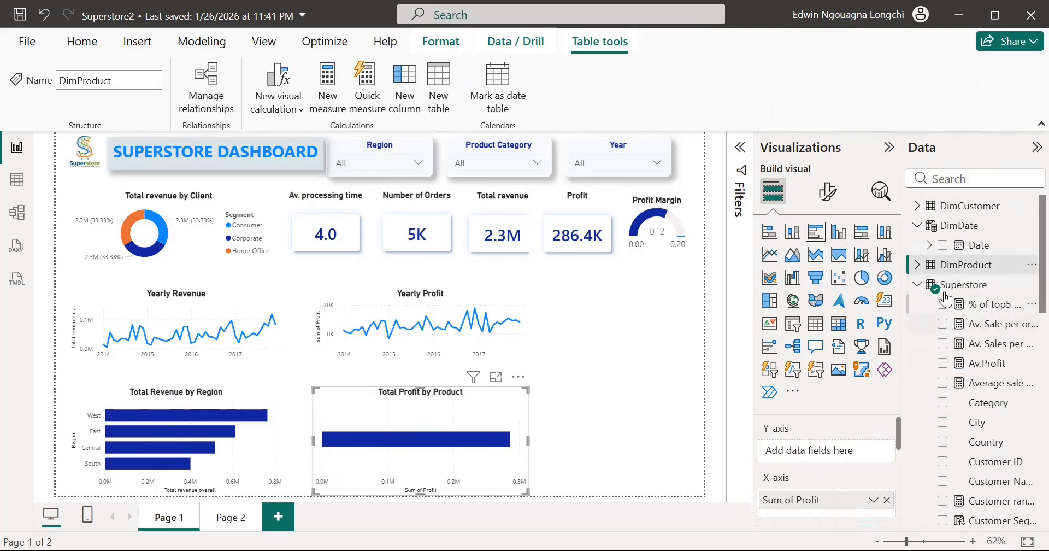
pyautogui.click(917, 264)
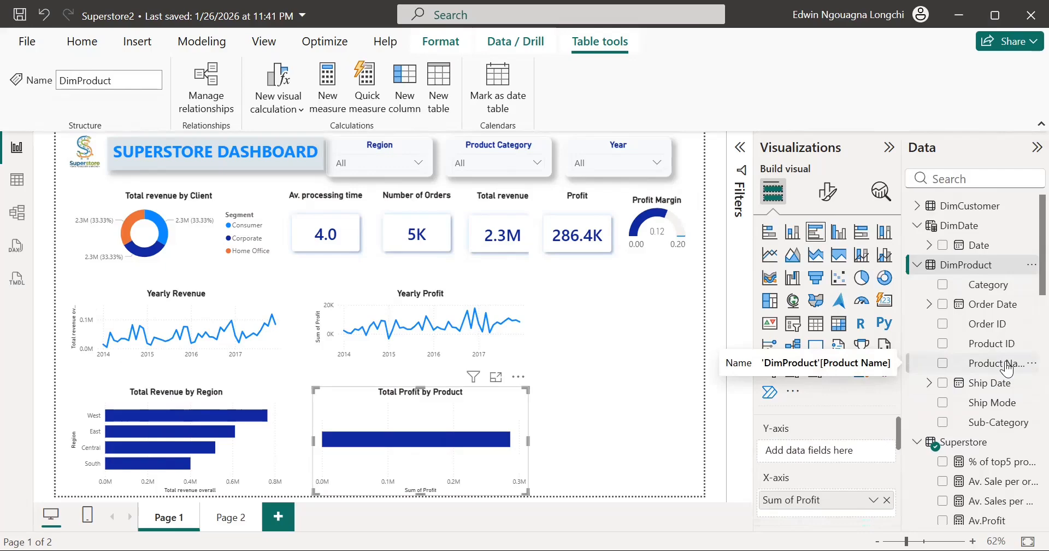
pyautogui.moveTo(1007, 367); pyautogui.dragTo(840, 453)
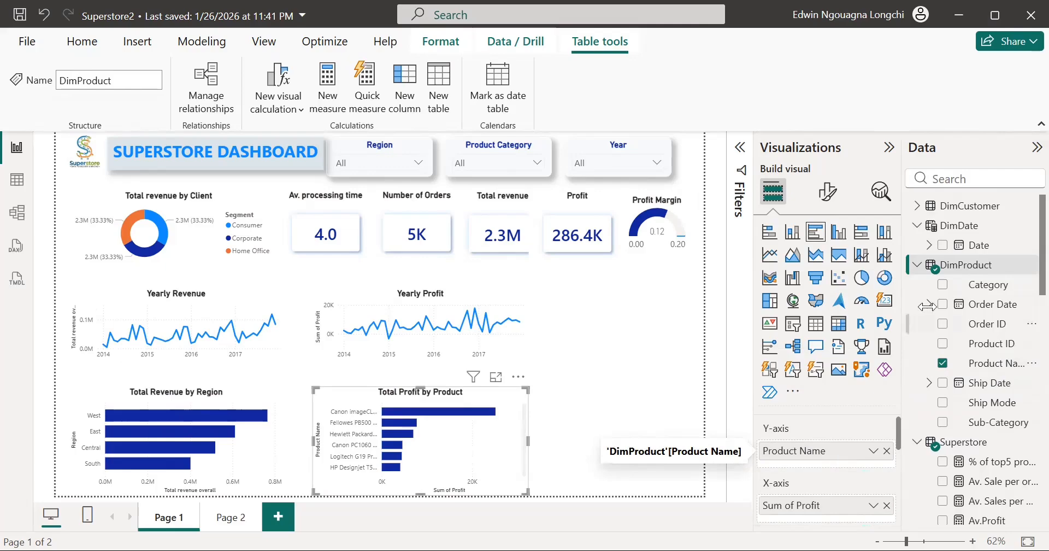
# Change the product bar chart's title text to "Top 5 products".
pyautogui.click(826, 192)
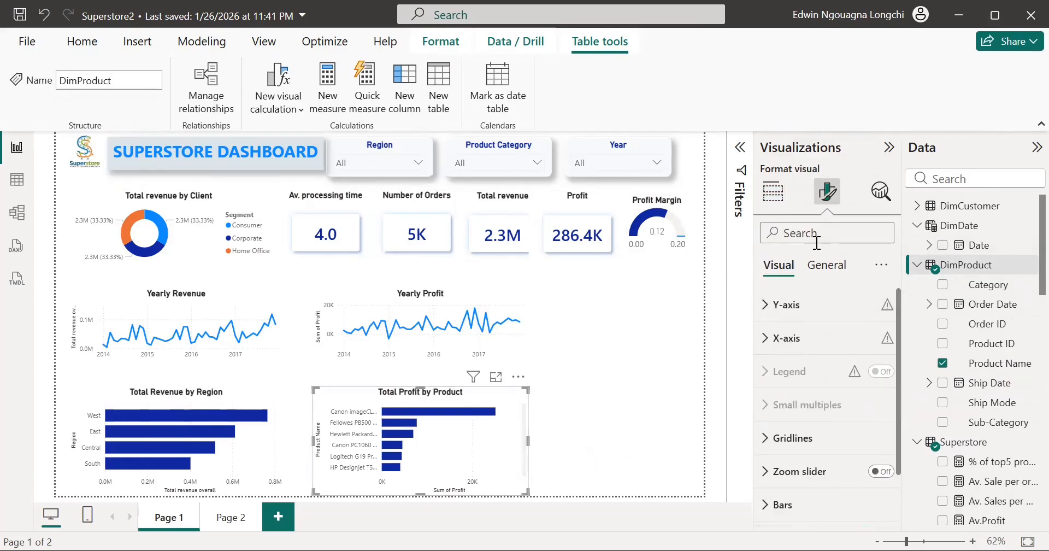
pyautogui.click(826, 267)
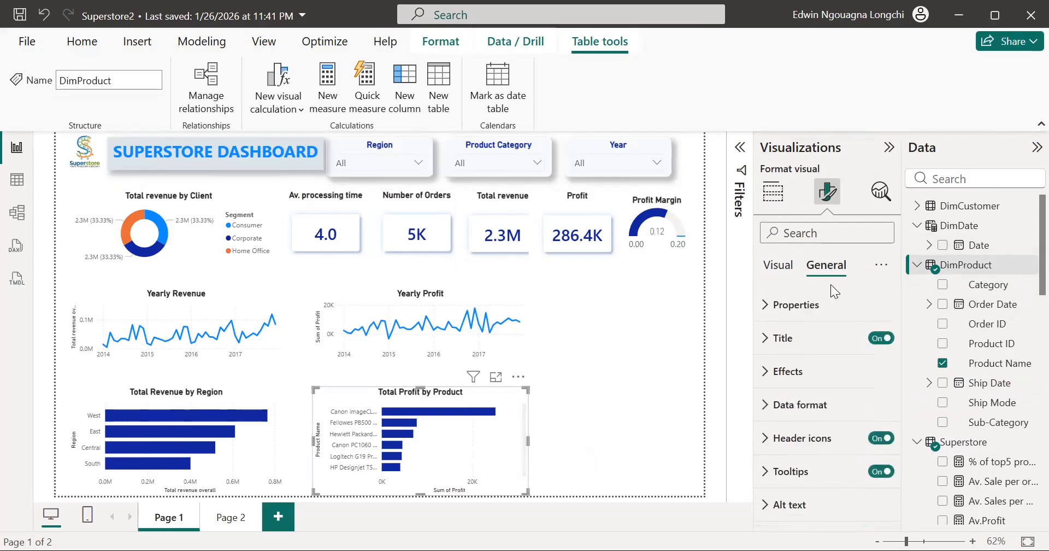
pyautogui.click(777, 337)
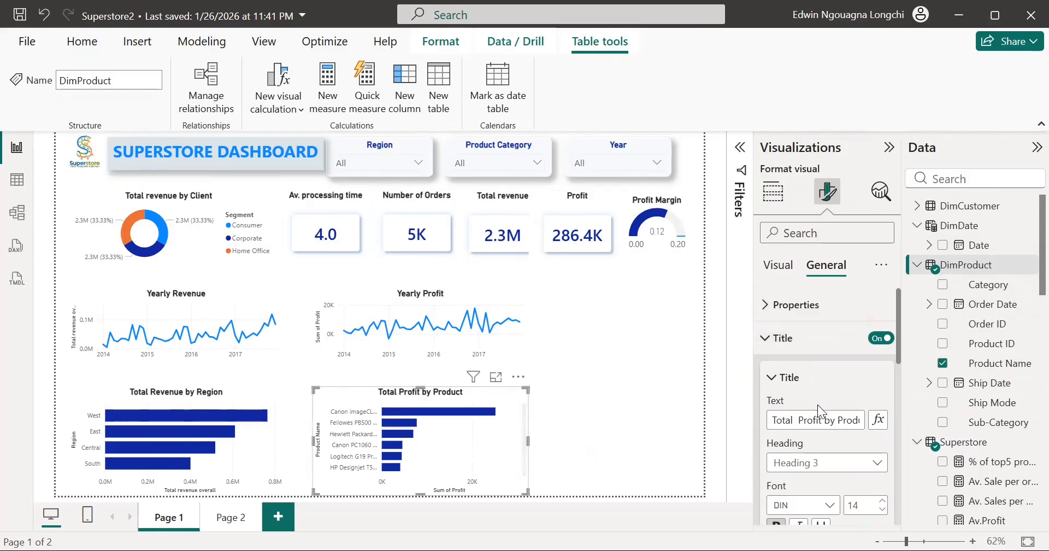
pyautogui.click(826, 421)
pyautogui.hotkey('ctrl', 'a')
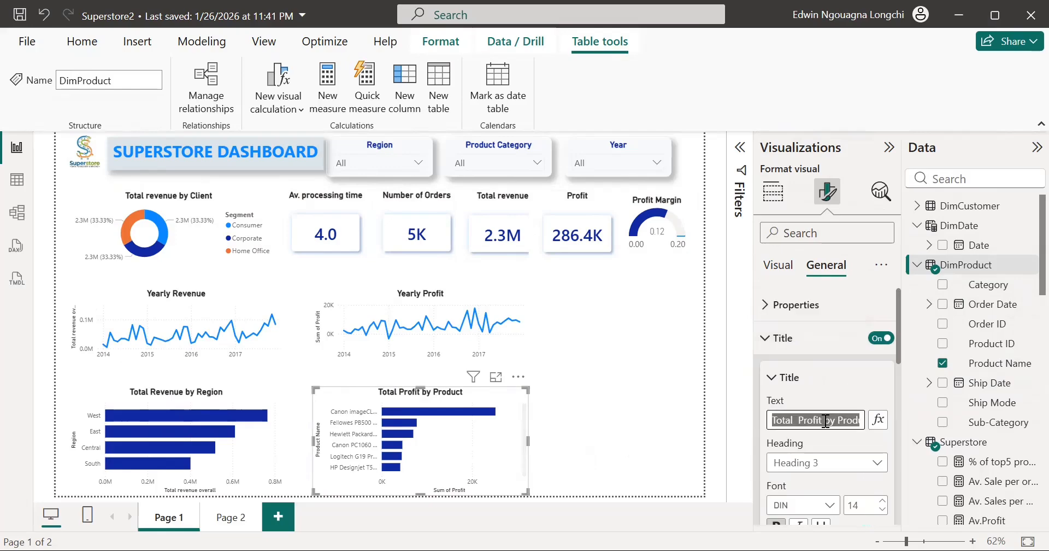
pyautogui.write('Top Tp')
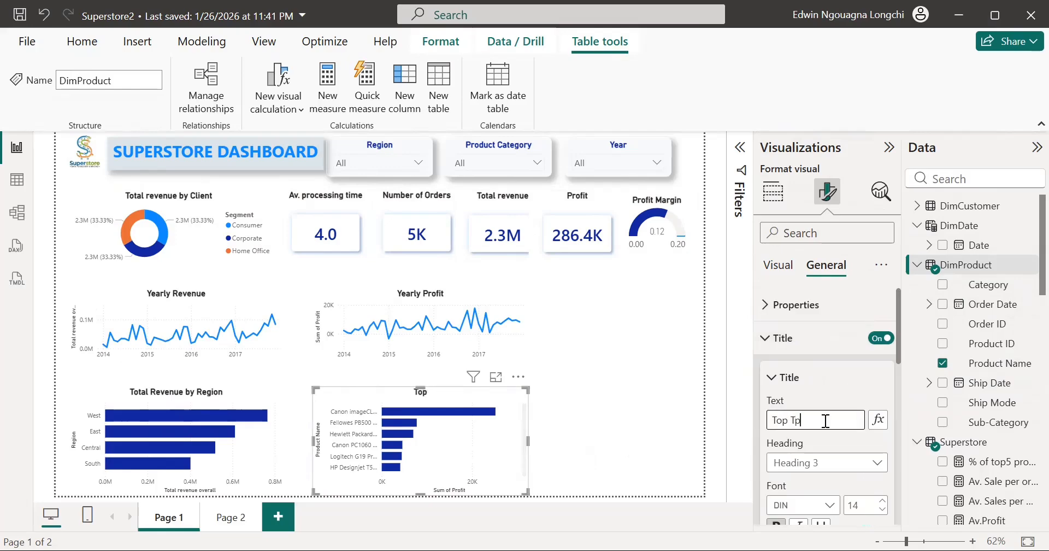
pyautogui.press('BackSpace')
pyautogui.write('5 products')
pyautogui.click(476, 394)
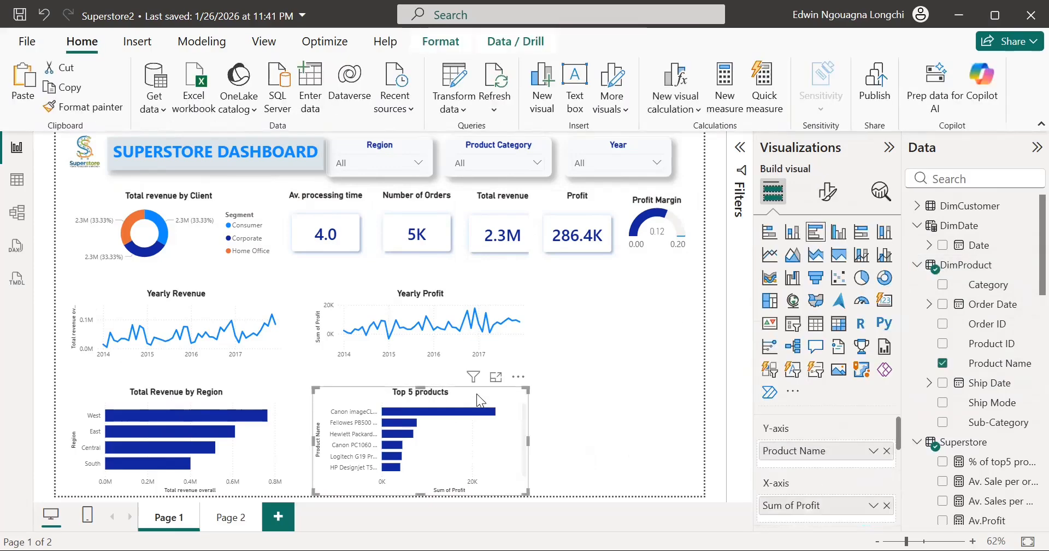
# Set the Top 5 products chart's Product Name filter to the Top N type, showing the top 5 items.
pyautogui.click(740, 158)
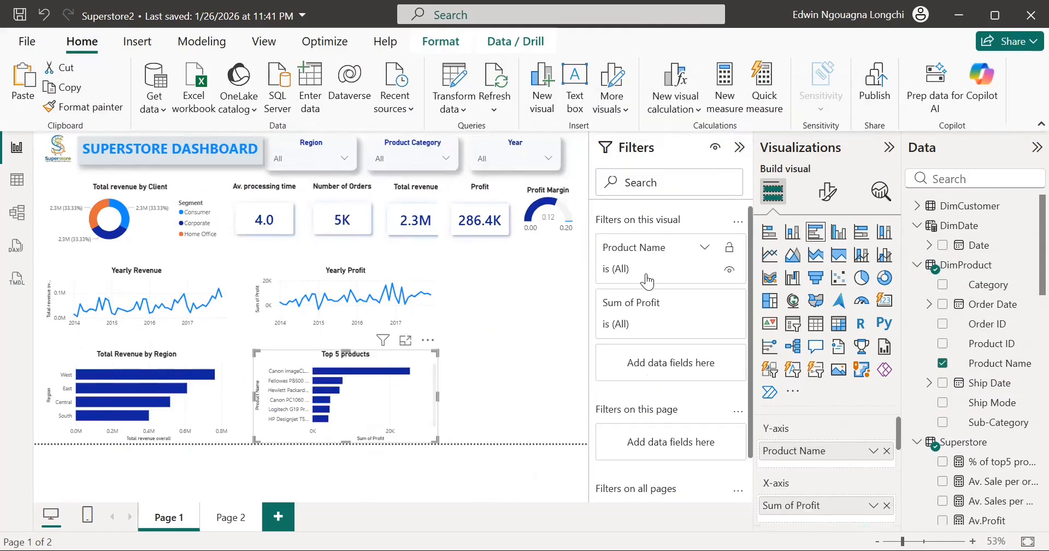
pyautogui.click(706, 247)
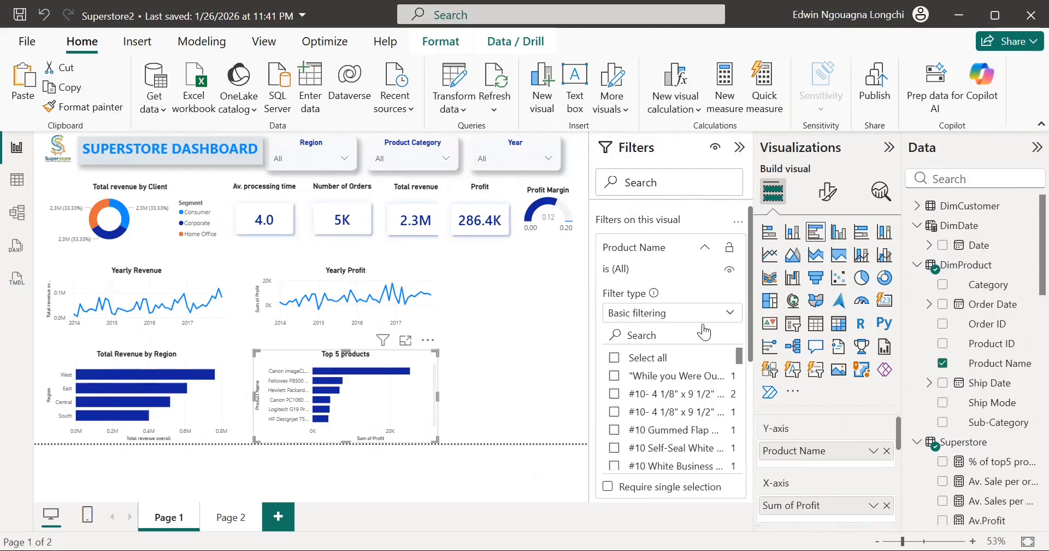
pyautogui.scroll(-1, 718, 328)
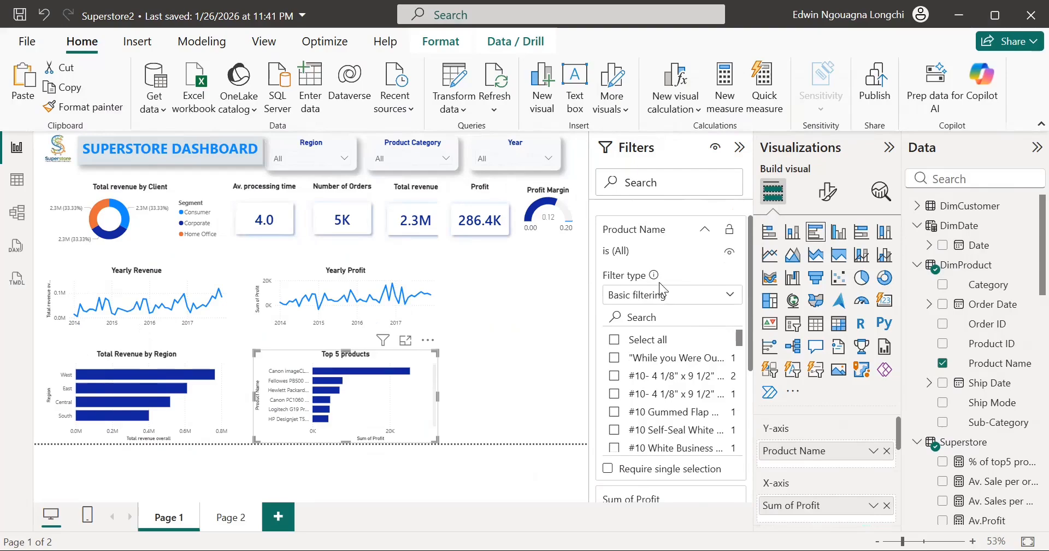
pyautogui.click(729, 298)
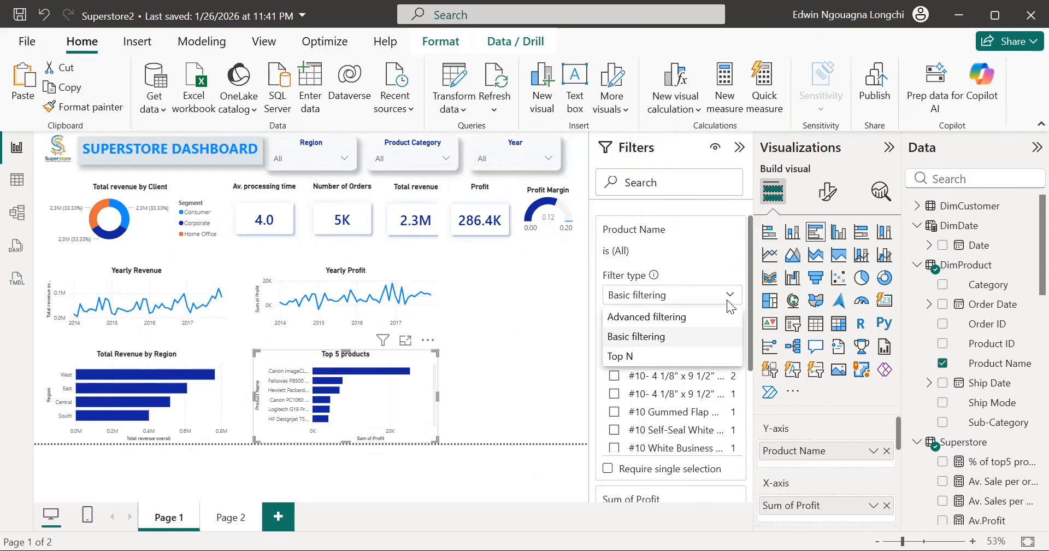
pyautogui.click(667, 358)
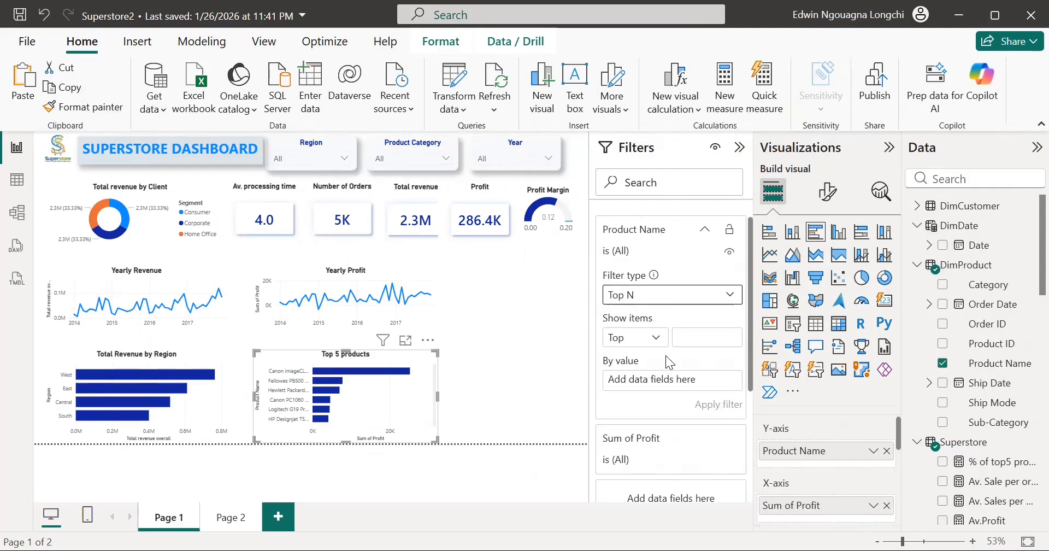
pyautogui.click(683, 342)
pyautogui.write('5')
# Rank the Product Name filter by the Total revenue overall measure, apply it, and slightly narrow the Top 5 products chart.
pyautogui.scroll(-5, 674, 433)
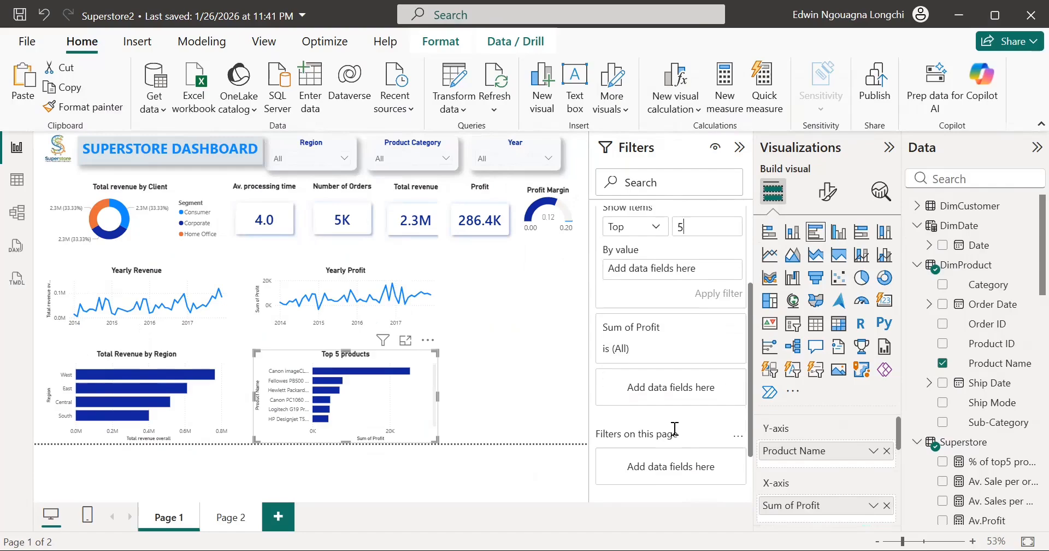
pyautogui.scroll(3, 675, 431)
pyautogui.scroll(2, 673, 429)
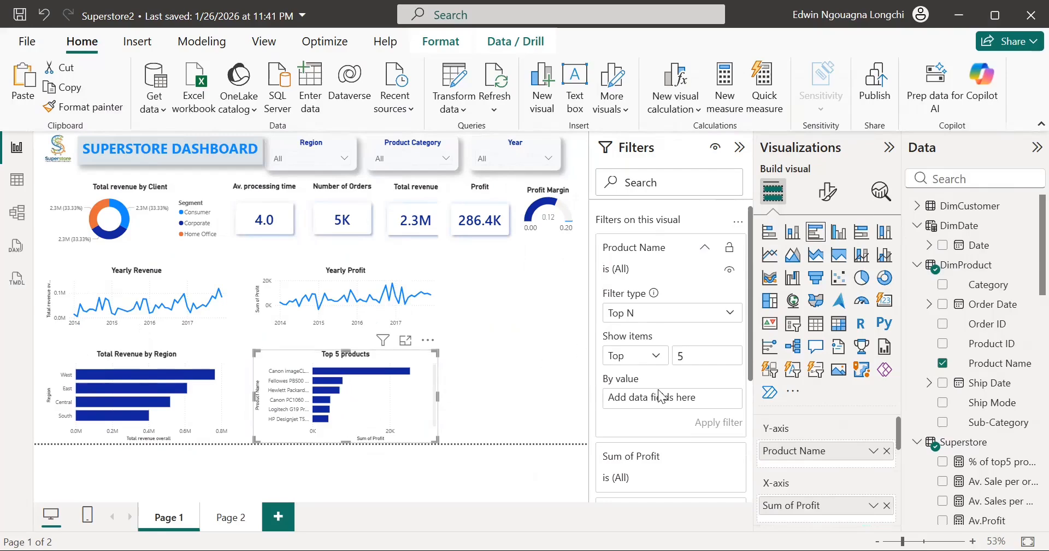
pyautogui.scroll(-1, 658, 389)
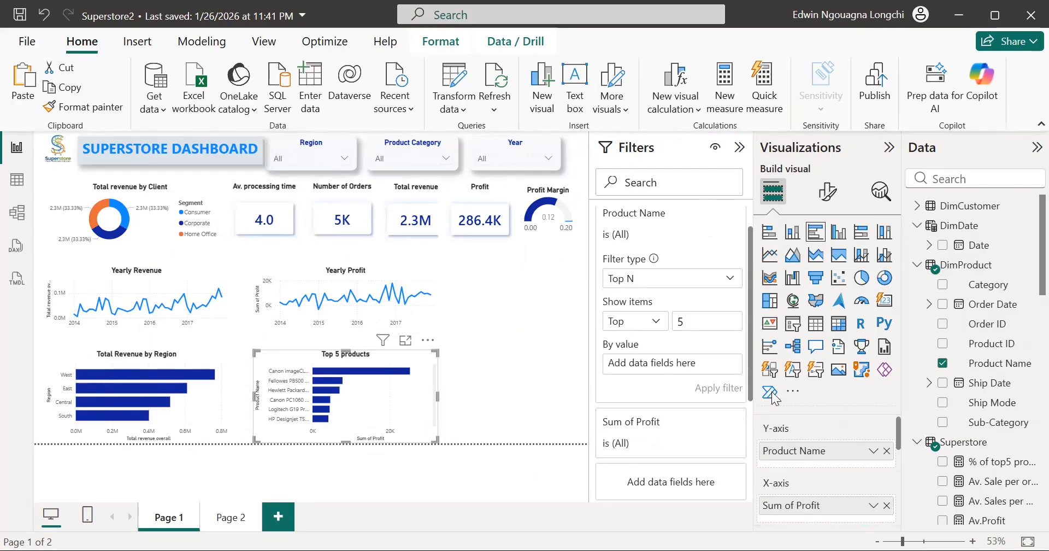
pyautogui.scroll(-6, 971, 406)
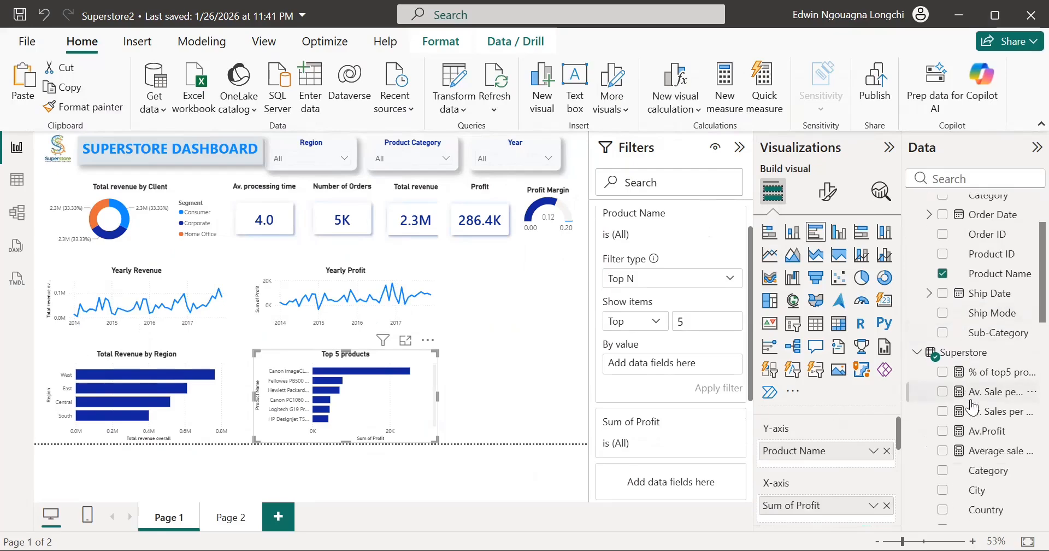
pyautogui.scroll(-8, 971, 406)
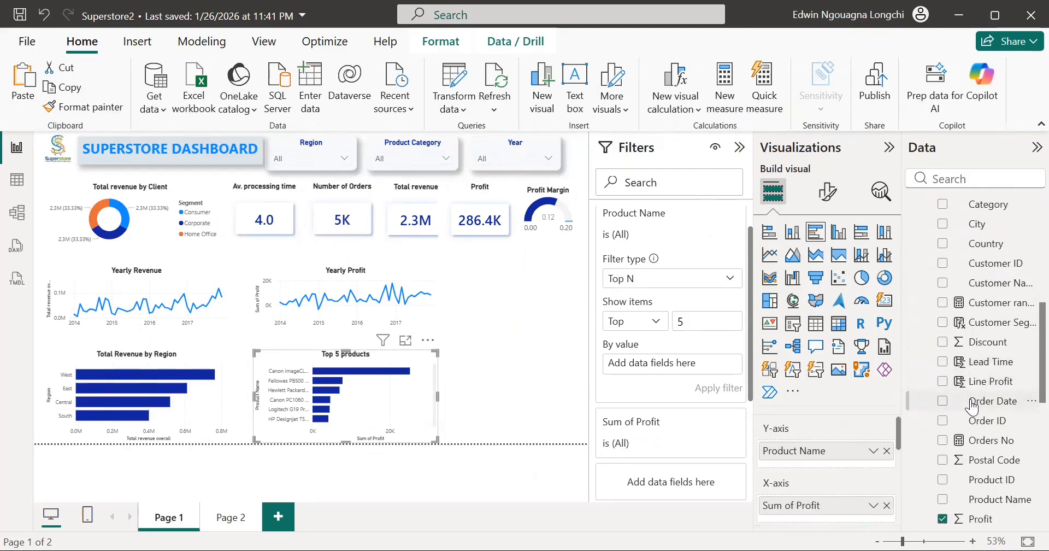
pyautogui.scroll(-5, 971, 406)
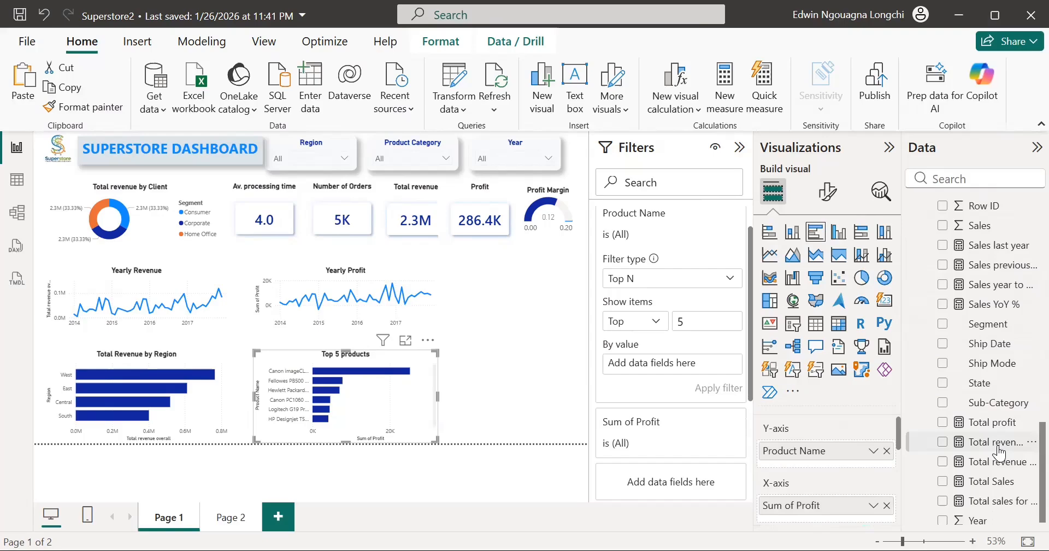
pyautogui.moveTo(997, 446); pyautogui.dragTo(691, 370)
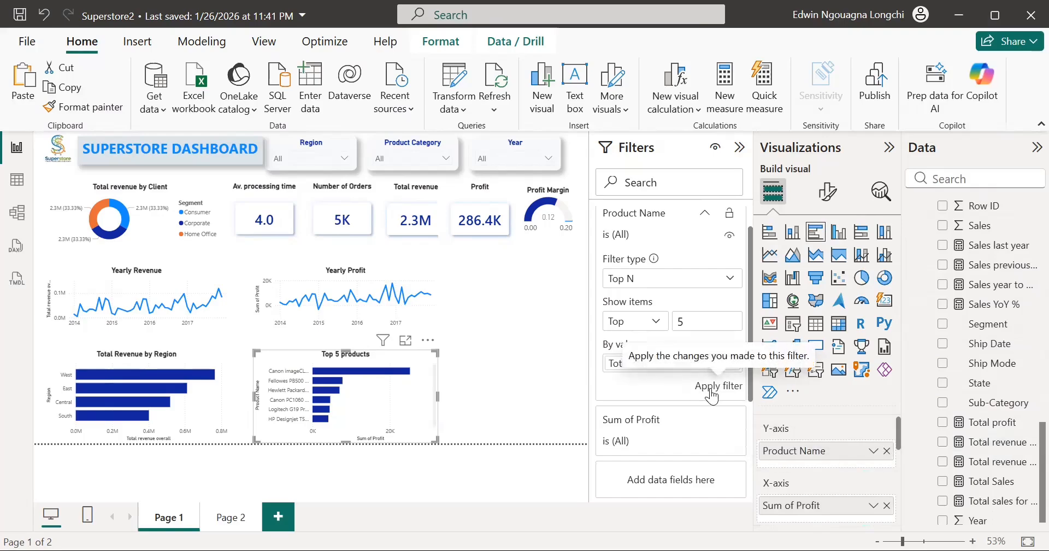
pyautogui.click(710, 387)
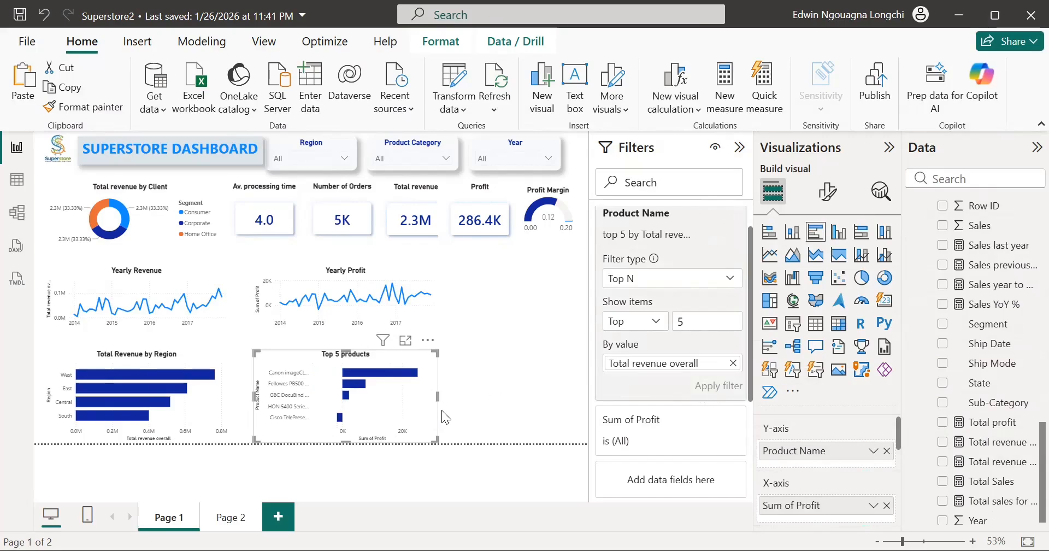
pyautogui.moveTo(437, 396); pyautogui.dragTo(428, 429)
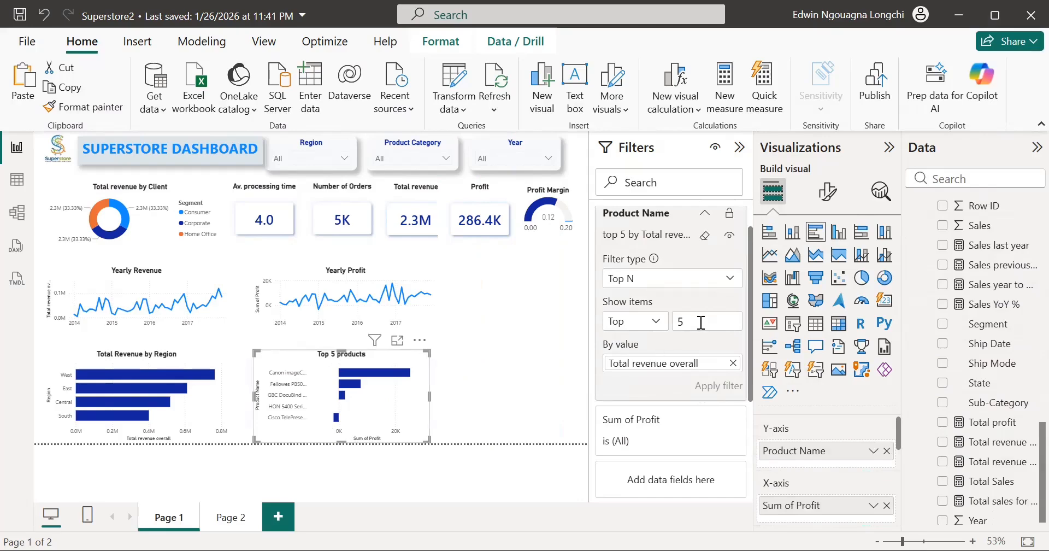
# Try the Product Name filter with the top 3 items and set it back to the top 5.
pyautogui.press('BackSpace')
pyautogui.write('3')
pyautogui.click(718, 386)
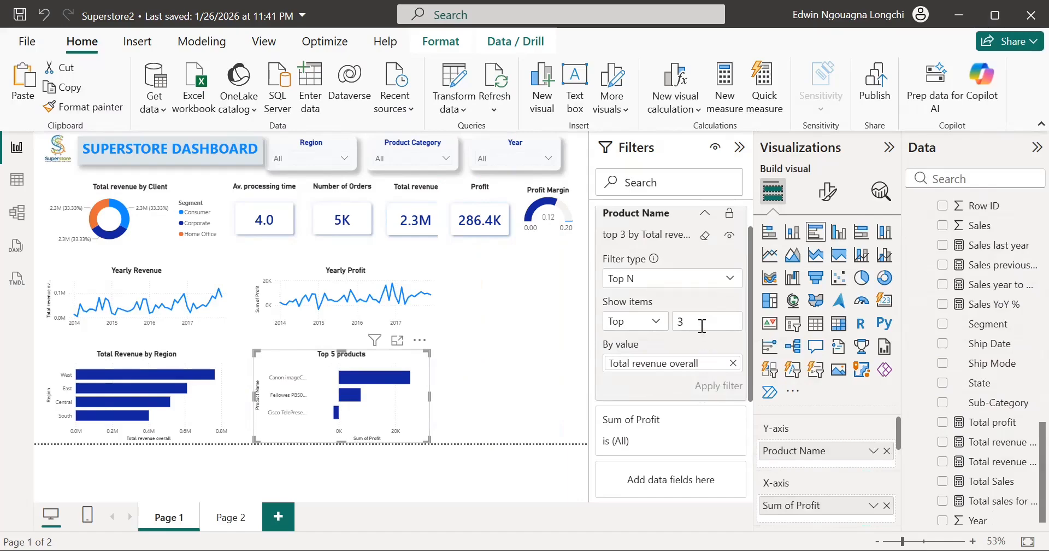
pyautogui.press('BackSpace')
pyautogui.write('5')
pyautogui.click(710, 385)
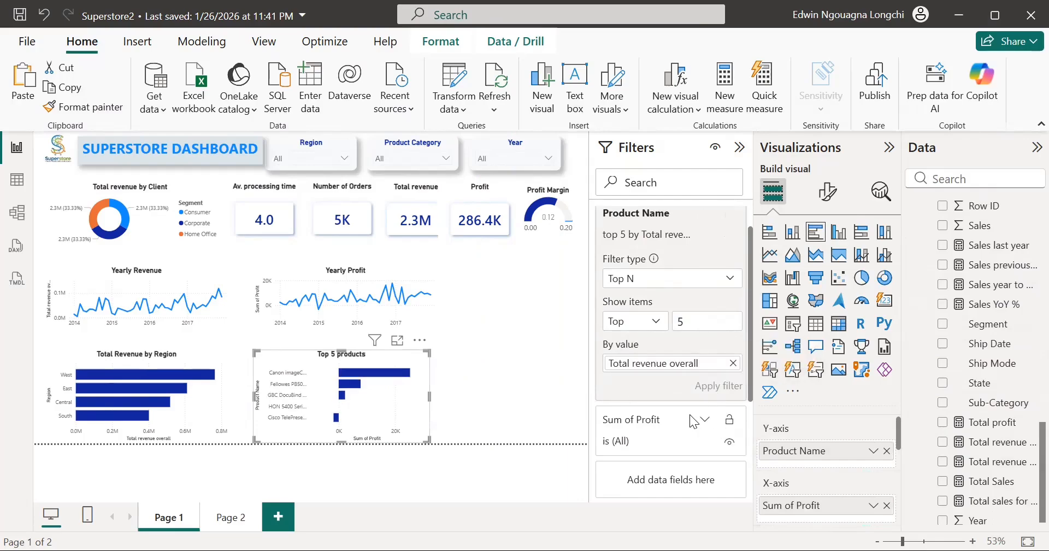
# Replace Sum of Profit with the Total revenue overall measure on the Top 5 products chart's X-axis.
pyautogui.scroll(-3, 692, 422)
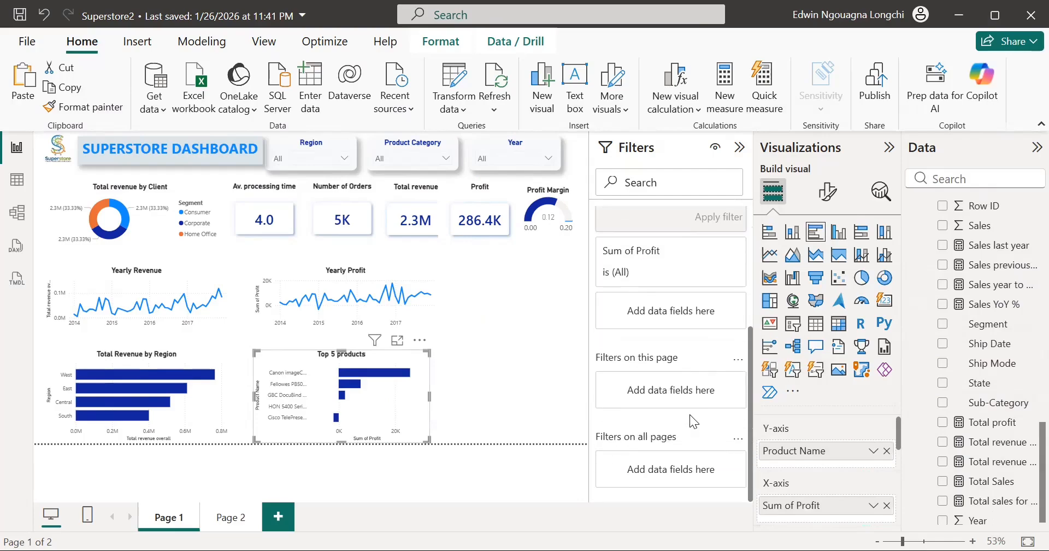
pyautogui.scroll(3, 689, 414)
pyautogui.scroll(-2, 821, 447)
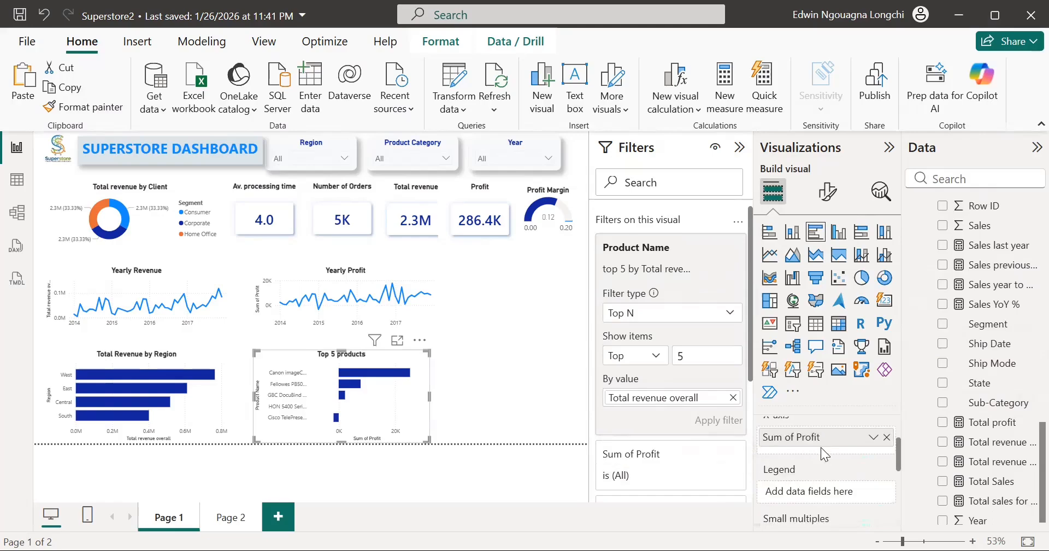
pyautogui.scroll(2, 834, 463)
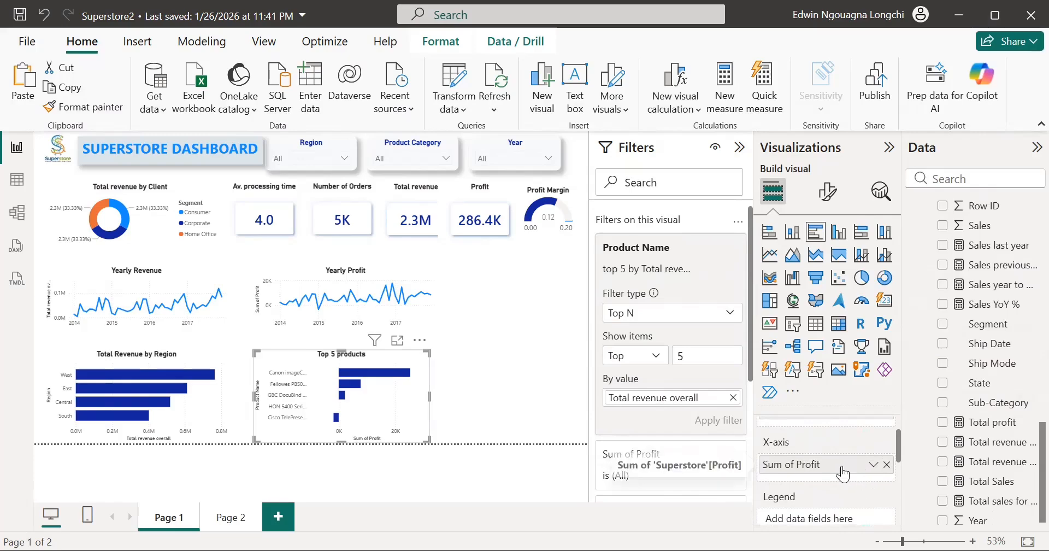
pyautogui.click(886, 465)
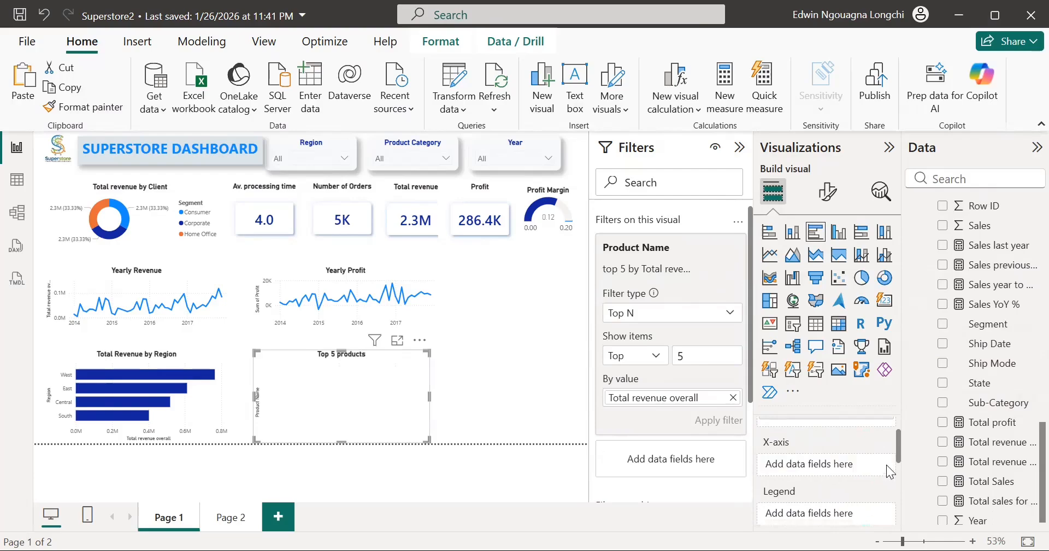
pyautogui.scroll(-1, 991, 490)
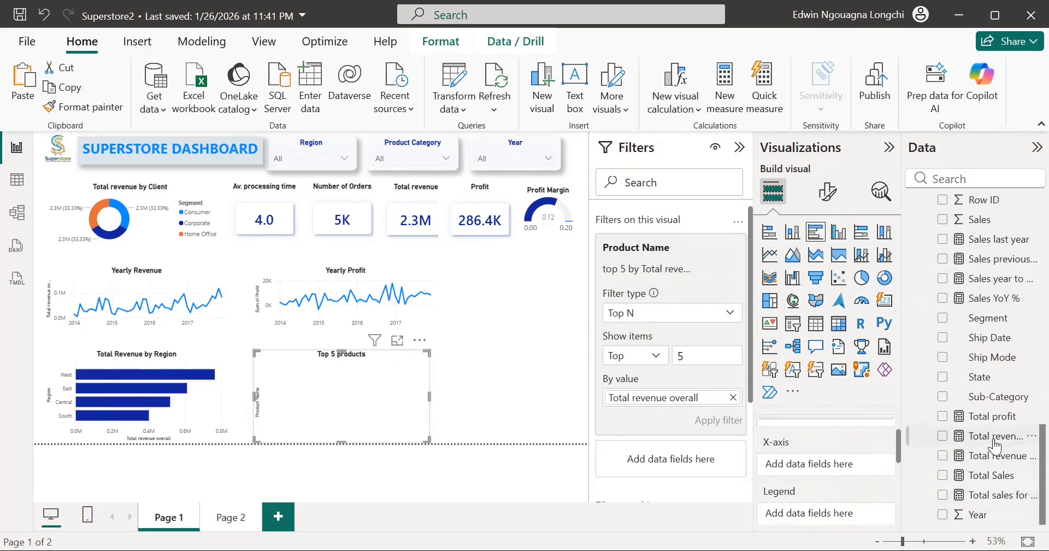
pyautogui.moveTo(995, 445); pyautogui.dragTo(850, 467)
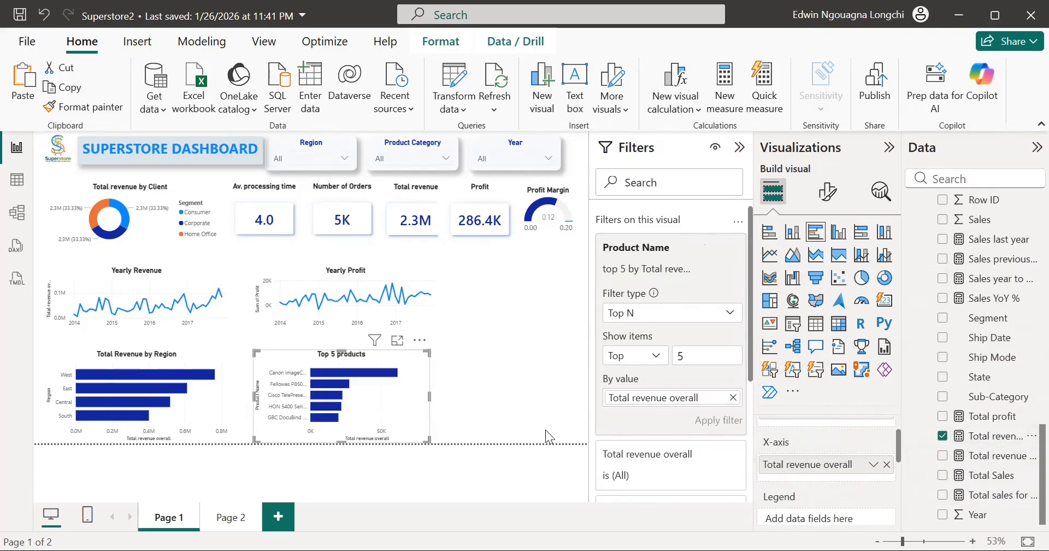
# Add an empty map visual beside the Top 5 products chart and enlarge it to span both chart rows up to the page edge.
pyautogui.click(508, 392)
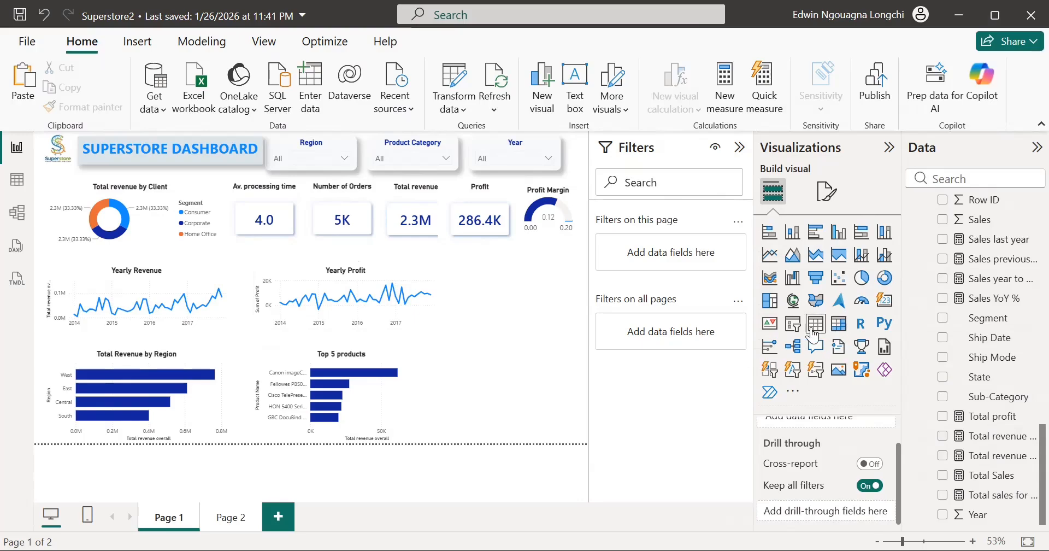
pyautogui.click(791, 305)
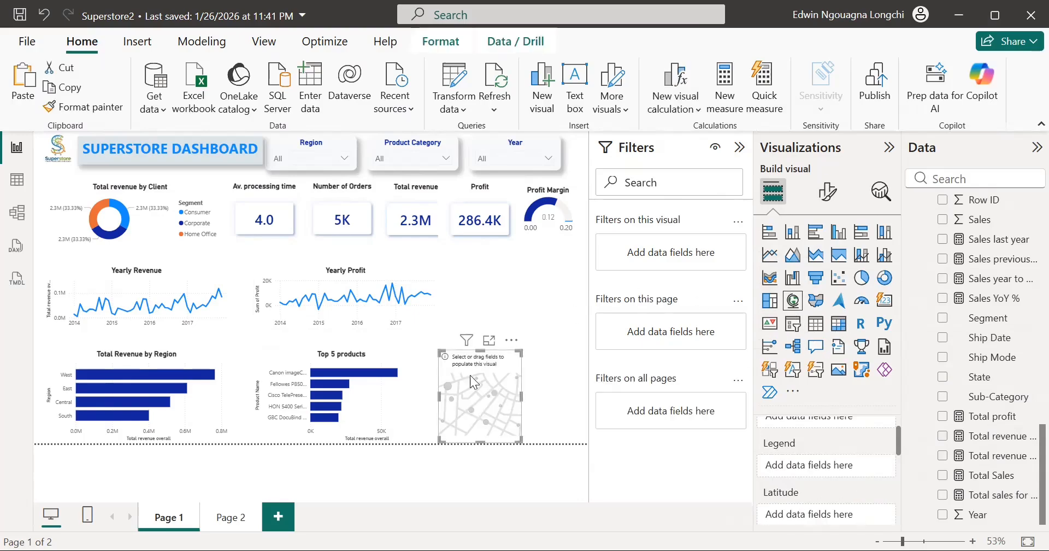
pyautogui.moveTo(542, 356); pyautogui.dragTo(580, 358)
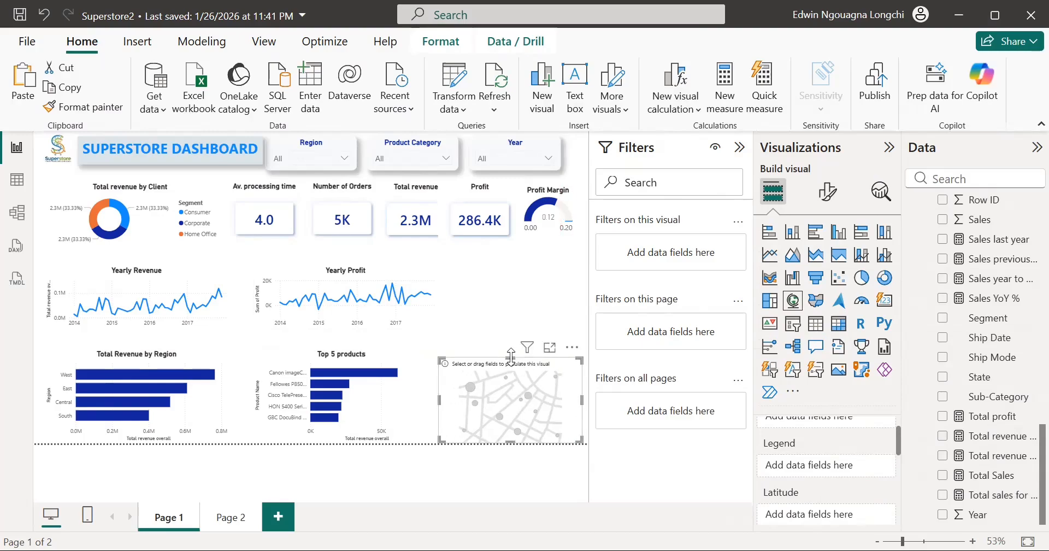
pyautogui.moveTo(512, 357); pyautogui.dragTo(499, 249)
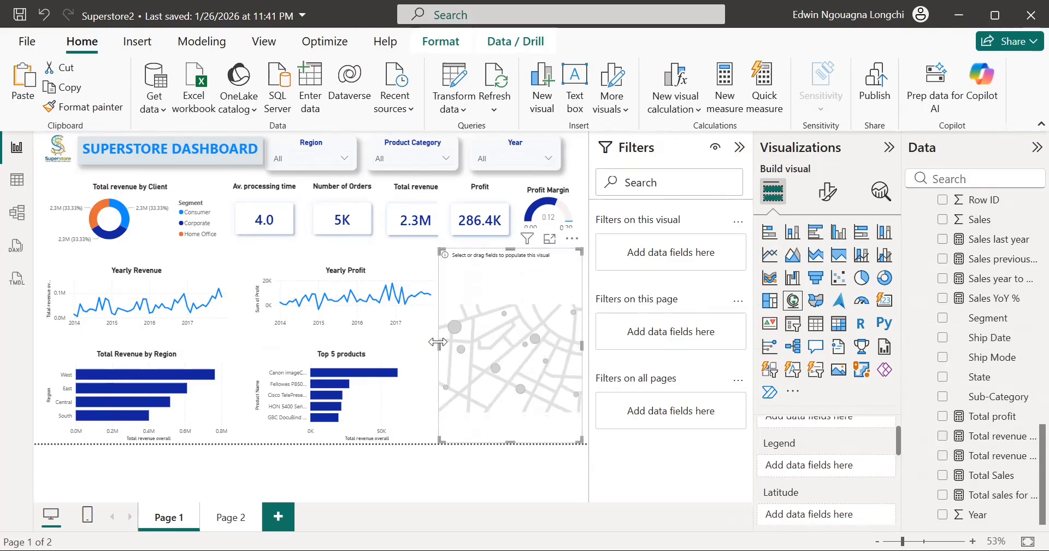
pyautogui.moveTo(438, 342); pyautogui.dragTo(430, 348)
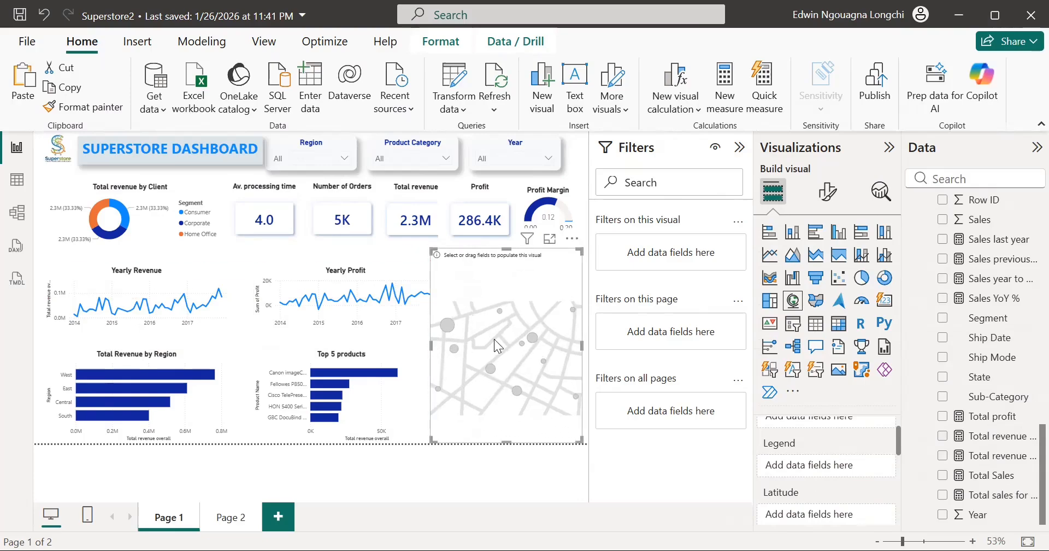
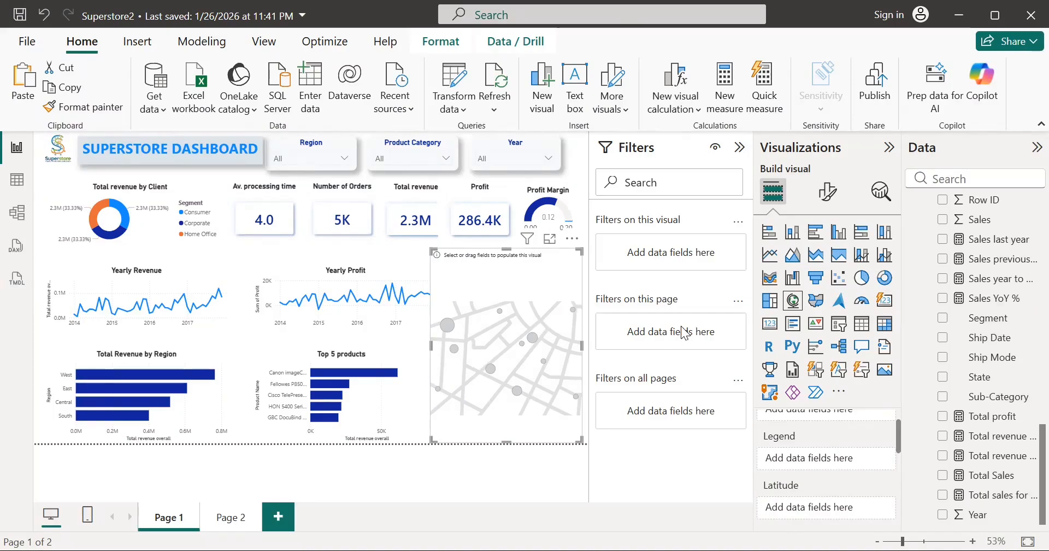
pyautogui.scroll(1, 827, 465)
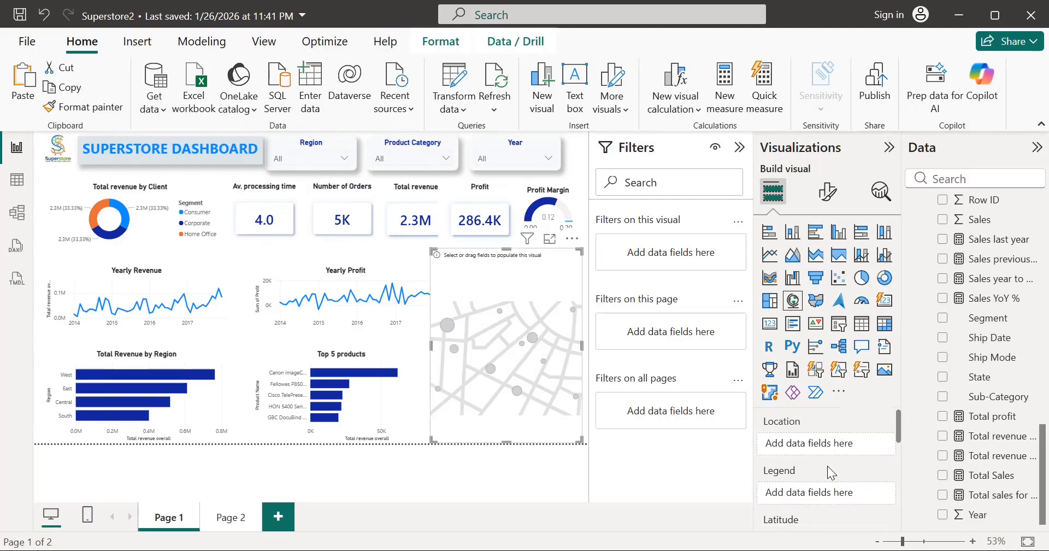
# Add the Postal Code and State fields from the DimCustomer table to the map's Location.
pyautogui.scroll(3, 989, 348)
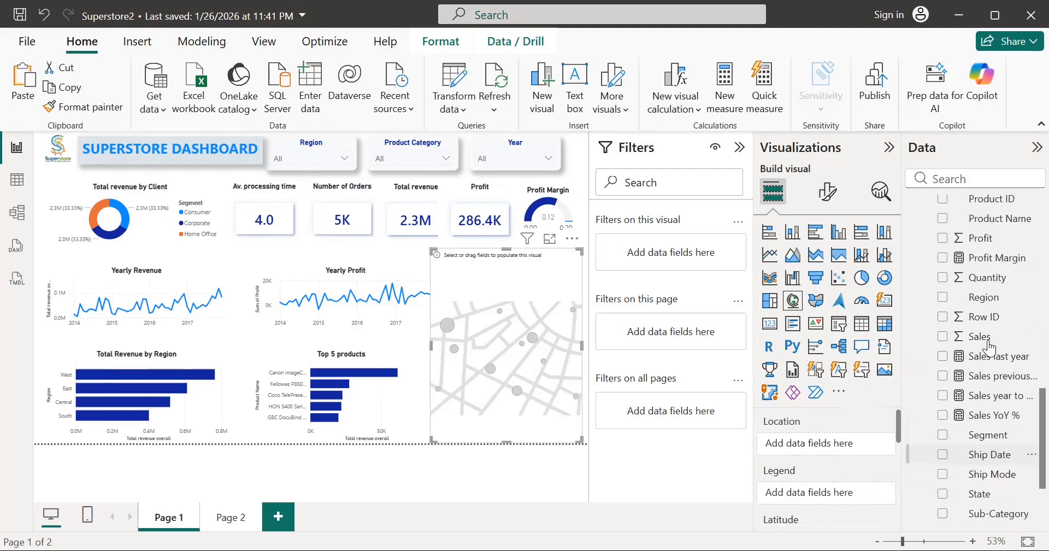
pyautogui.scroll(-2, 990, 347)
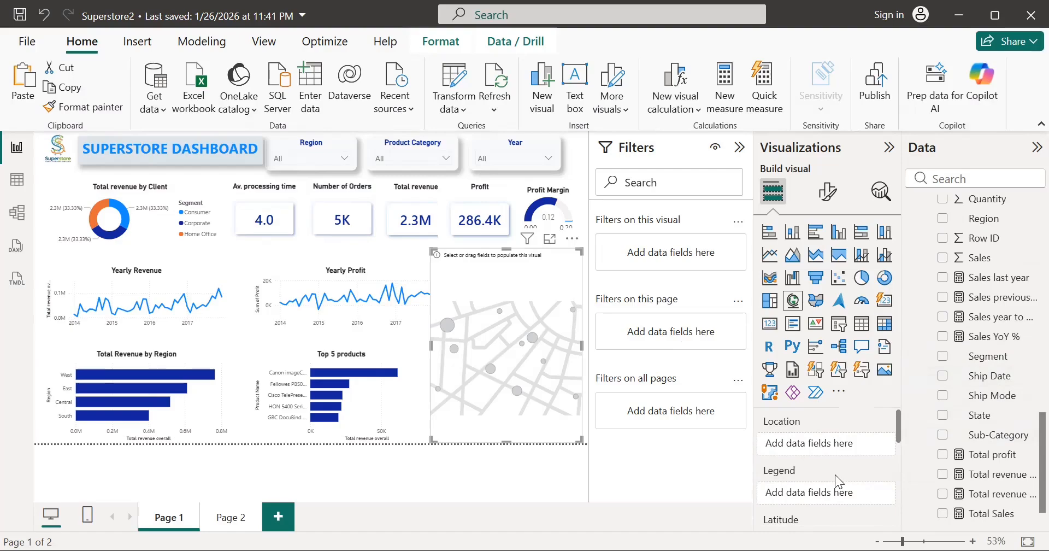
pyautogui.scroll(5, 961, 352)
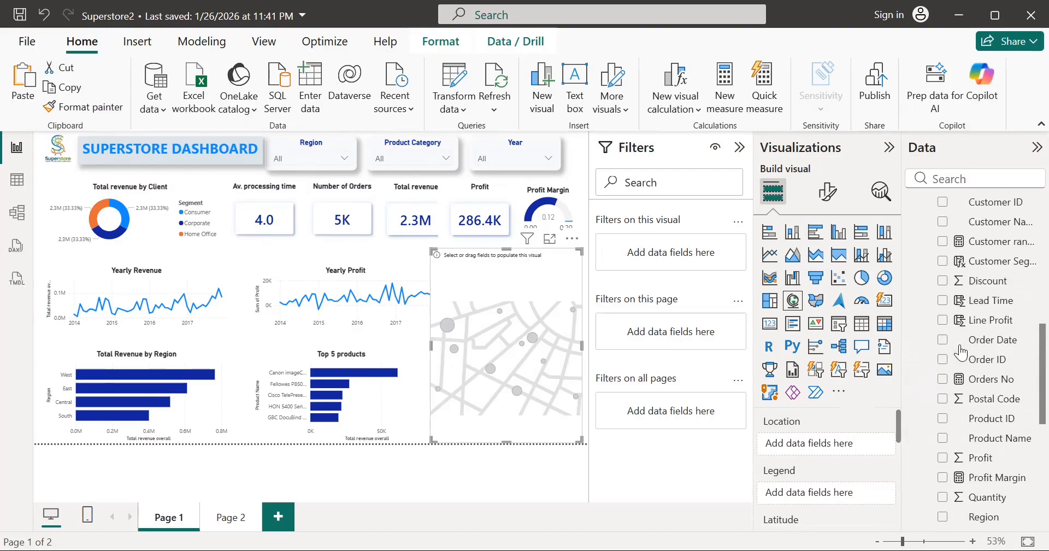
pyautogui.scroll(7, 962, 352)
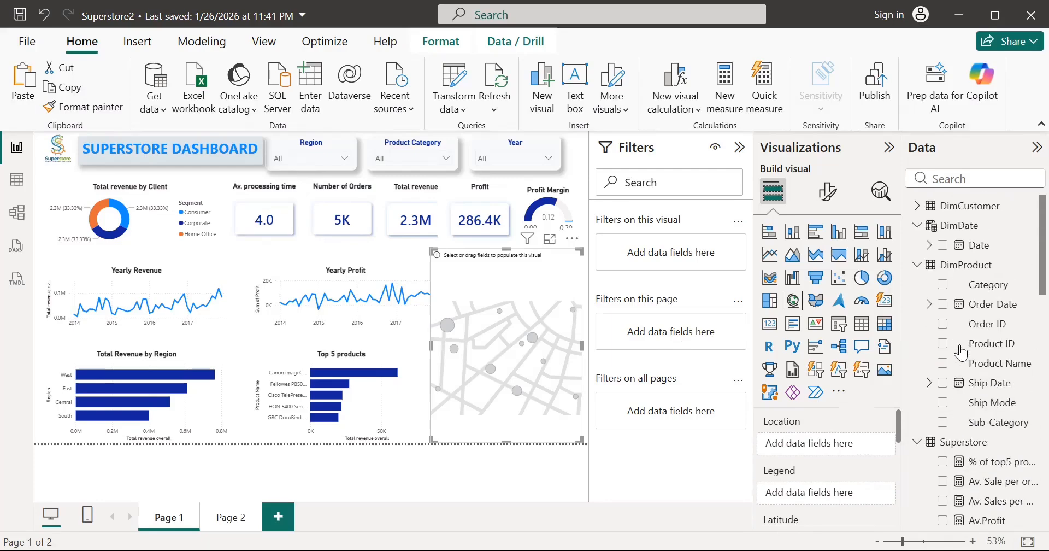
pyautogui.click(918, 226)
pyautogui.click(917, 245)
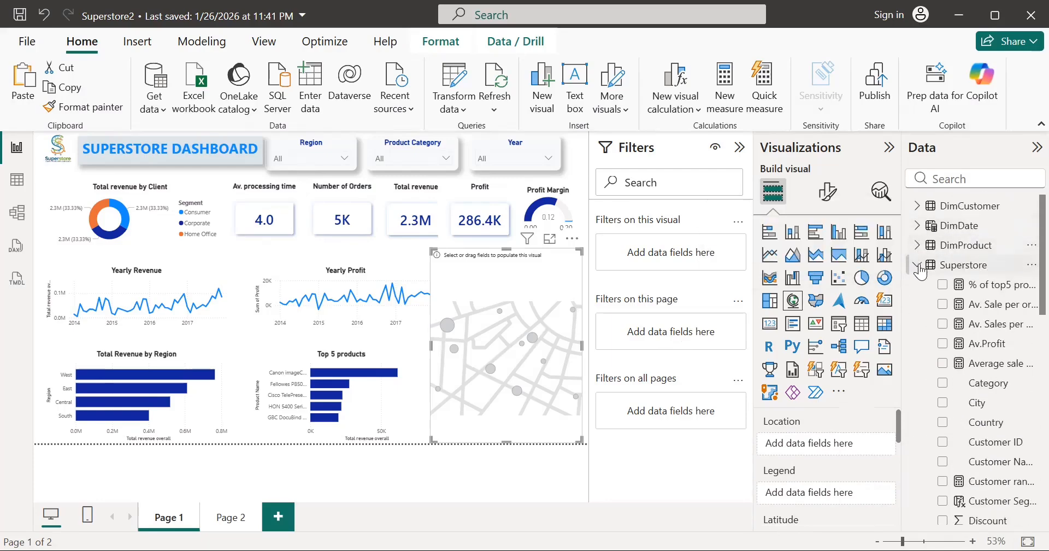
pyautogui.click(917, 265)
pyautogui.click(918, 207)
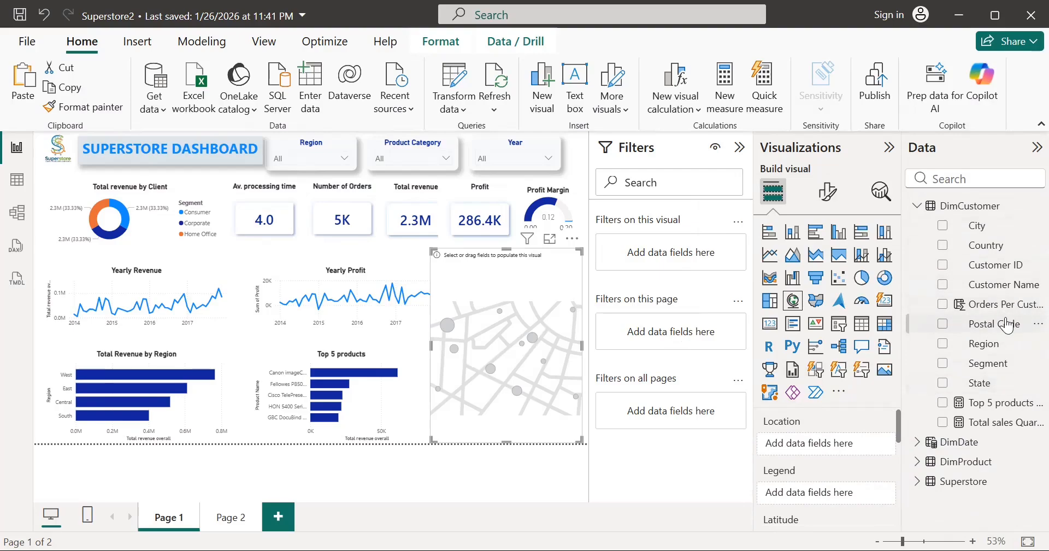
pyautogui.moveTo(1006, 325); pyautogui.dragTo(848, 444)
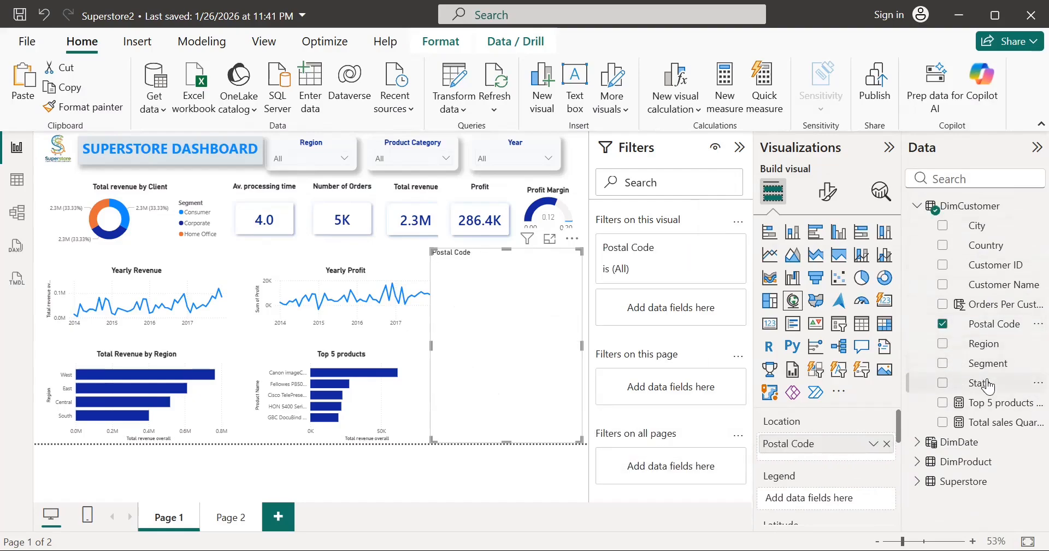
pyautogui.moveTo(987, 385); pyautogui.dragTo(831, 445)
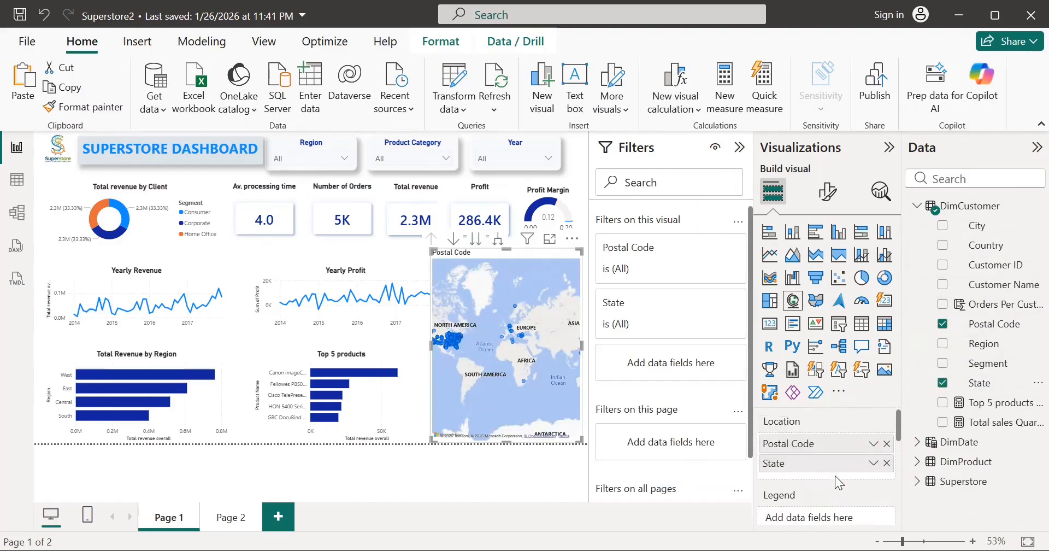
# Set the map's bubble size to the Total Sales measure from the Superstore table.
pyautogui.scroll(-5, 835, 479)
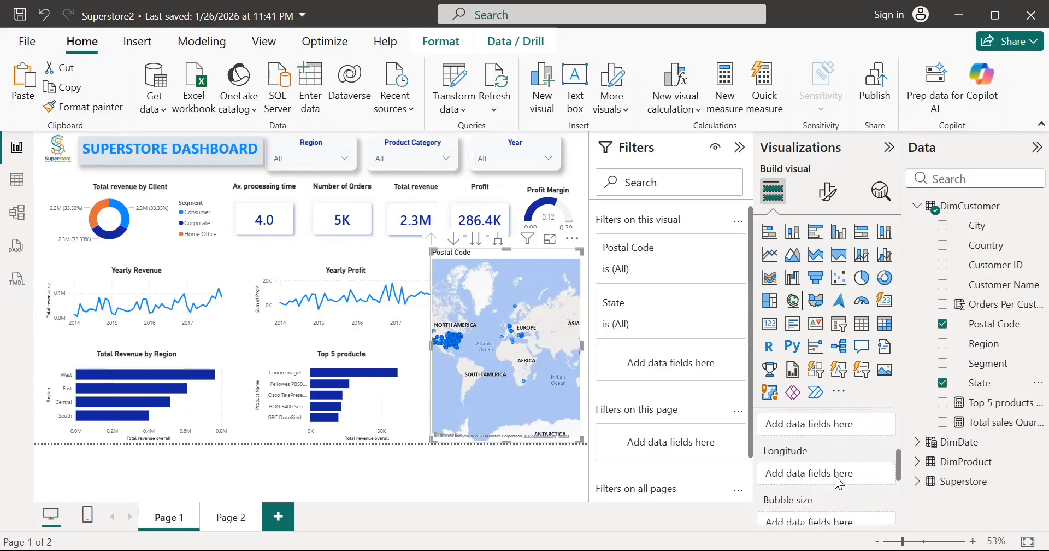
pyautogui.scroll(-1, 834, 476)
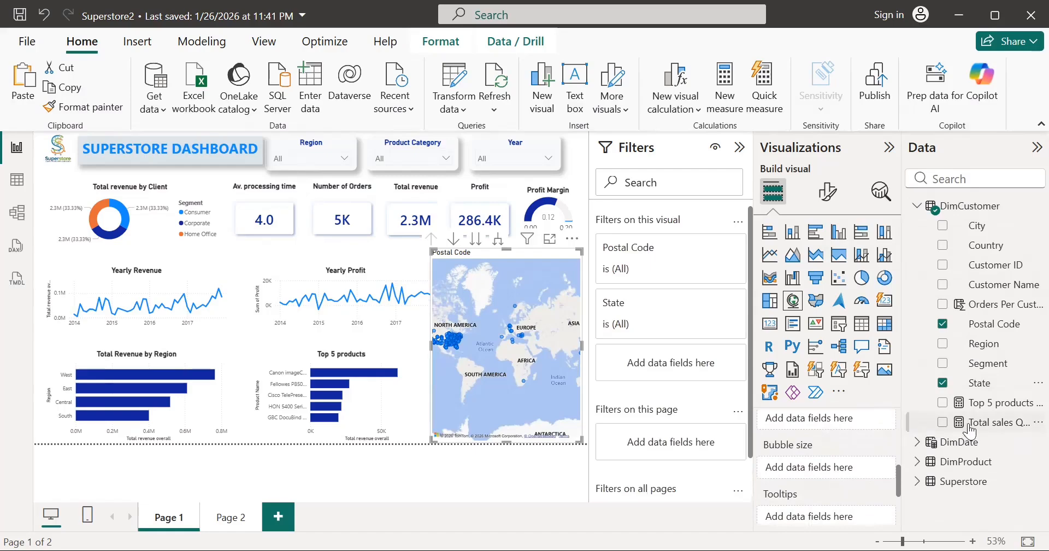
pyautogui.click(917, 205)
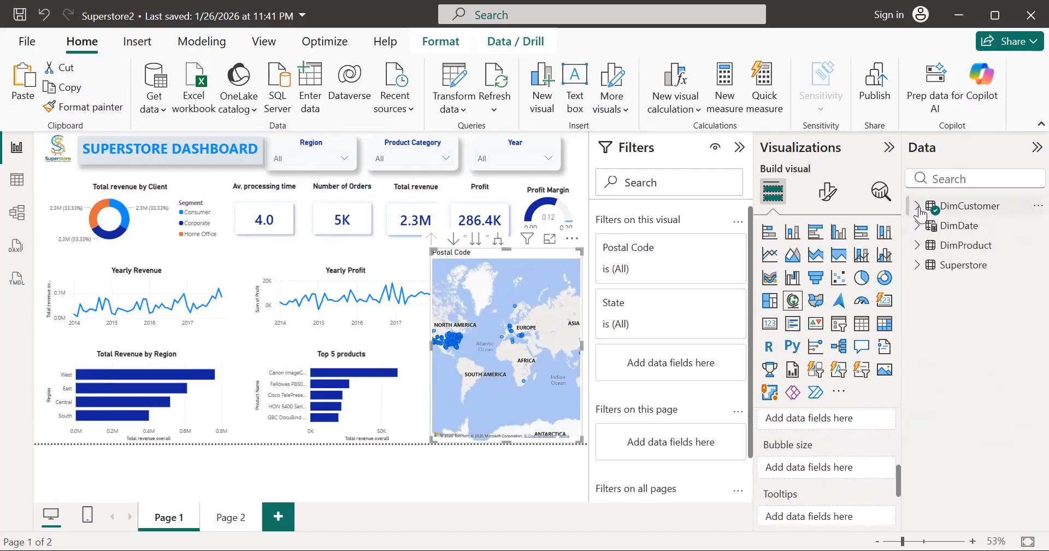
pyautogui.click(918, 265)
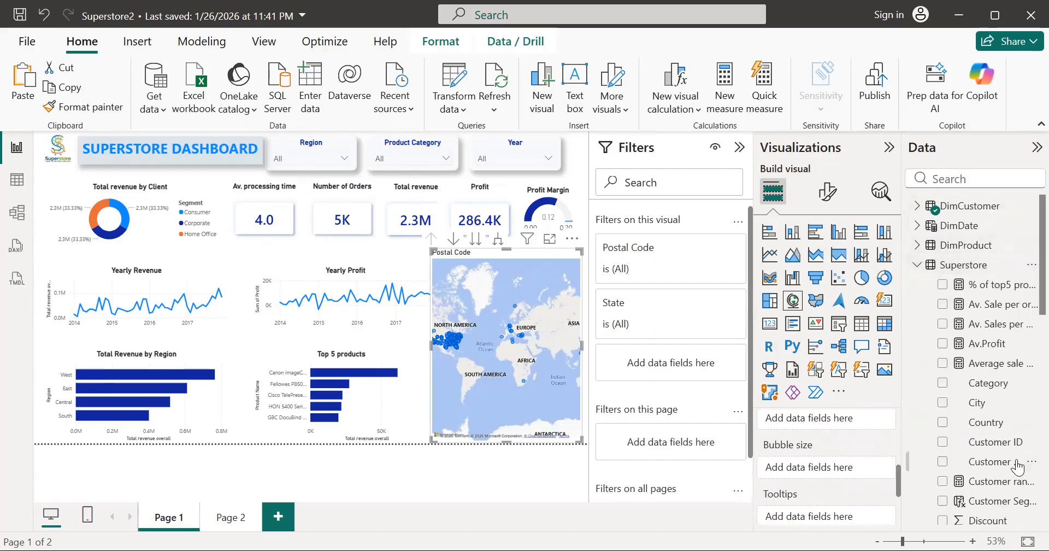
pyautogui.scroll(-10, 1016, 464)
pyautogui.scroll(-5, 1017, 467)
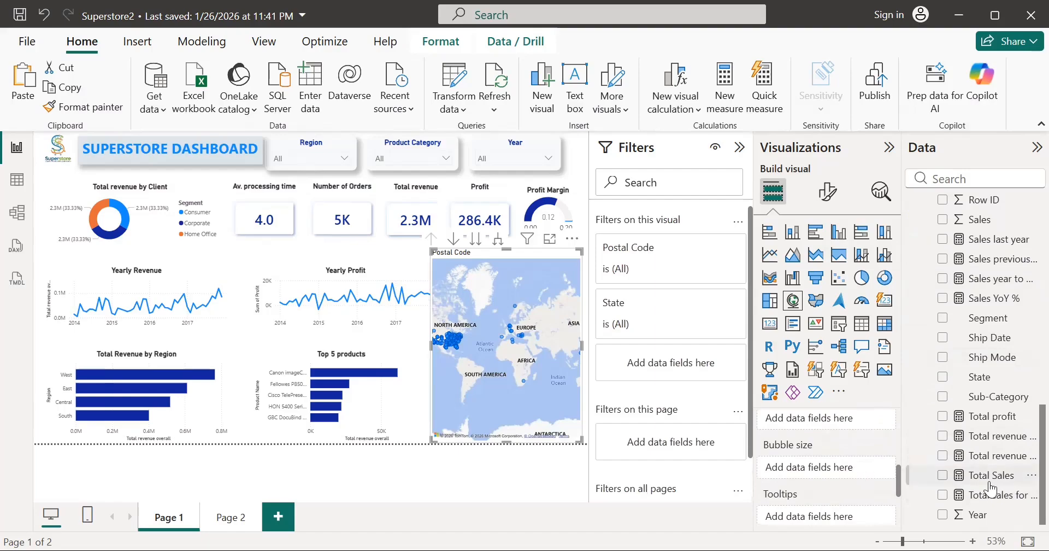
pyautogui.moveTo(991, 484); pyautogui.dragTo(865, 476)
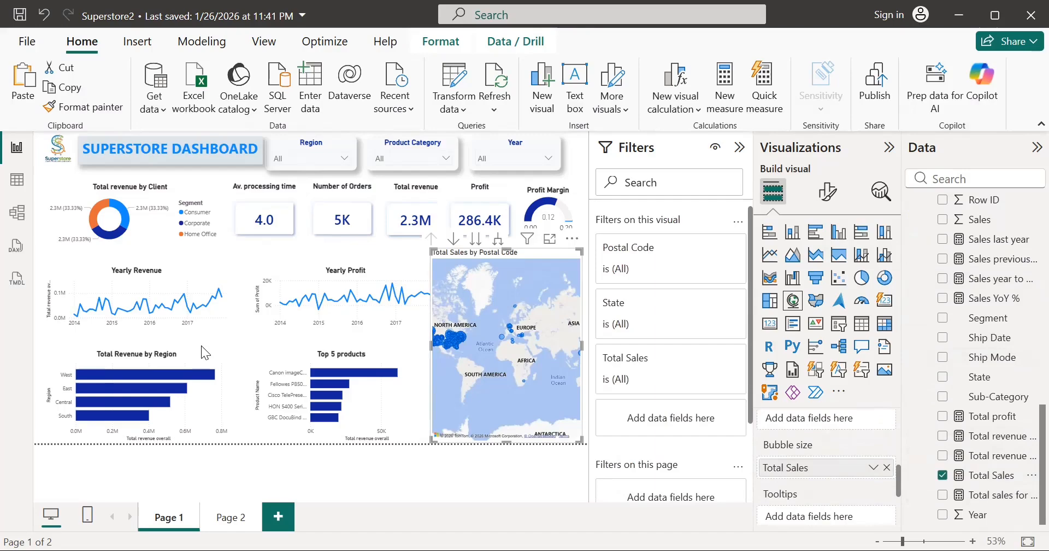
# Filter the dashboard to the Technology product category and the year 2016, dismissing the sign-in prompts.
pyautogui.click(201, 345)
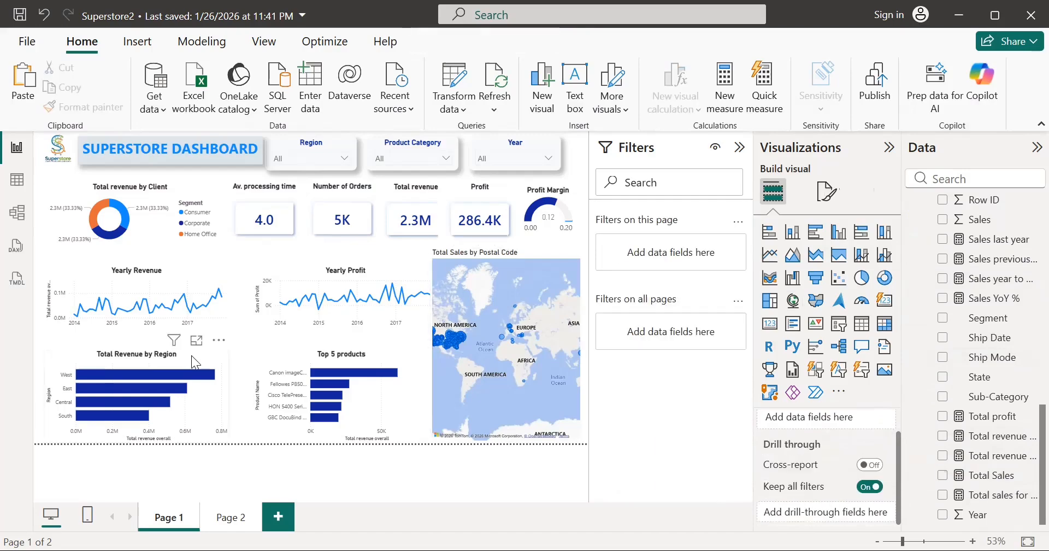
pyautogui.click(191, 356)
pyautogui.click(441, 158)
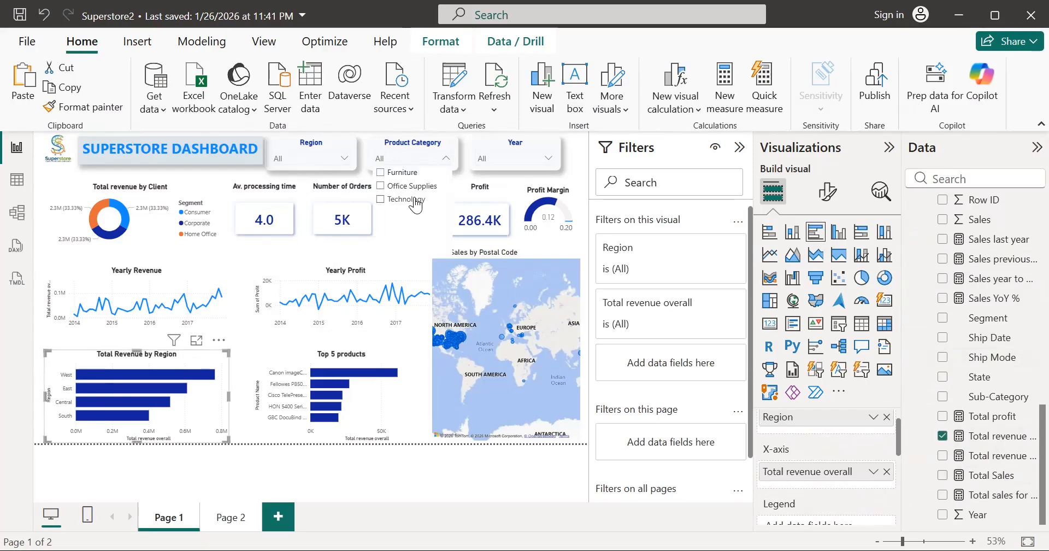
pyautogui.click(416, 200)
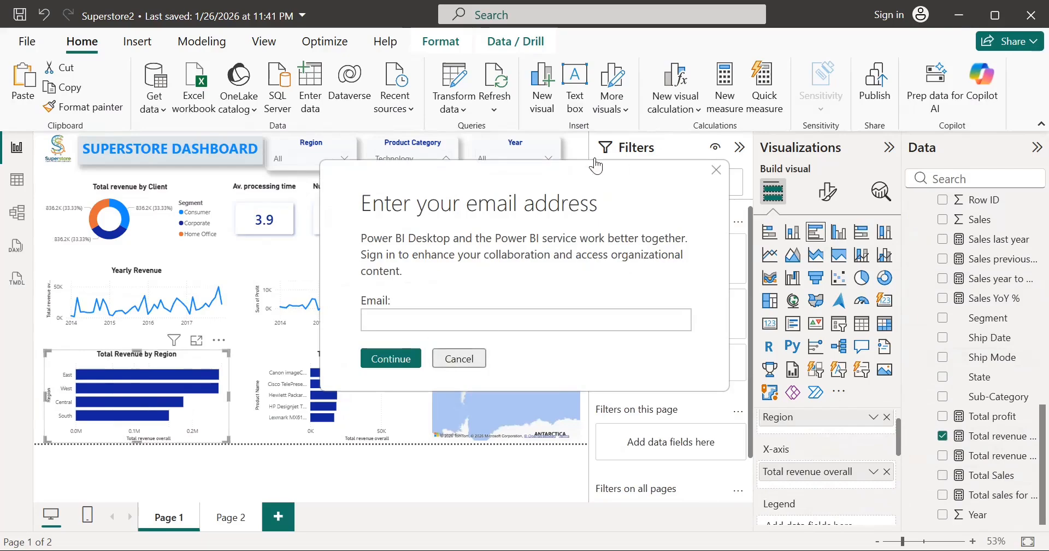
pyautogui.click(458, 358)
pyautogui.click(548, 158)
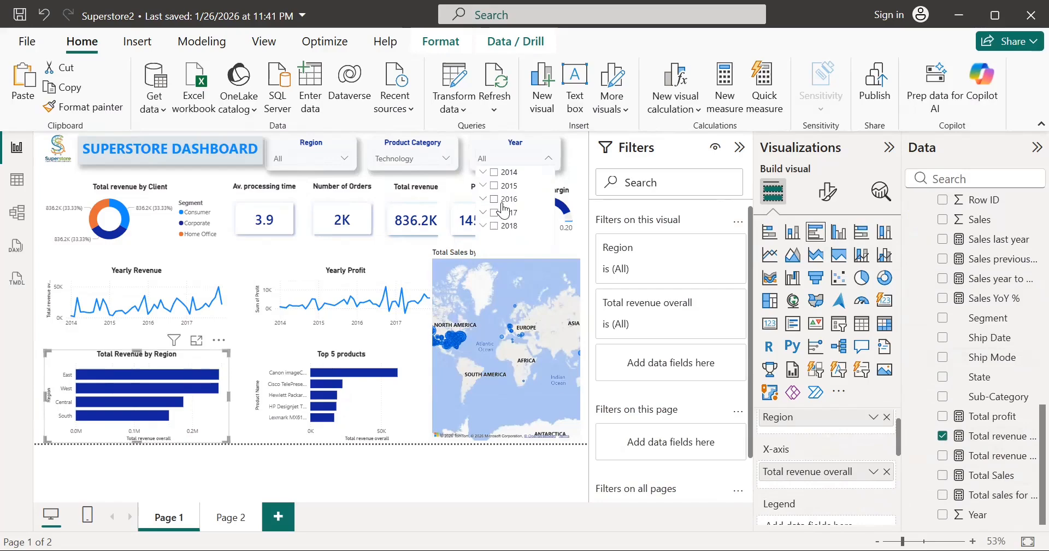
pyautogui.click(504, 199)
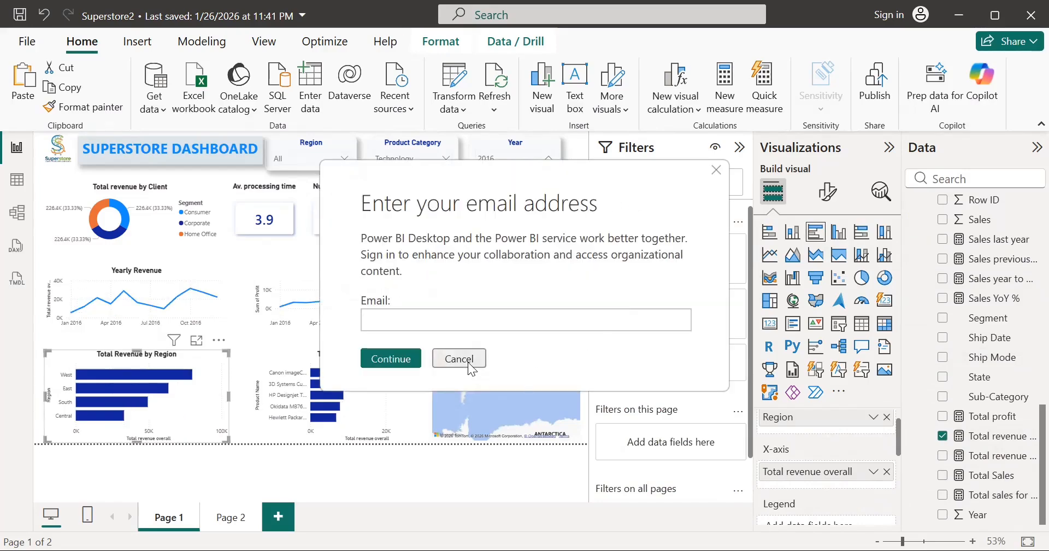
pyautogui.click(458, 358)
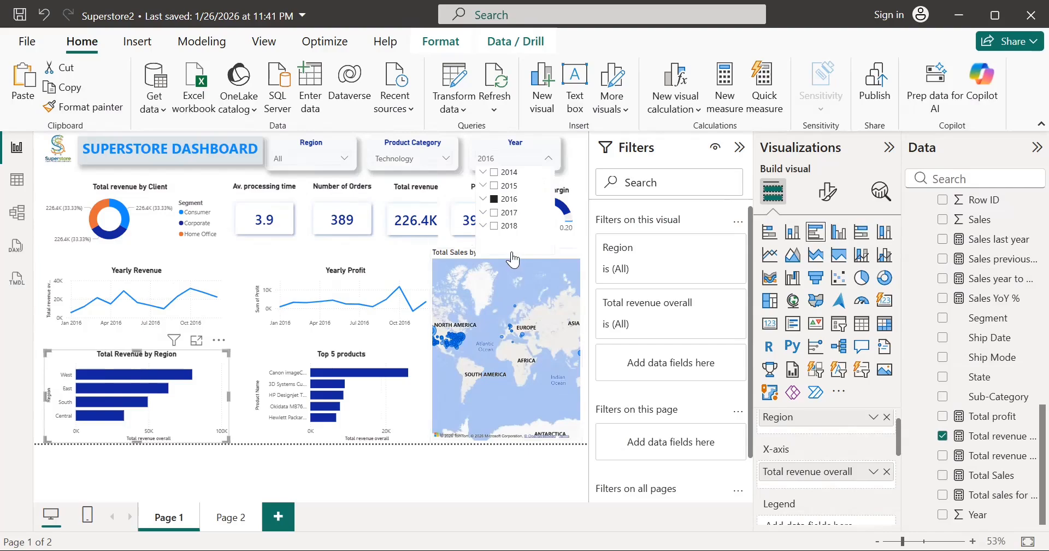
# Collapse the filters area and retitle the revenue by region bar chart as Total Revenue by State.
pyautogui.click(739, 149)
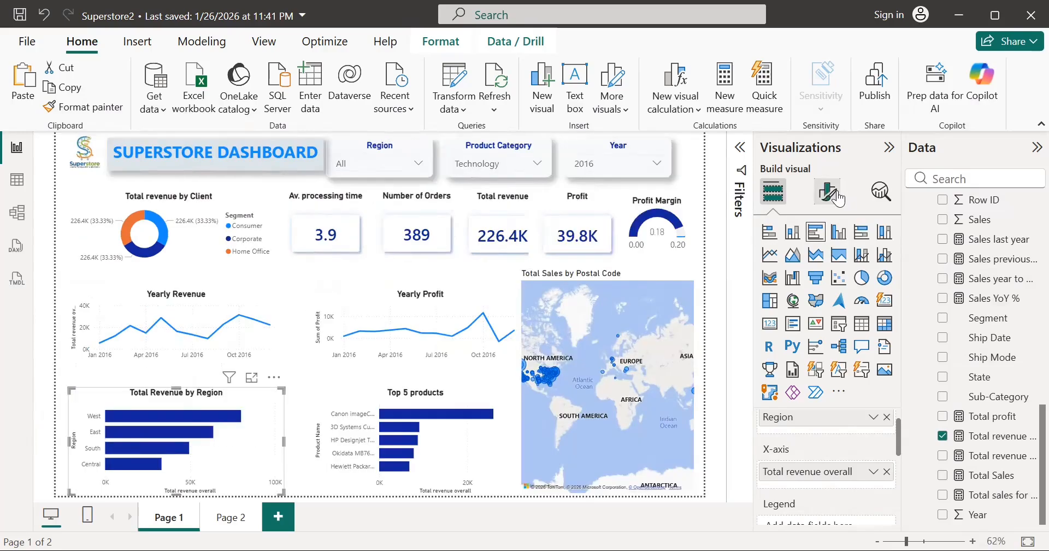
pyautogui.click(829, 191)
pyautogui.click(837, 276)
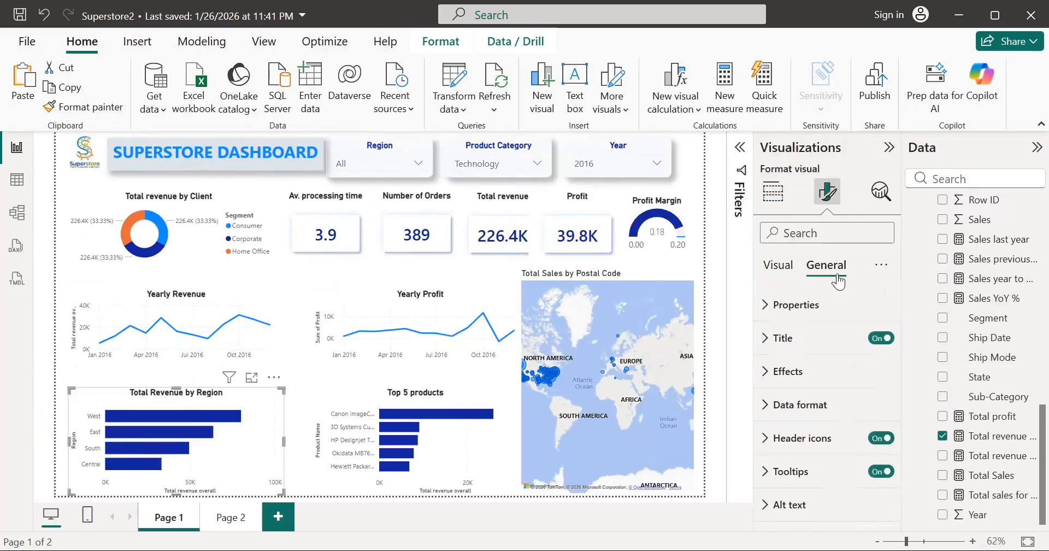
pyautogui.click(779, 333)
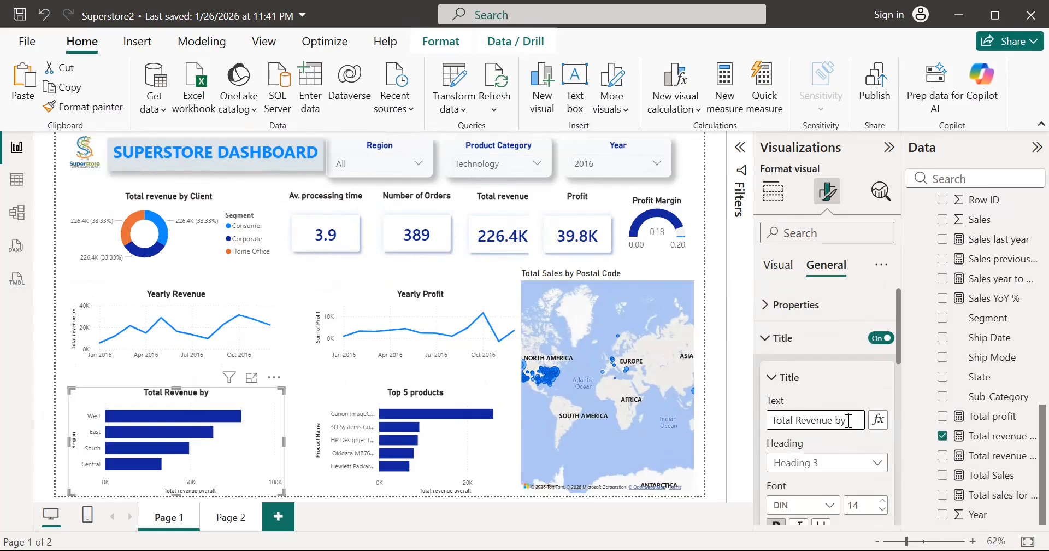
pyautogui.write('Region')
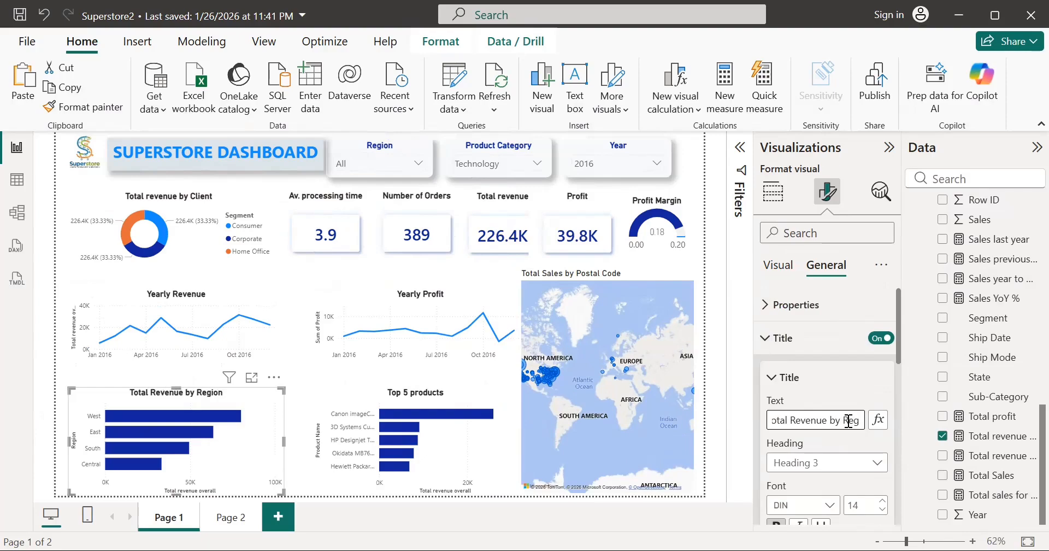
pyautogui.press('BackSpace')
pyautogui.press('BackSpace')
pyautogui.press('BackSpace')
pyautogui.press('BackSpace')
pyautogui.press('BackSpace')
pyautogui.write('State')
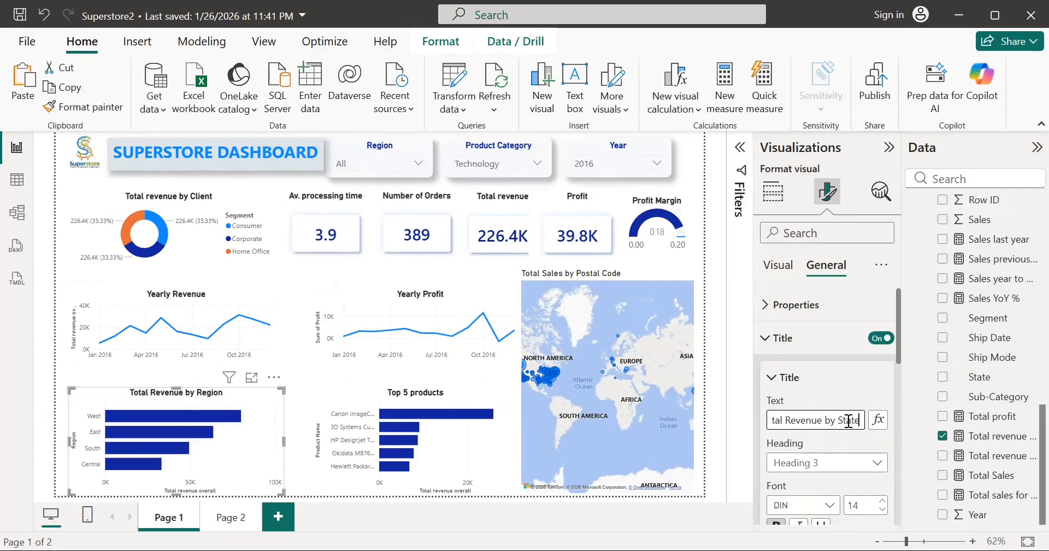
# Try the Total Revenue by State chart's title without bold and make it bold again.
pyautogui.scroll(-1, 847, 447)
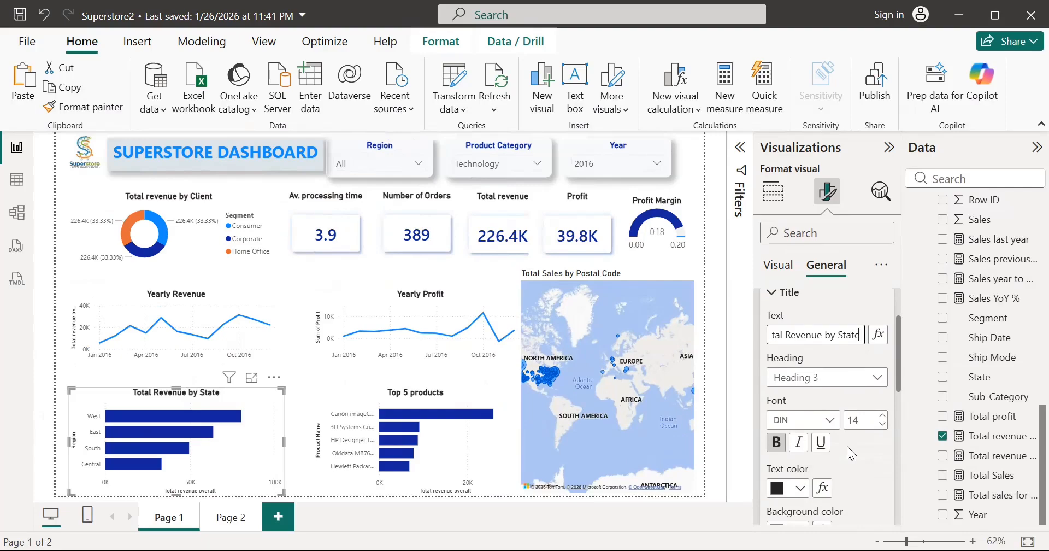
pyautogui.click(780, 448)
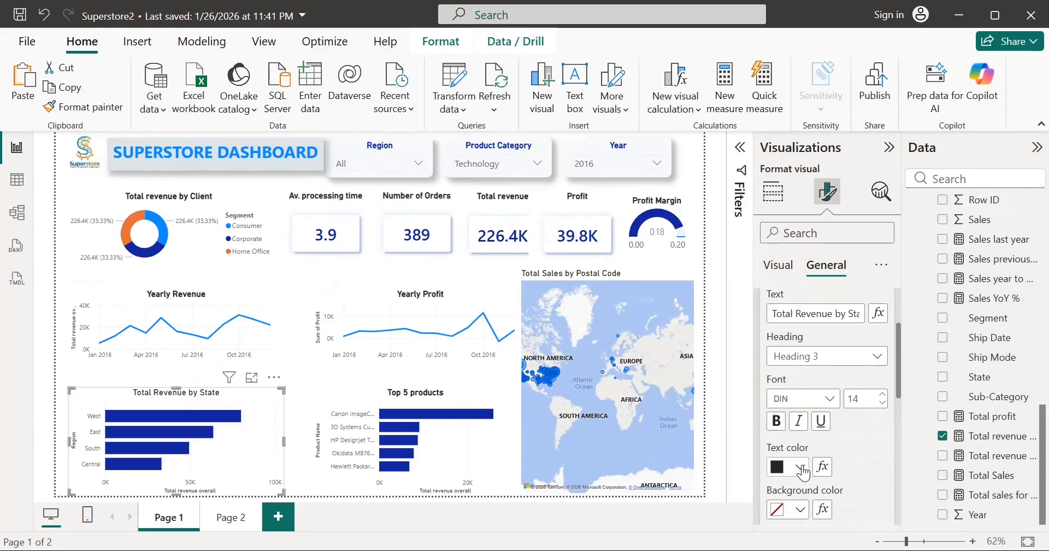
pyautogui.scroll(-2, 802, 470)
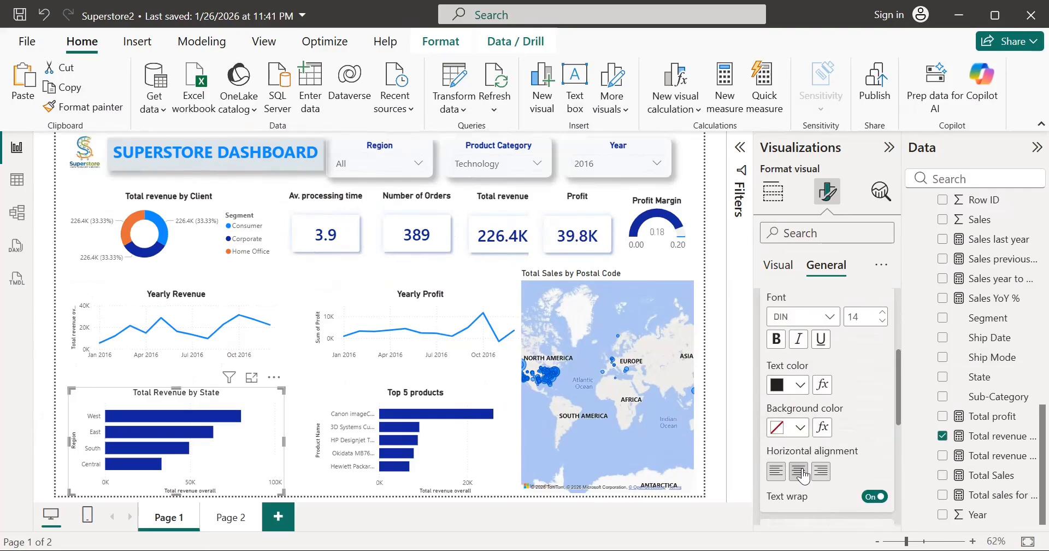
pyautogui.click(780, 345)
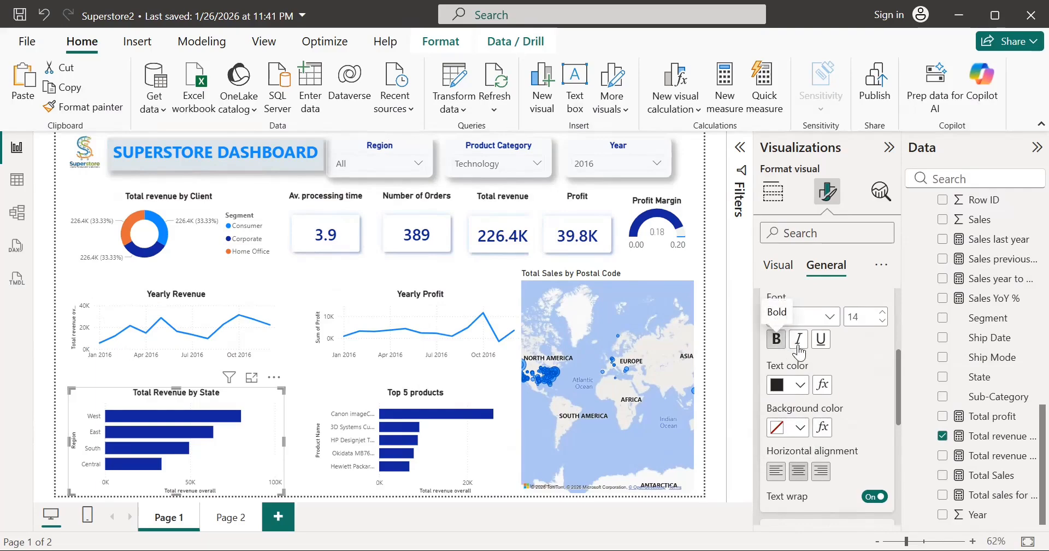
pyautogui.scroll(5, 820, 382)
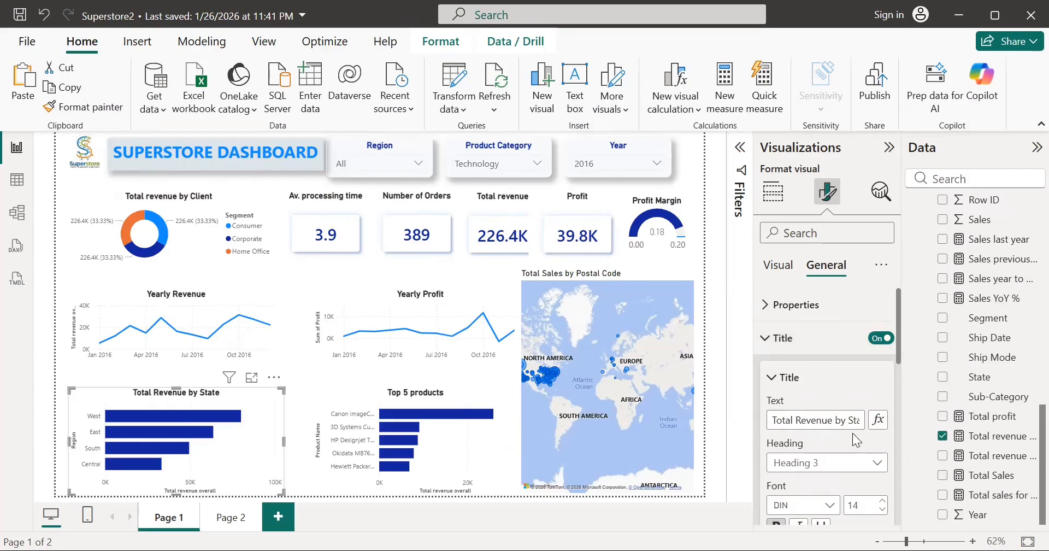
pyautogui.scroll(-2, 852, 432)
pyautogui.rightClick(853, 431)
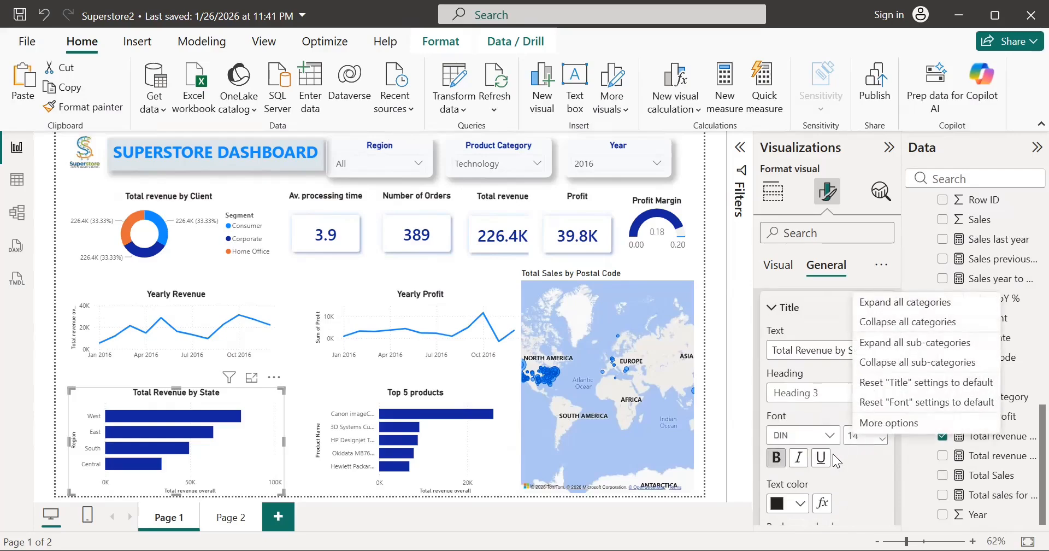
# Make the map's Total Sales by Postal Code title bold and center it horizontally.
pyautogui.click(647, 284)
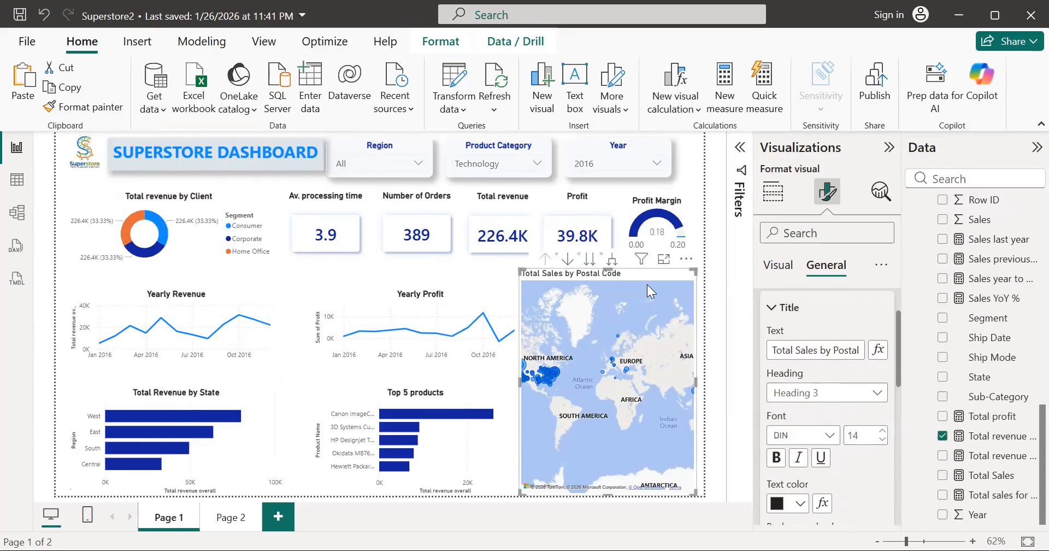
pyautogui.click(783, 460)
pyautogui.scroll(-2, 827, 505)
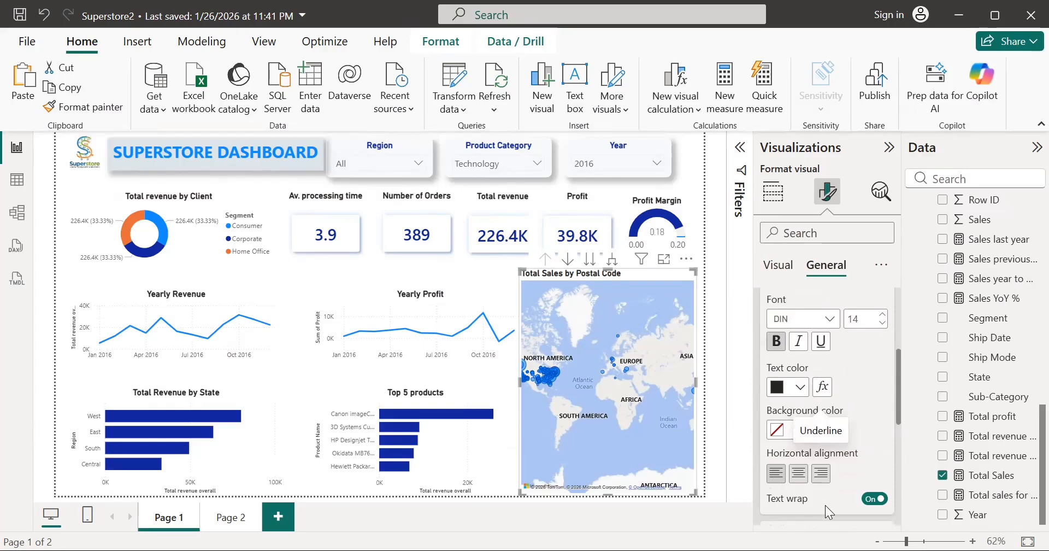
pyautogui.click(799, 480)
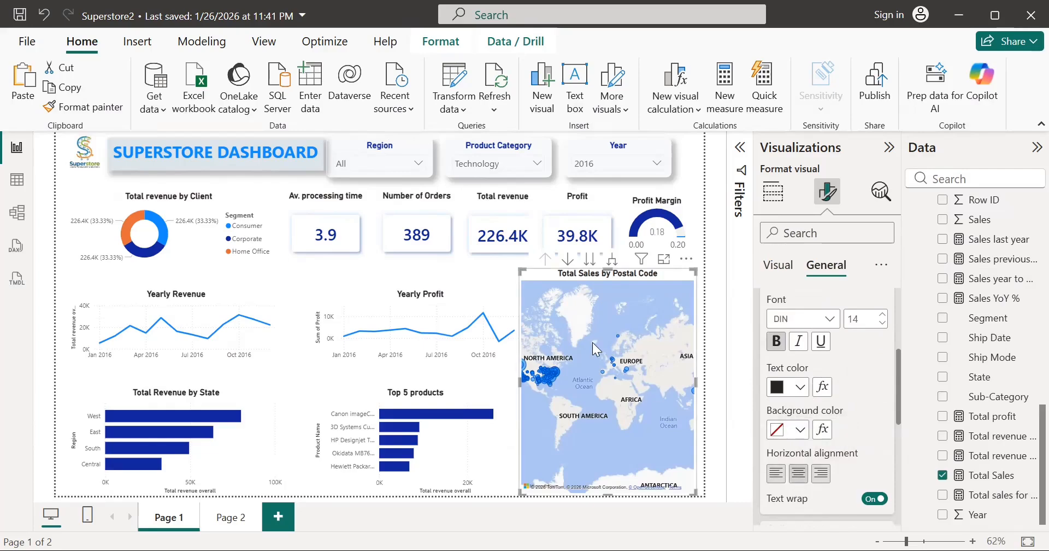
pyautogui.moveTo(572, 362); pyautogui.dragTo(644, 414)
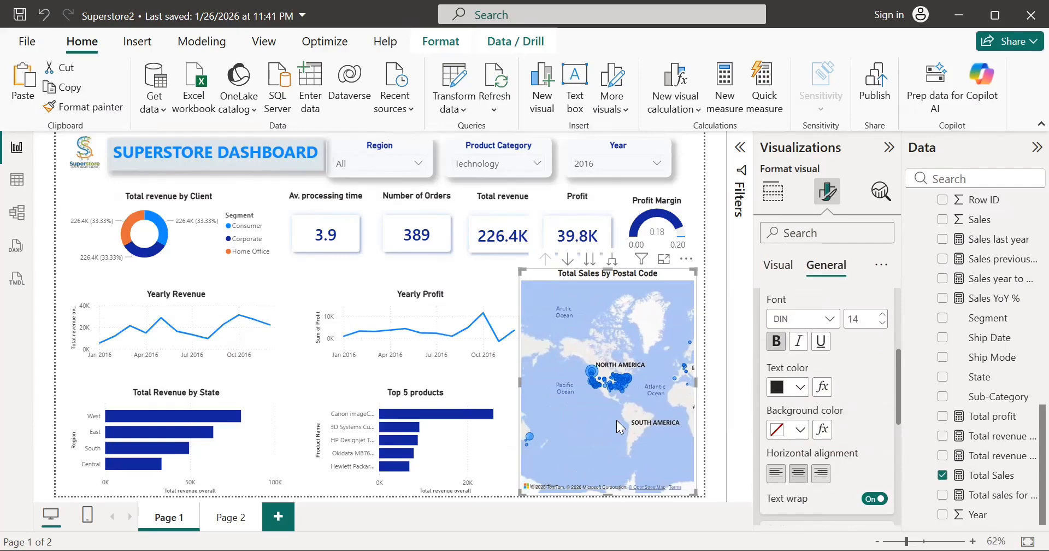
# Reorder the sales map's location fields so State comes before Postal Code.
pyautogui.scroll(3, 616, 419)
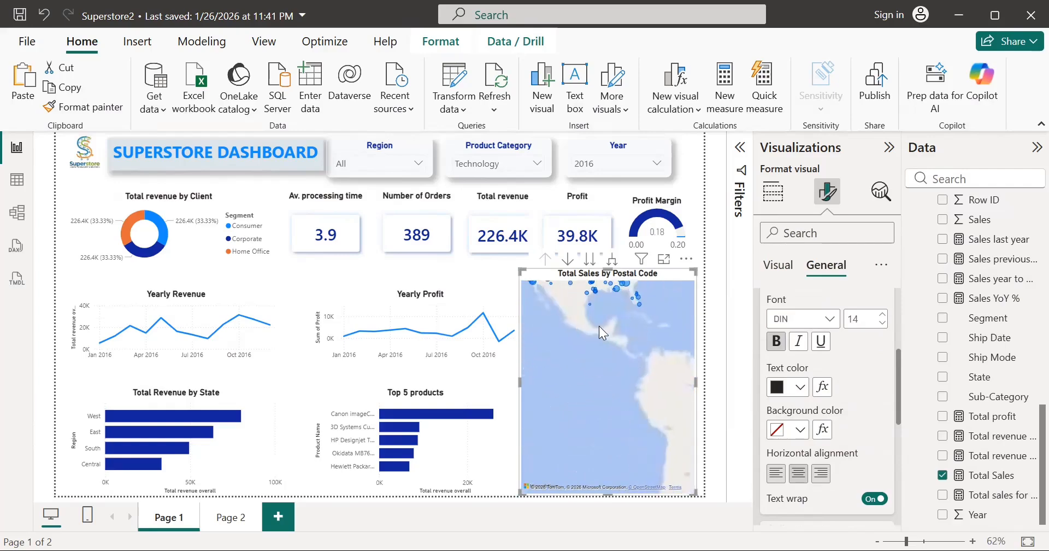
pyautogui.moveTo(599, 326); pyautogui.dragTo(616, 486)
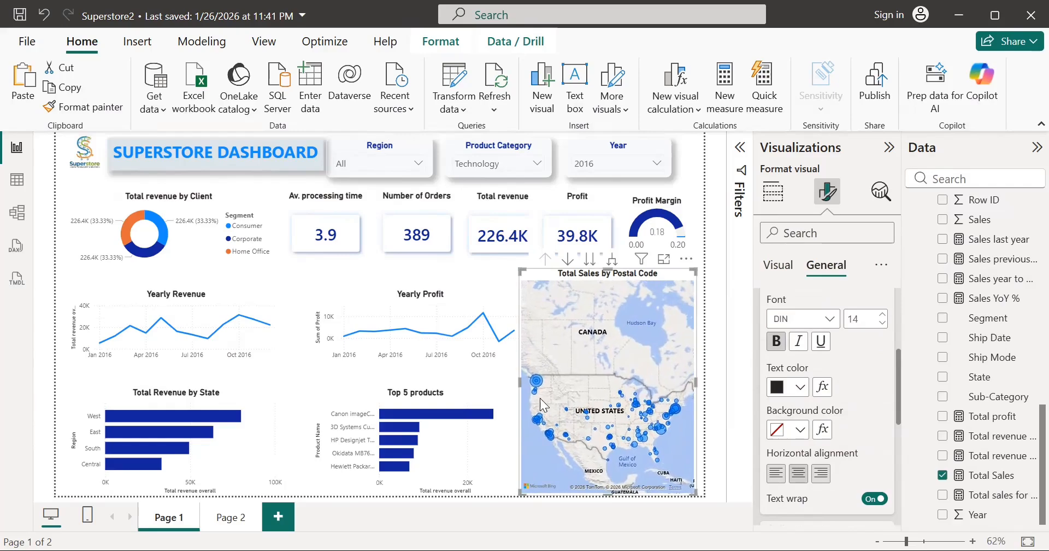
pyautogui.moveTo(538, 386)
pyautogui.click(772, 191)
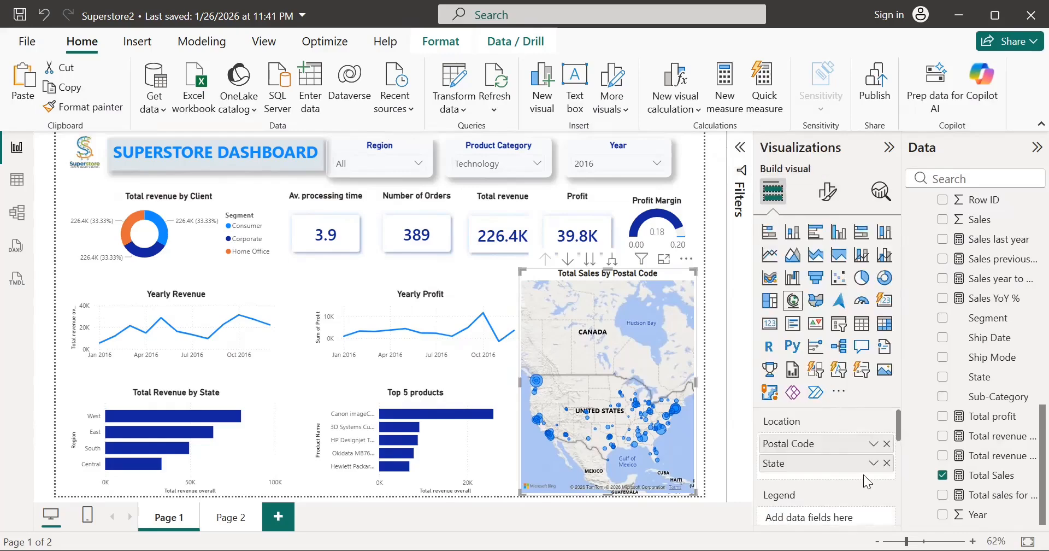
pyautogui.moveTo(828, 465); pyautogui.dragTo(827, 444)
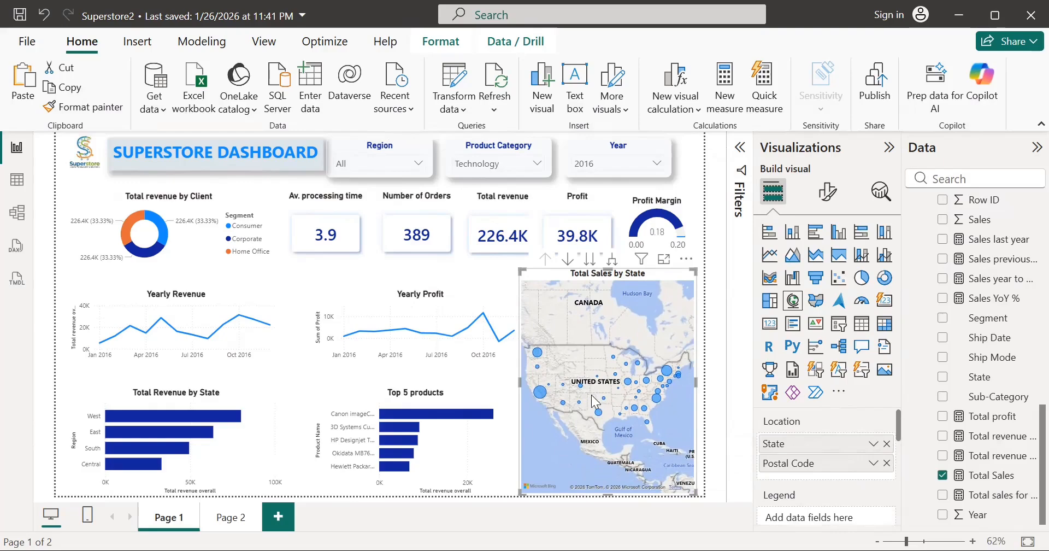
# Examine the sales bubbles for Washington and California on the Total Sales by State map, then deselect the map.
pyautogui.scroll(4, 580, 393)
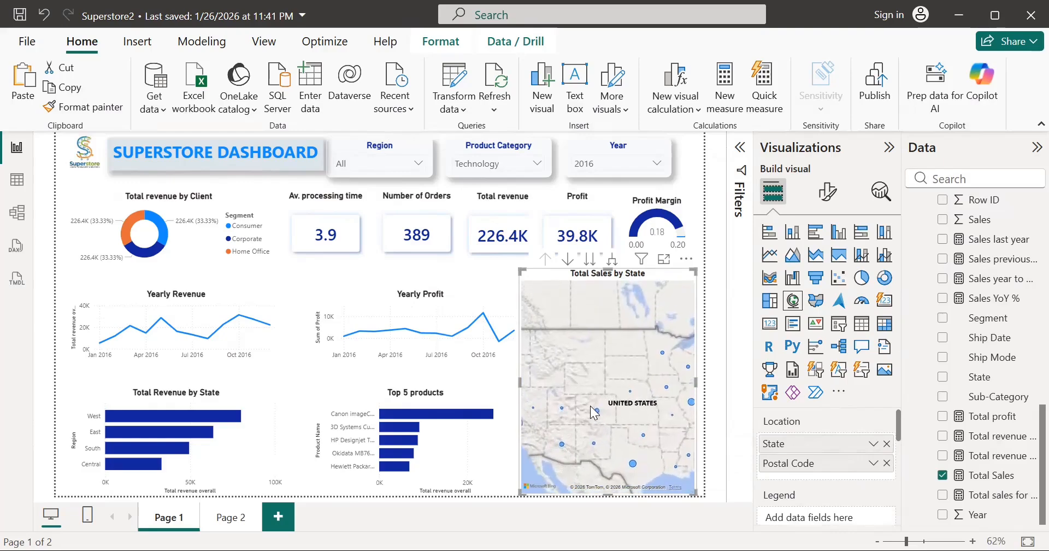
pyautogui.scroll(4, 619, 413)
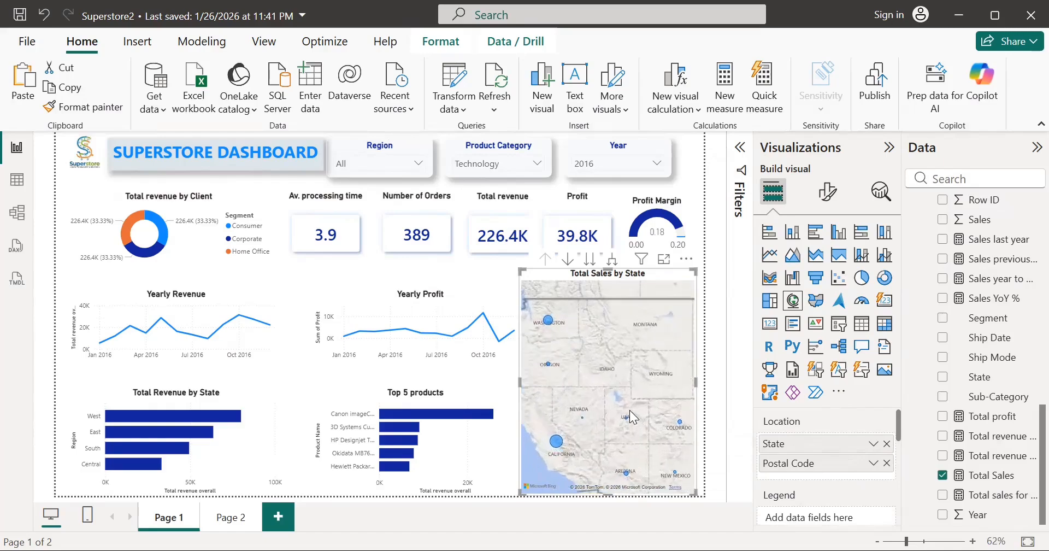
pyautogui.scroll(-3, 615, 406)
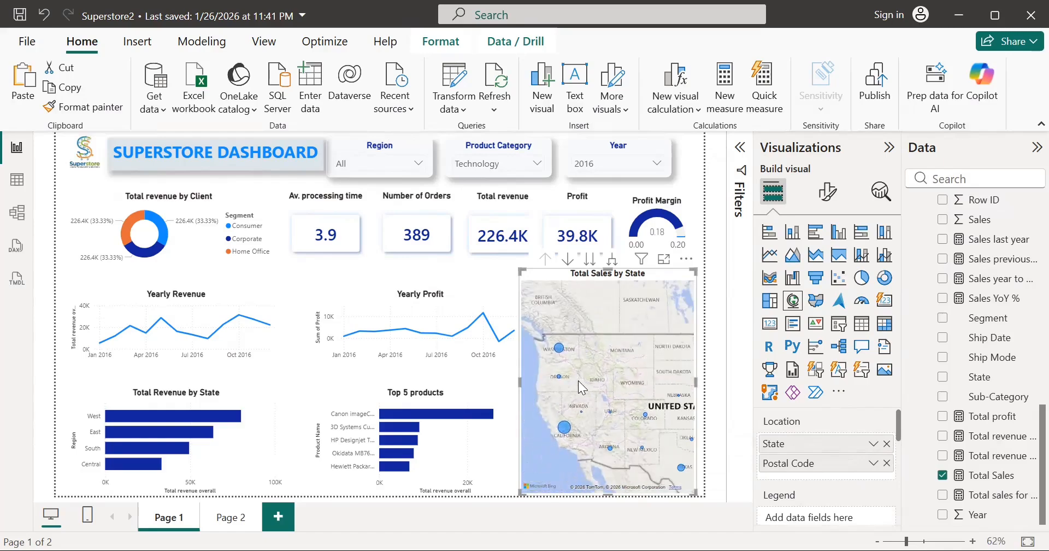
pyautogui.moveTo(557, 350)
pyautogui.moveTo(565, 427)
pyautogui.scroll(-3, 616, 424)
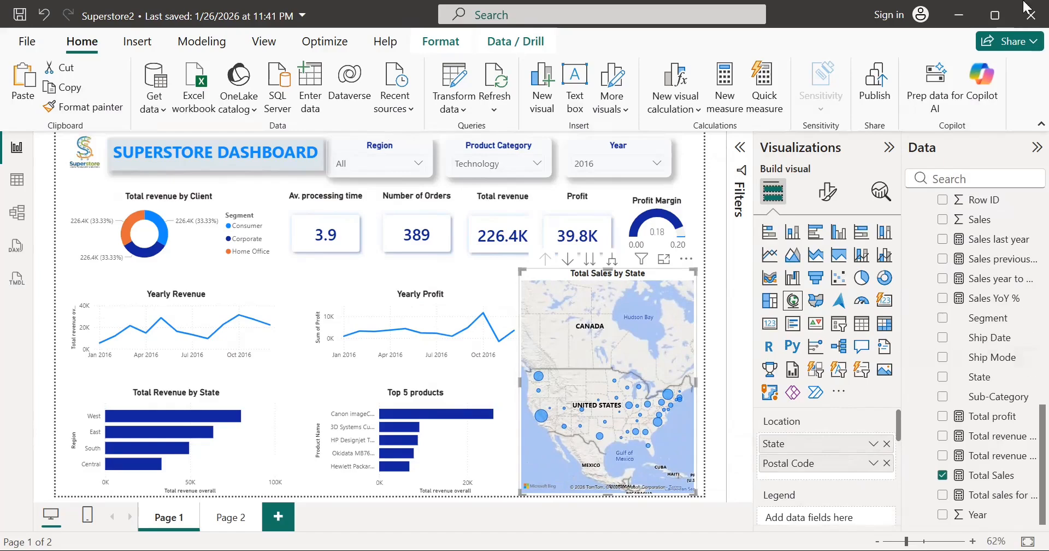
pyautogui.click(719, 426)
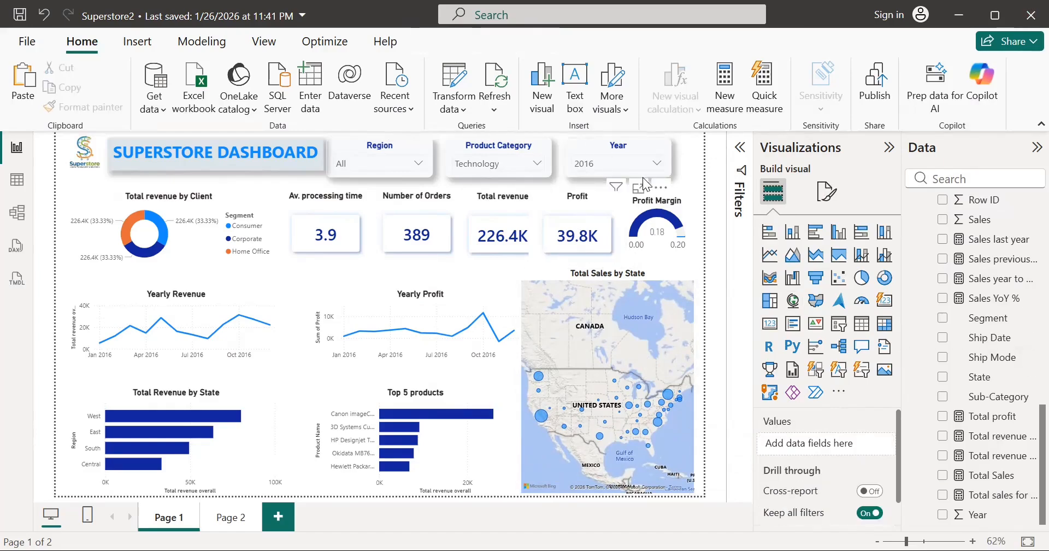
# Clear the 2016 year and Technology product category filters, dismissing the sign-in prompts.
pyautogui.click(655, 163)
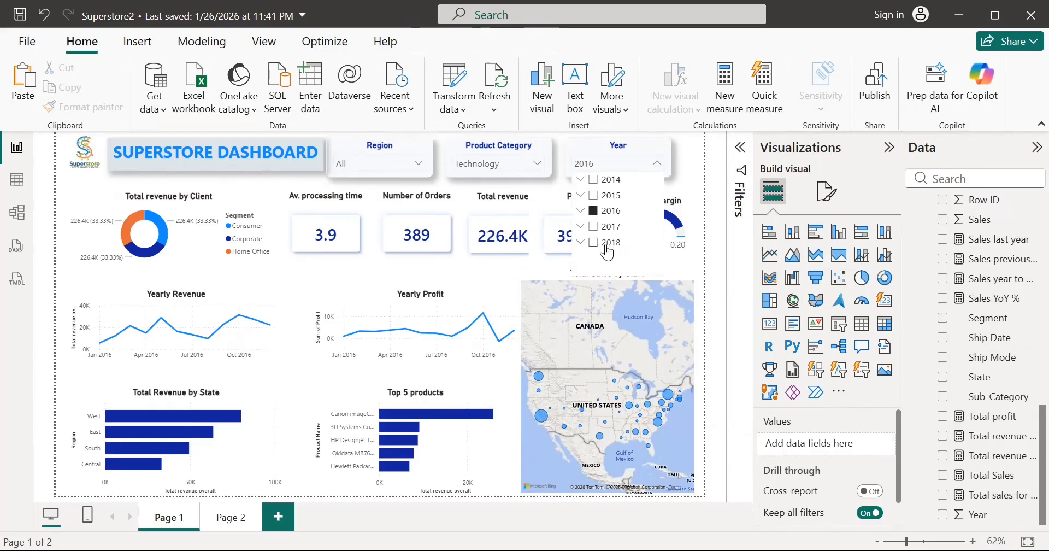
pyautogui.click(599, 215)
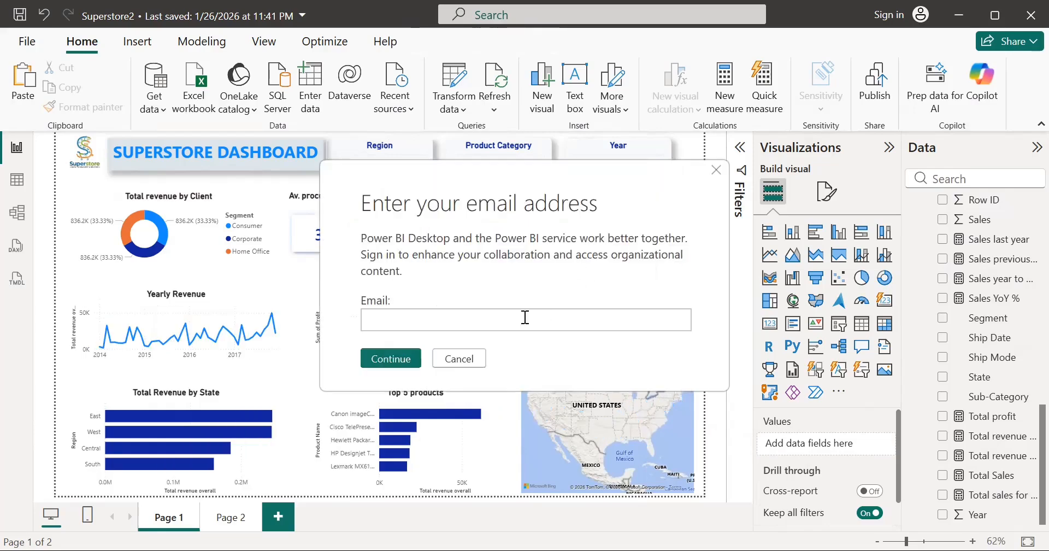
pyautogui.click(474, 361)
pyautogui.click(494, 163)
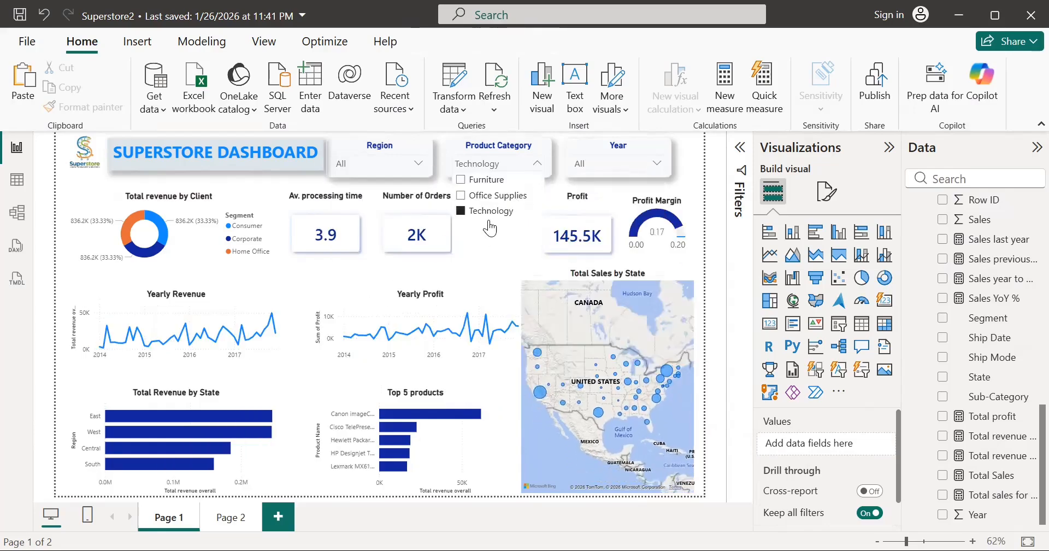
pyautogui.click(491, 212)
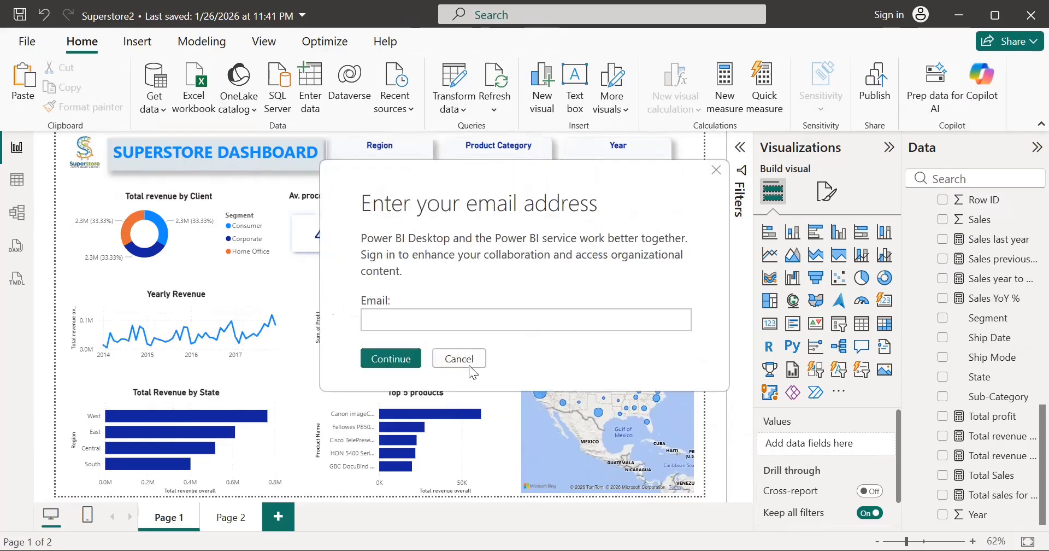
pyautogui.click(461, 360)
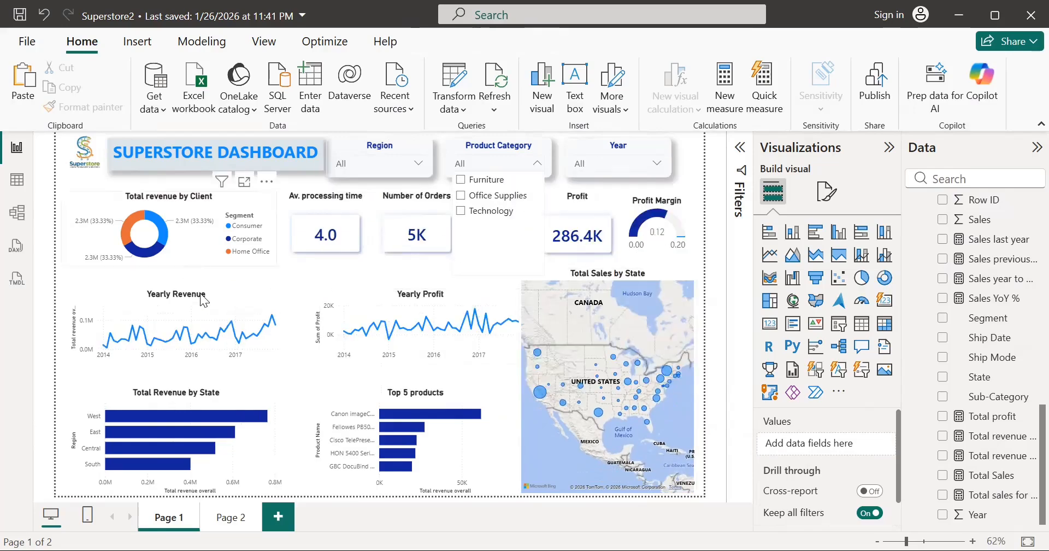